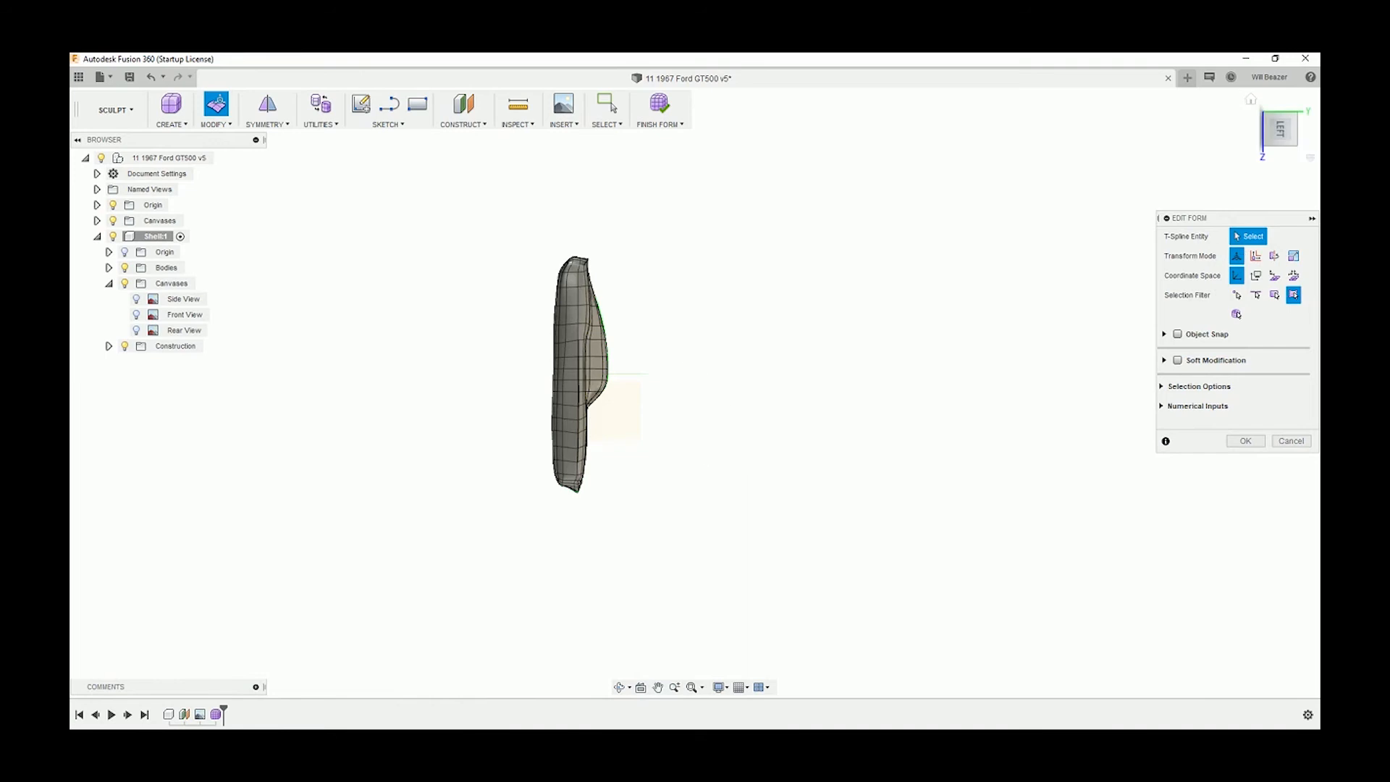
- Turn on the Side View canvas behind the car body and view the model squarely from the left
left_click(1299, 102)
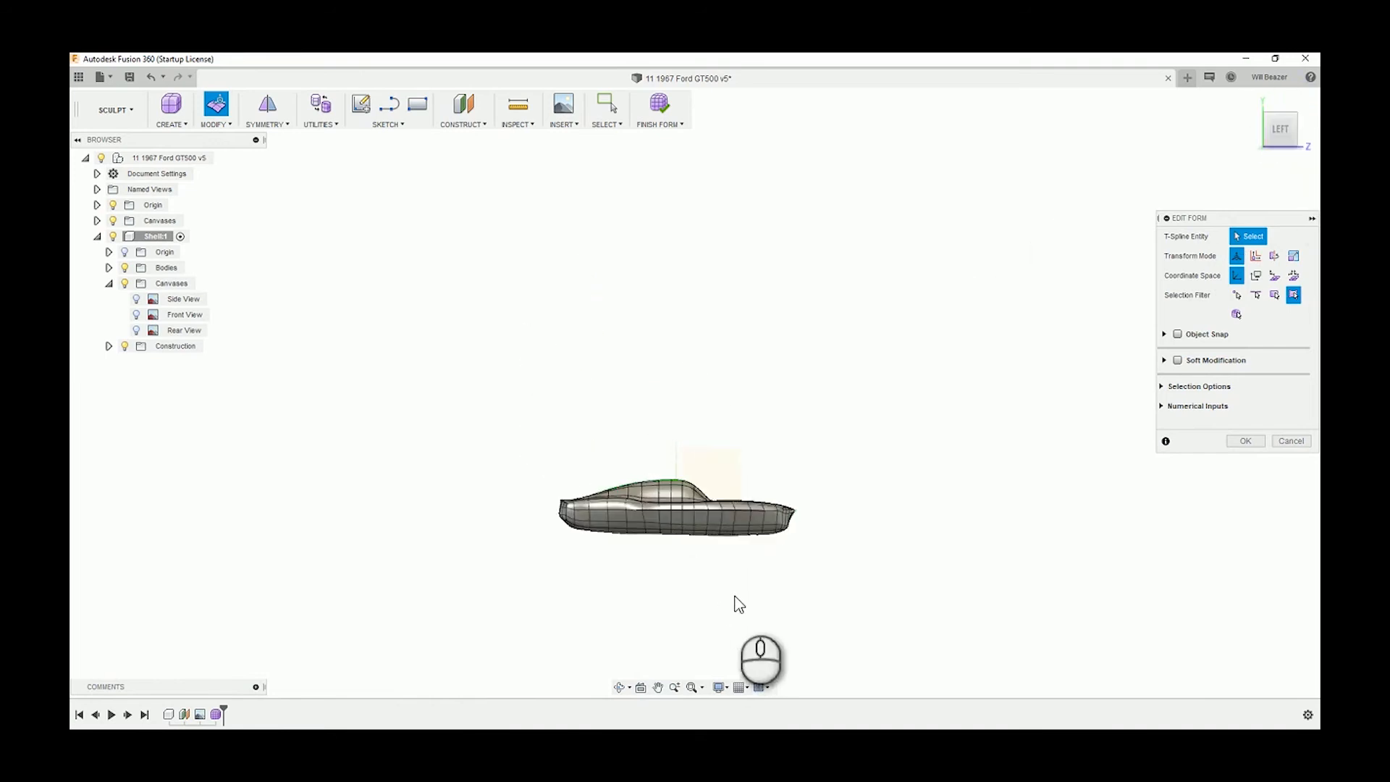
left_click(690, 688)
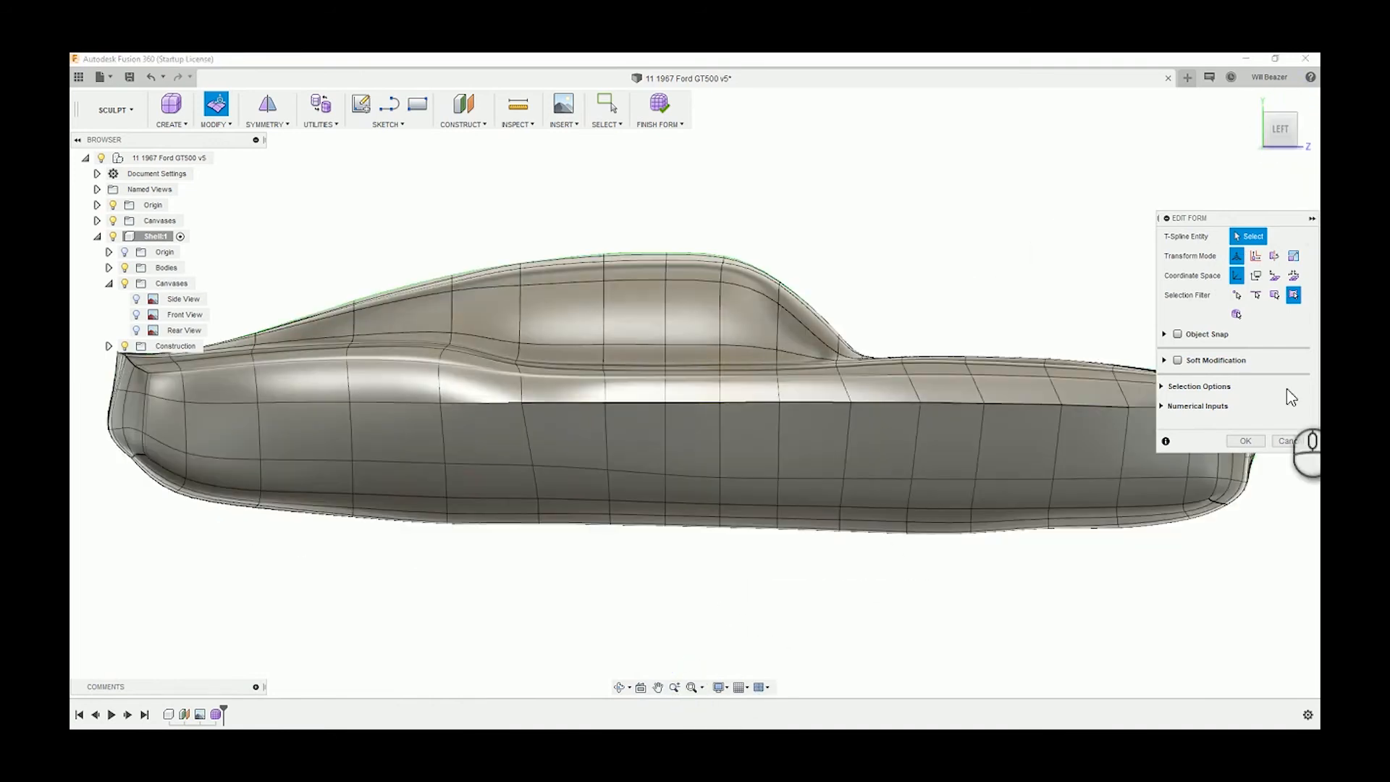
scroll(898, 470, "down", 3)
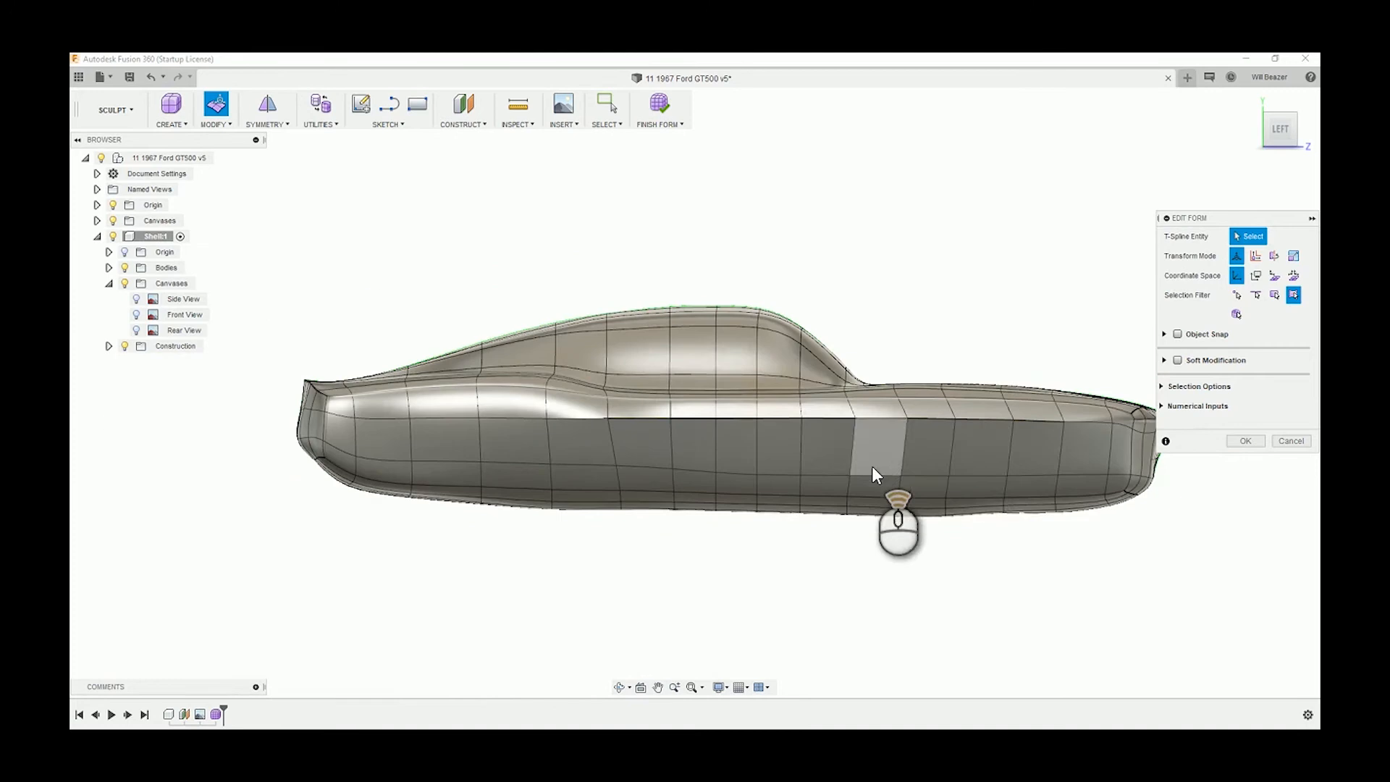
middle_click_drag(962, 466, 908, 463)
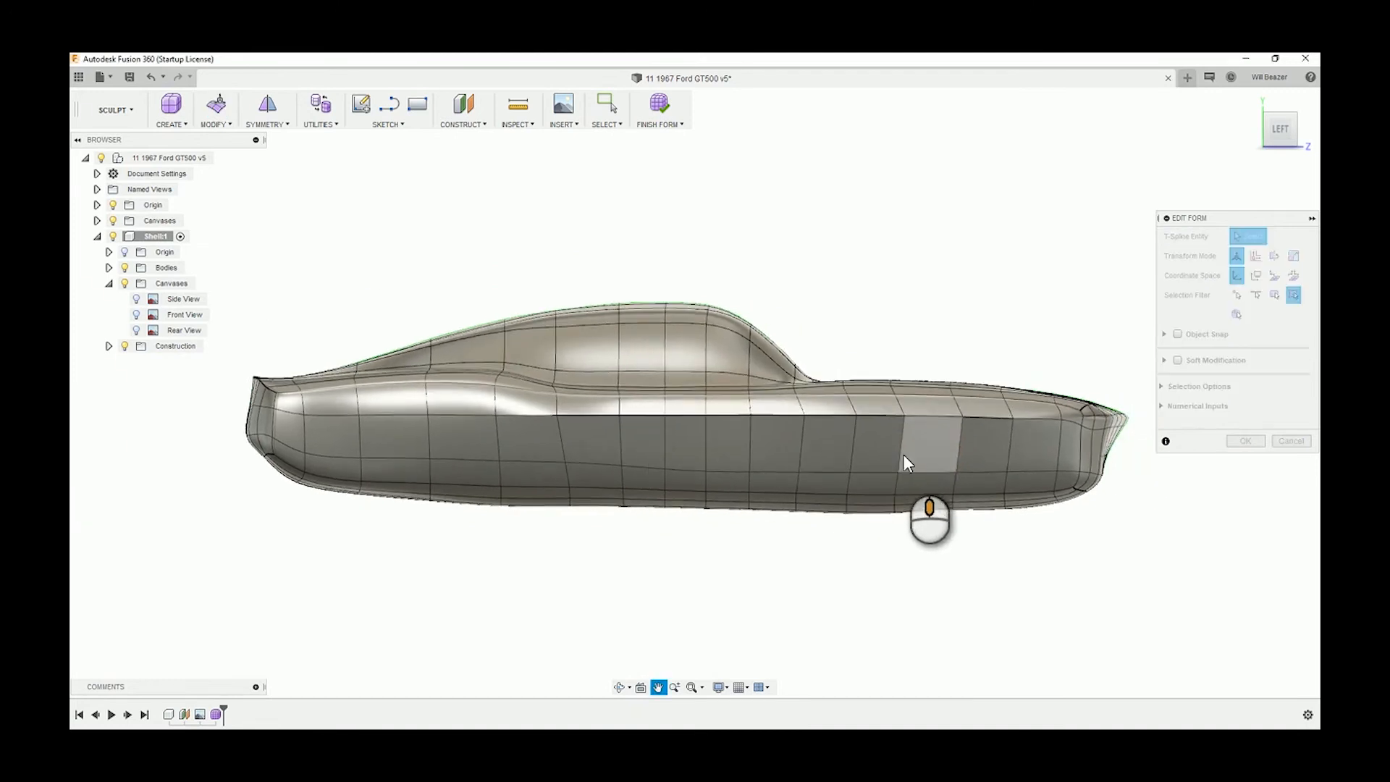
left_click(134, 299)
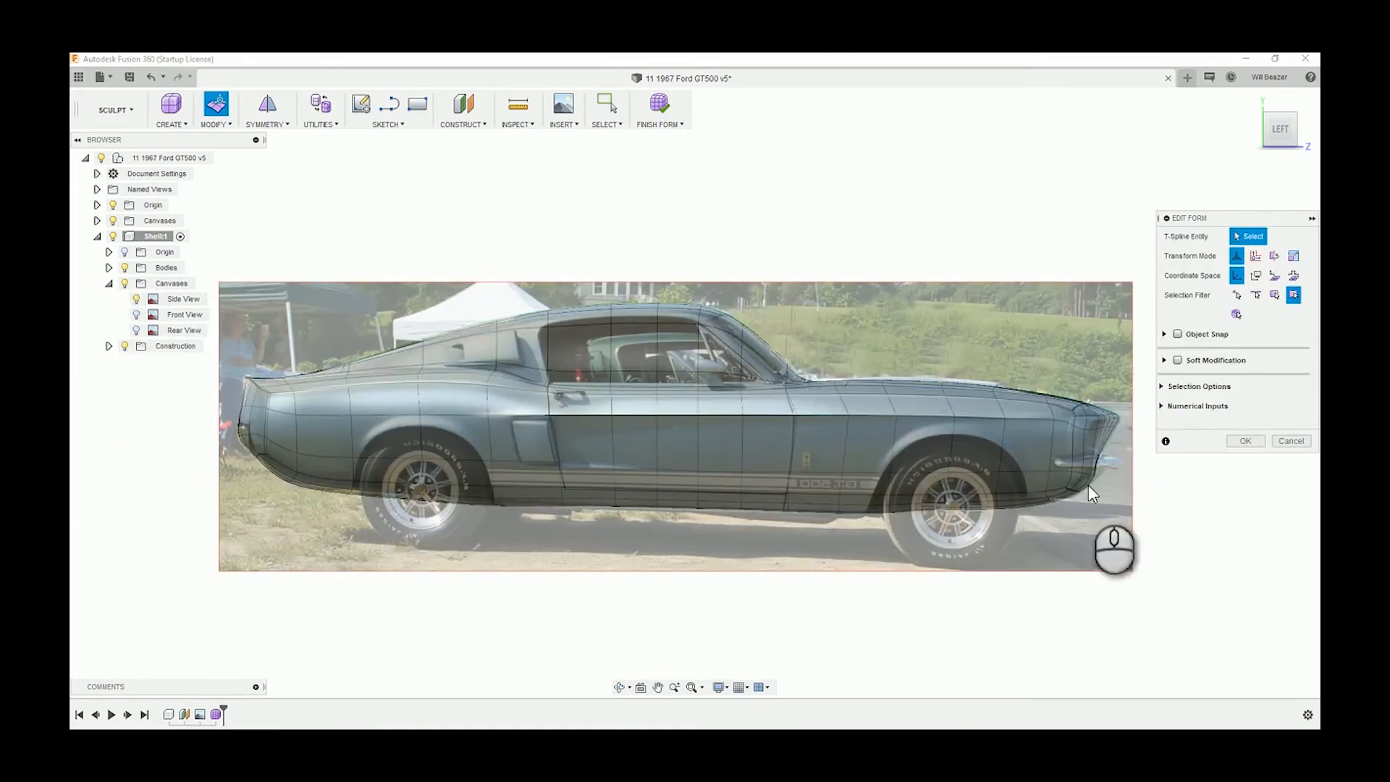
- Compare the hood's upper profile, from windshield base to nose, with the car in the side reference photo
scroll(1006, 405, "up", 4)
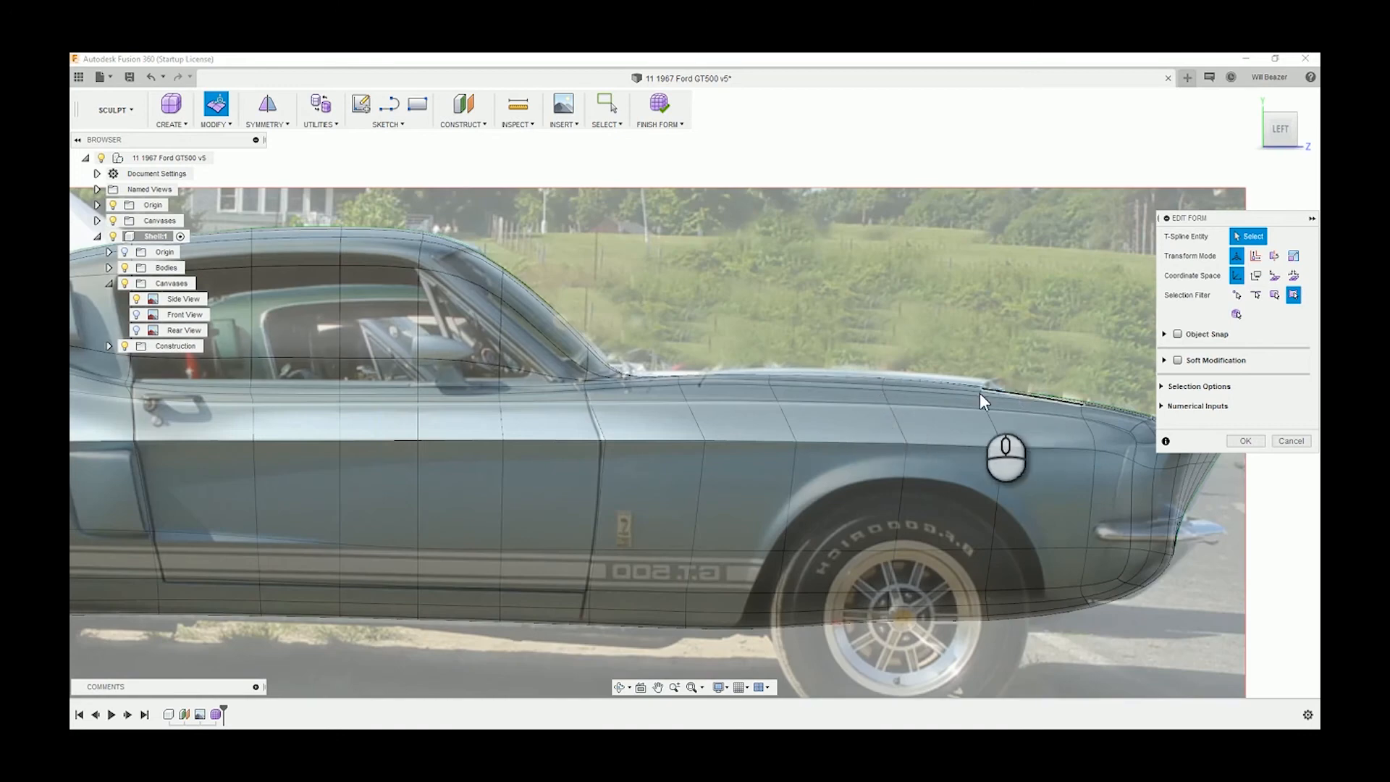
scroll(1017, 393, "up", 2)
scroll(1015, 385, "up", 1)
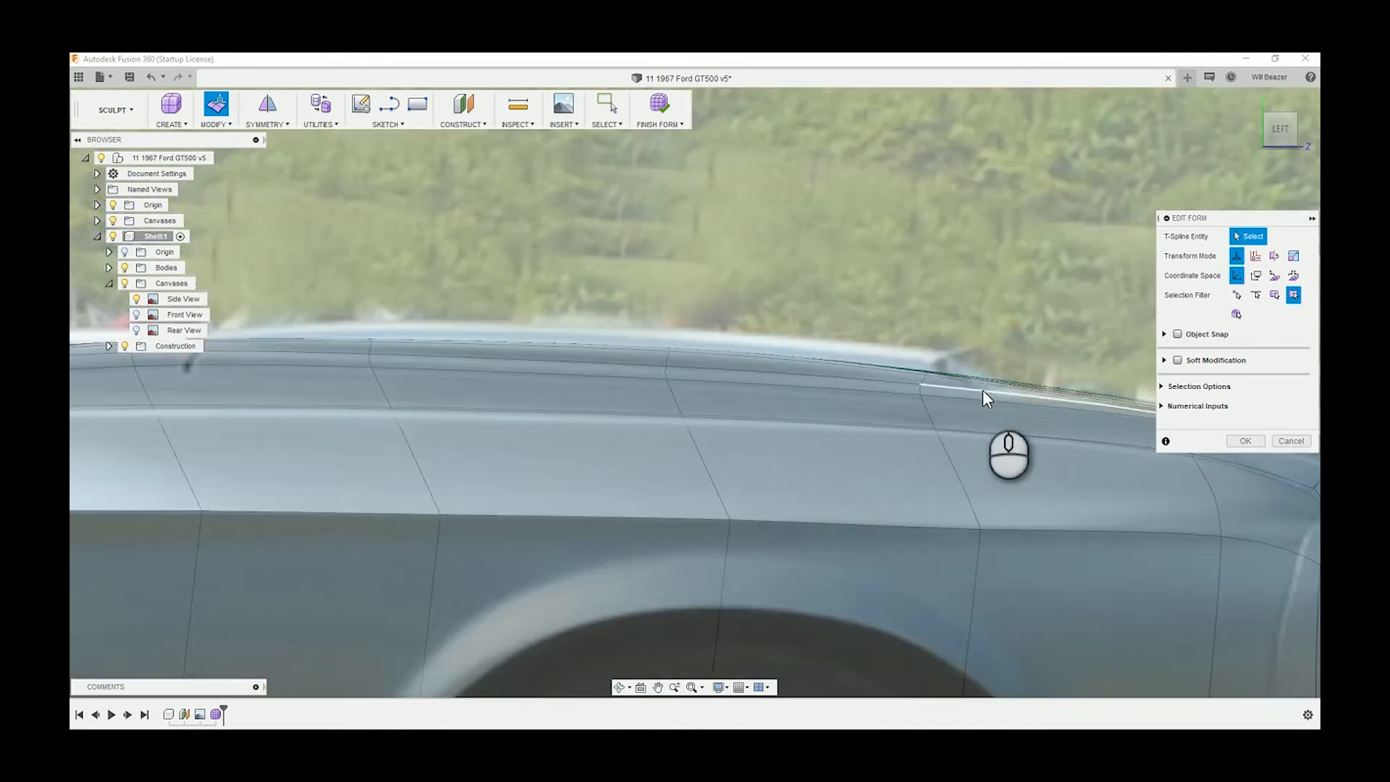
scroll(737, 372, "down", 3)
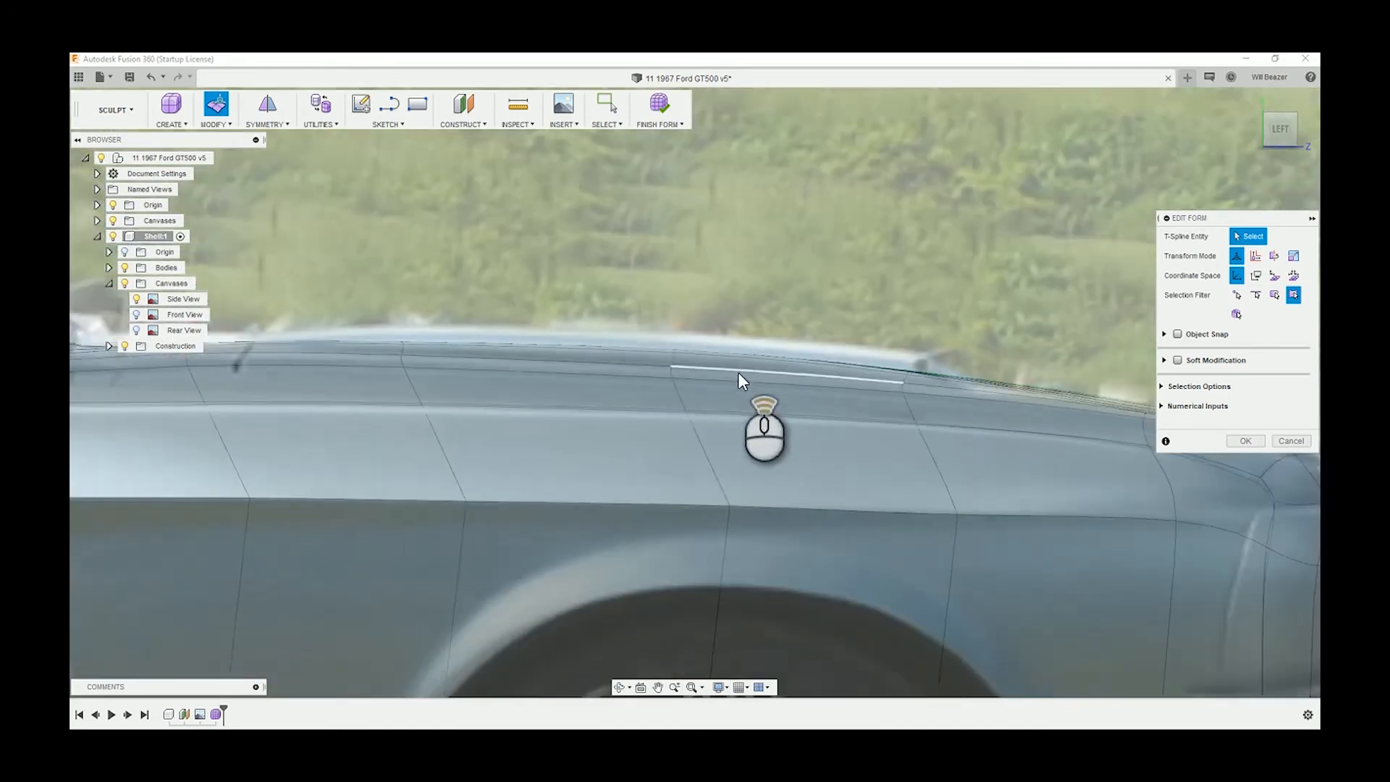
middle_click_drag(737, 373, 738, 375)
scroll(738, 375, "down", 5)
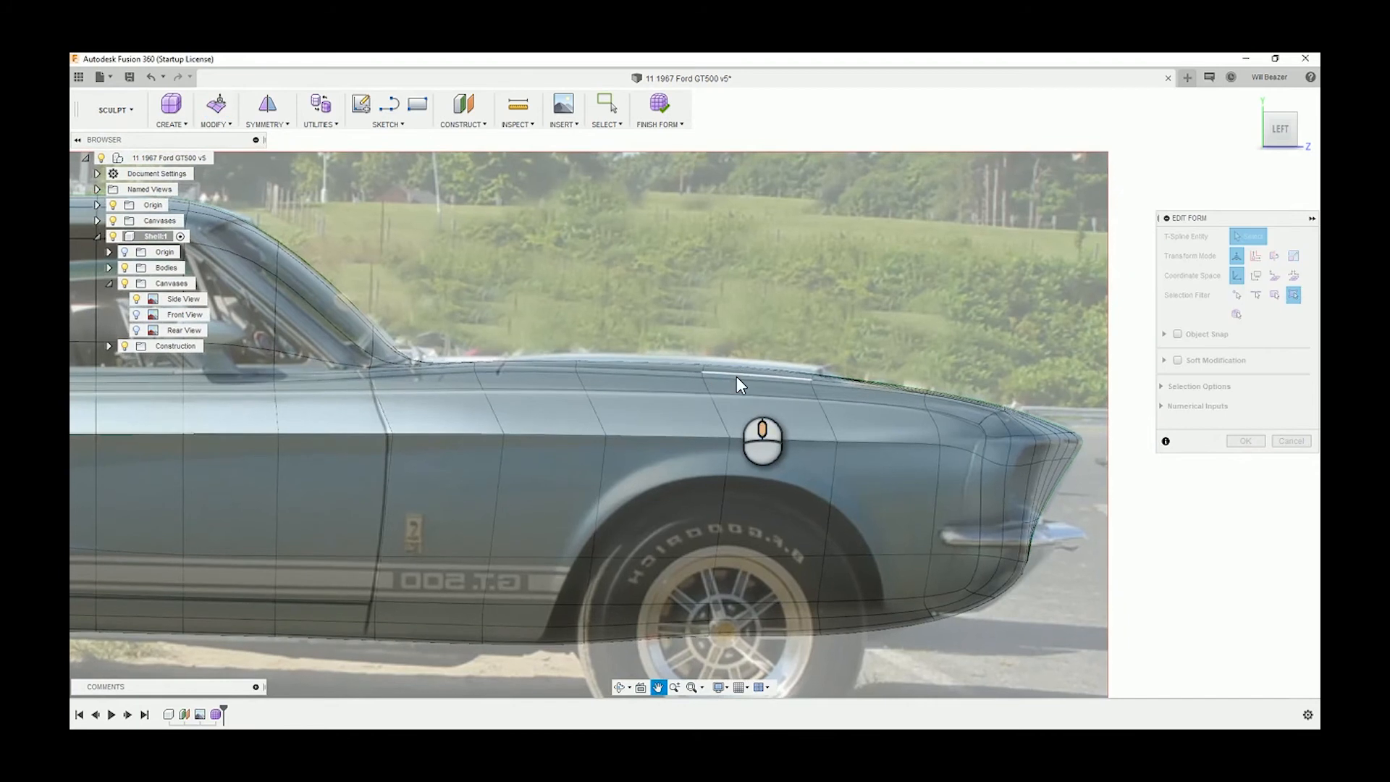
middle_click_drag(900, 444, 860, 482, "shift")
mouse_move(838, 420)
middle_mouse_down("shift")
mouse_move(781, 408)
mouse_move(849, 405)
middle_mouse_up("shift")
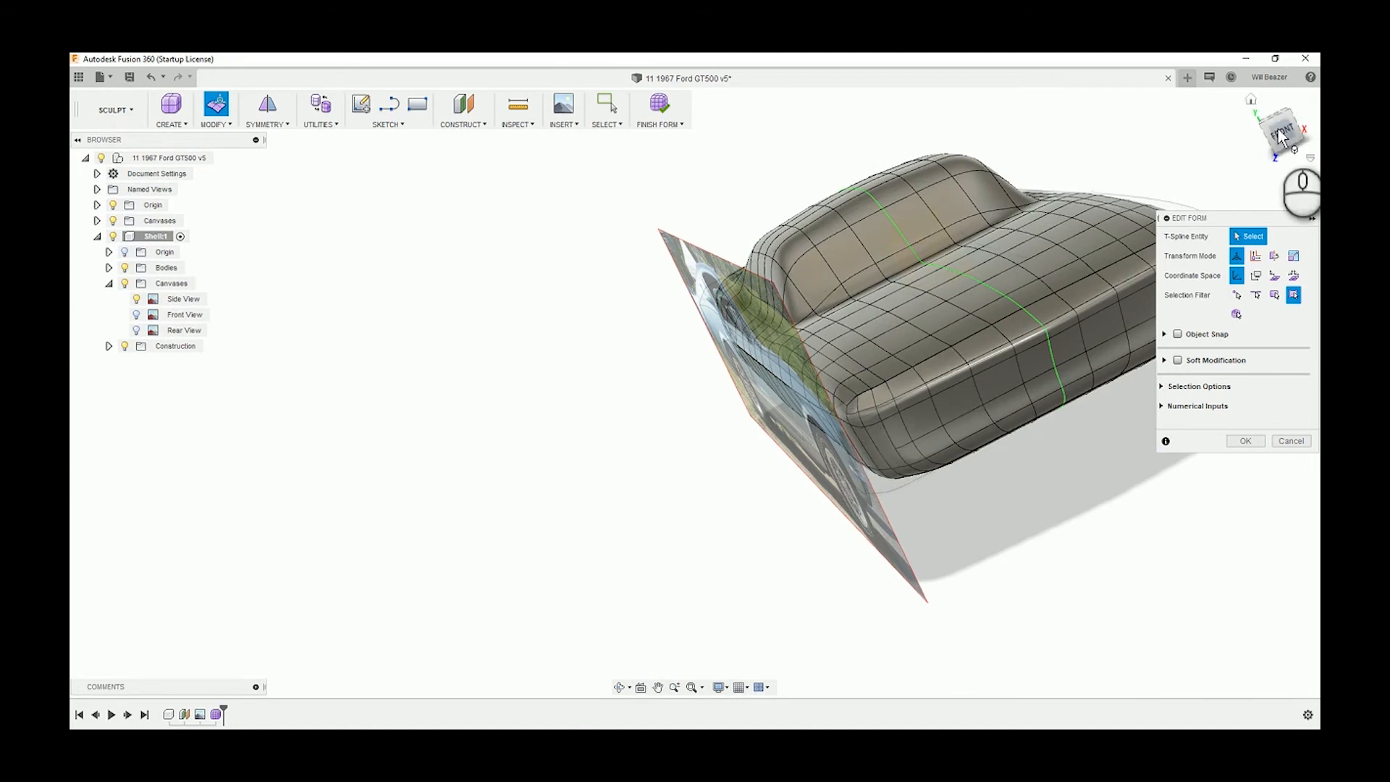
- From above, select the outermost column of five faces along one side of the hood
left_click_drag(1280, 129, 1287, 152)
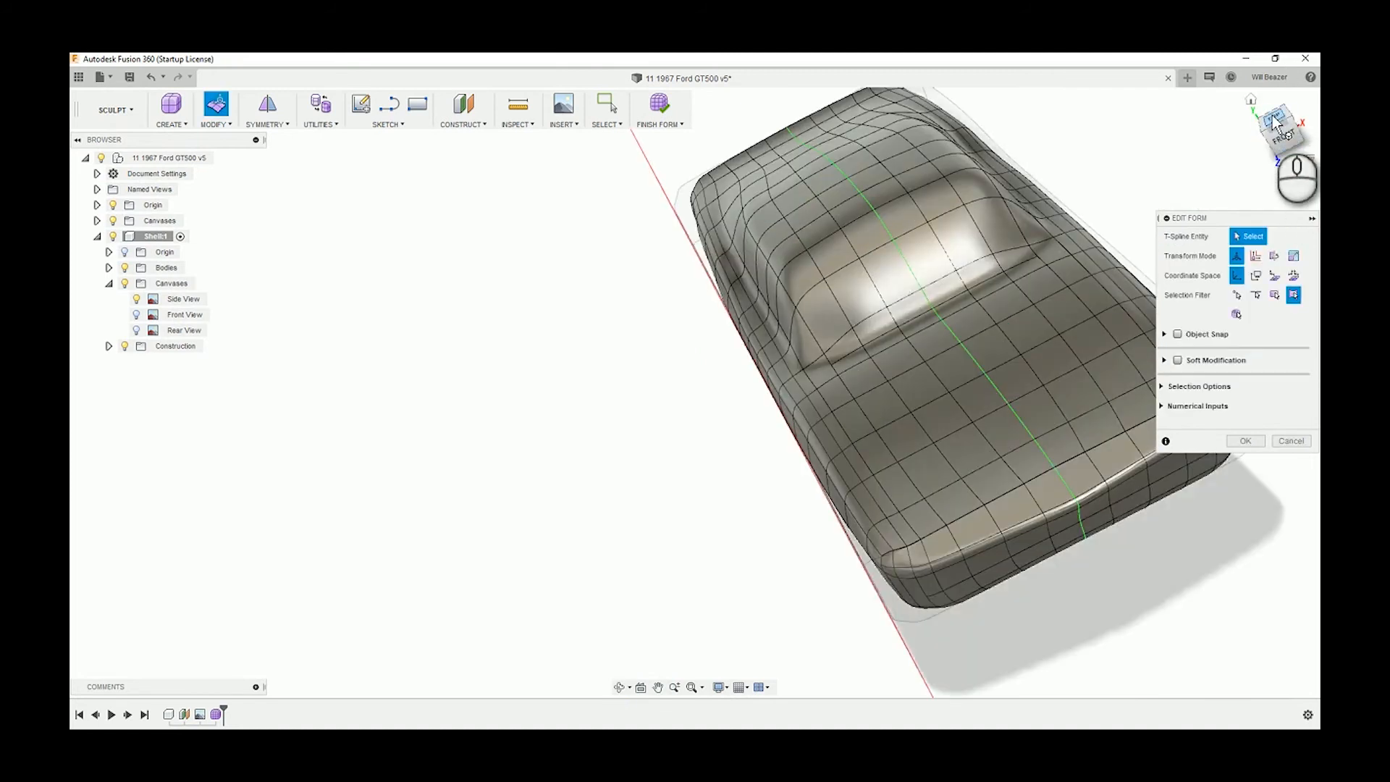
left_click(1275, 120)
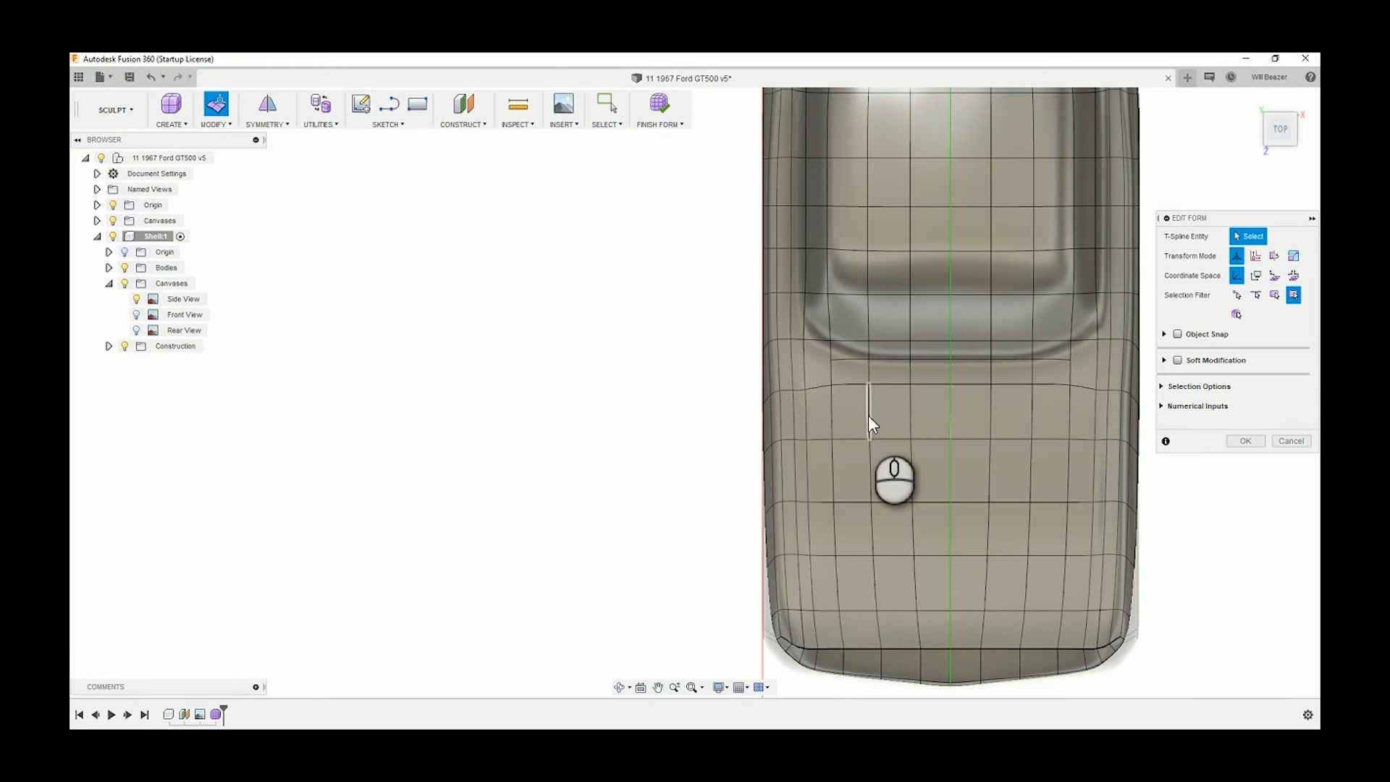
left_click(784, 418)
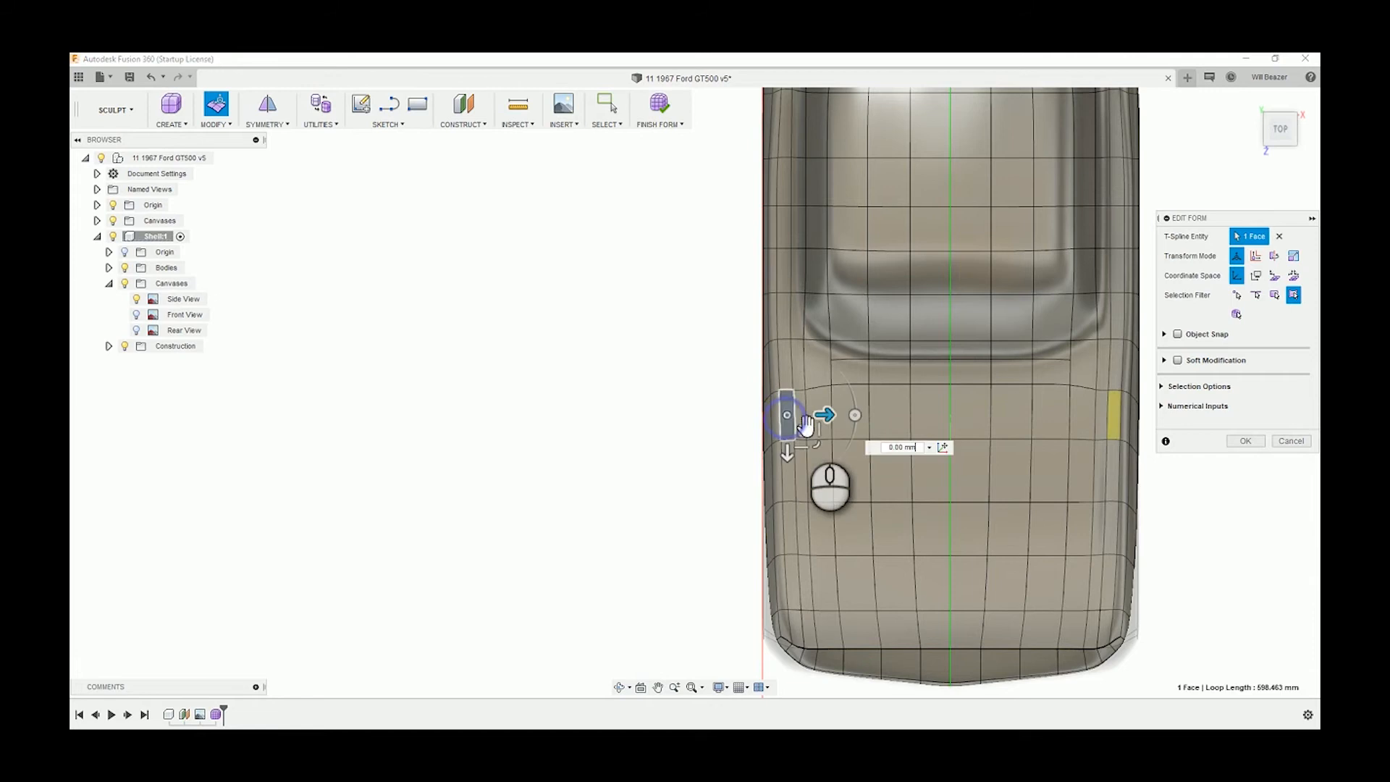
left_click(789, 483, "shift")
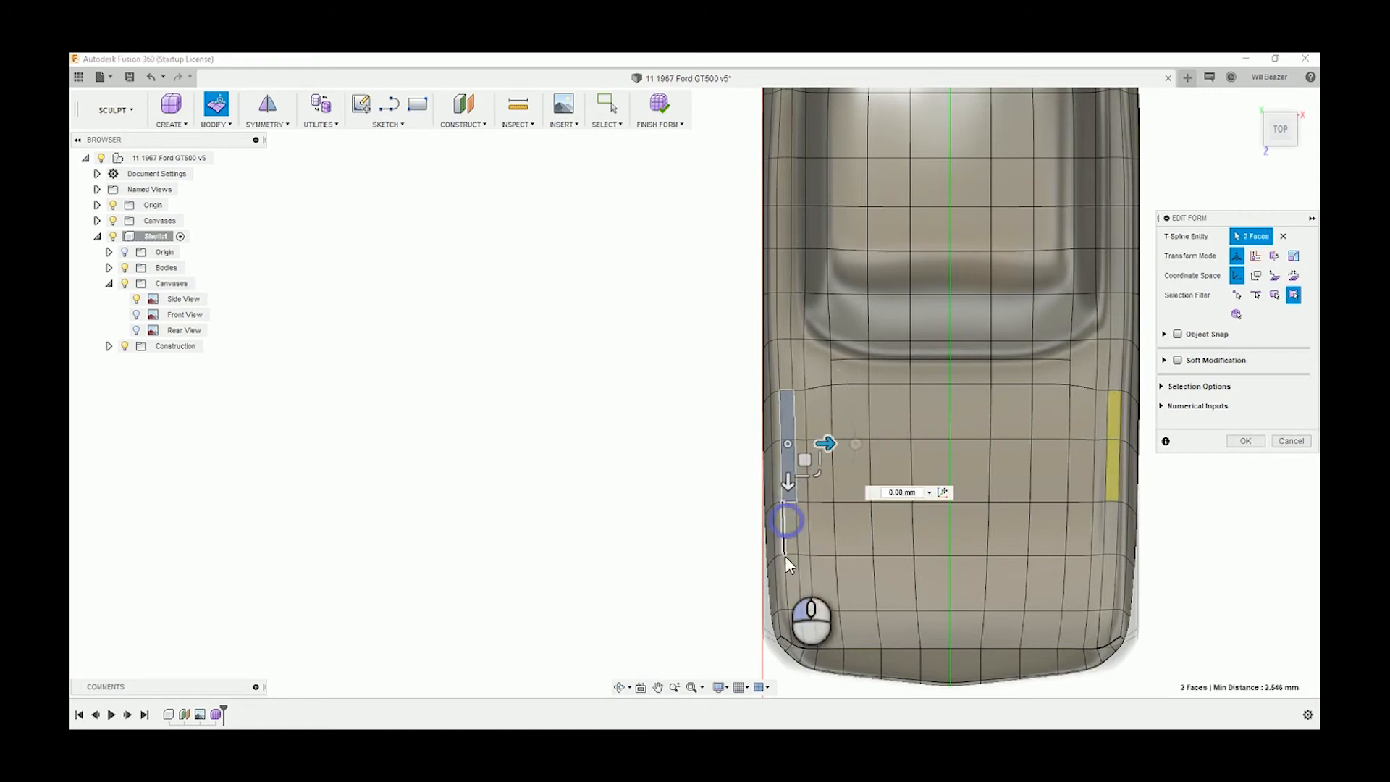
left_click(799, 628, "shift")
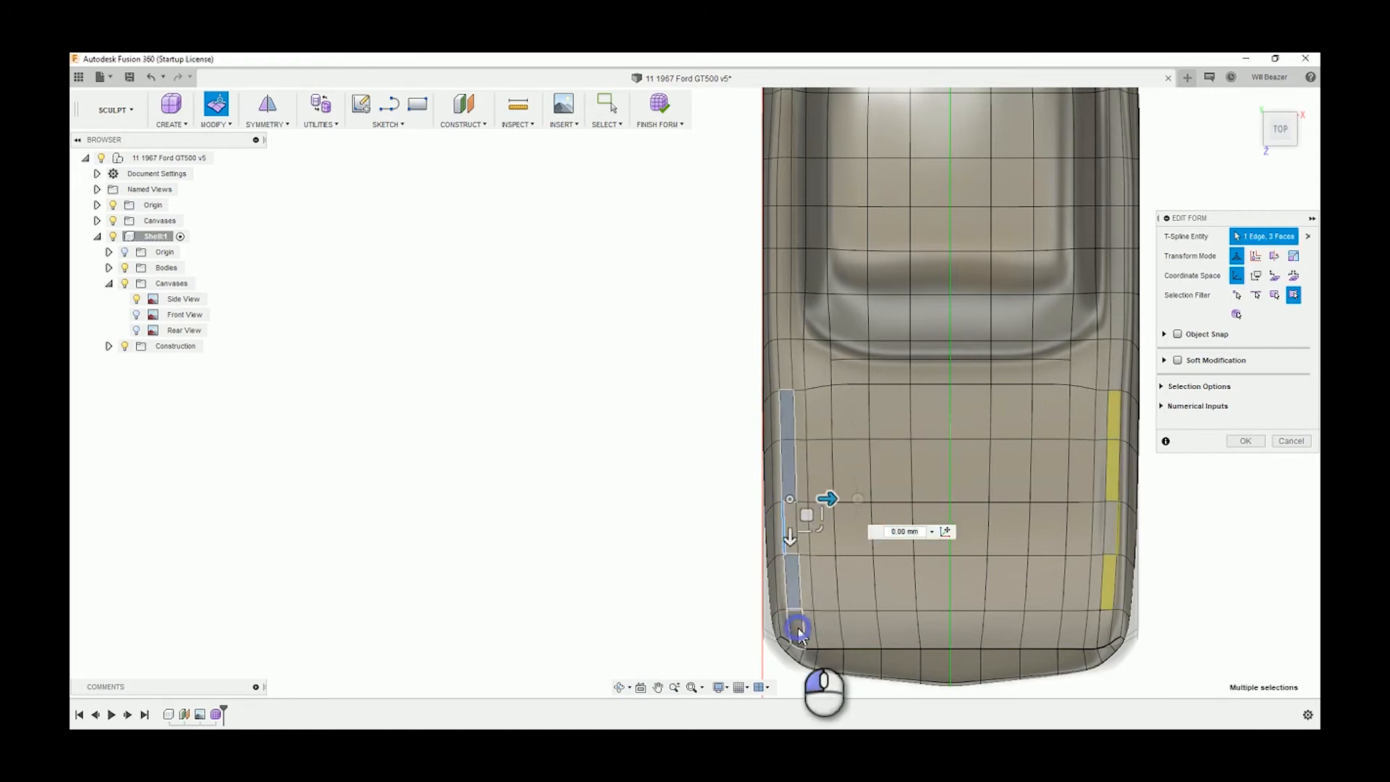
left_click(798, 628, "shift")
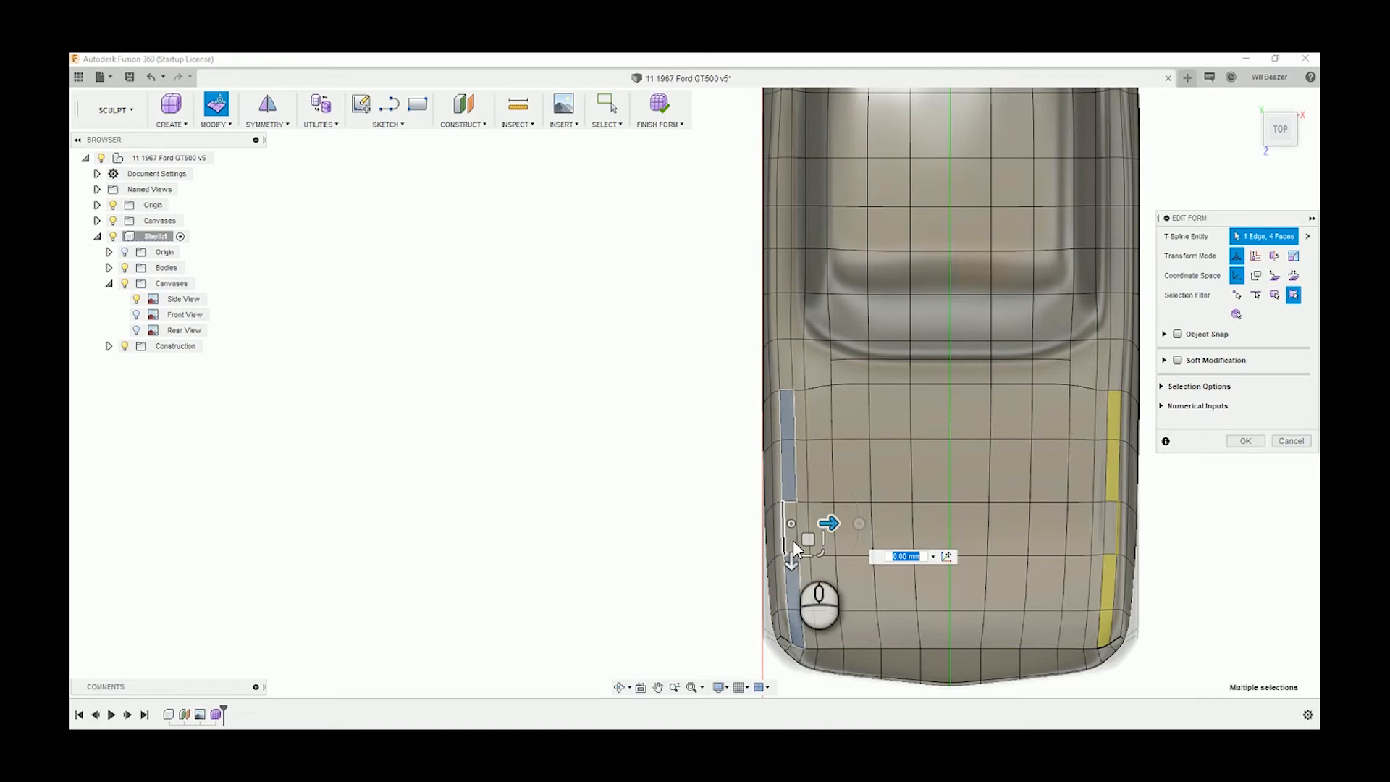
left_click(793, 540, "shift")
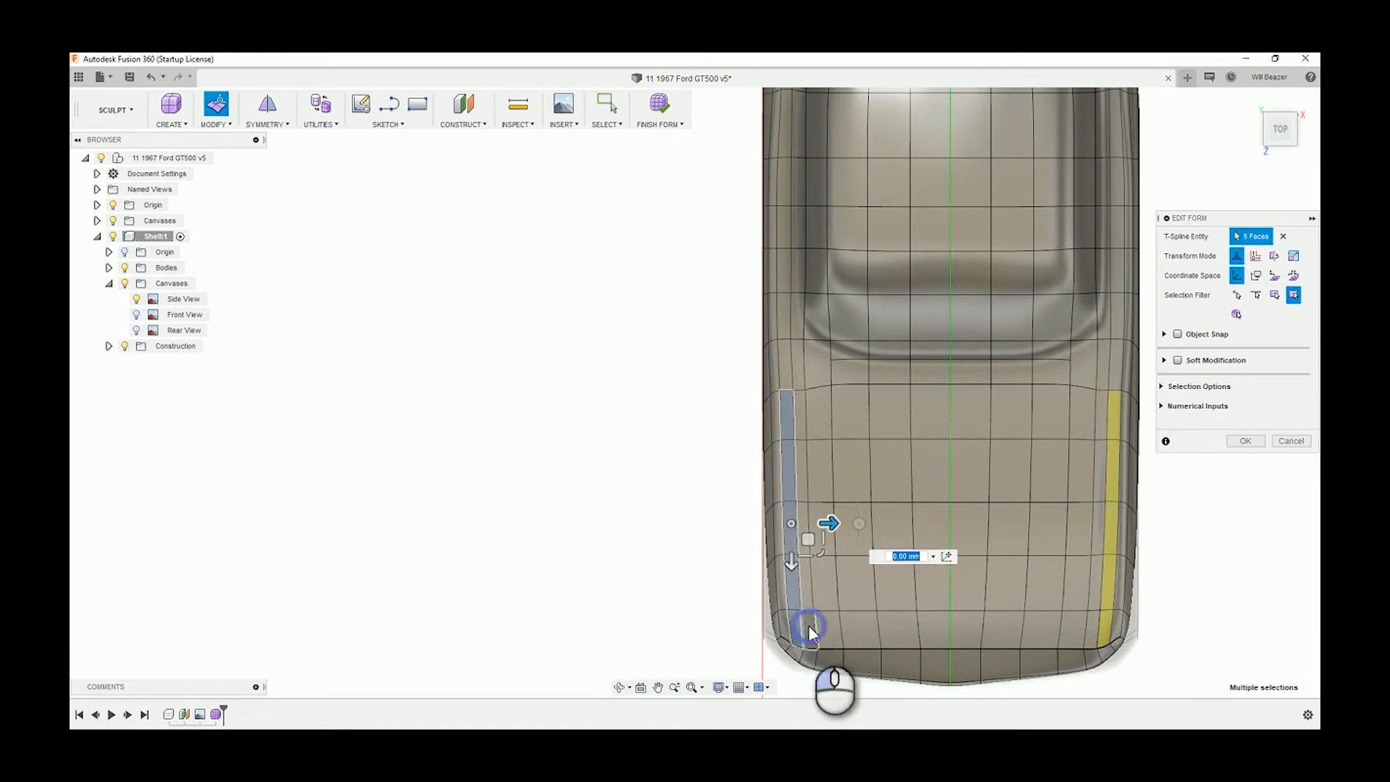
- Extend the hood face selection inward over the three adjacent columns, from the nose to just ahead of the windshield
left_click(827, 625, "shift")
left_click(806, 588, "shift")
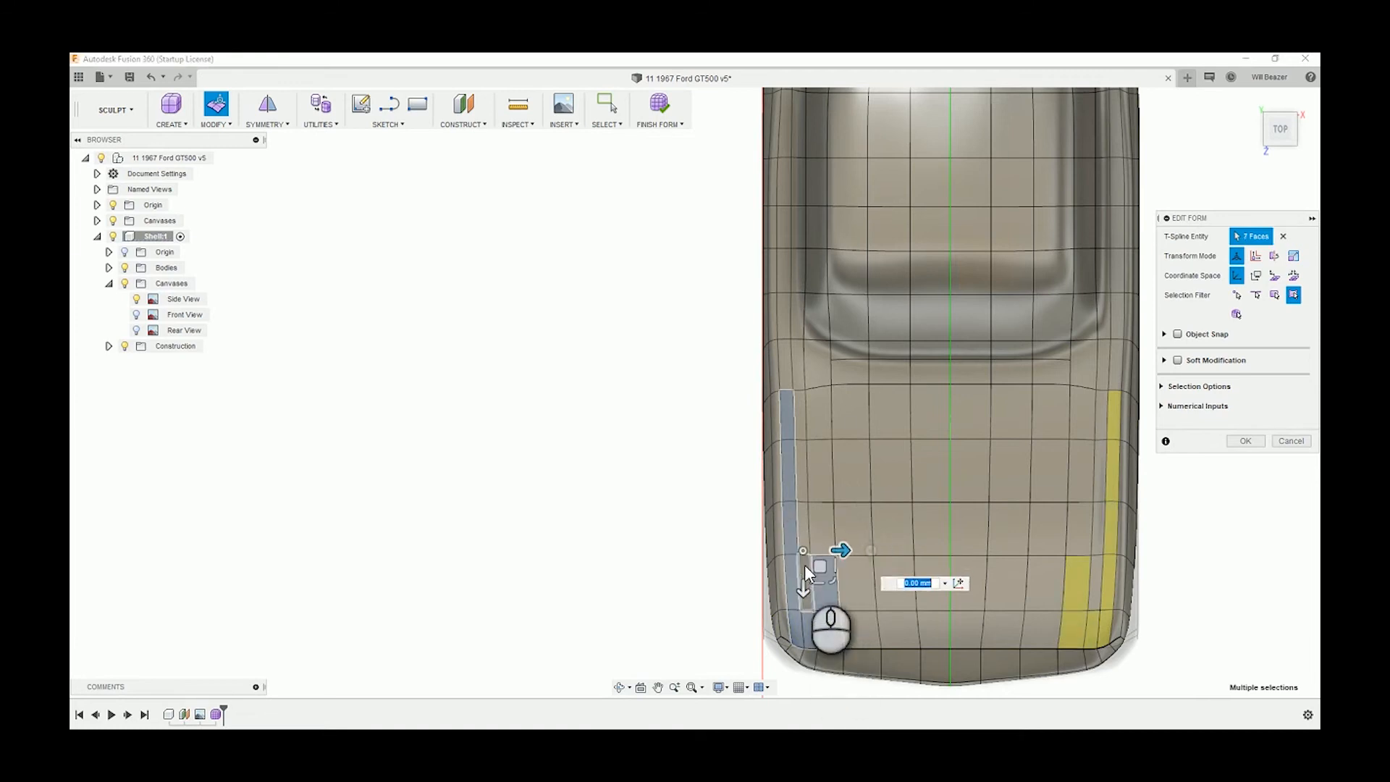
left_click(805, 565, "shift")
left_click(816, 519, "shift")
left_click(818, 520, "shift")
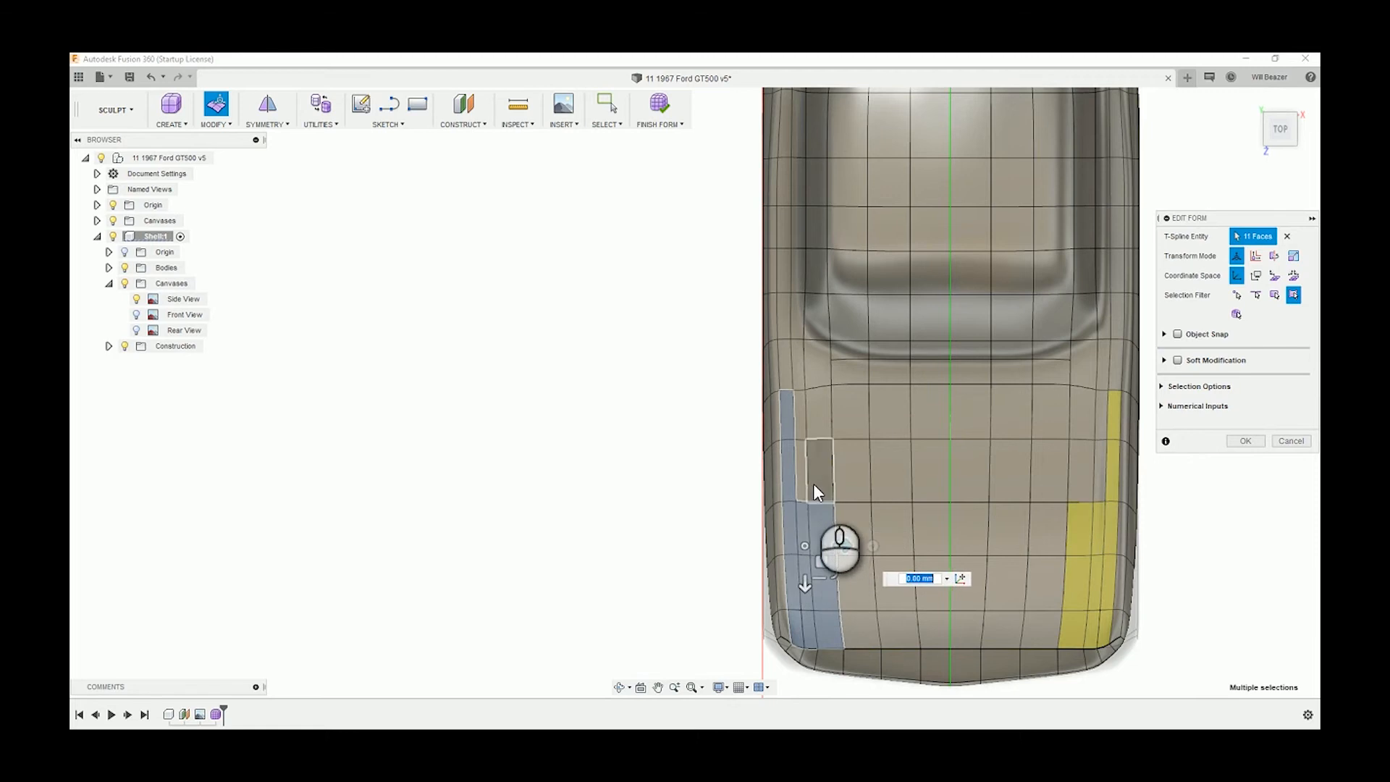
left_click(813, 484, "shift")
left_click(802, 478, "shift")
left_click(800, 420, "shift")
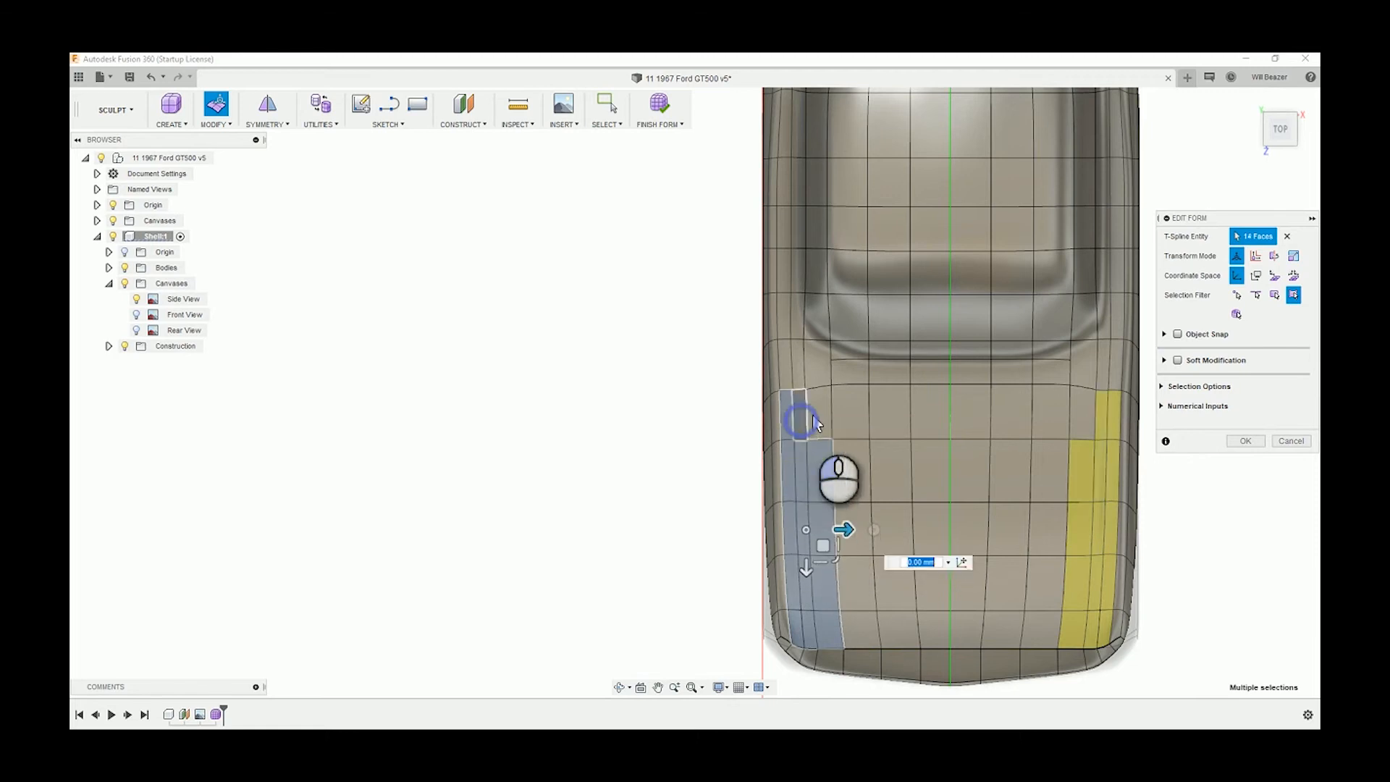
left_click(853, 407, "shift")
left_click(853, 464, "shift")
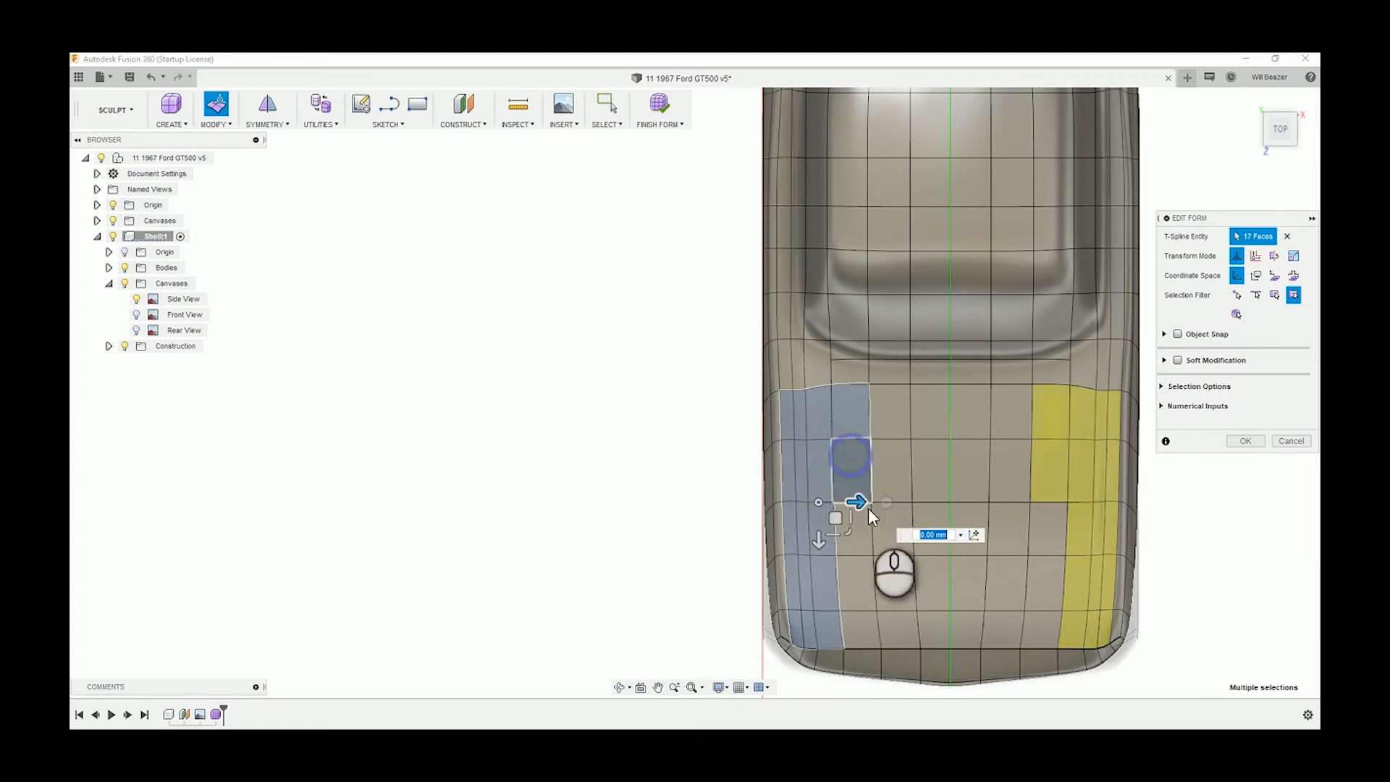
left_click(869, 626, "shift")
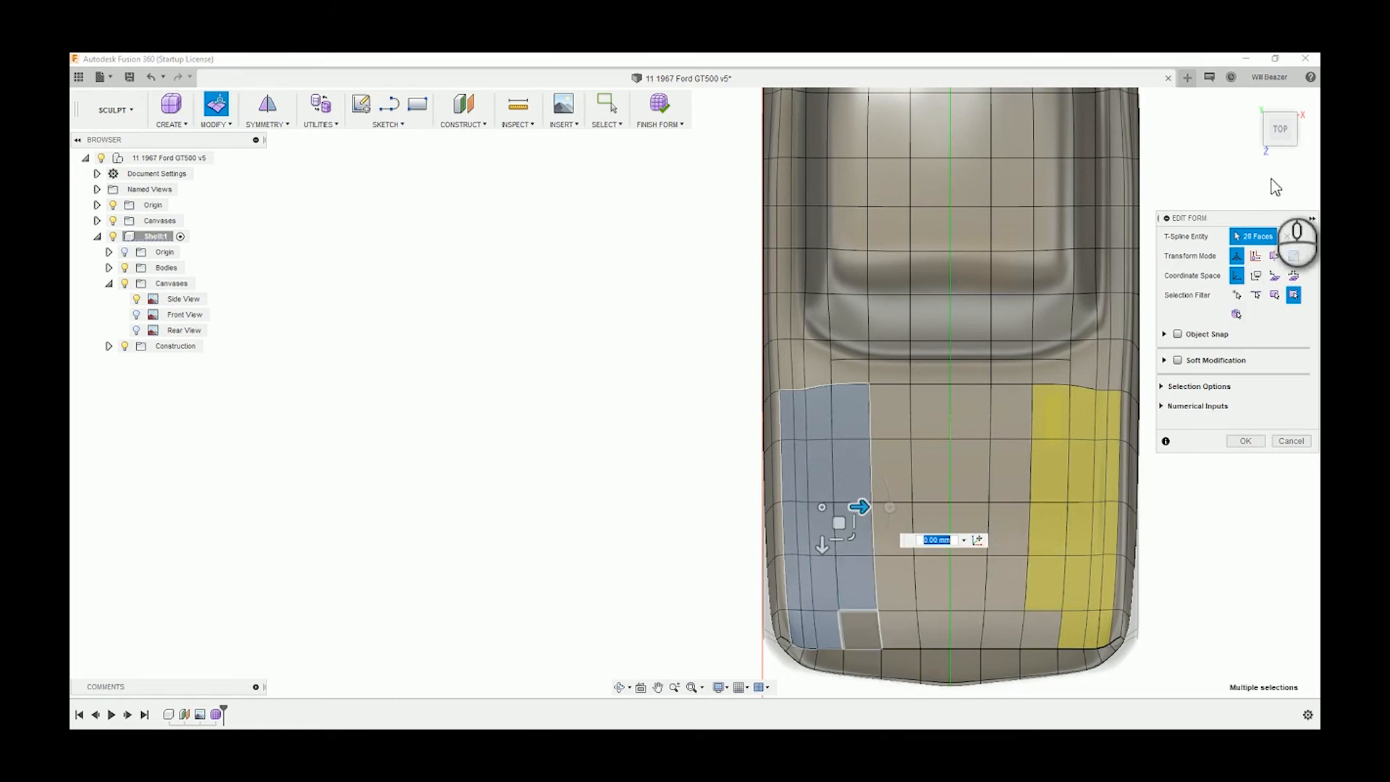
left_click(942, 486, "shift")
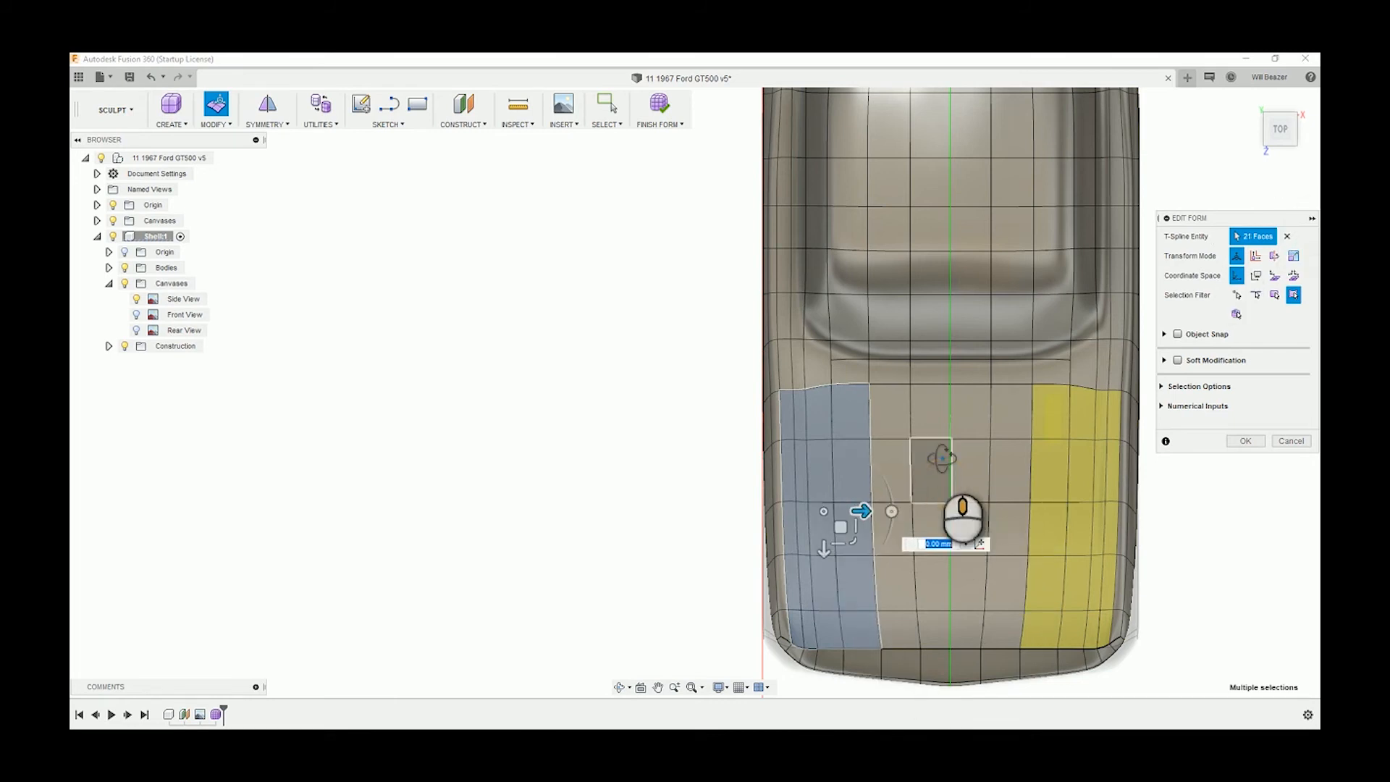
- Lower the selected hood faces vertically by about 6 mm
middle_click_drag(944, 483, 924, 392, "shift")
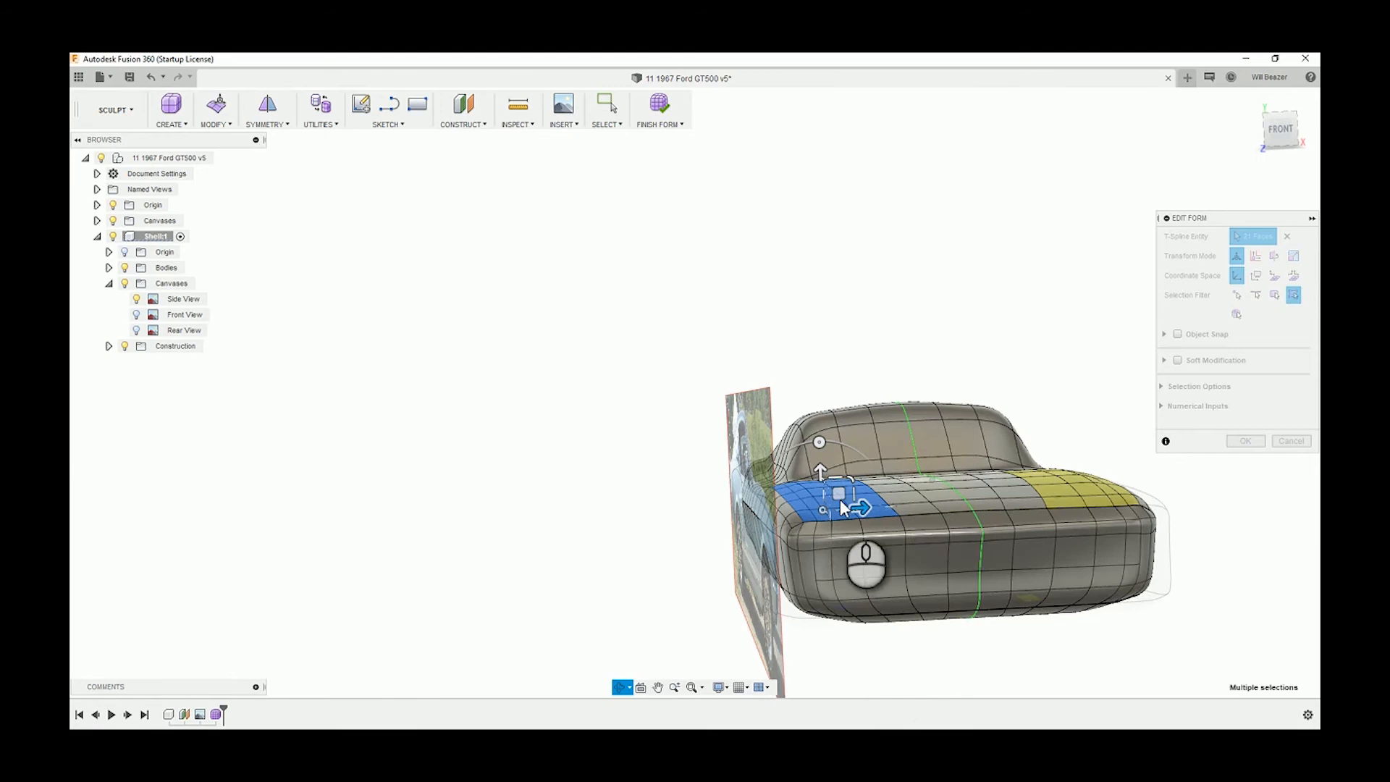
scroll(835, 510, "up", 2)
middle_click_drag(881, 492, 813, 474)
left_click_drag(811, 474, 809, 478)
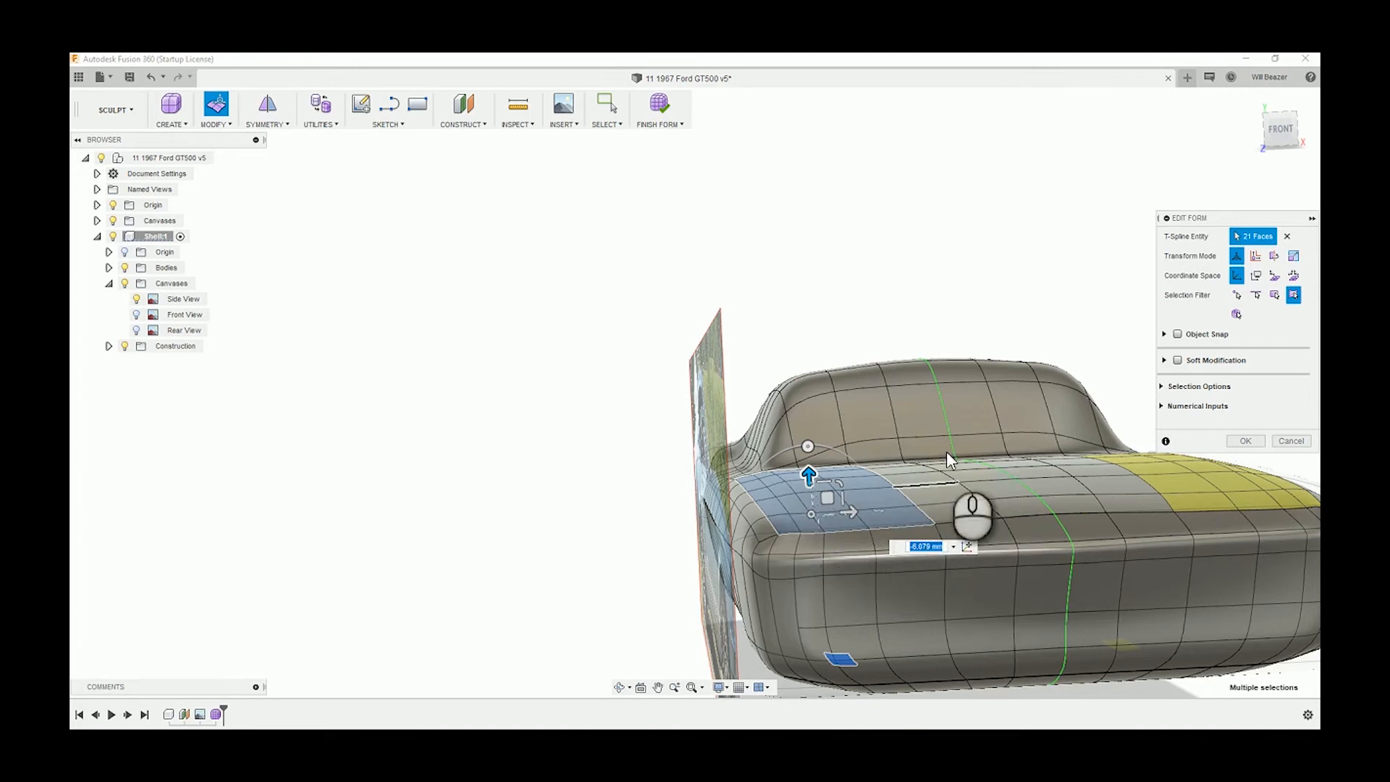
- Drop the stray underside face from the selection and lower the remaining hood faces by about 9.5 mm
middle_click_drag(874, 503, 829, 550, "shift")
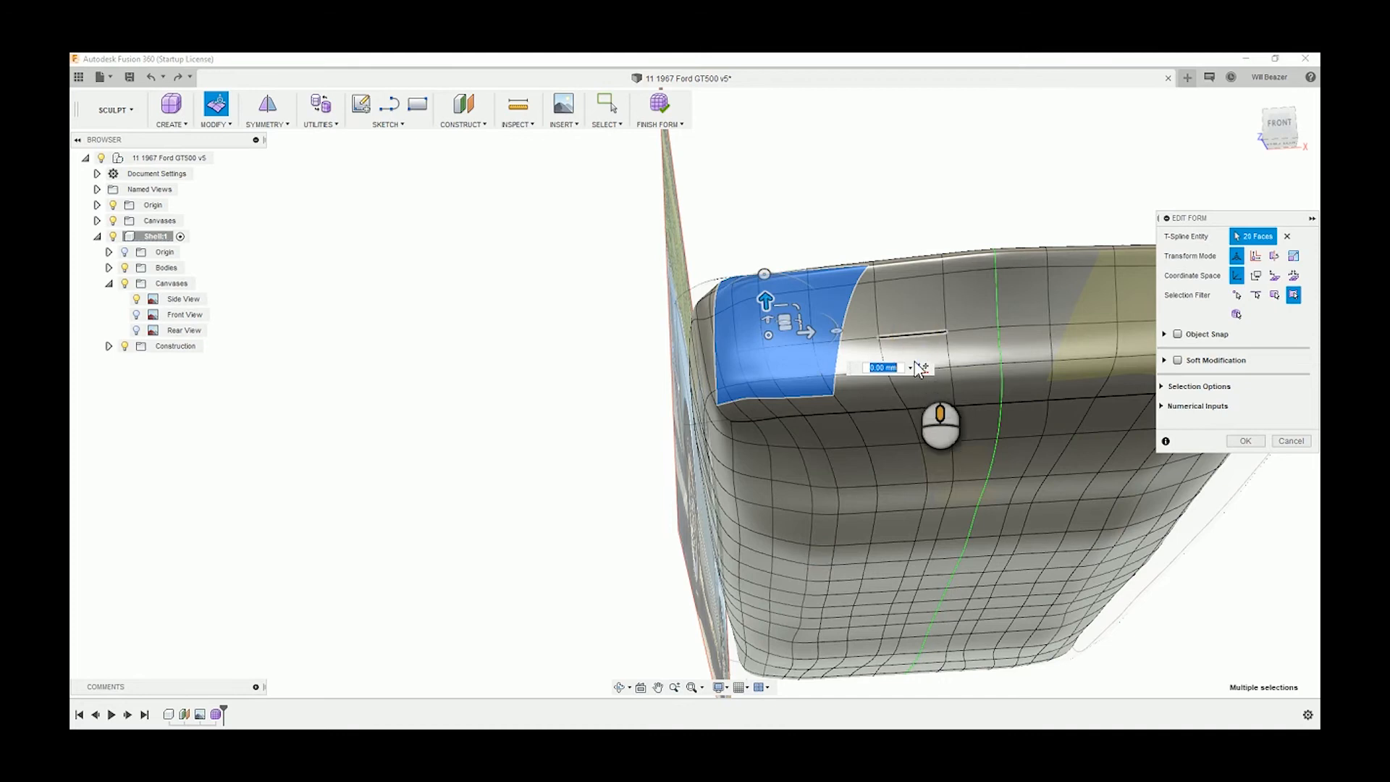
middle_click_drag(905, 362, 907, 445, "shift")
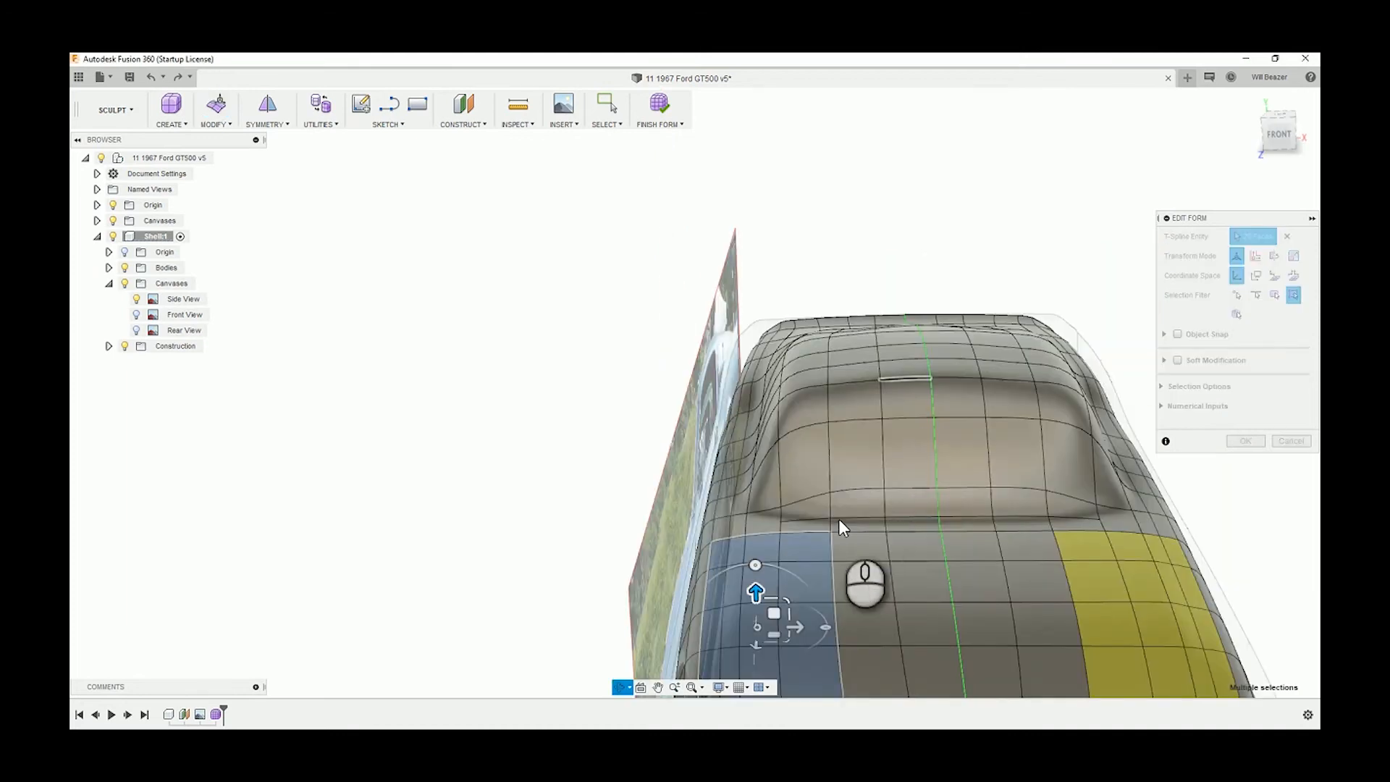
scroll(839, 518, "down", 3)
middle_click_drag(884, 496, 876, 473, "shift")
scroll(830, 499, "up", 4)
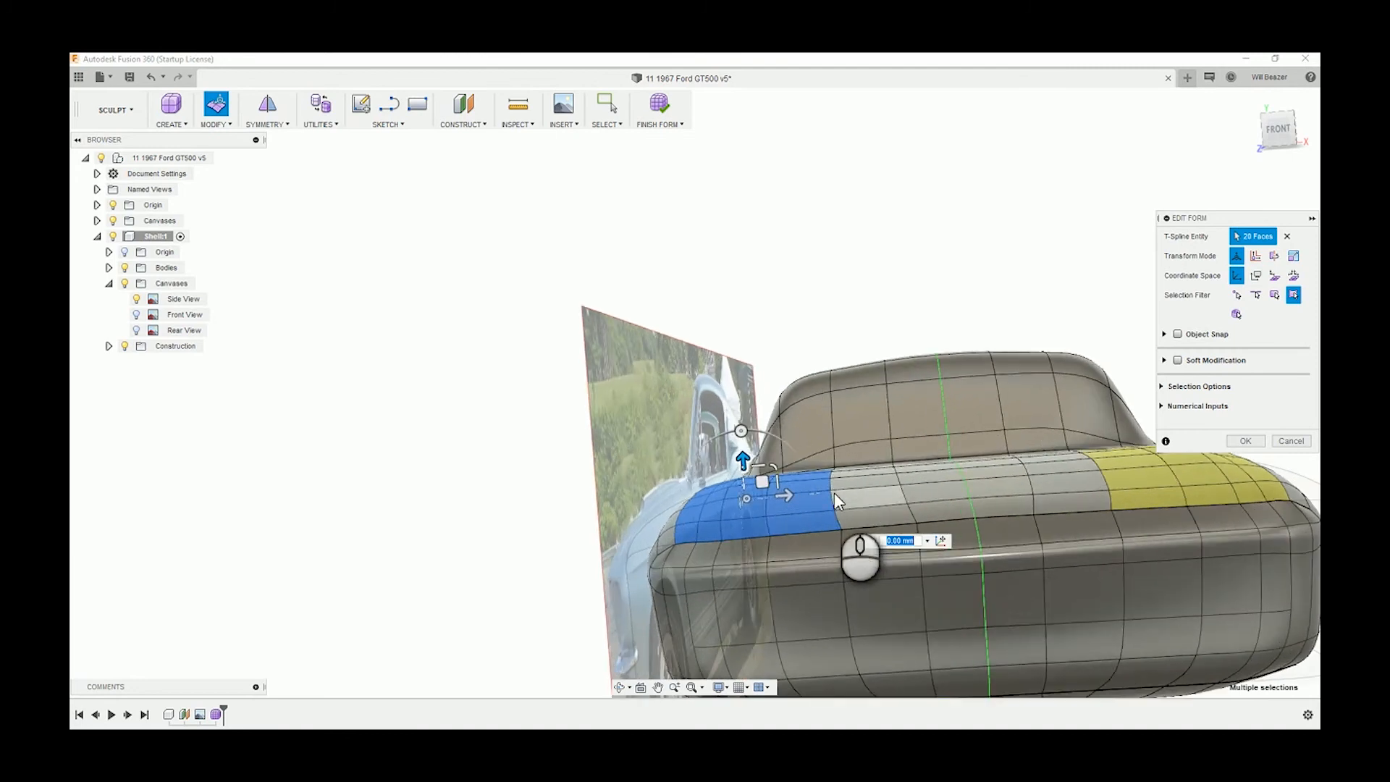
left_click_drag(746, 464, 744, 531)
- Remove the innermost column of five hood faces from the selection, leaving the three outer columns
left_click(806, 516, "ctrl")
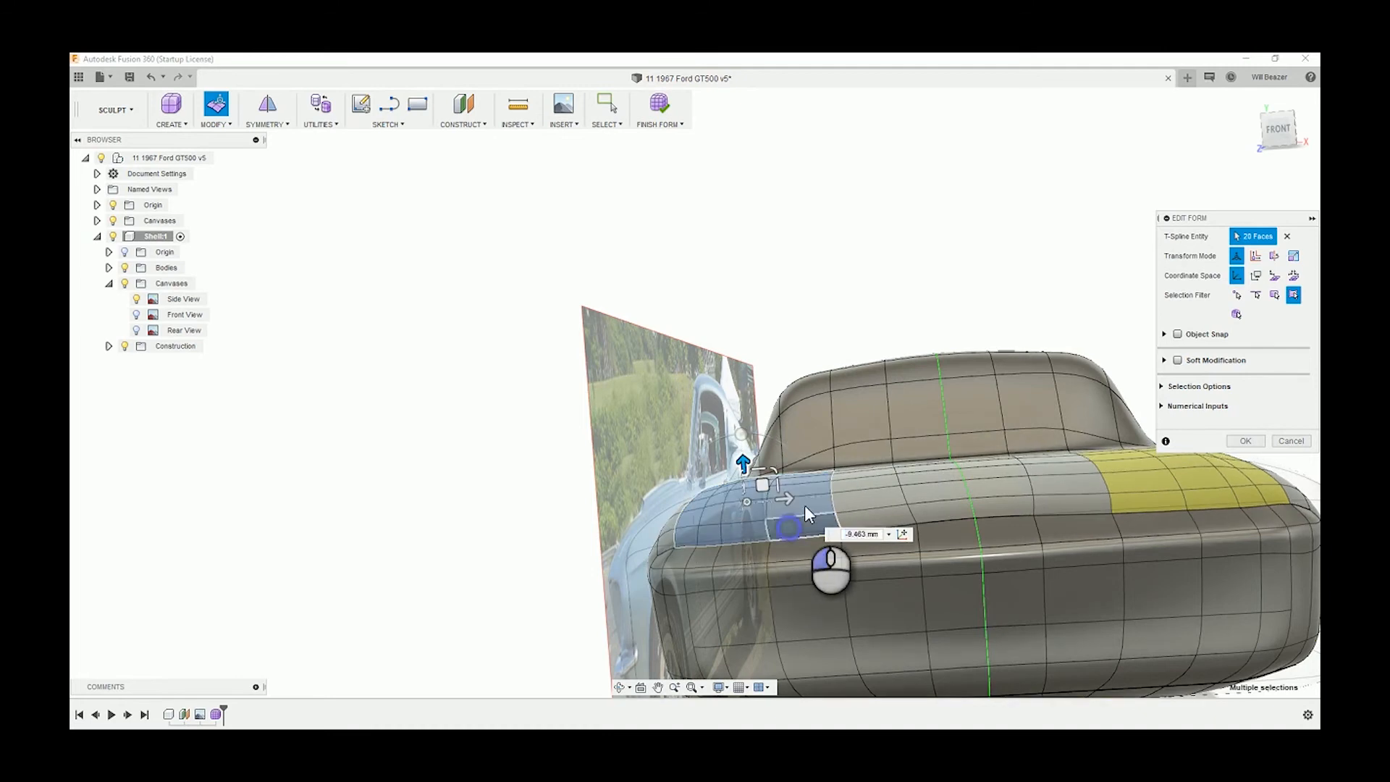
left_click(809, 500, "ctrl")
left_click(811, 494, "ctrl")
scroll(811, 499, "up", 5)
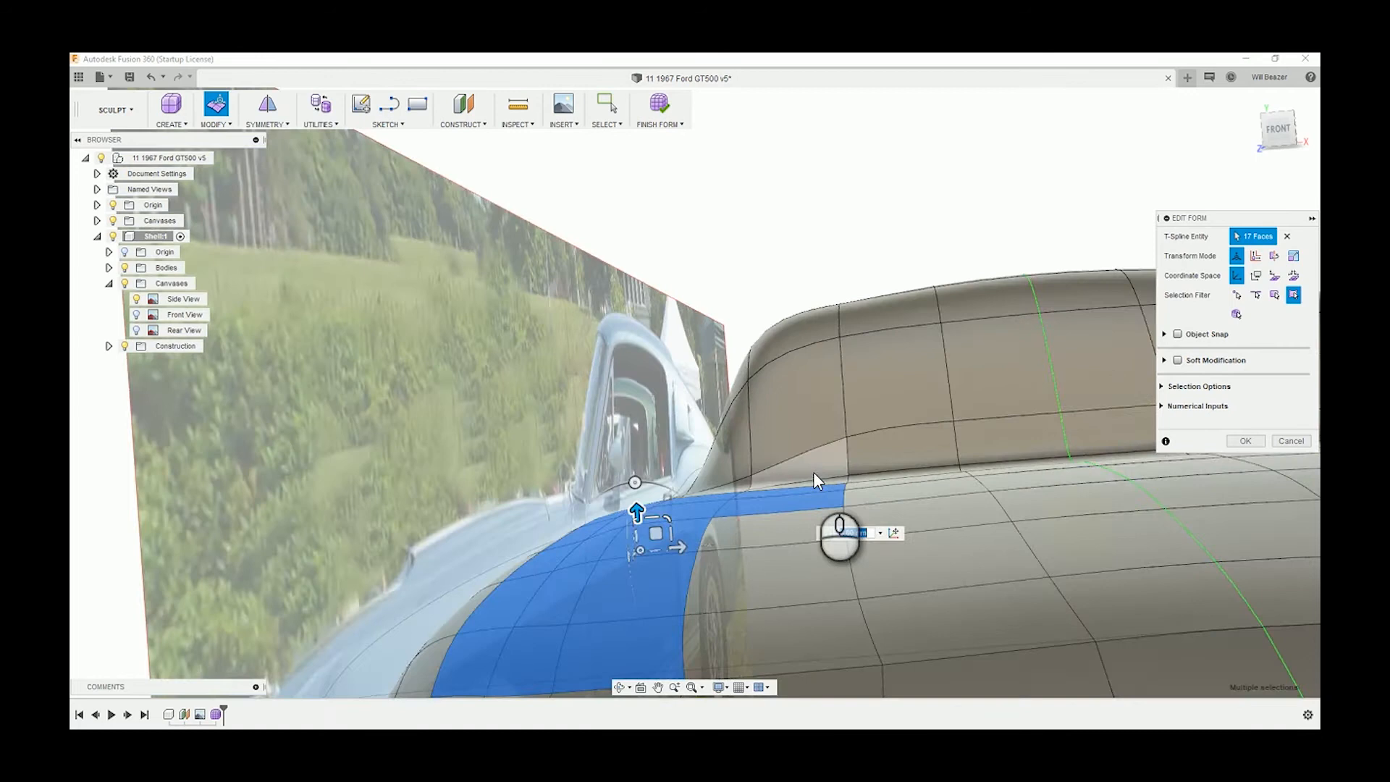
left_click(811, 497, "ctrl")
left_click(730, 545, "ctrl")
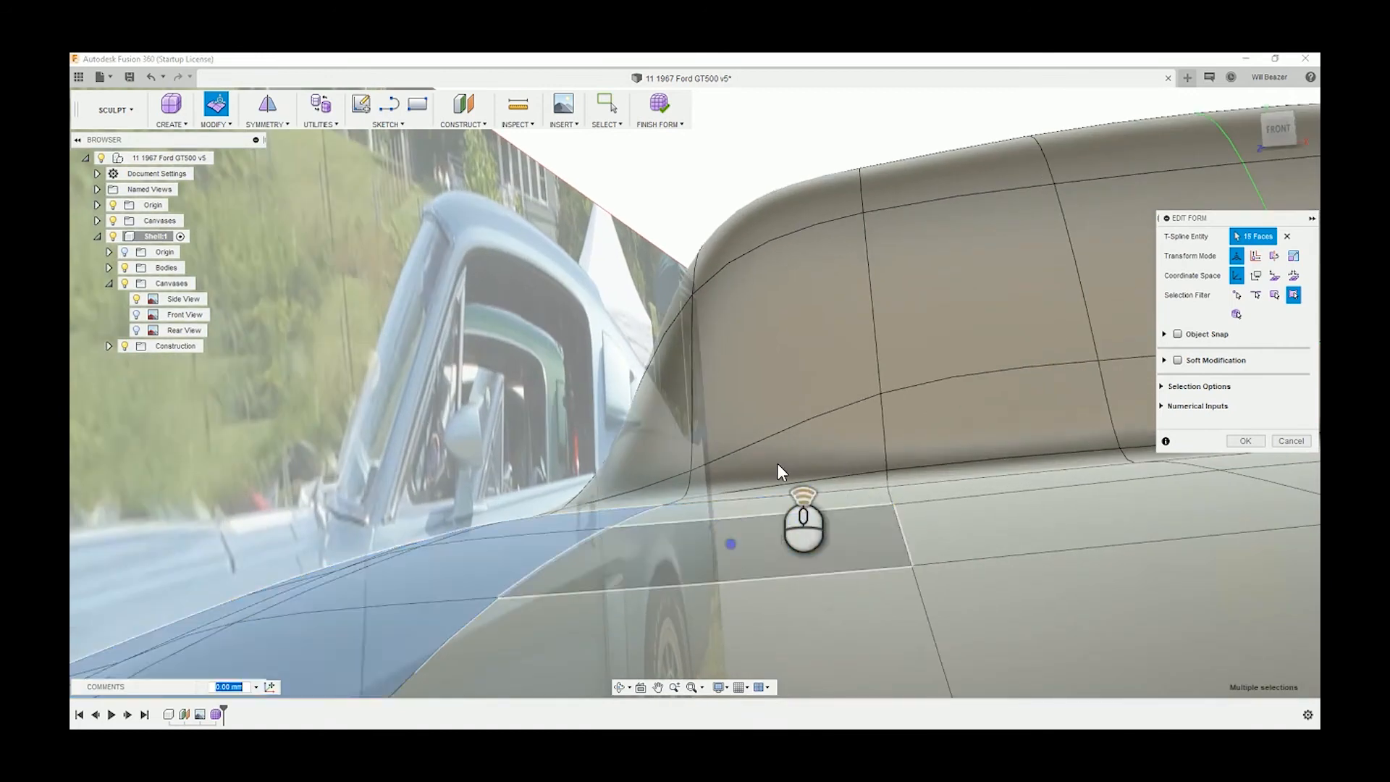
scroll(777, 463, "up", 5)
scroll(777, 463, "up", 3)
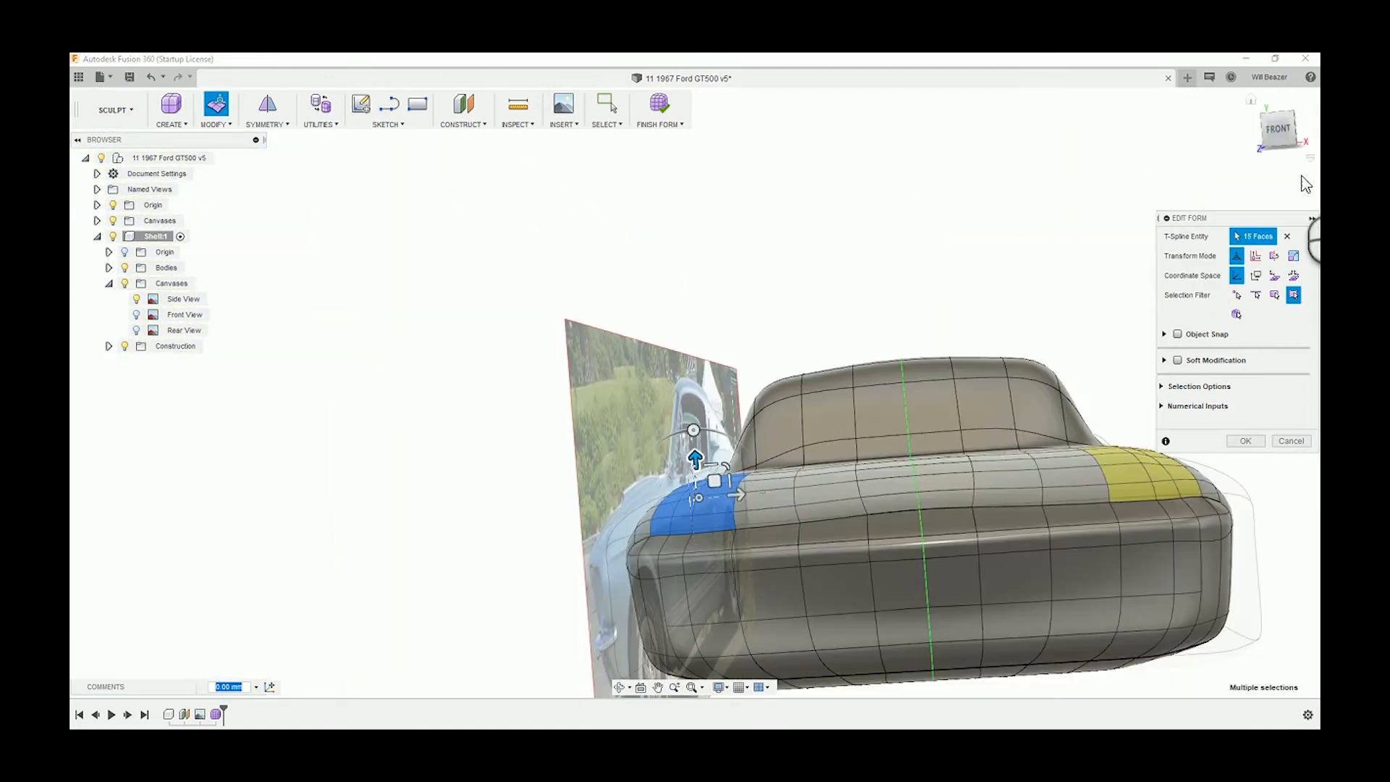
- Lower the selected side faces of the hood vertically by about 7.2 mm in the front view
left_click(1281, 129)
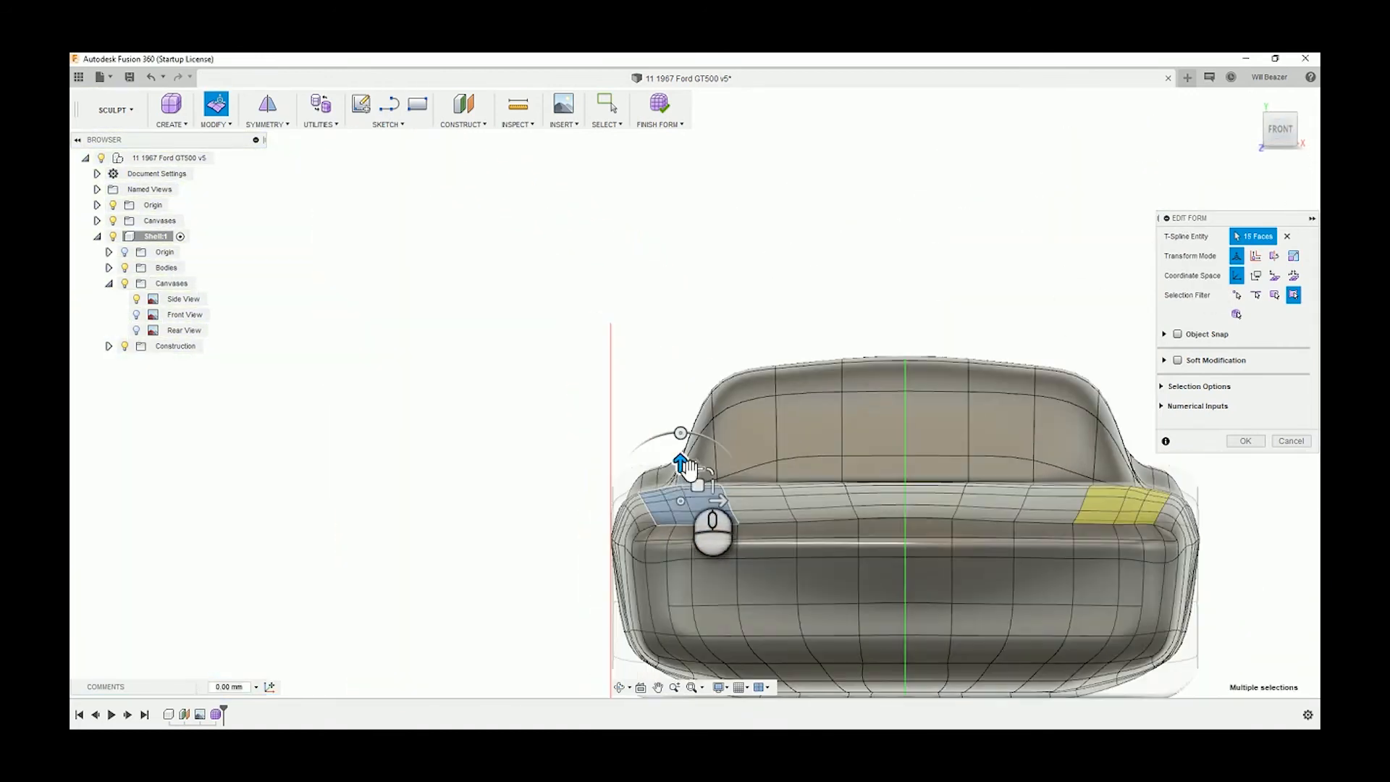
scroll(687, 470, "down", 3)
left_click_drag(680, 475, 681, 477)
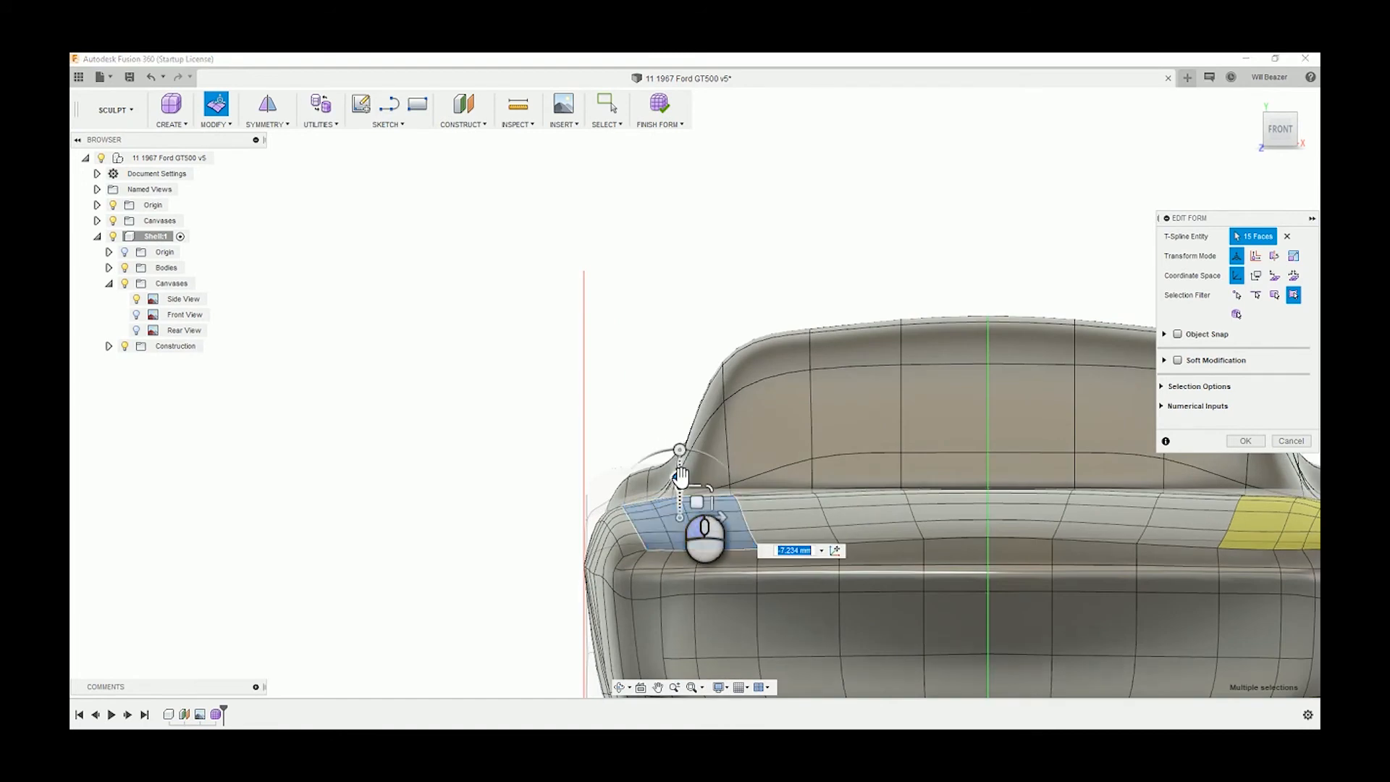
- Add the adjoining faces along the hood's outer edge to the selection, from the nose back toward the windshield
left_click(633, 540, "ctrl")
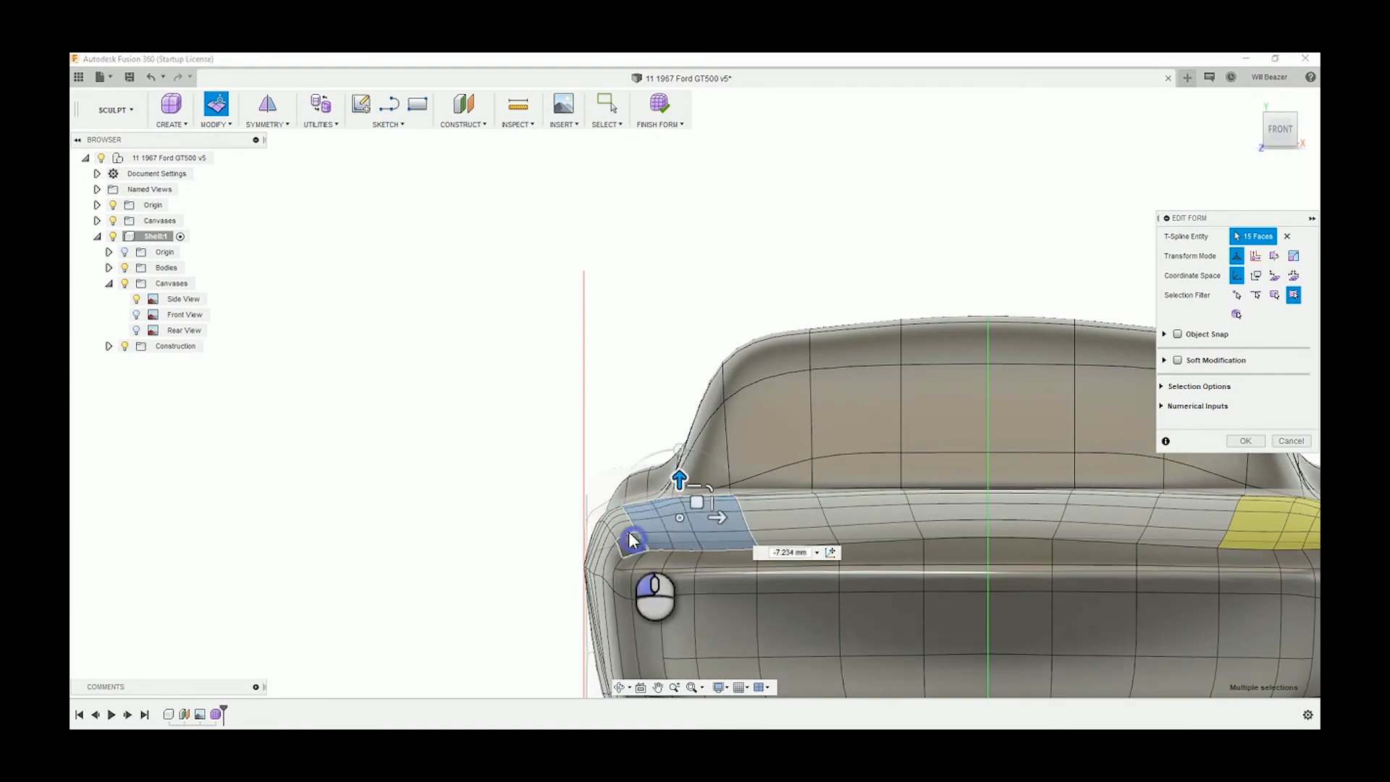
left_click(623, 528, "ctrl")
scroll(645, 515, "up", 3)
middle_click_drag(660, 513, 660, 539)
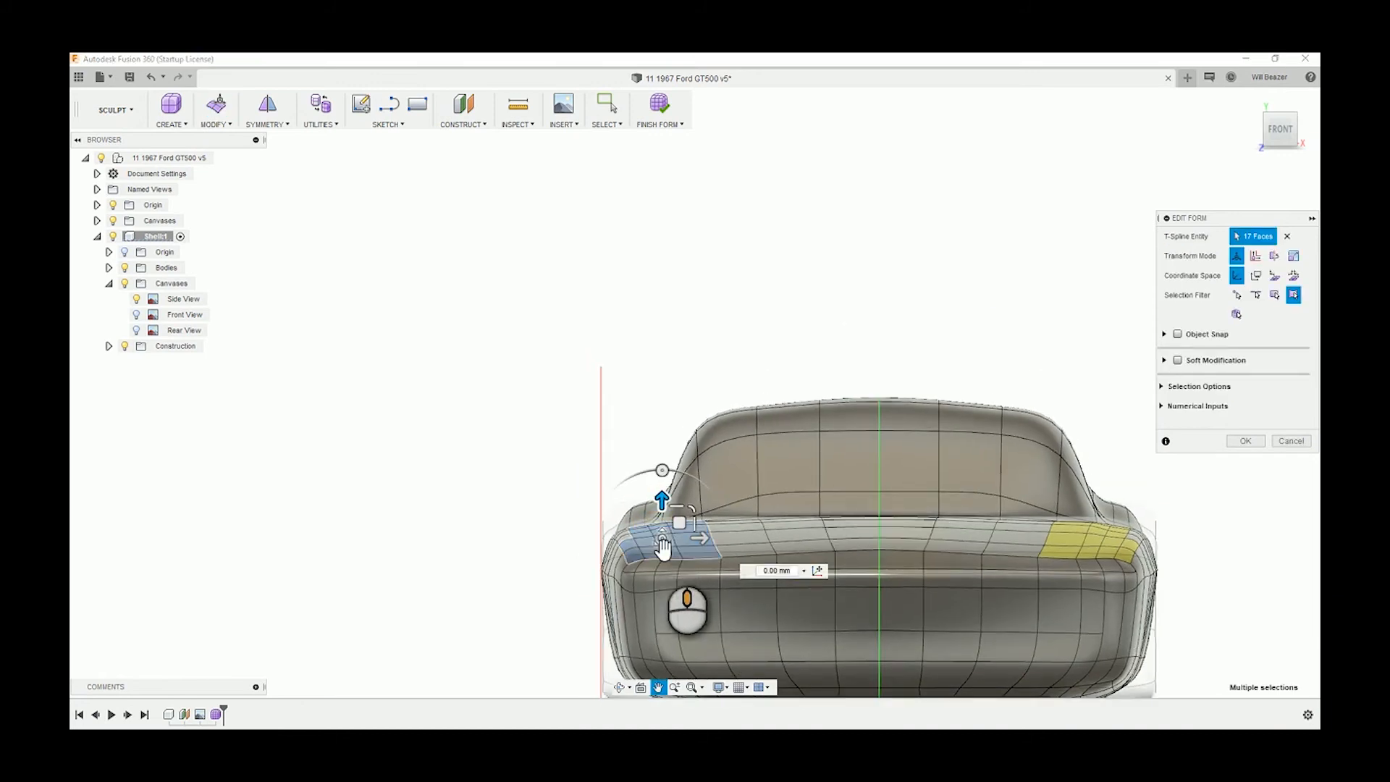
middle_click_drag(764, 502, 629, 533, "shift")
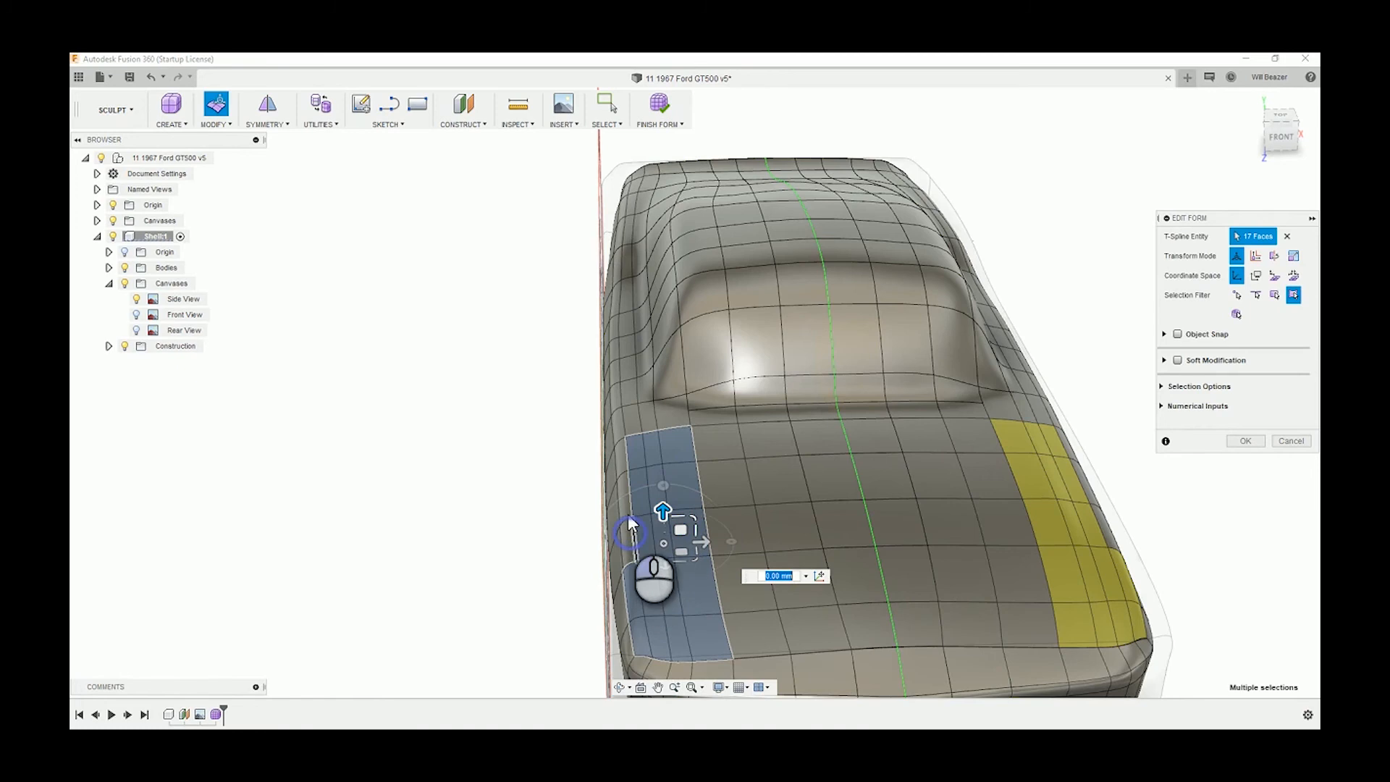
left_click(622, 463, "shift")
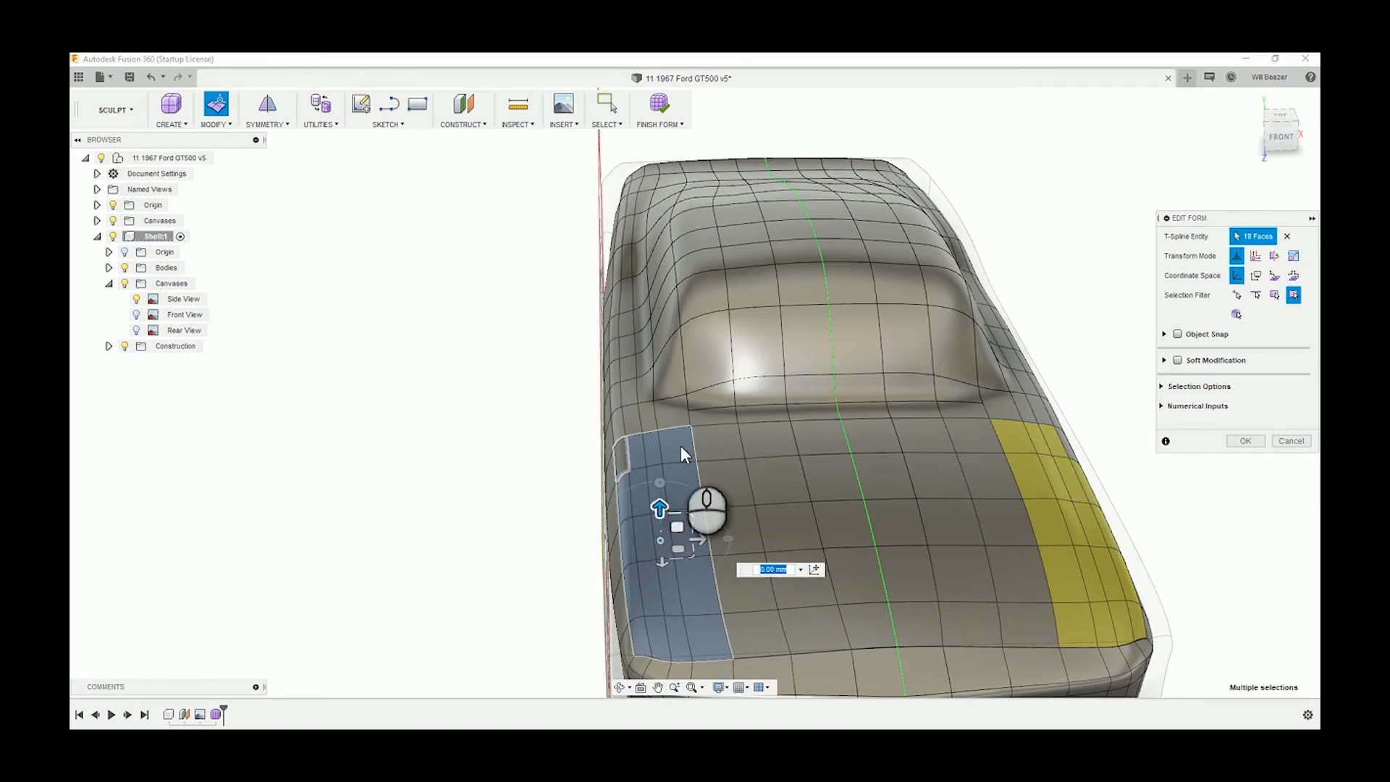
- Remove the innermost column of hood faces from the selection, keeping only the strip along the outer edge
left_click(683, 487, "shift")
left_click(698, 542, "shift")
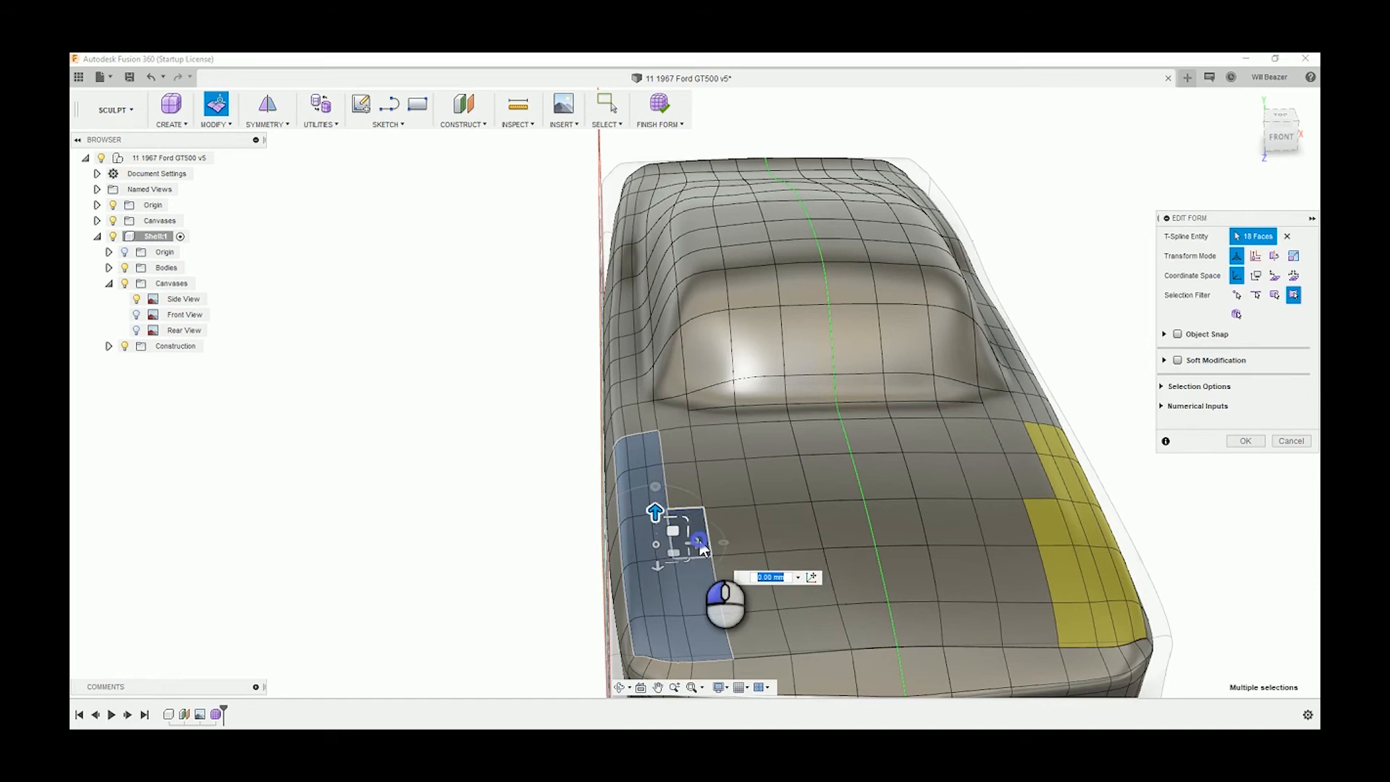
left_click(703, 588, "shift")
left_click(706, 629, "shift")
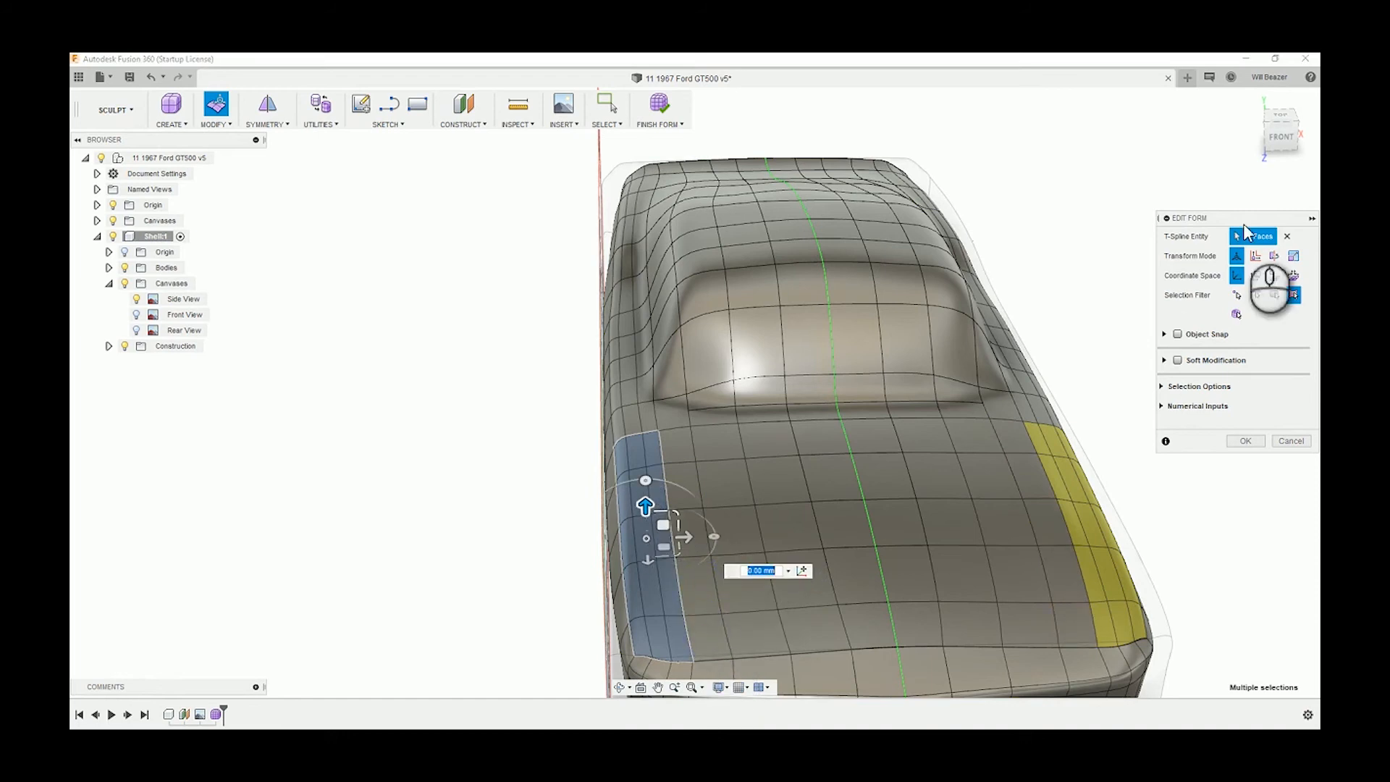
- Lower the outer strip of hood faces slightly in the front view and clear the selection
left_click(1282, 136)
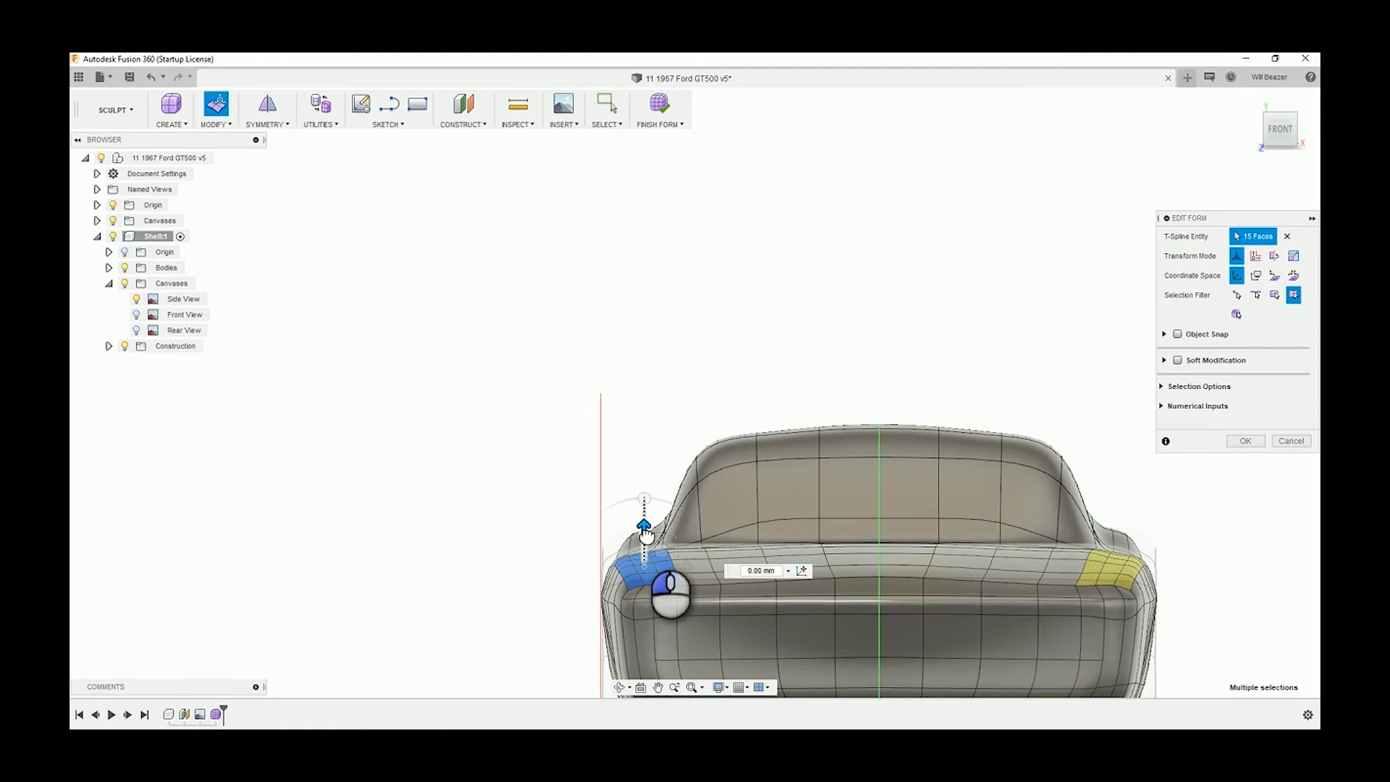
left_click_drag(646, 535, 647, 538)
left_click(468, 447)
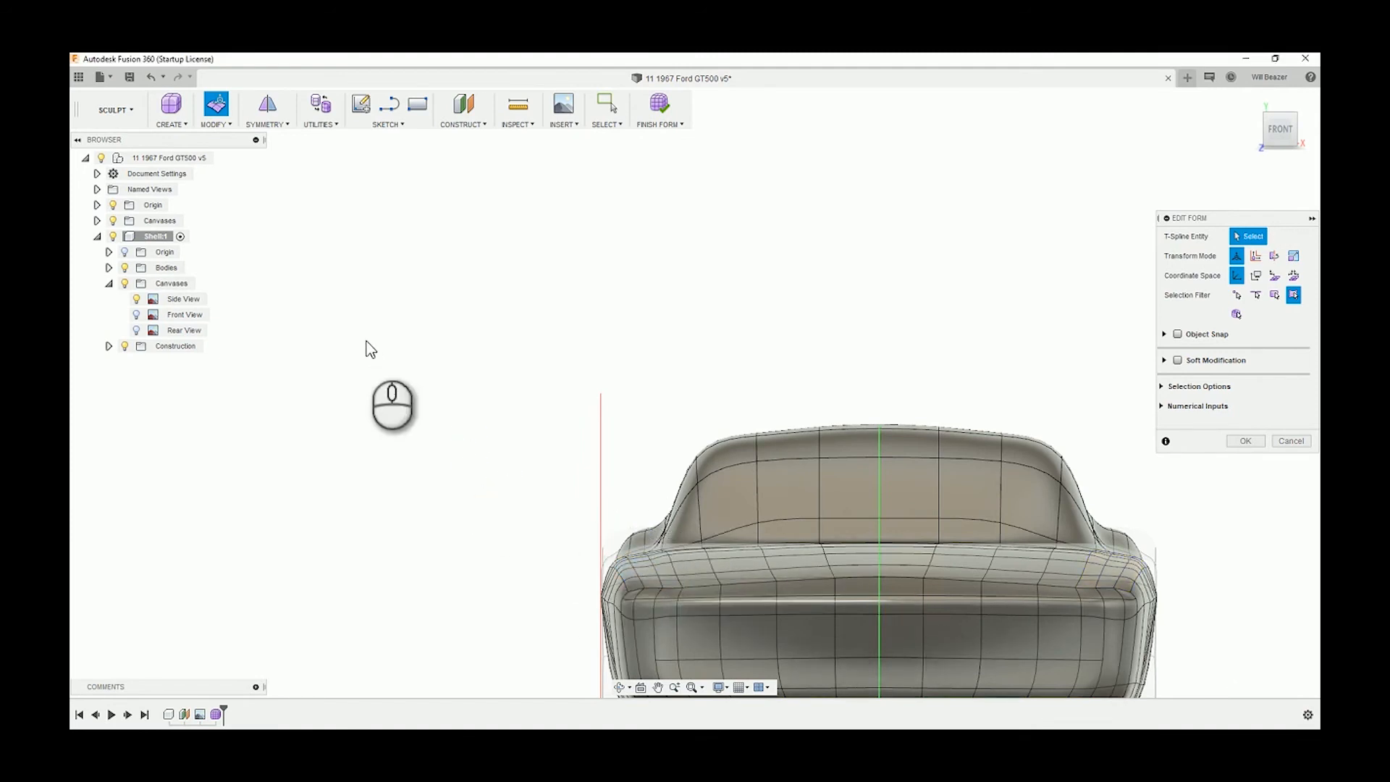
- Show the Front View canvas and compare the hood and nose of the body with it from the front
left_click(137, 314)
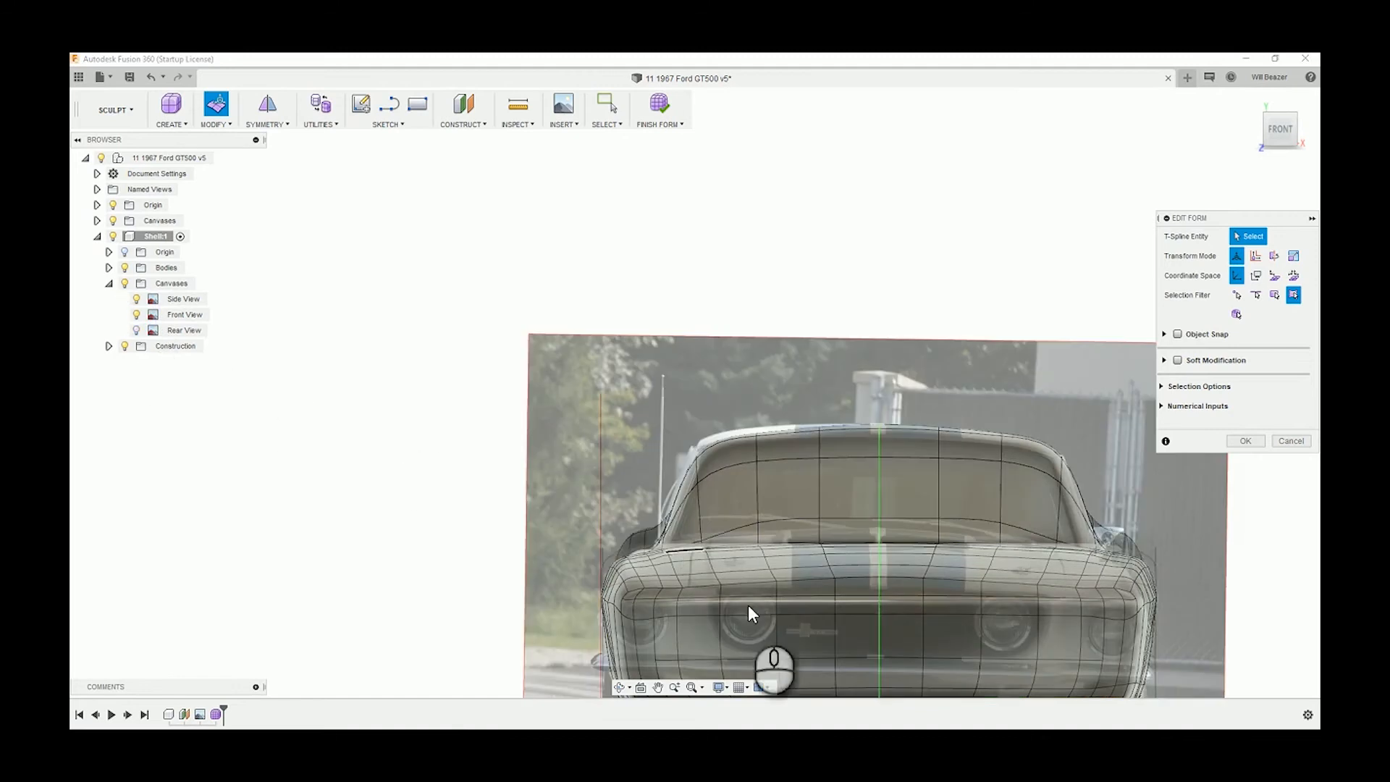
scroll(833, 579, "up", 3)
left_click(855, 560)
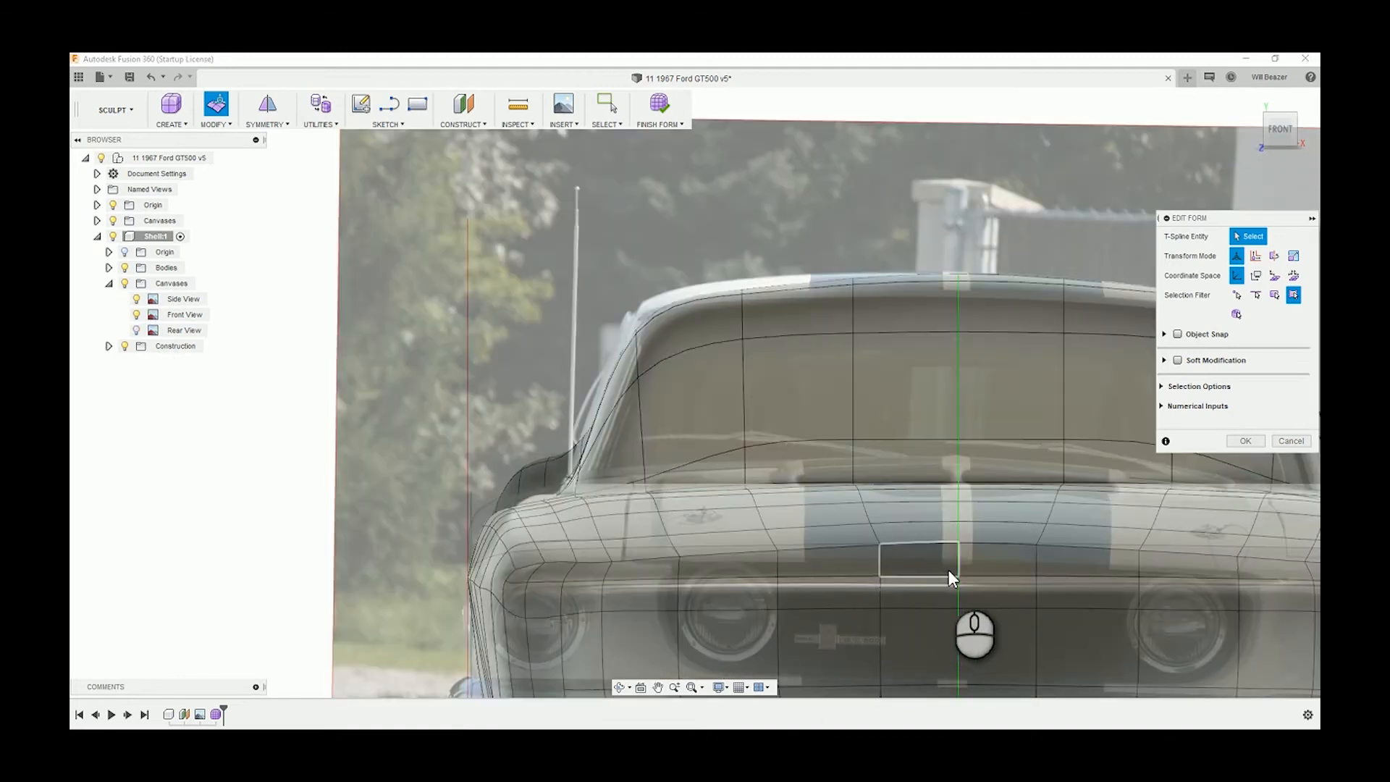
scroll(949, 570, "down", 3)
mouse_move(947, 572)
middle_mouse_down("shift")
mouse_move(1050, 566)
mouse_move(965, 570)
mouse_move(953, 566)
mouse_move(960, 547)
mouse_move(941, 549)
middle_mouse_up("shift")
left_click(1270, 137)
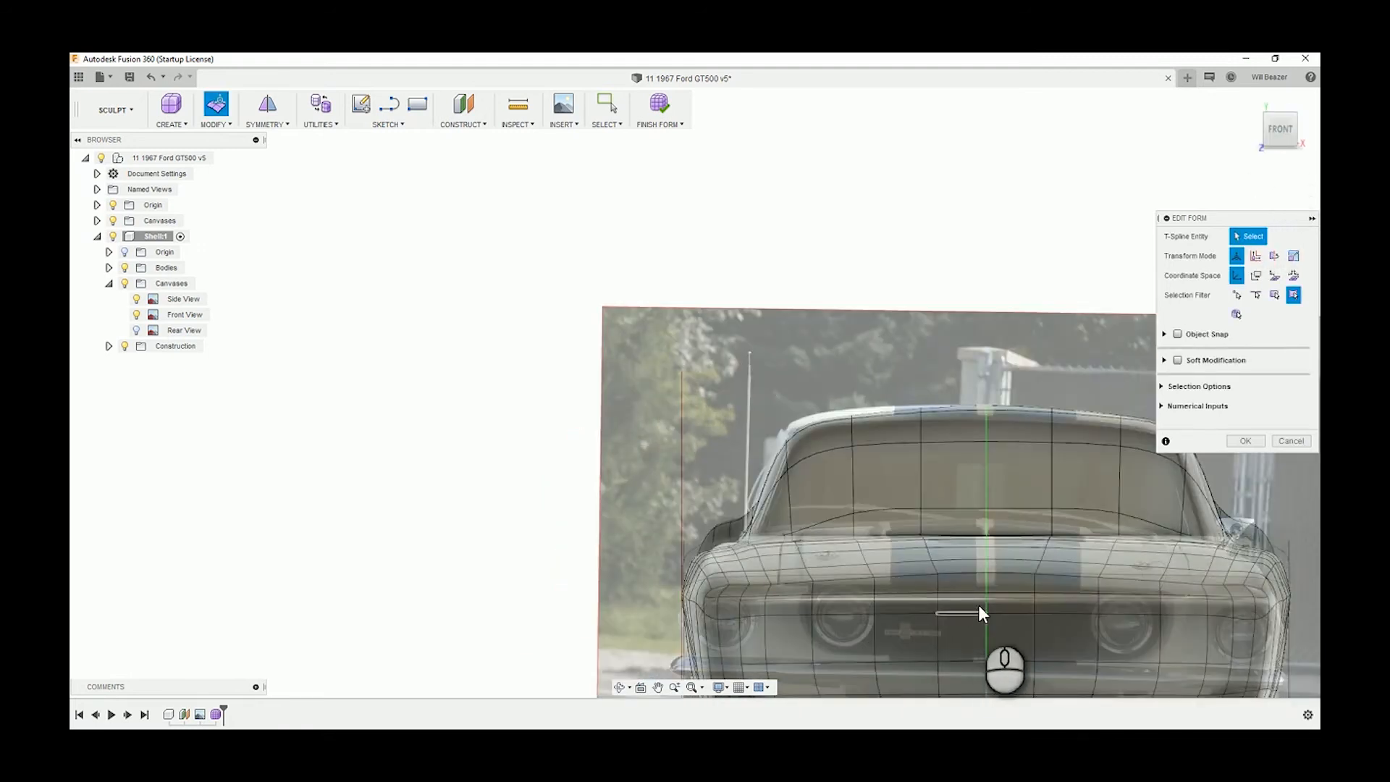
scroll(947, 599, "up", 2)
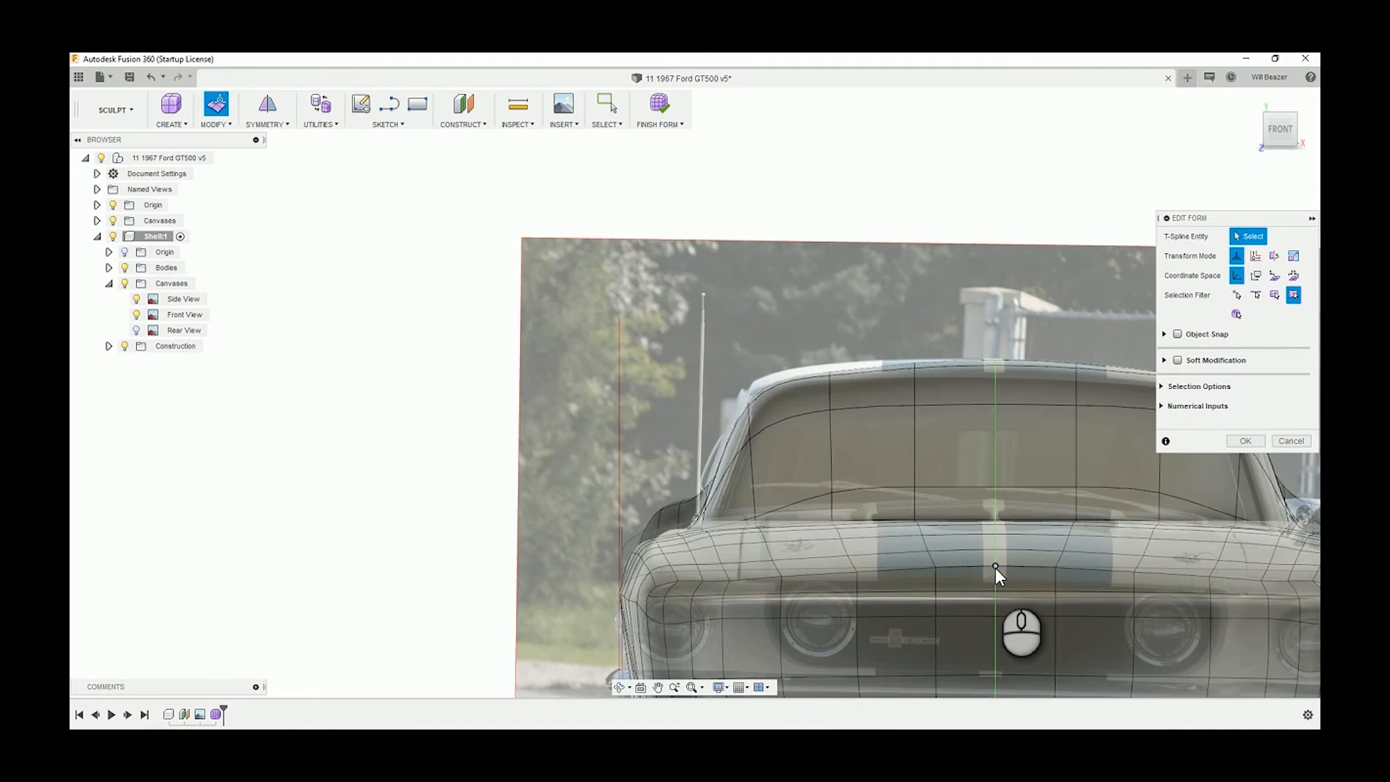
- Examine the centreline vertices at the hood's leading edge and the grille opening against the front reference image
left_click(996, 567)
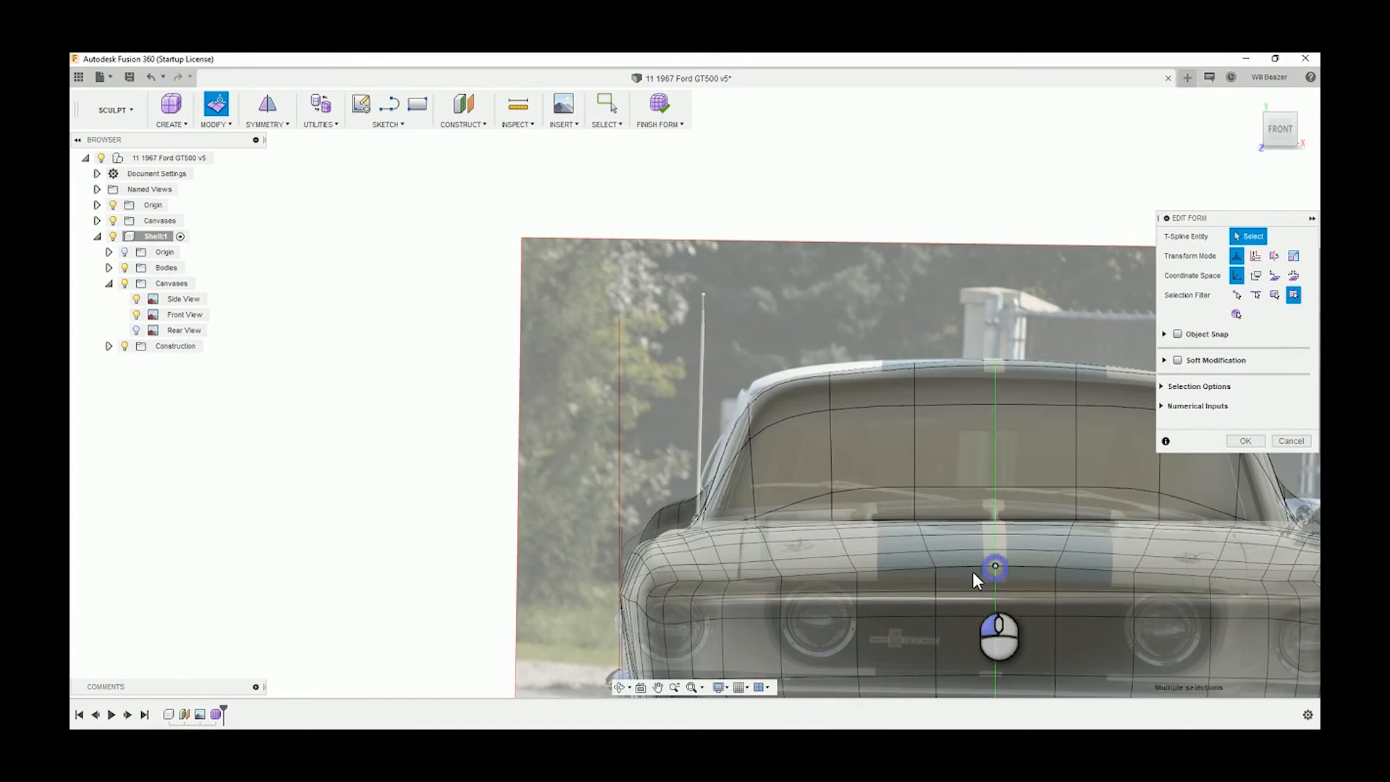
left_click(937, 567, "shift")
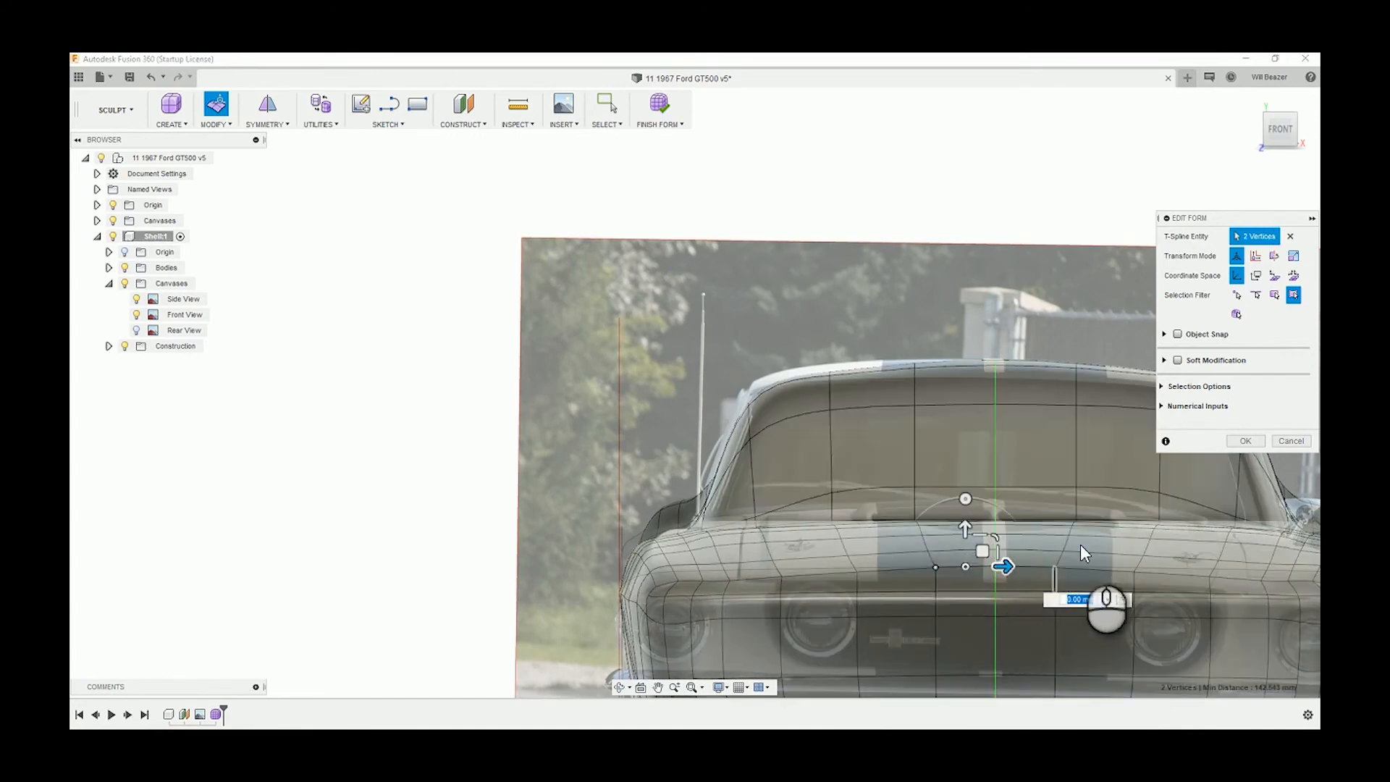
left_click(997, 567)
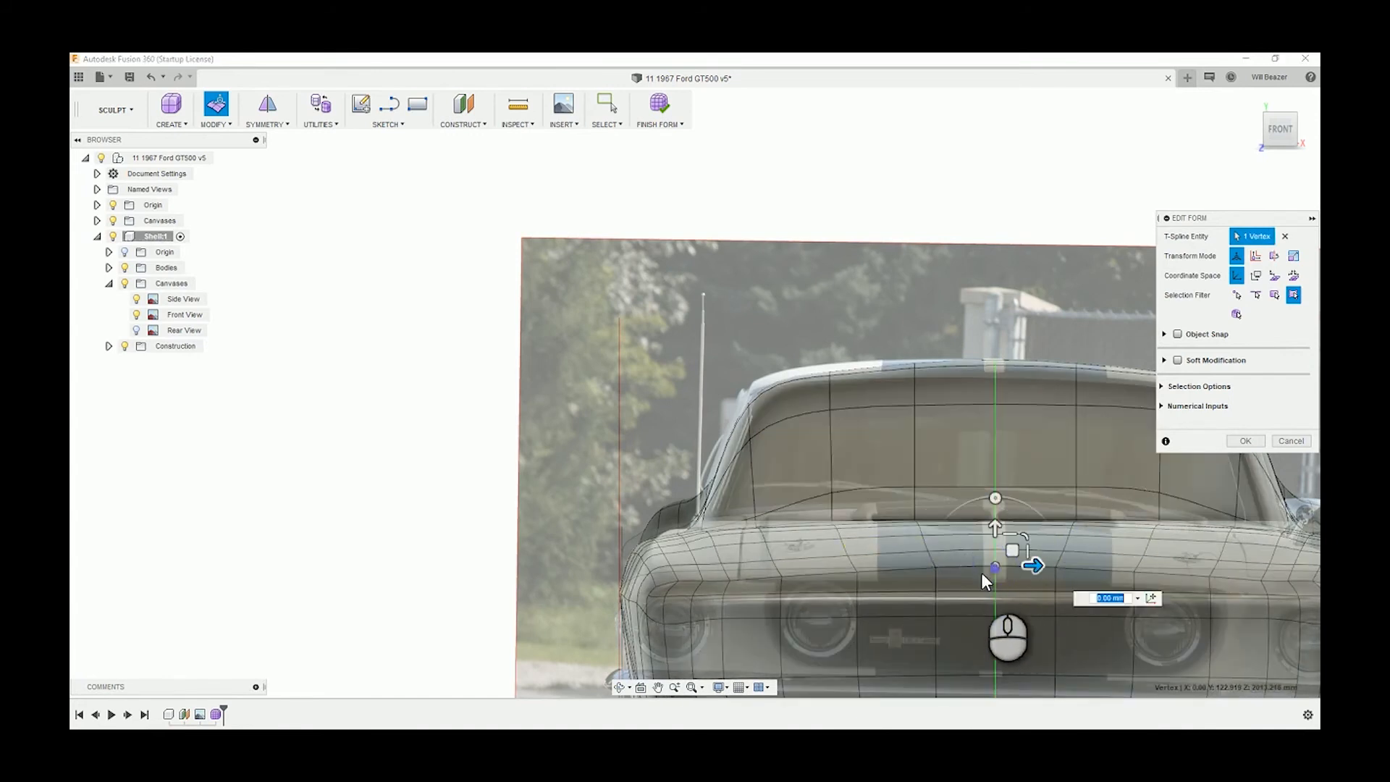
middle_click_drag(975, 576, 994, 581, "shift")
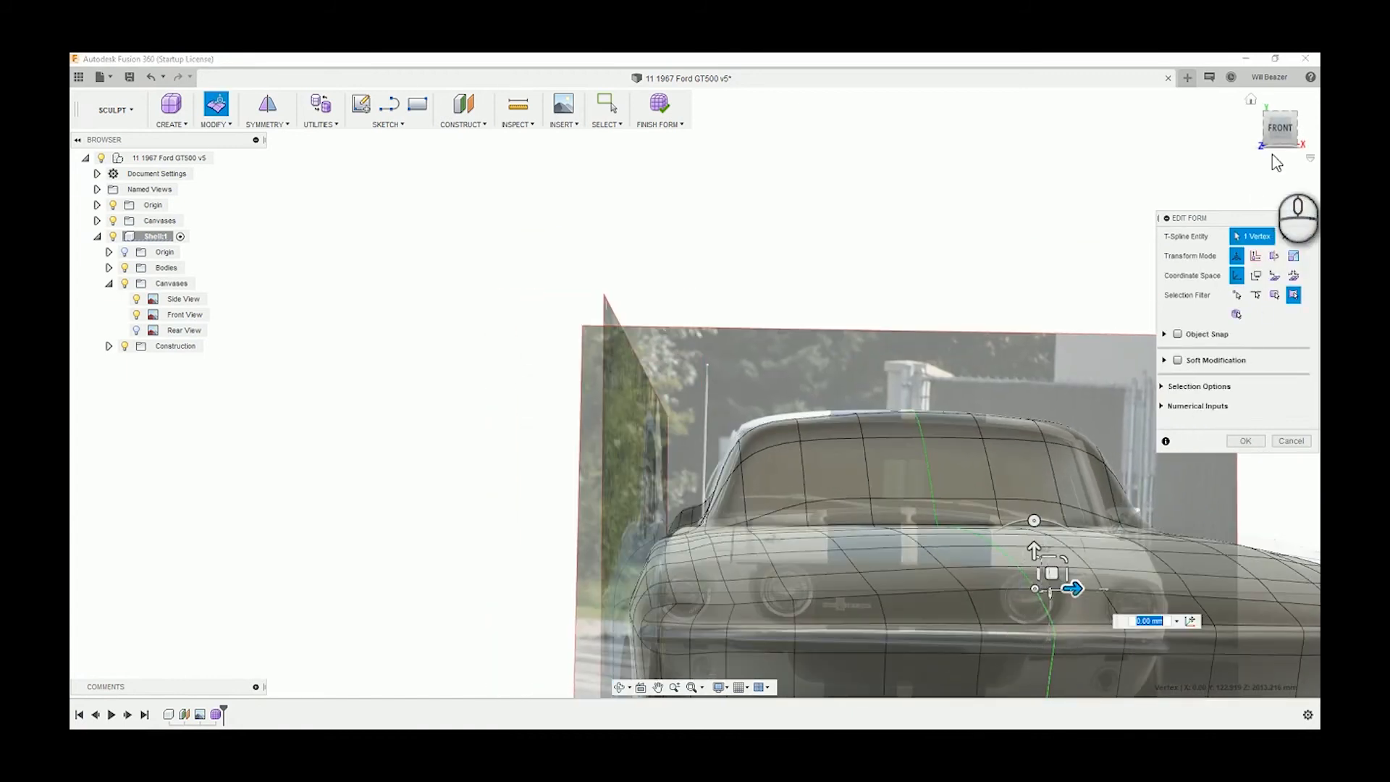
left_click(1280, 137)
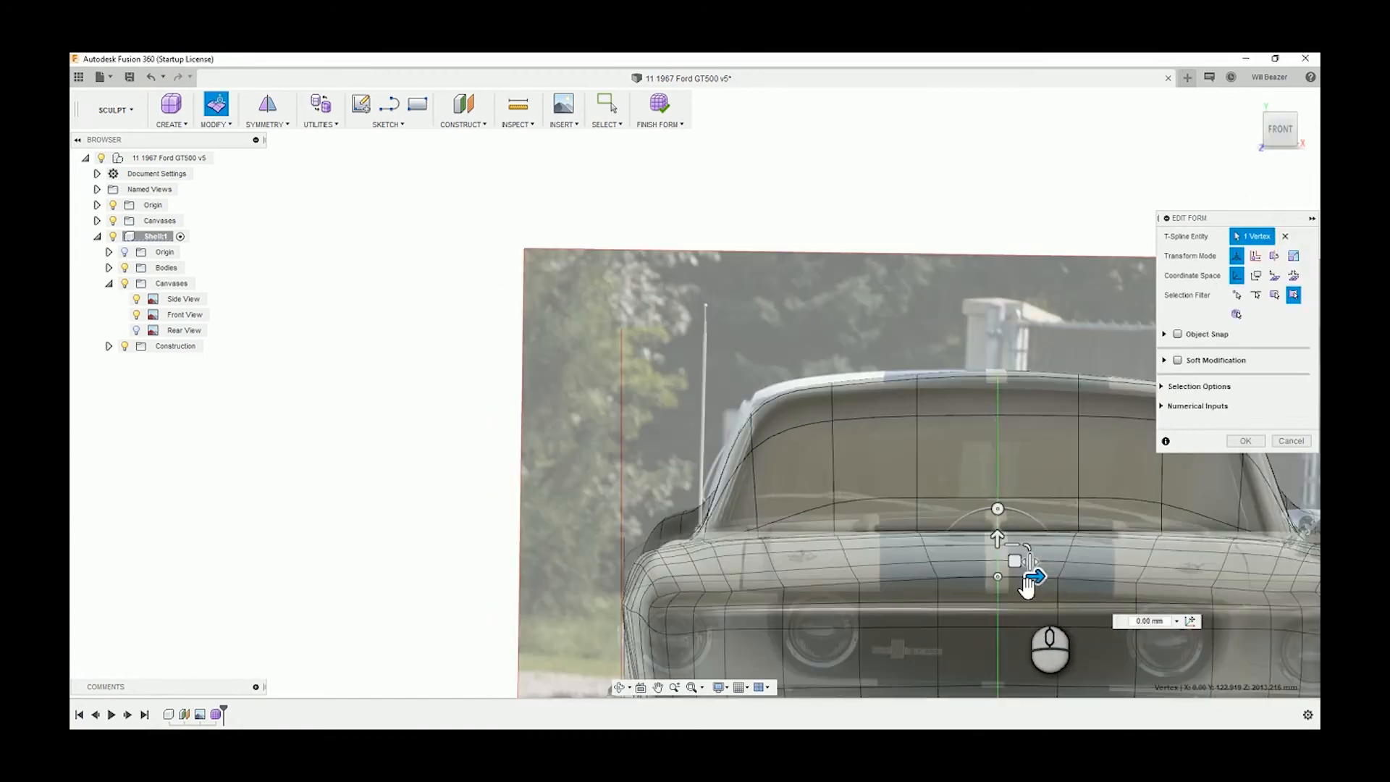
left_click(999, 602)
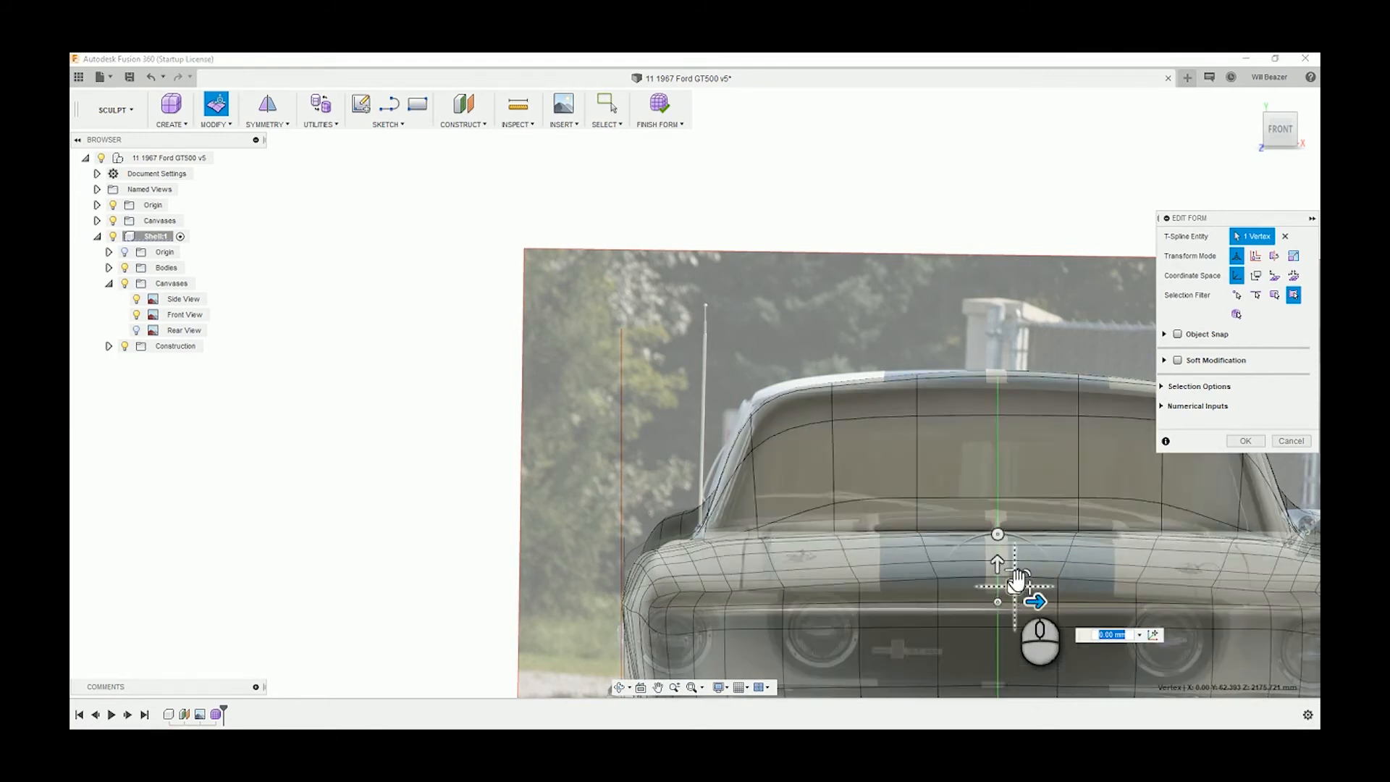
- Compare the roof, windshield and overall body outline with the front reference image
scroll(1007, 537, "down", 3)
scroll(988, 459, "down", 2)
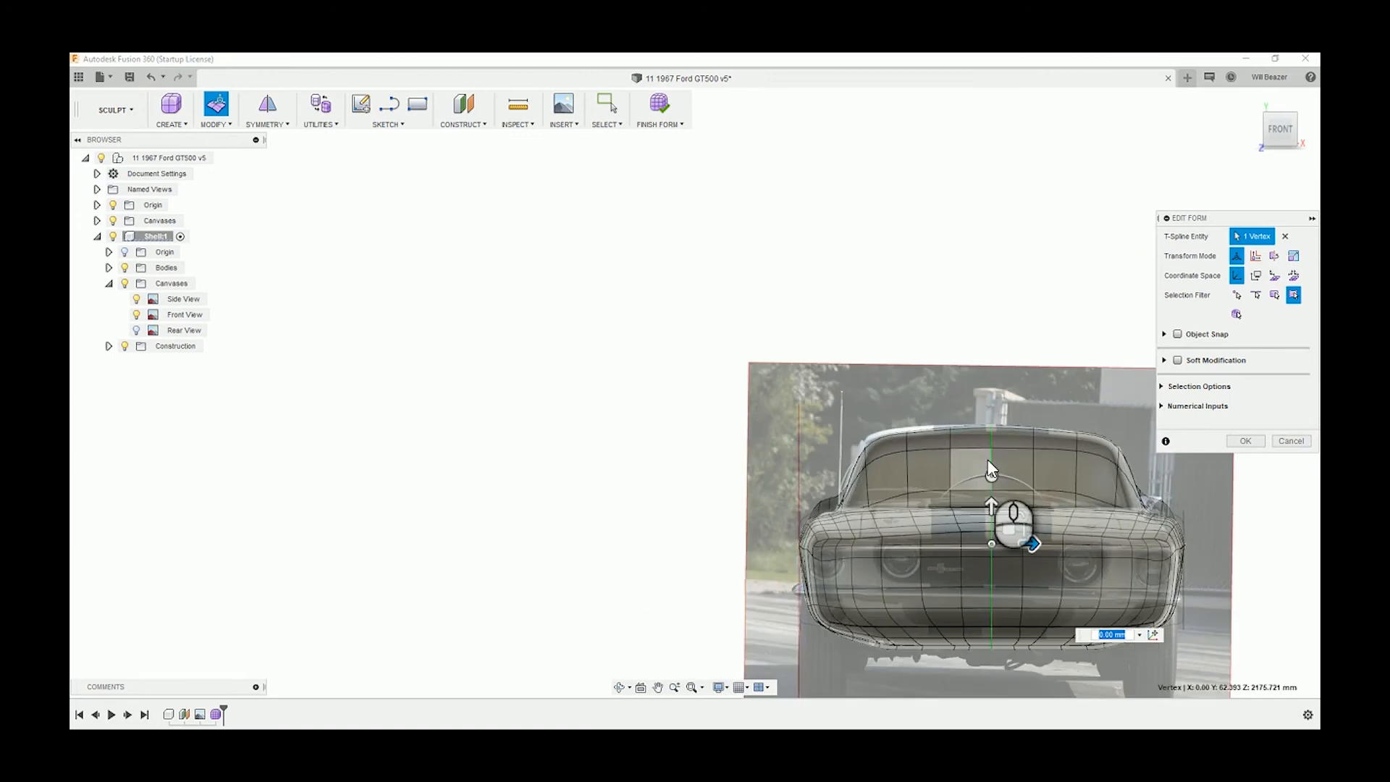
middle_click_drag(963, 423, 893, 318)
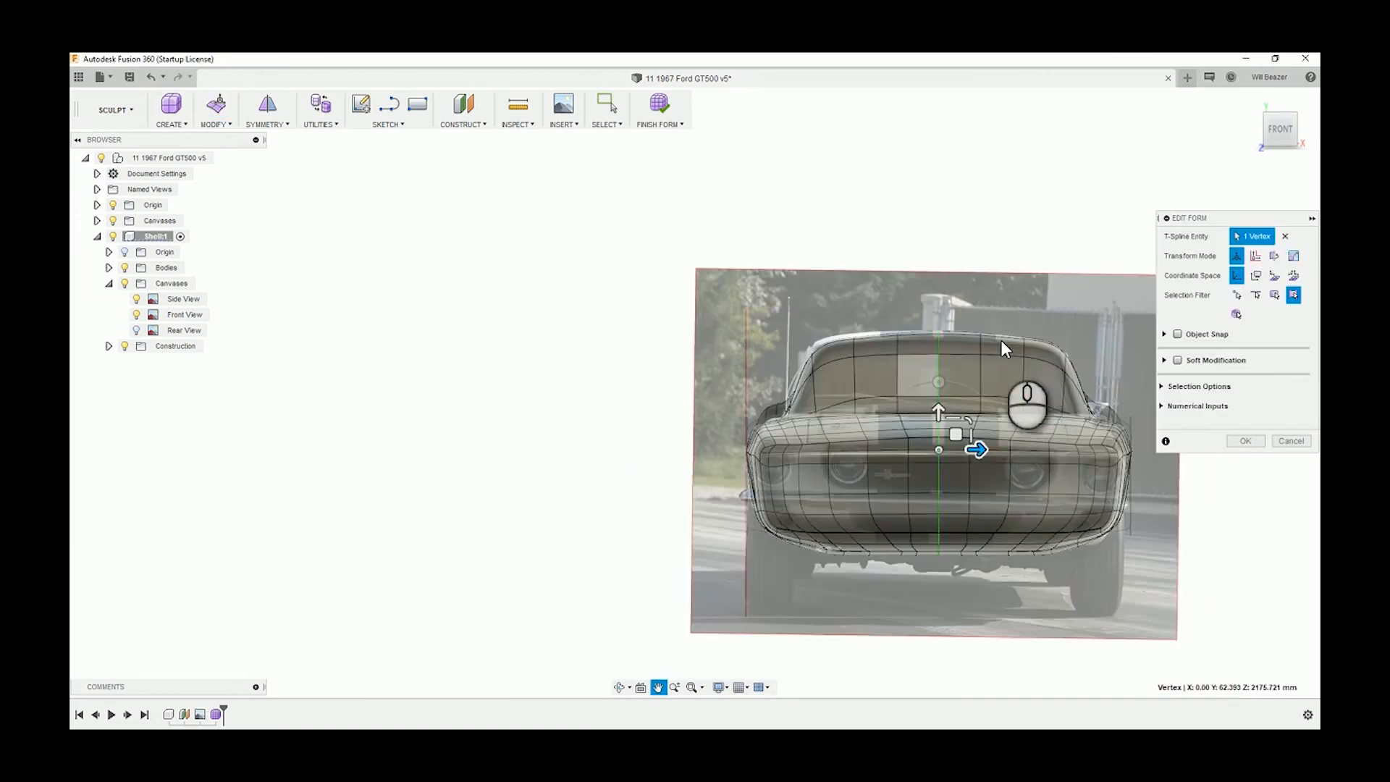
scroll(993, 359, "up", 3)
scroll(914, 334, "up", 3)
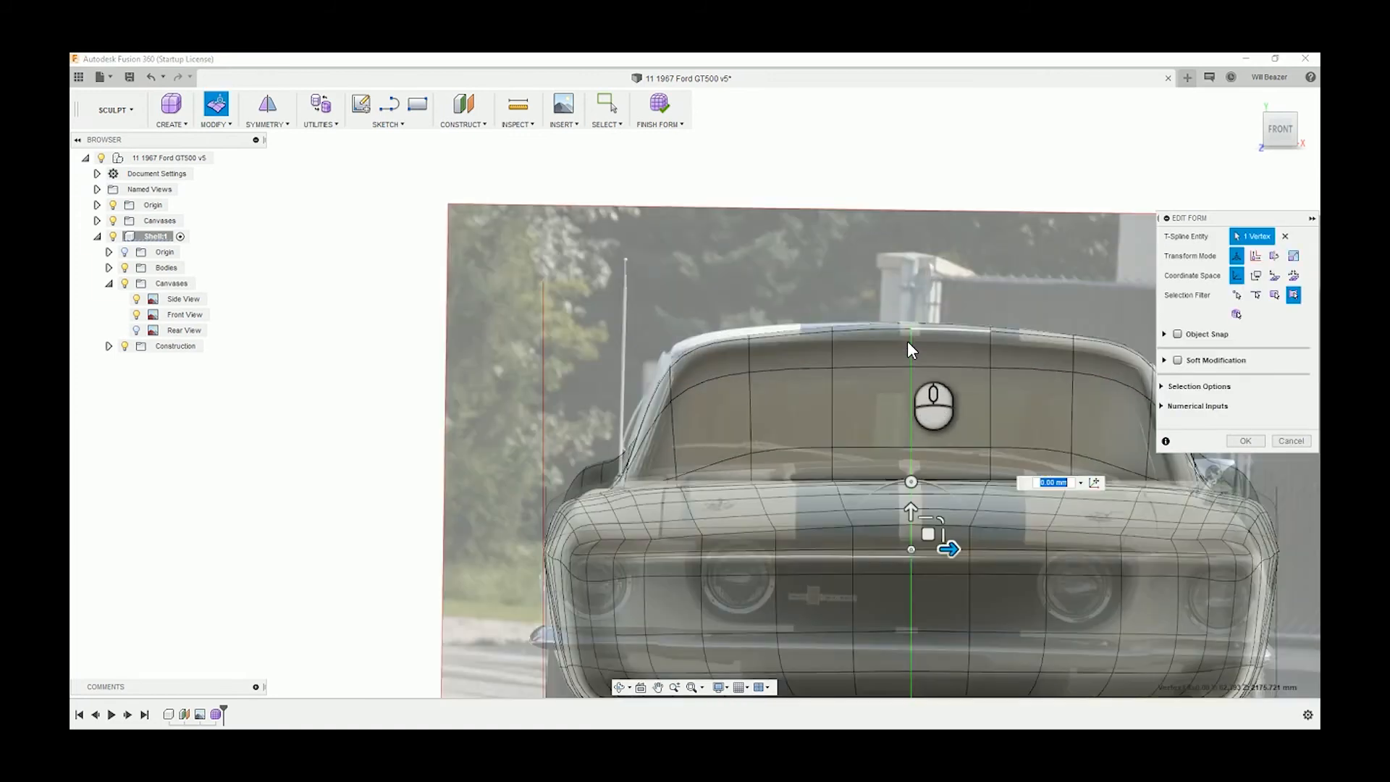
scroll(682, 398, "down", 3)
scroll(684, 400, "down", 2)
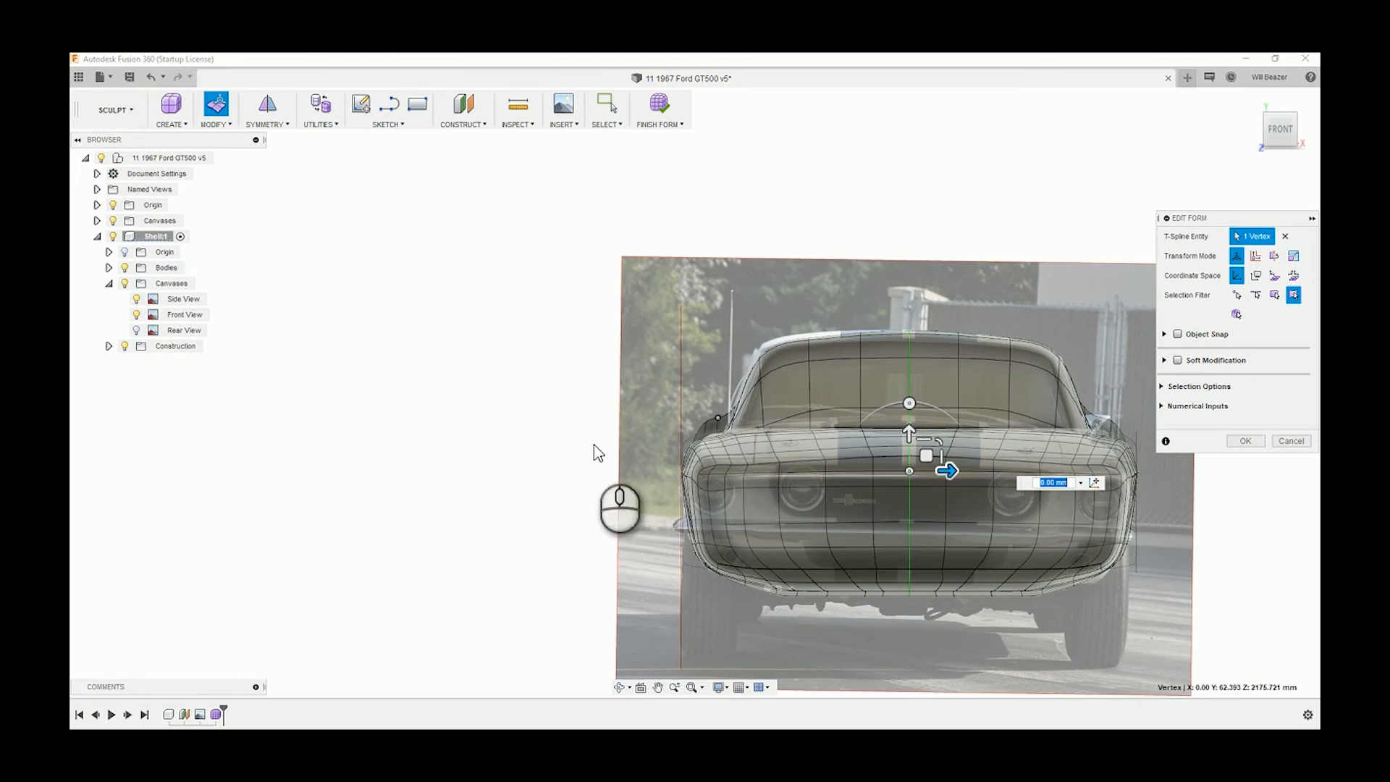
- Select the edges and faces of one rear corner in the top view and move them inward toward the centreline
middle_click_drag(571, 451, 591, 487, "shift")
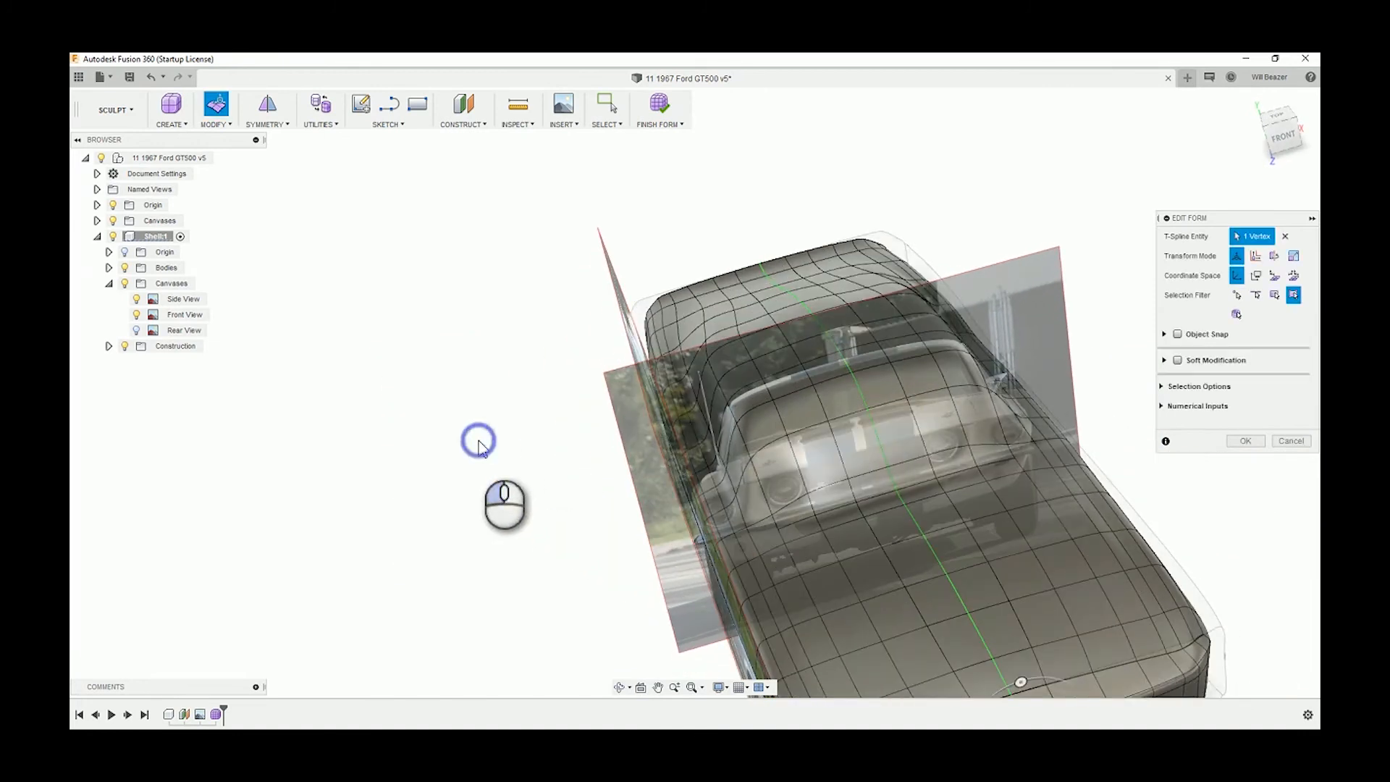
scroll(672, 356, "up", 3)
scroll(669, 362, "up", 4)
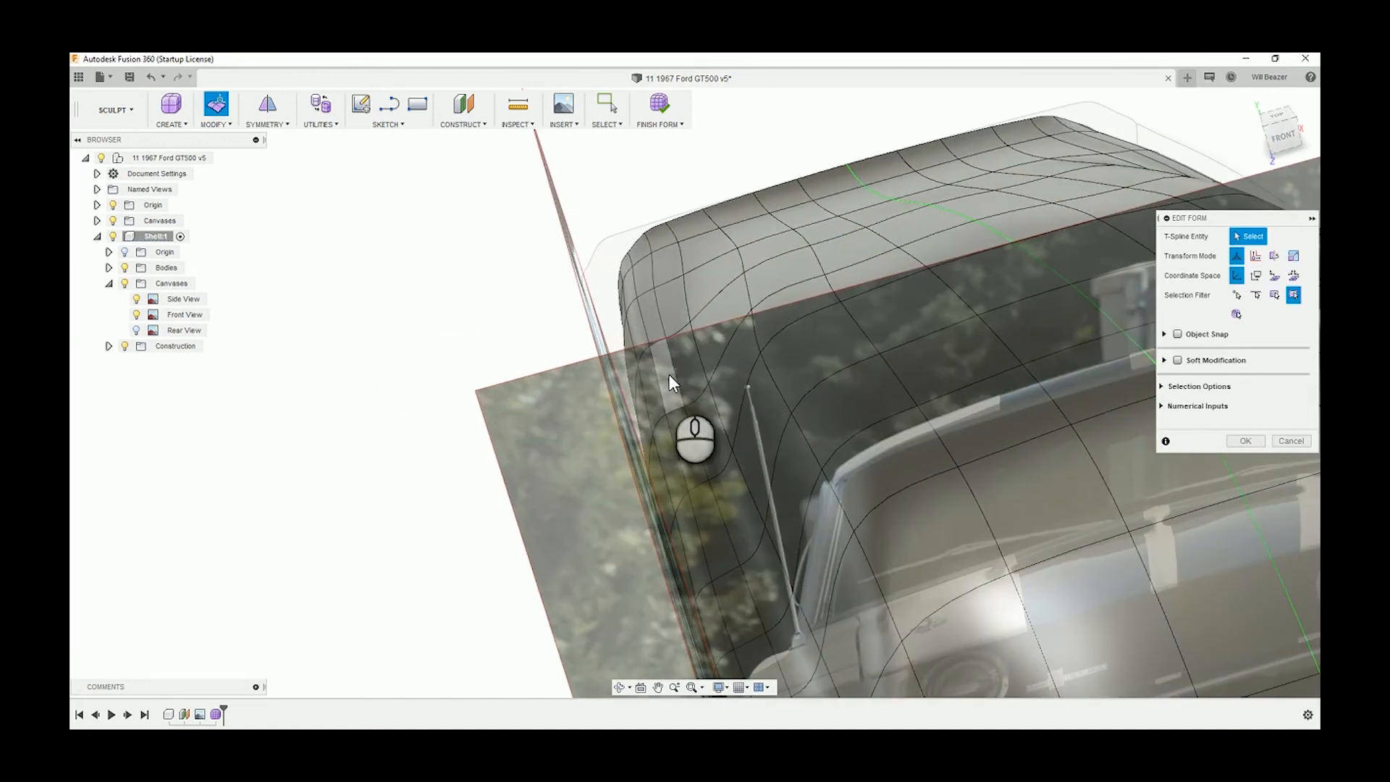
left_click(1281, 117)
scroll(707, 255, "down", 6)
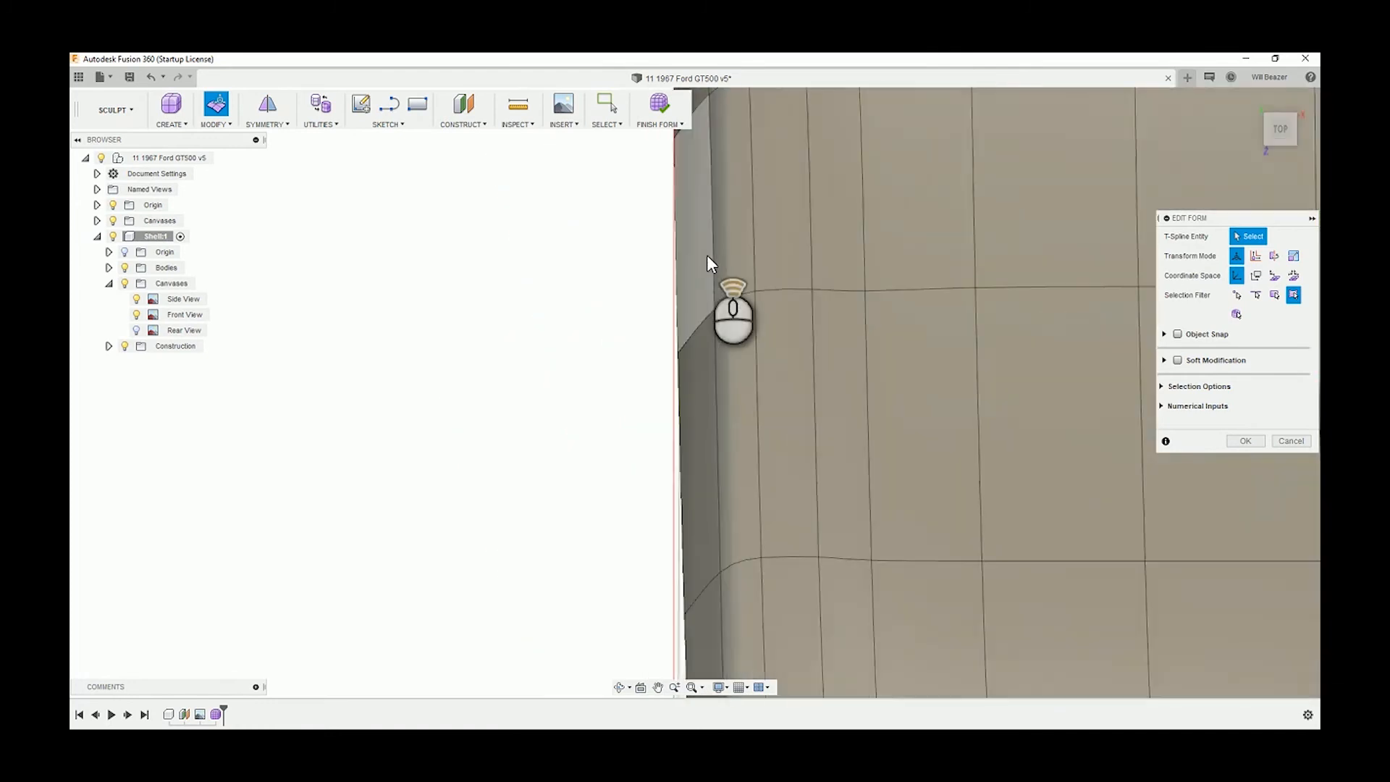
middle_click_drag(861, 168, 837, 522)
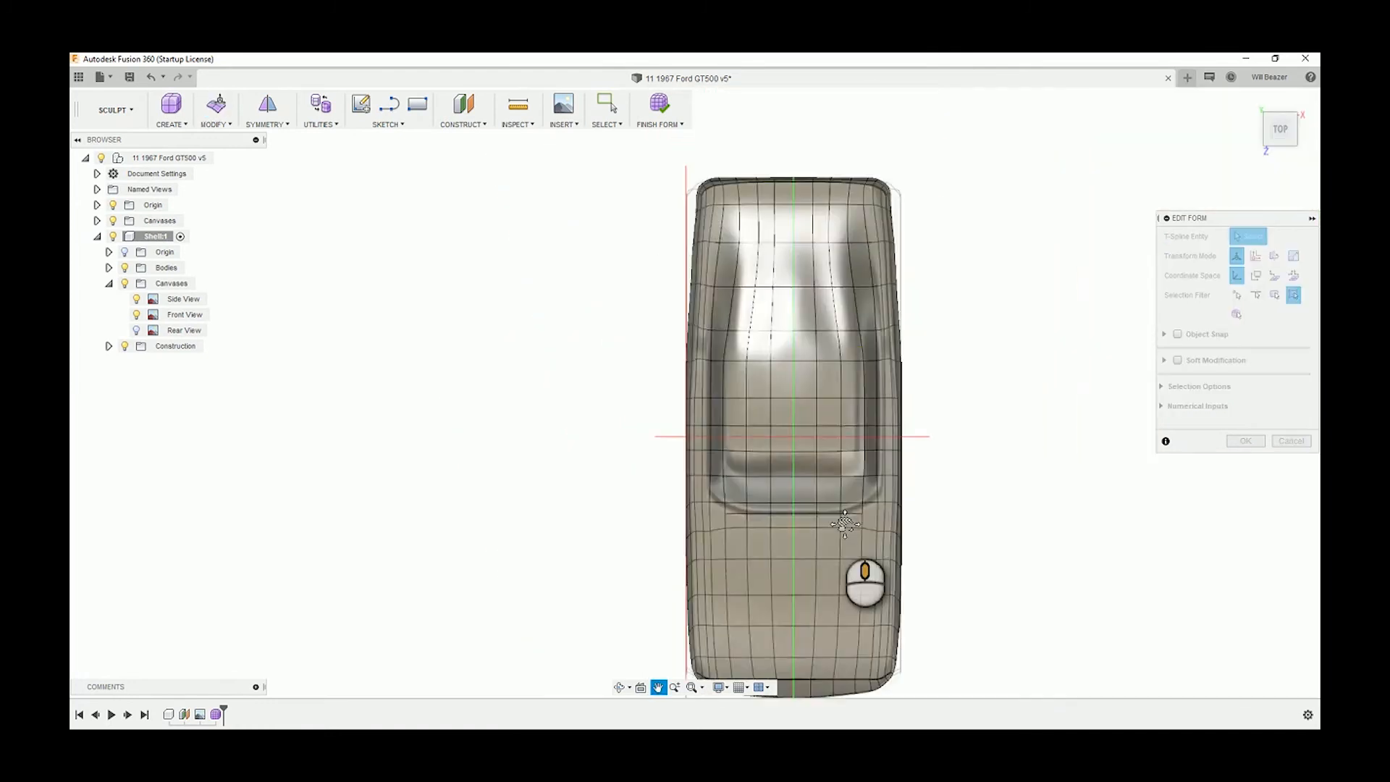
scroll(758, 336, "up", 5)
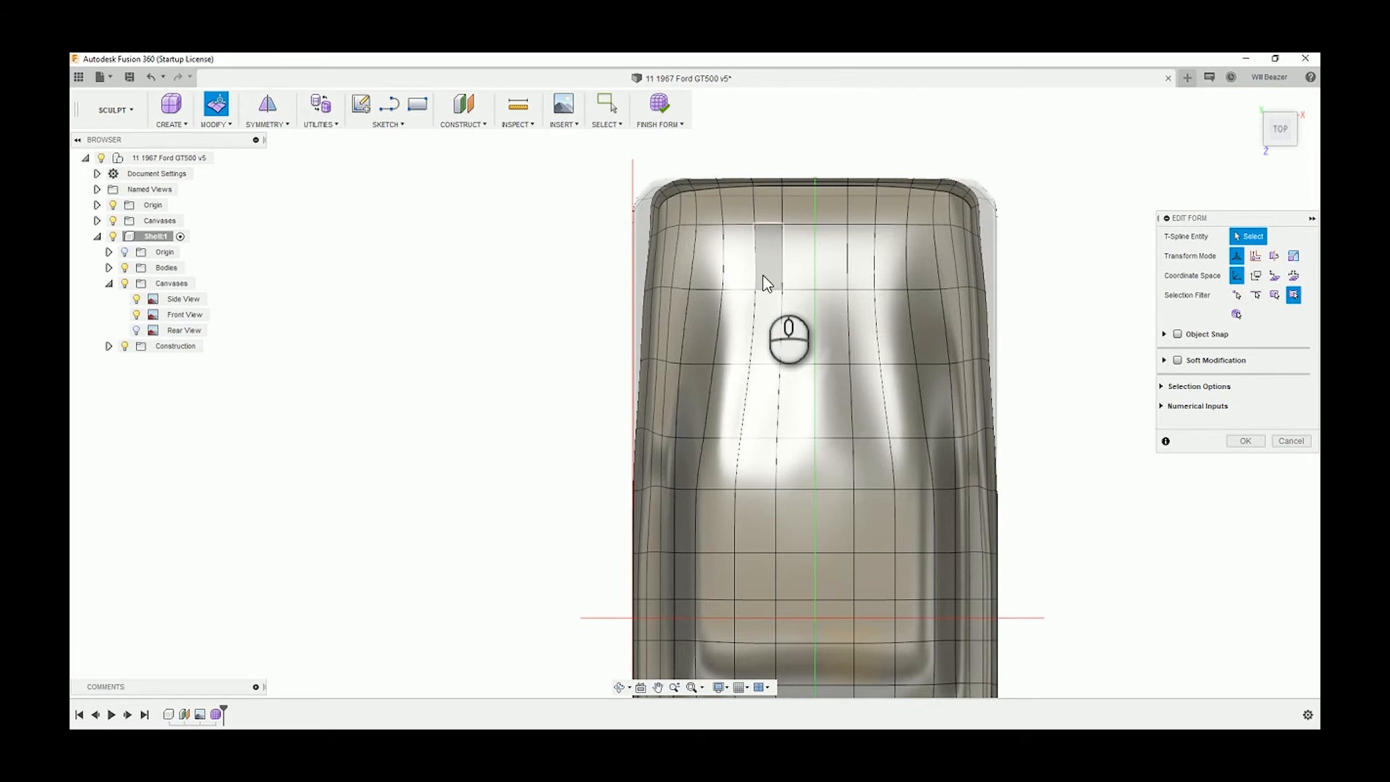
left_click_drag(757, 261, 621, 178)
left_click_drag(747, 228, 751, 230)
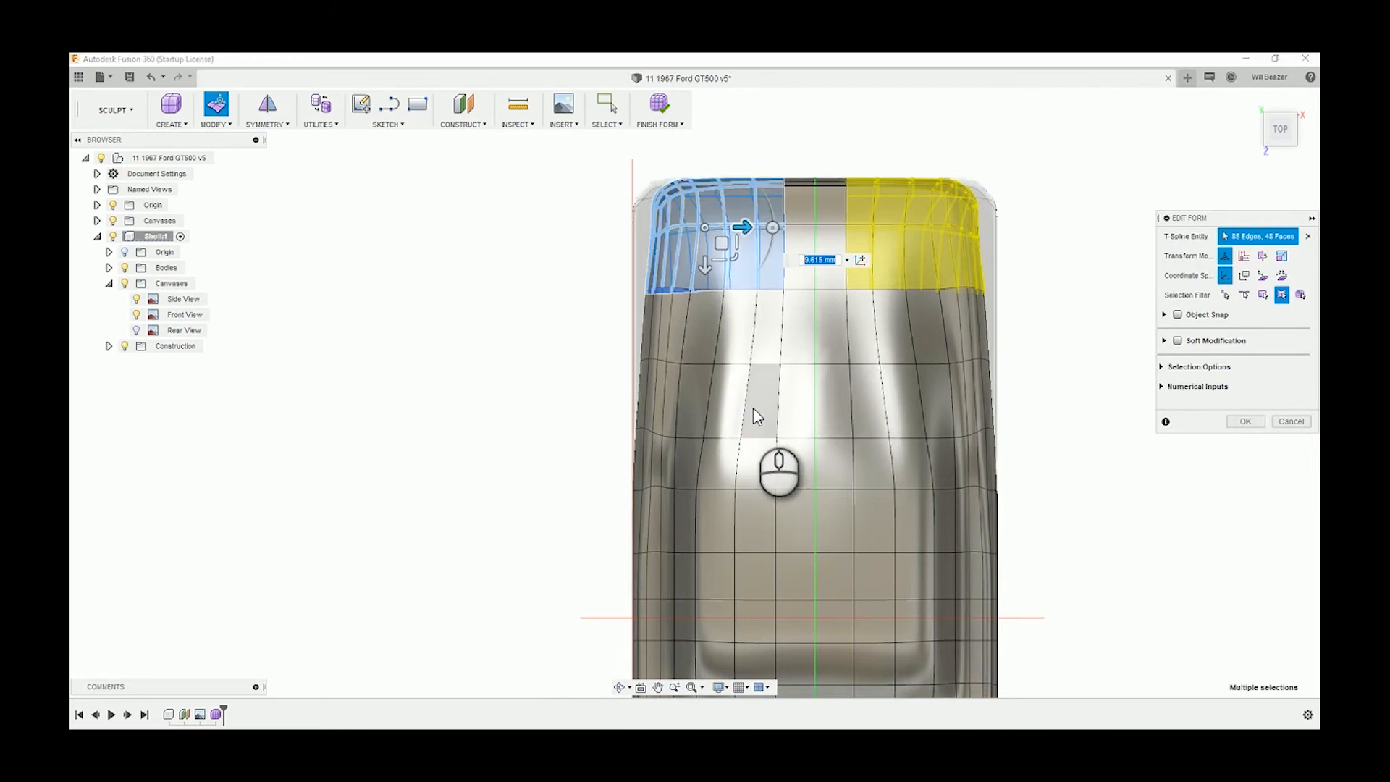
- Extend the rear side selection forward to the back window area and move it inward by about 22.4 mm
left_click_drag(708, 343, 642, 176)
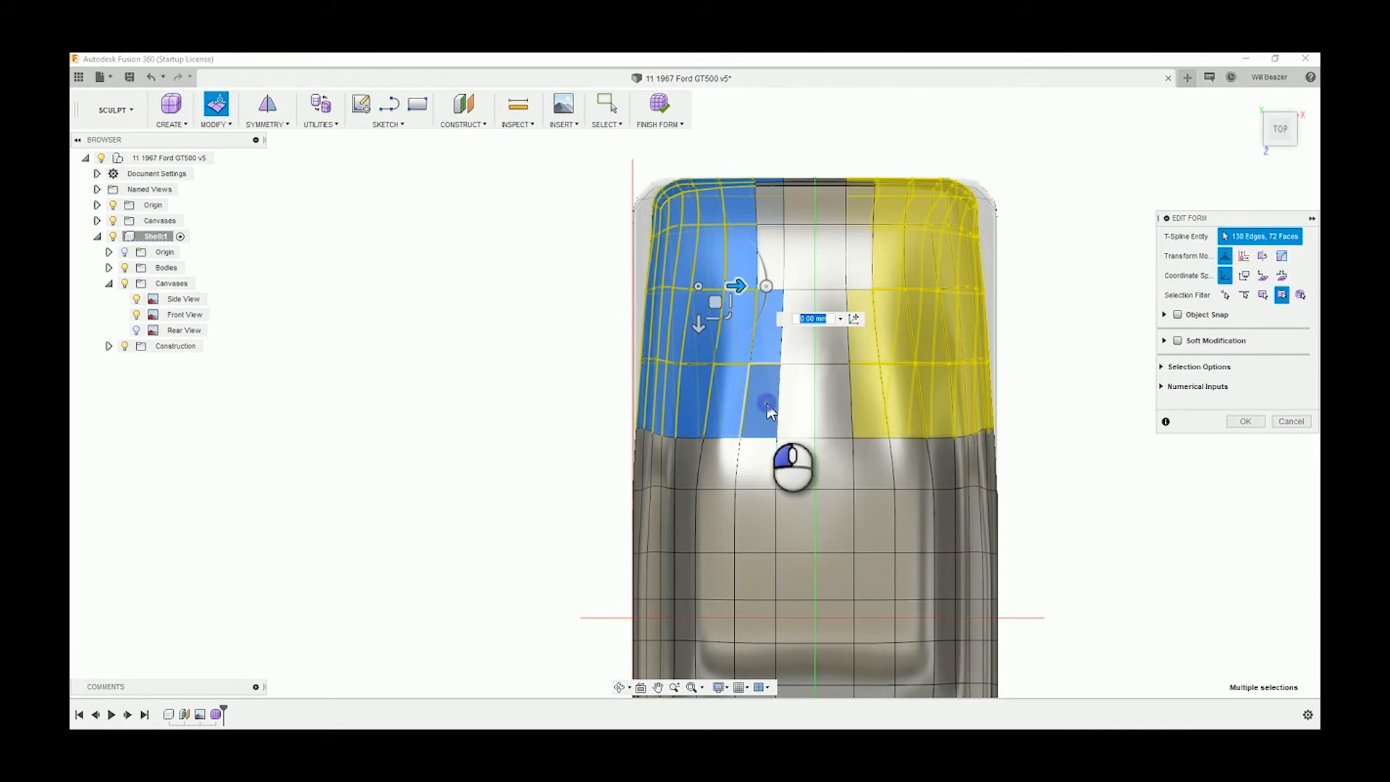
left_click_drag(767, 403, 635, 173)
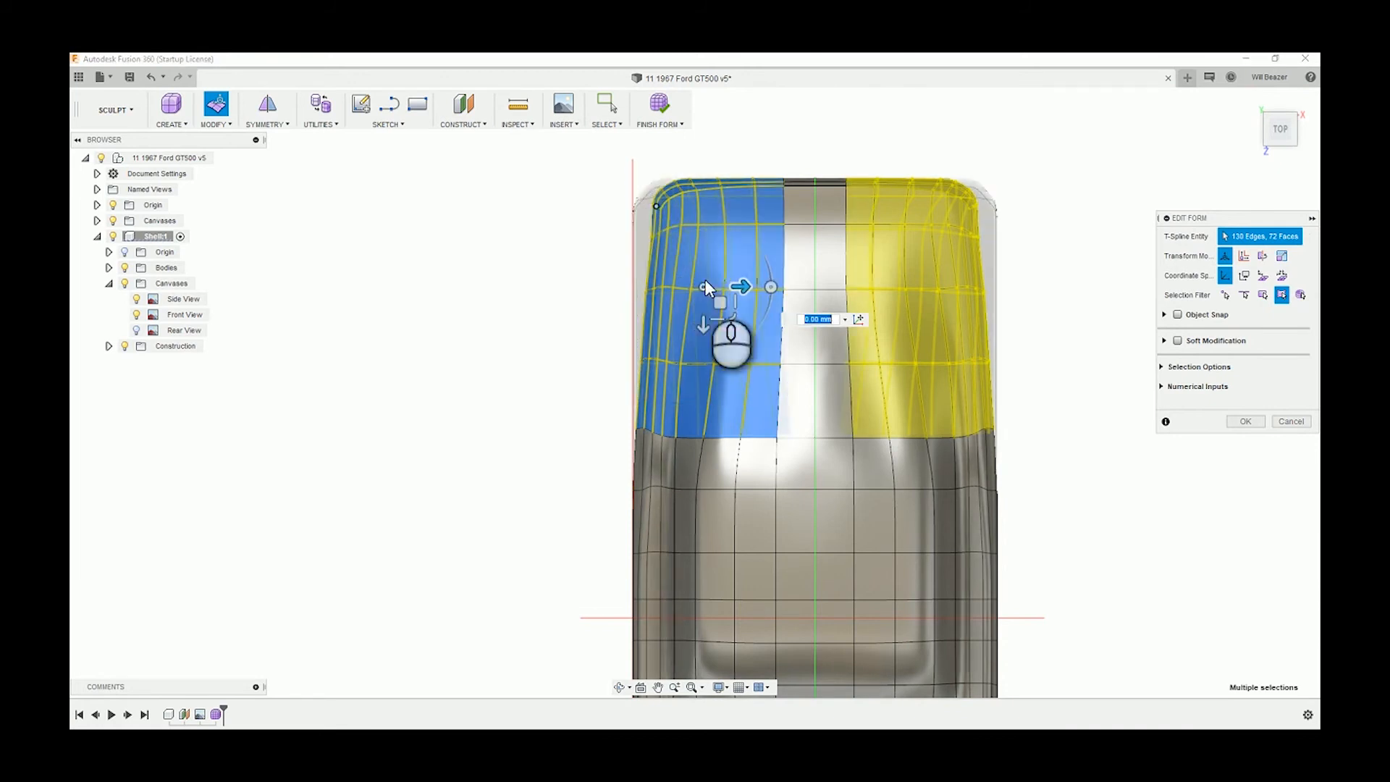
left_click_drag(747, 290, 634, 272)
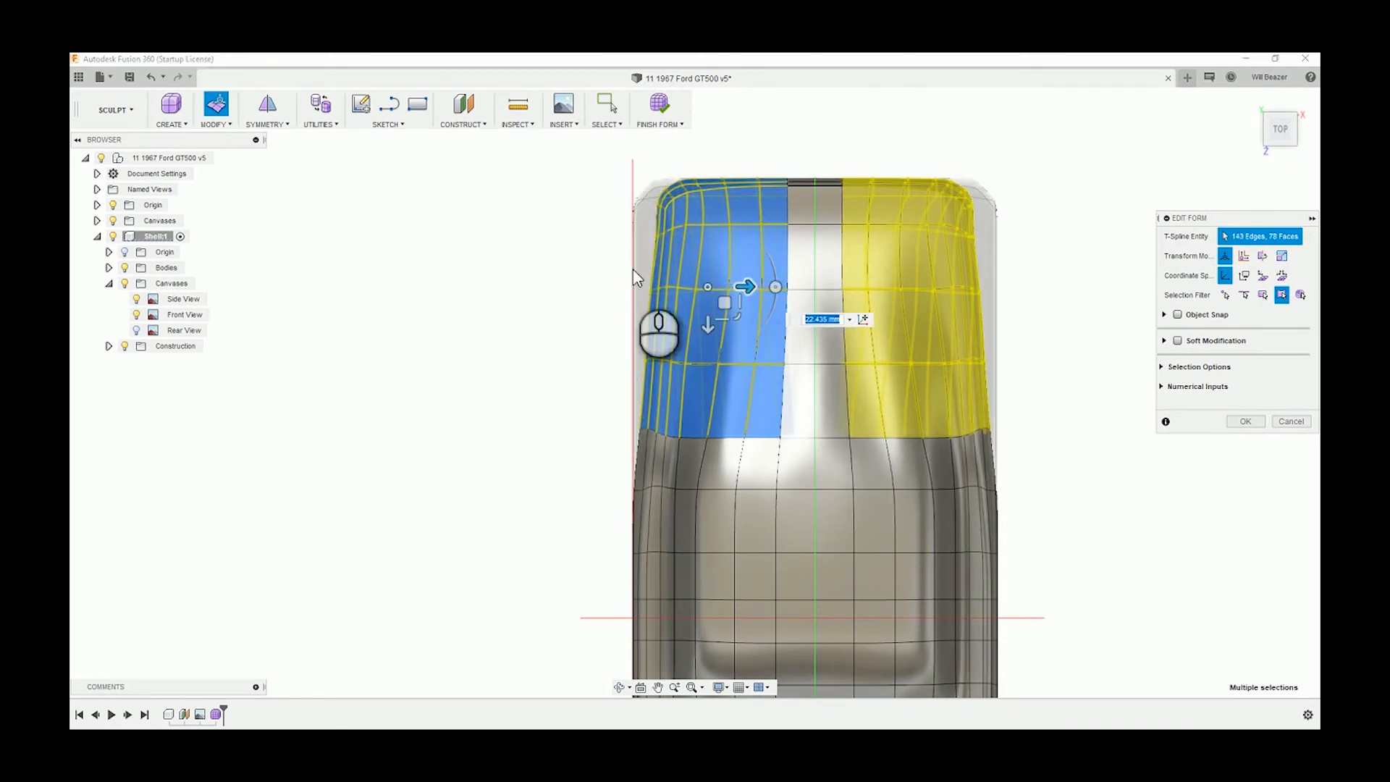
left_click(516, 304)
scroll(566, 345, "down", 2)
scroll(566, 353, "down", 2)
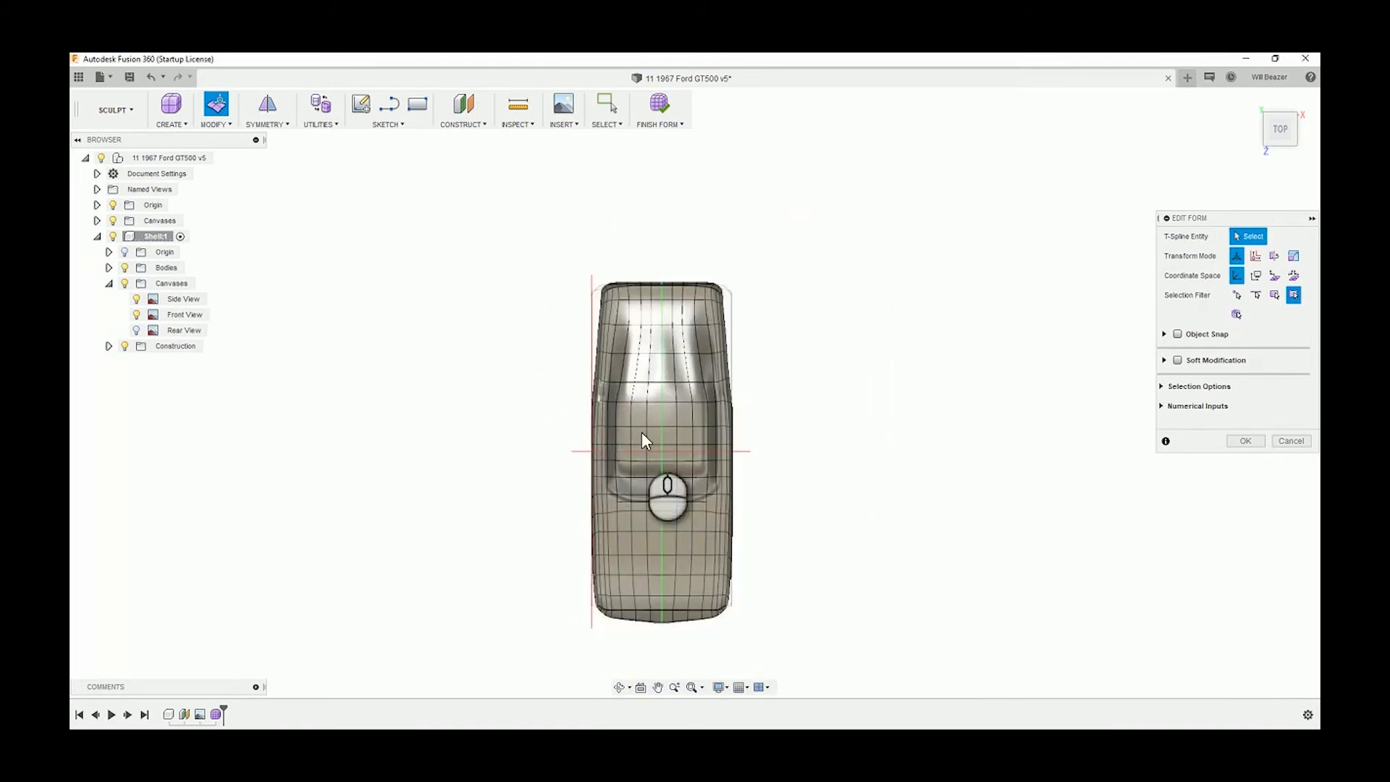
middle_click_drag(630, 413, 546, 509, "shift")
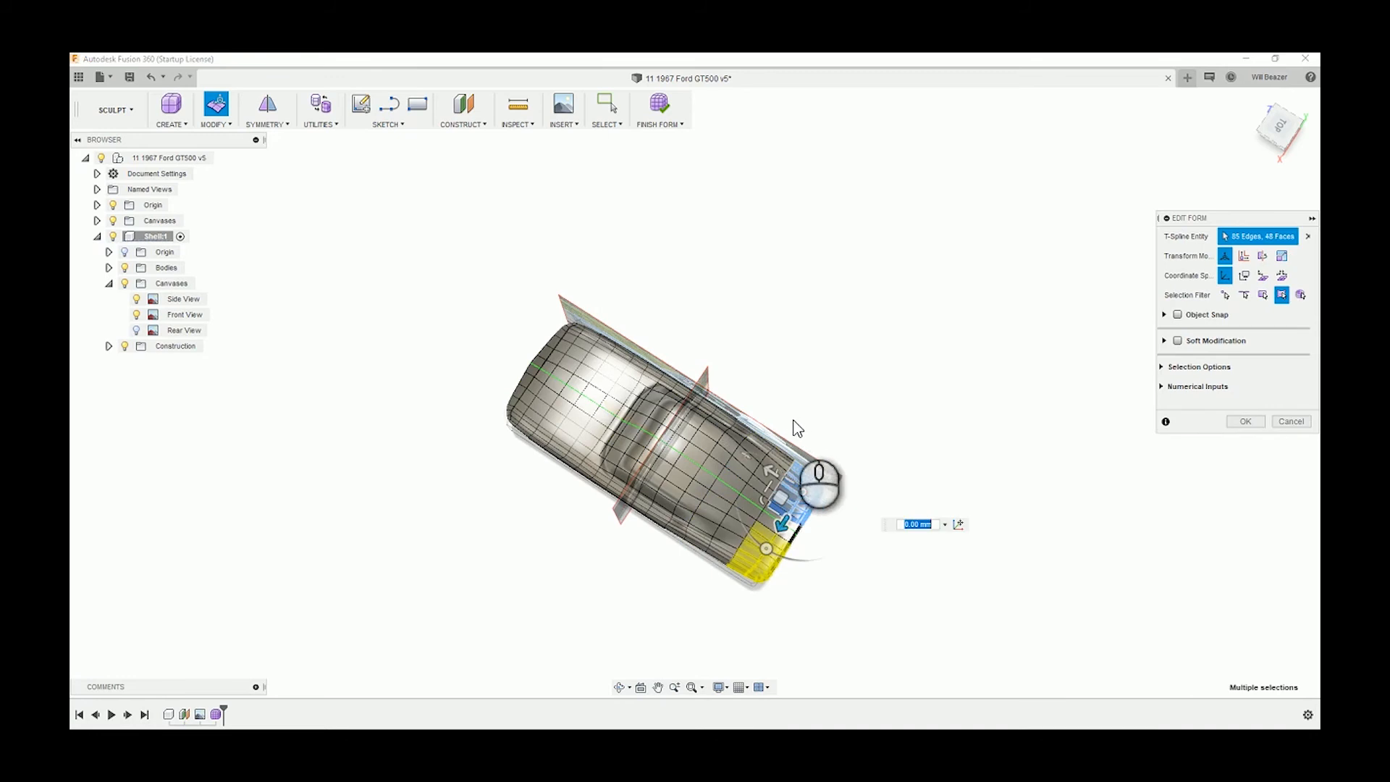
- Select the outermost rear-end edges and faces on one half in the top view and move them inward toward the centreline by about 79.7 mm
scroll(815, 581, "up", 2)
scroll(811, 576, "up", 3)
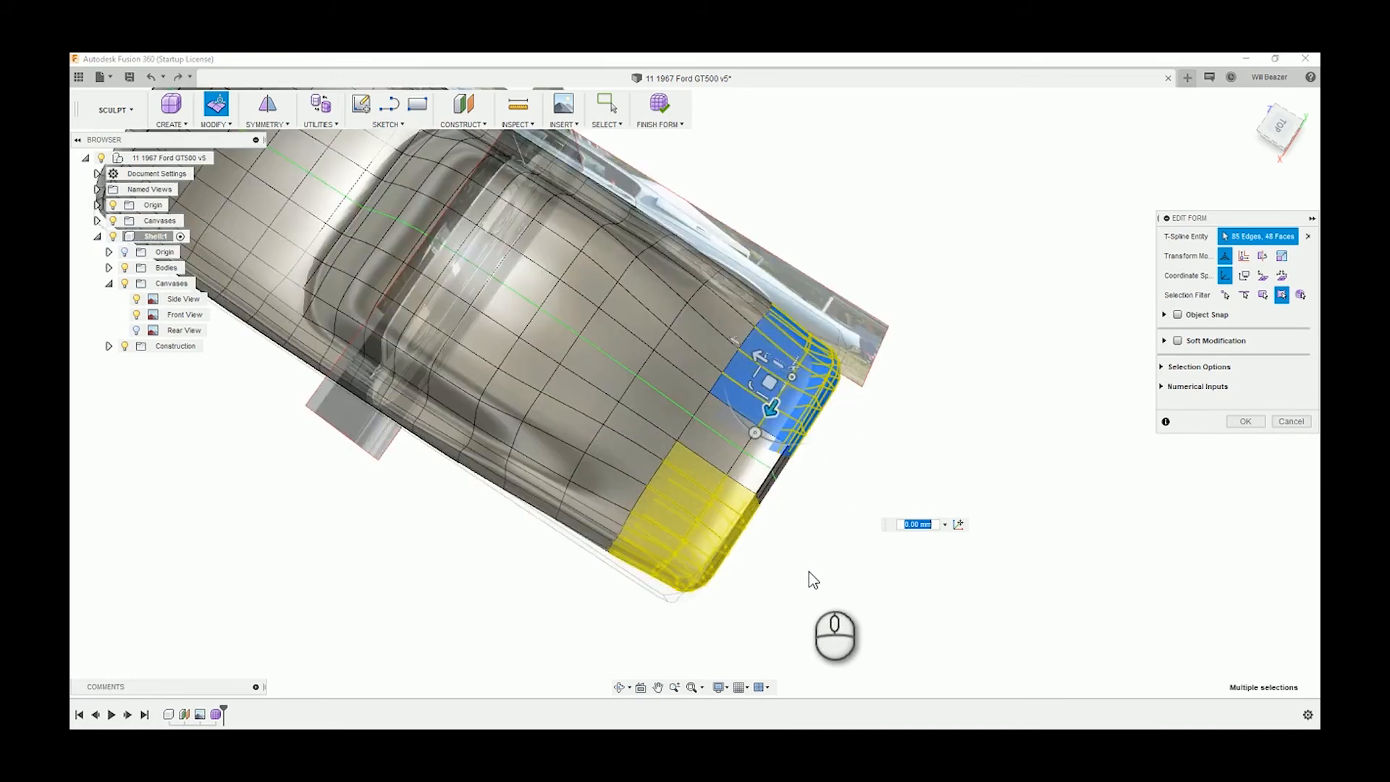
left_click(808, 570)
scroll(797, 544, "down", 4)
mouse_move(794, 540)
middle_mouse_down("shift")
mouse_move(775, 528)
mouse_move(769, 543)
middle_mouse_up("shift")
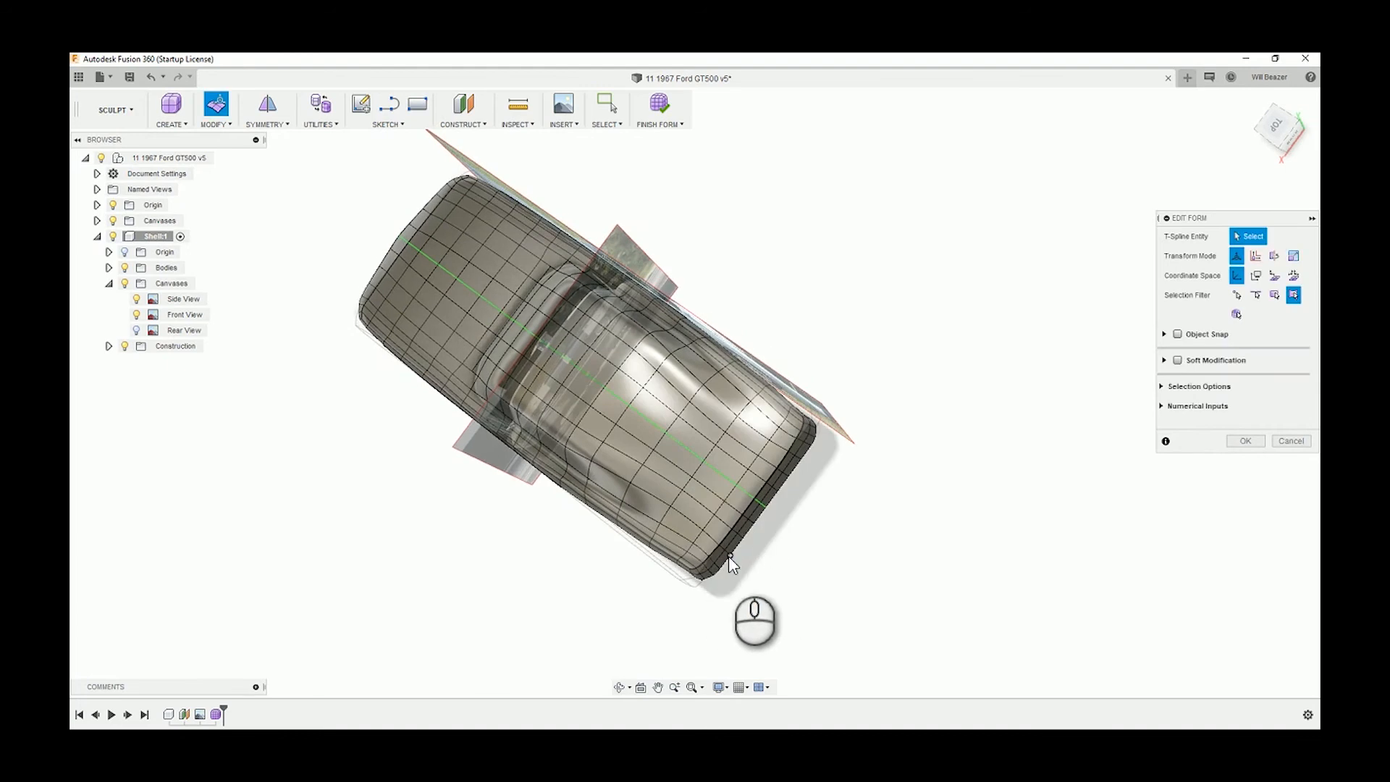
scroll(713, 568, "up", 5)
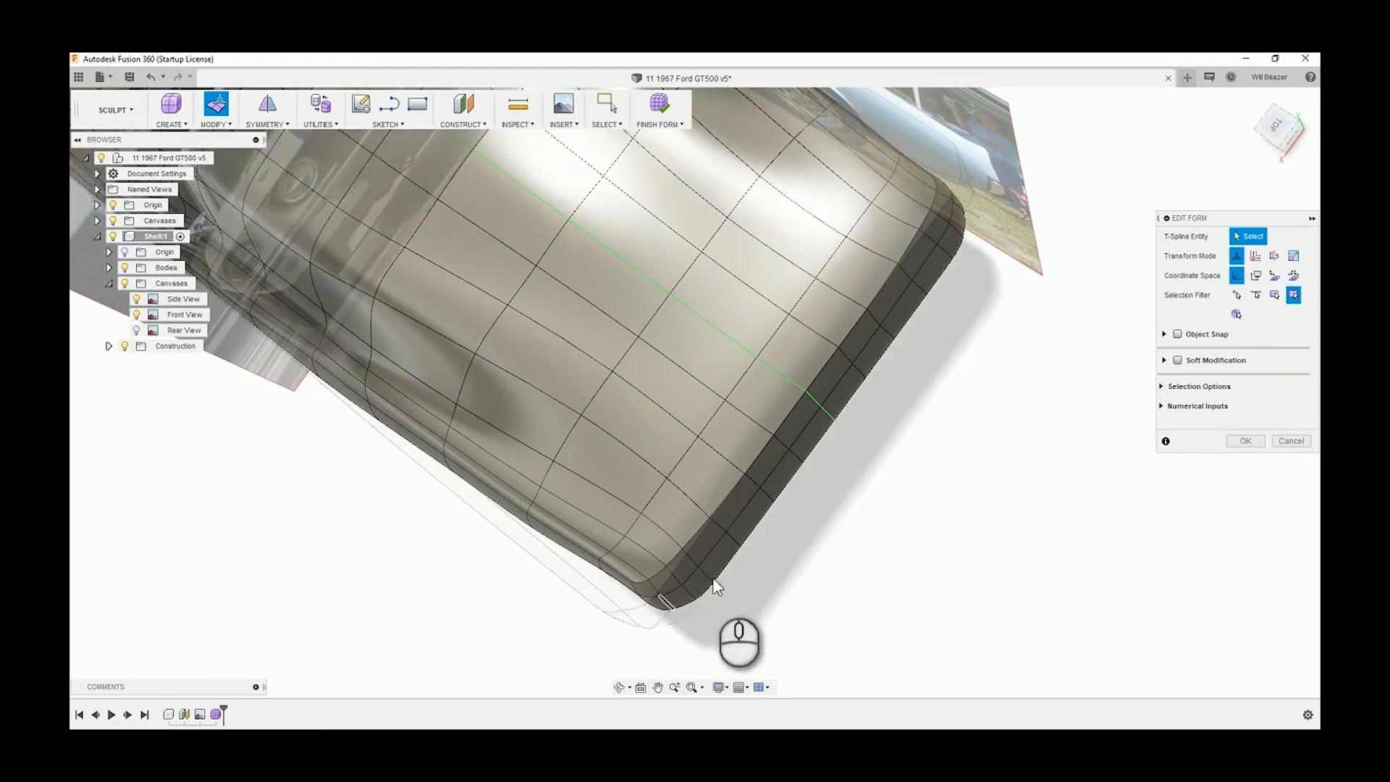
left_click_drag(1219, 169, 1214, 178)
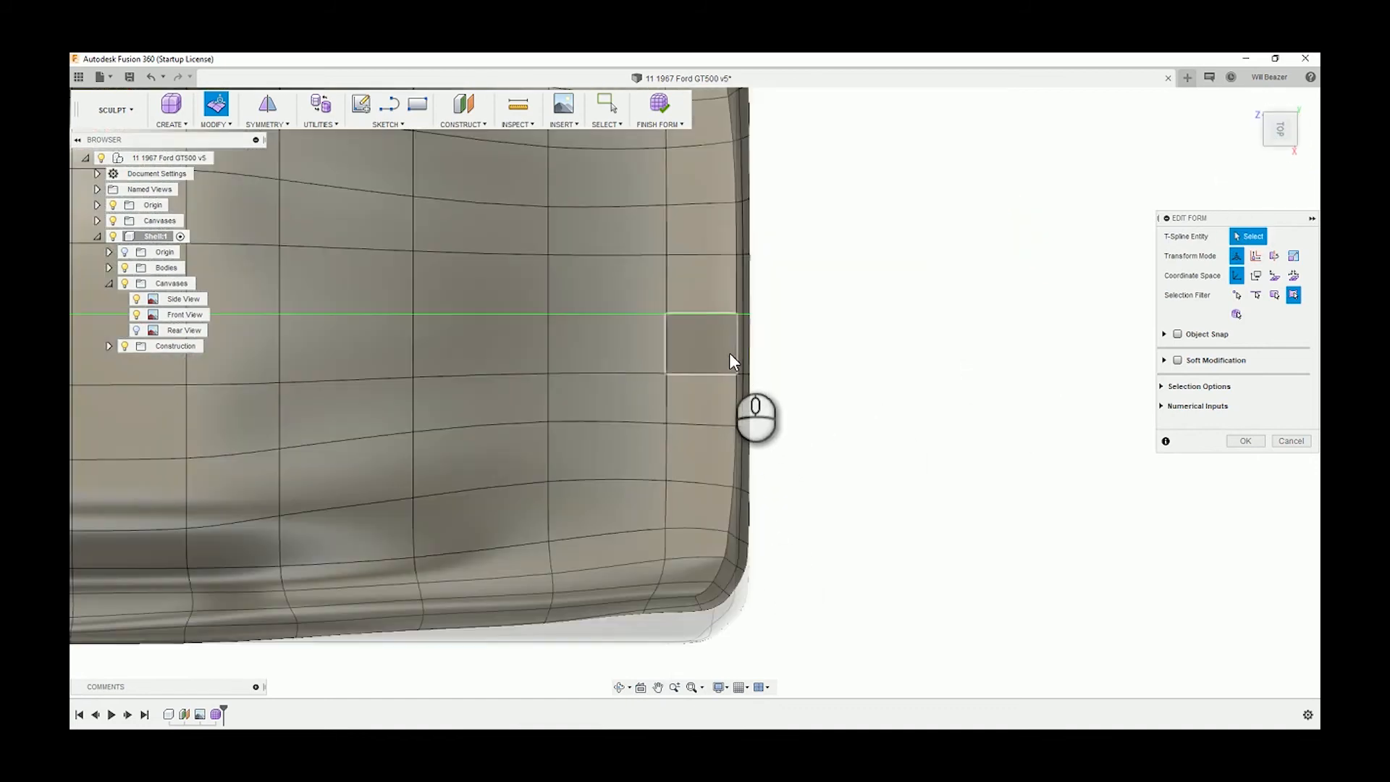
left_click_drag(729, 354, 775, 572)
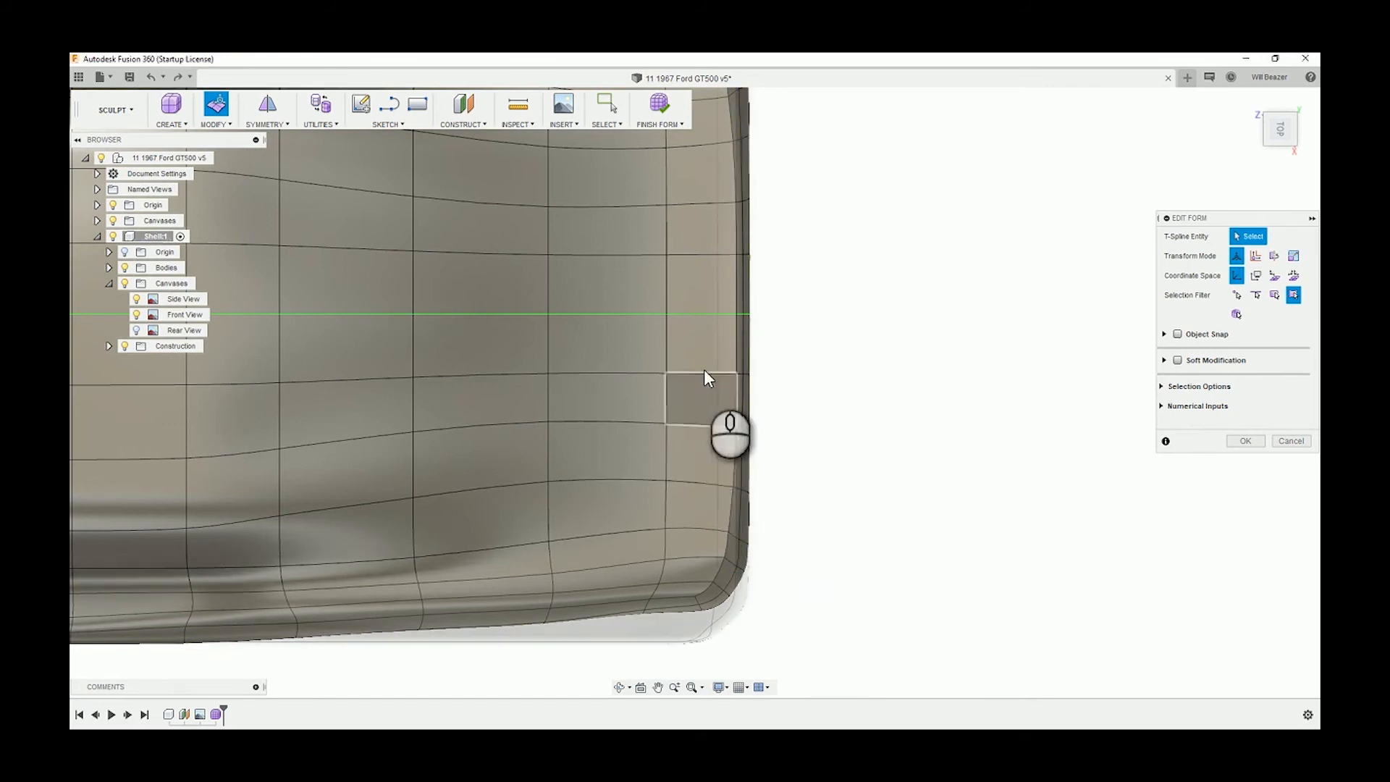
left_click_drag(702, 434, 786, 648)
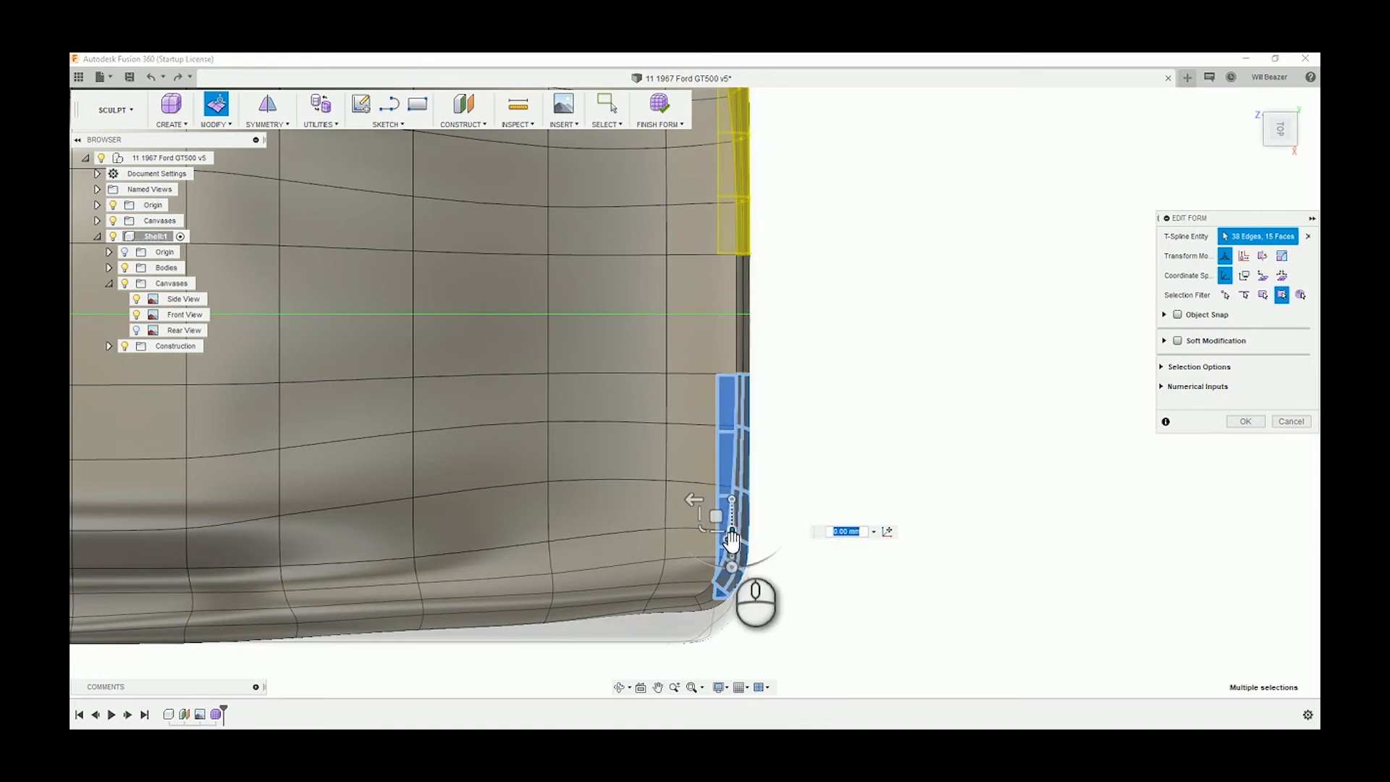
left_click_drag(731, 540, 739, 509)
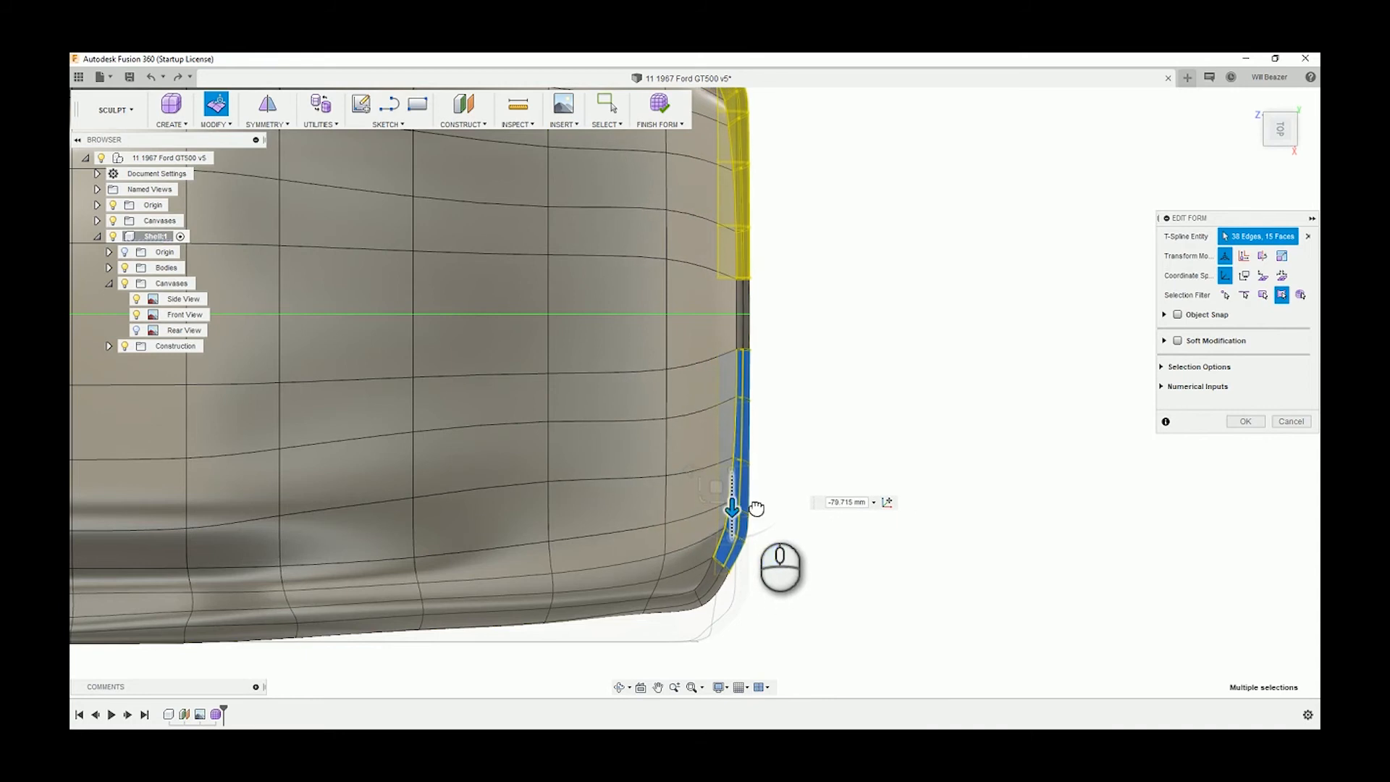
left_click(791, 601)
left_click(754, 627)
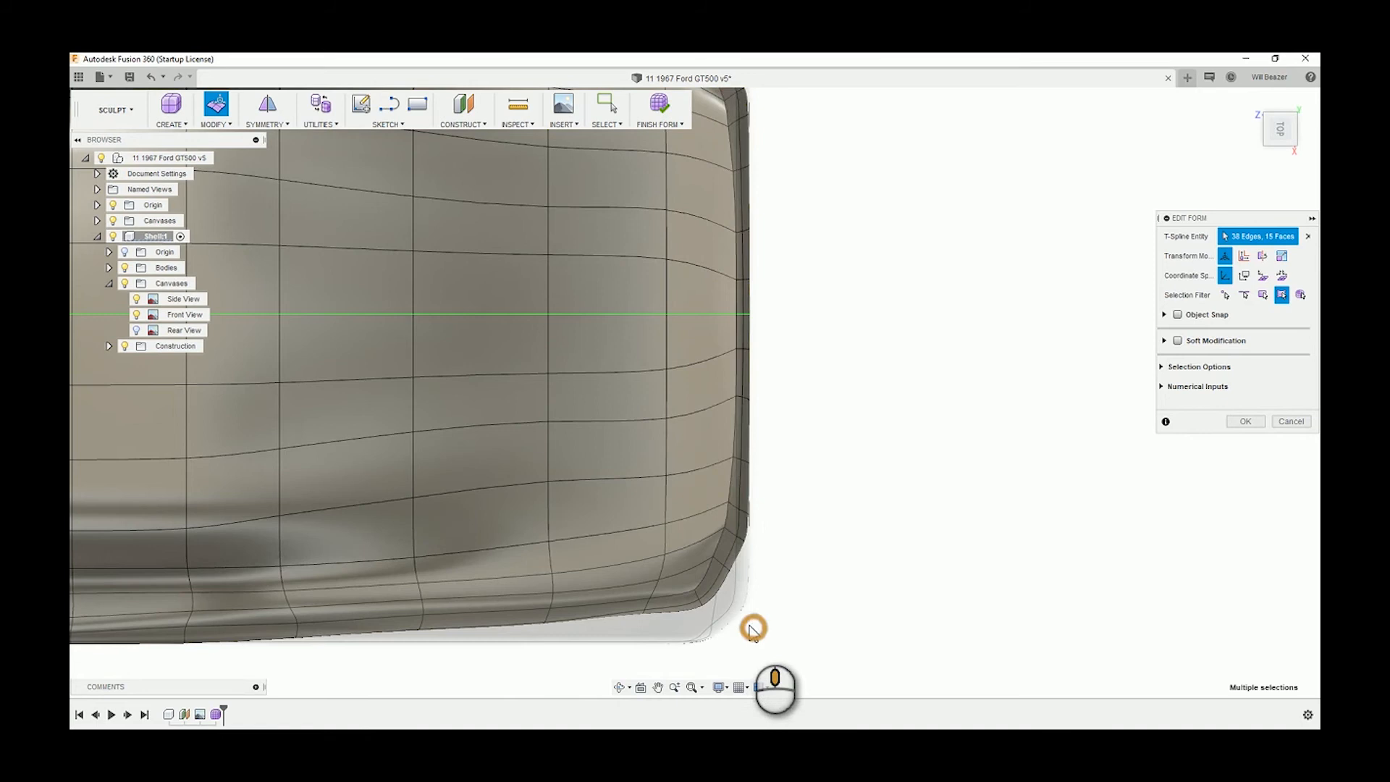
- In the back view, raise the outer vertex of the rear deck edge about 25 mm and lower its inboard neighbour about 11.9 mm
middle_click_drag(732, 611, 651, 586, "shift")
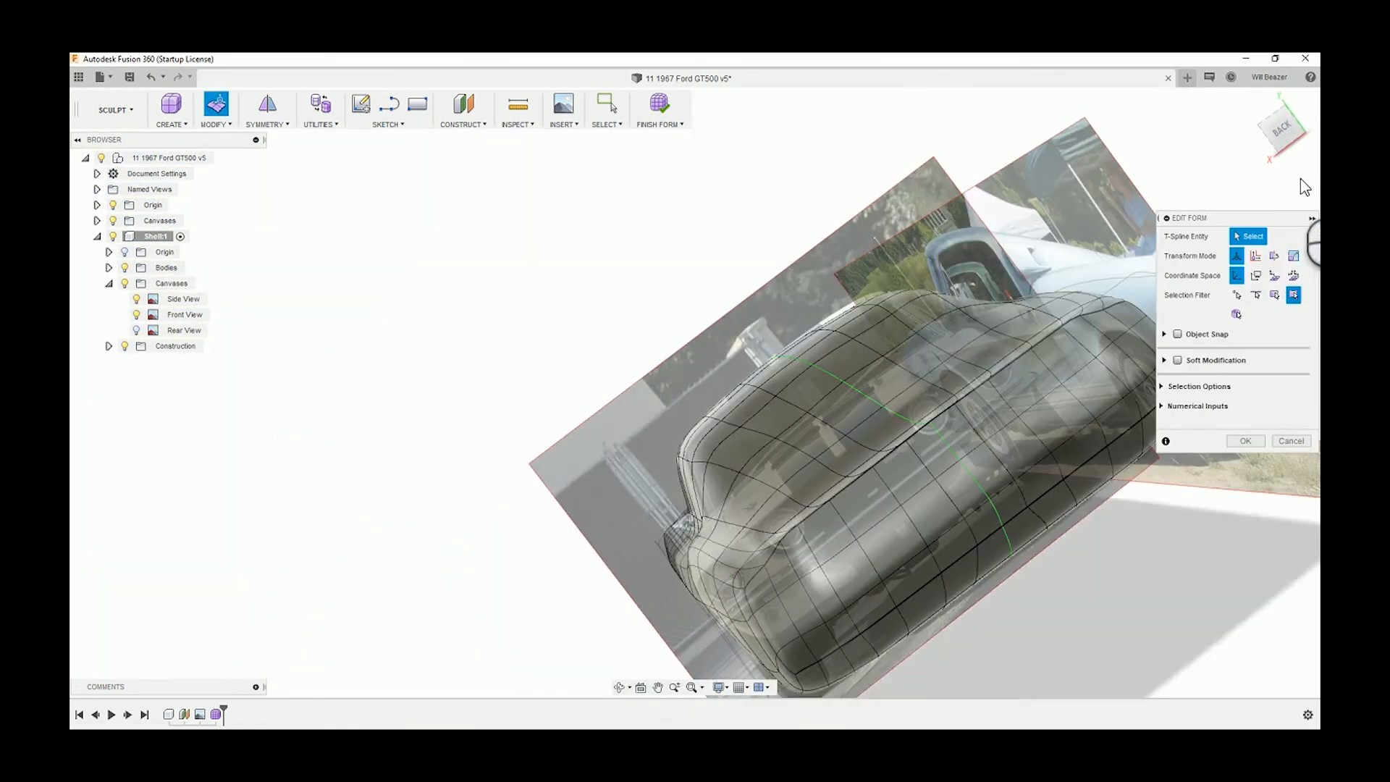
left_click(1281, 128)
scroll(668, 616, "down", 2)
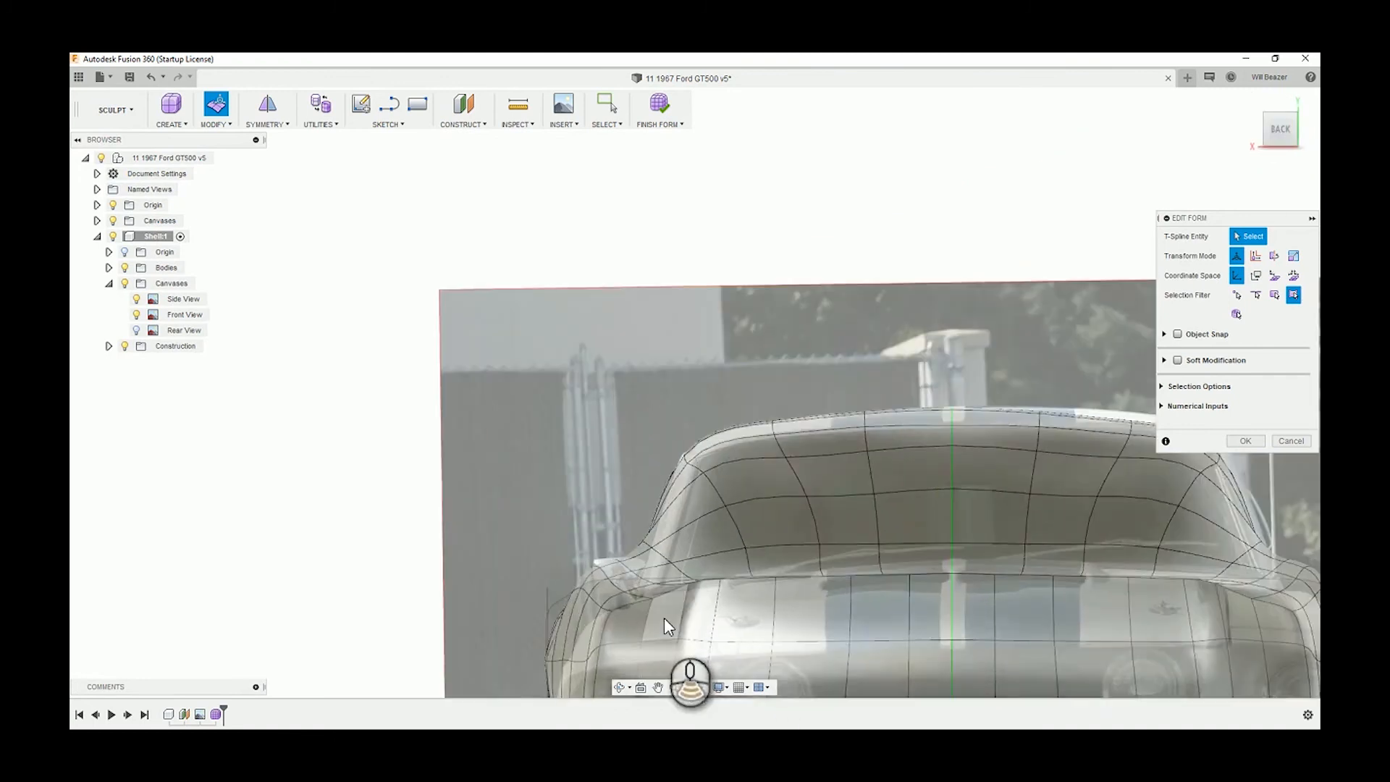
scroll(663, 618, "down", 2)
scroll(638, 594, "down", 3)
middle_click_drag(632, 579, 644, 576)
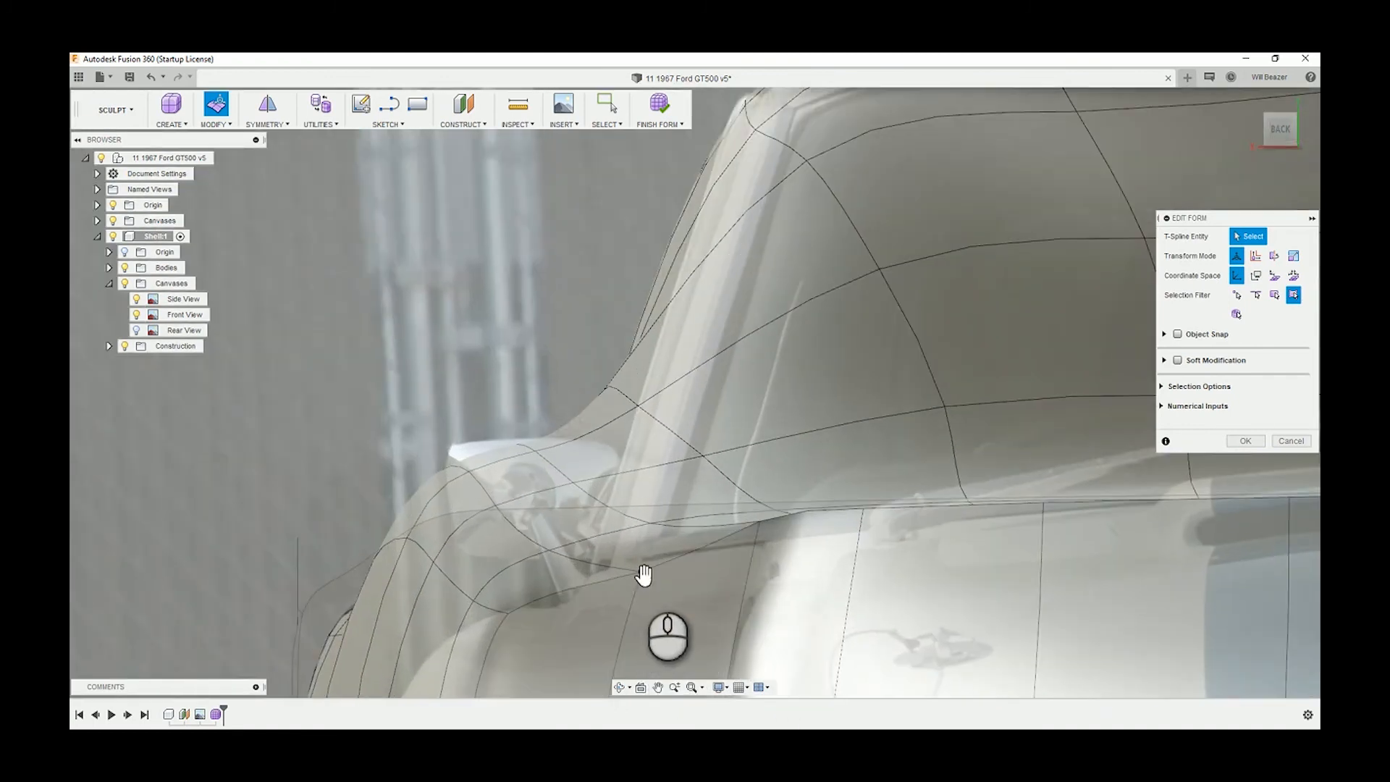
left_click(642, 573)
left_click_drag(642, 533, 640, 484)
left_click_drag(773, 536, 772, 534)
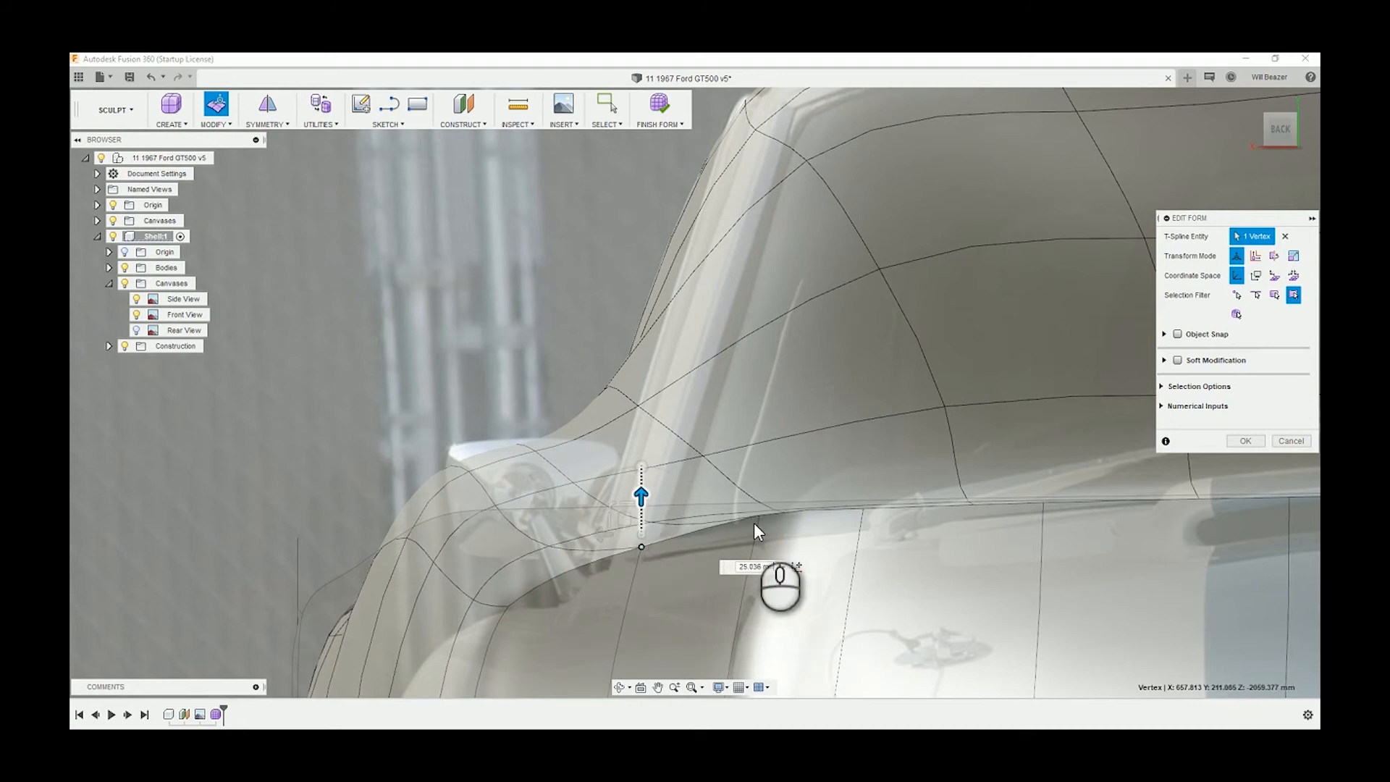
left_click(760, 515)
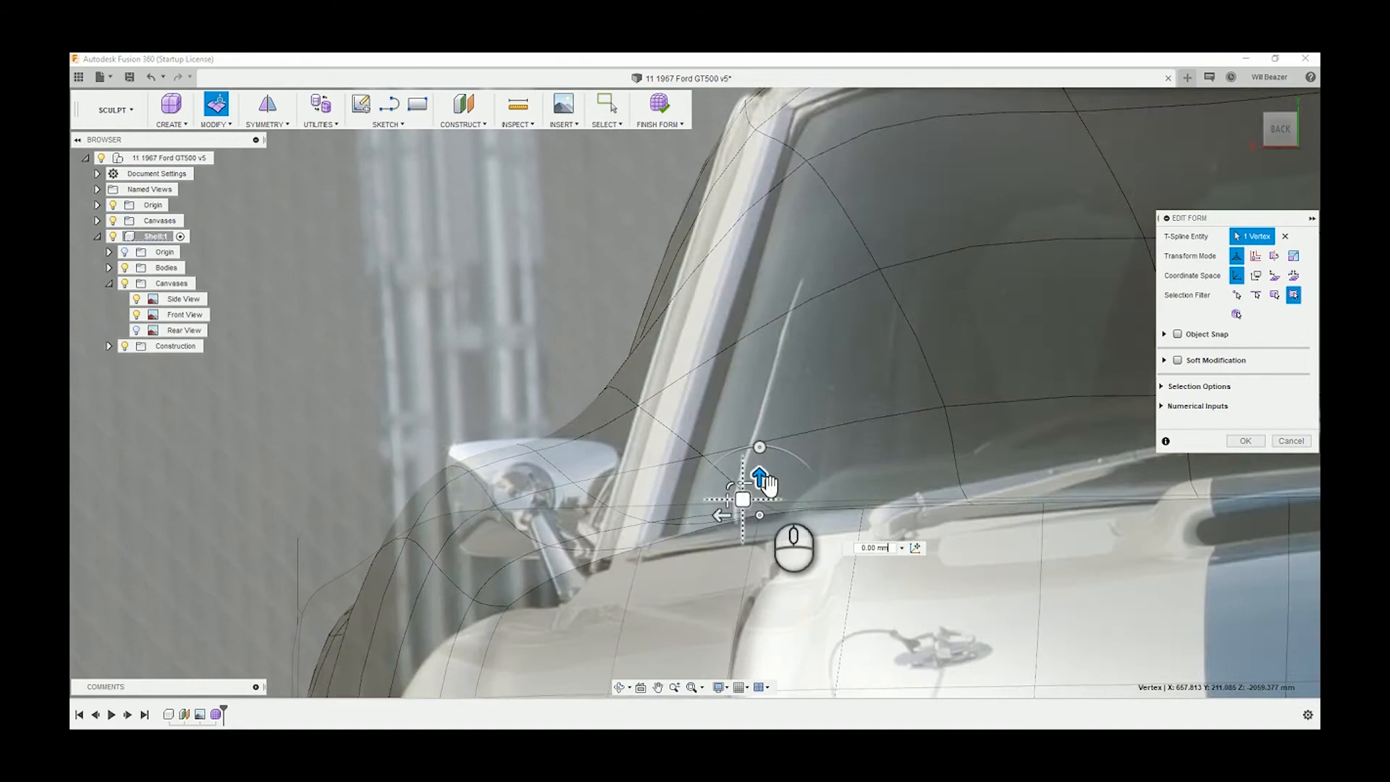
left_click_drag(766, 481, 760, 498)
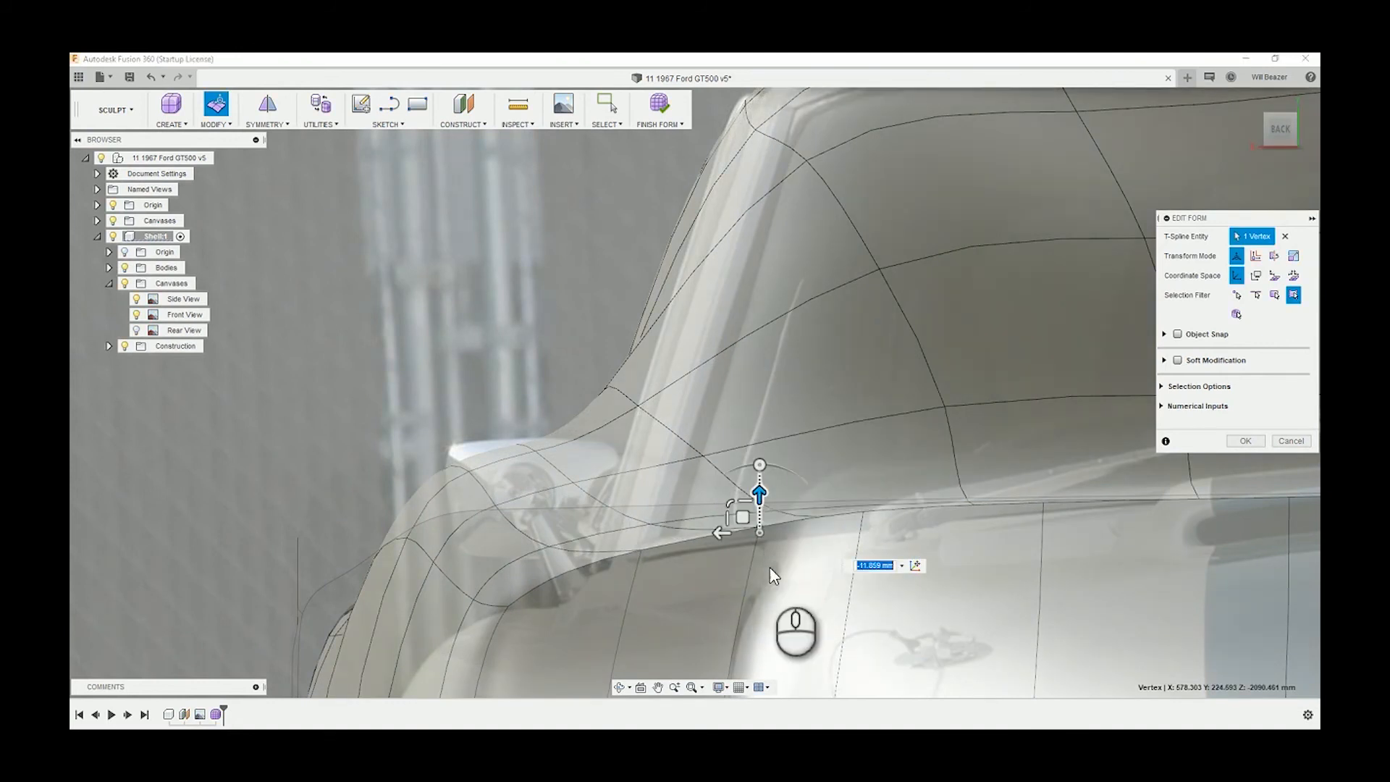
- Hide the Side View and Front View canvases and show the Rear View canvas as the reference behind the rear deck
scroll(746, 522, "down", 10)
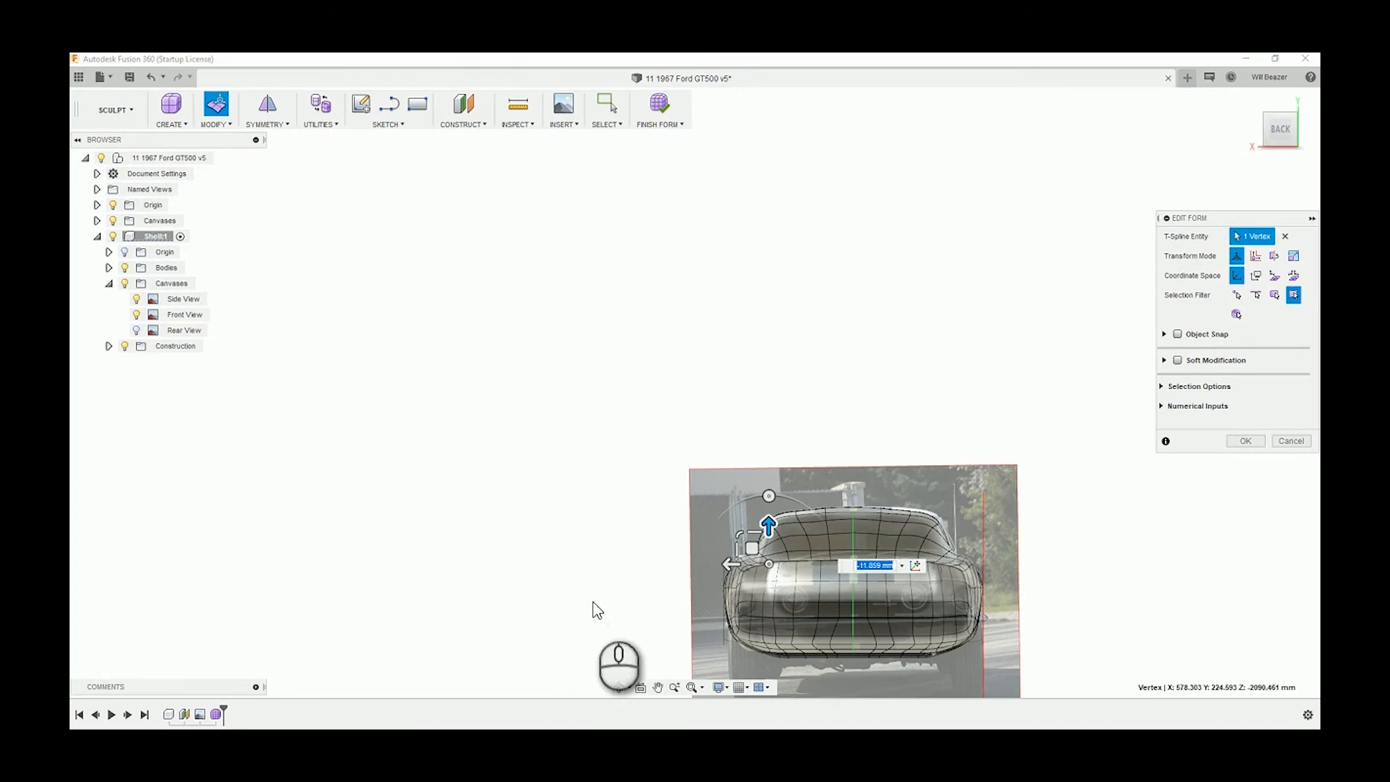
left_click(435, 534)
left_click(136, 300)
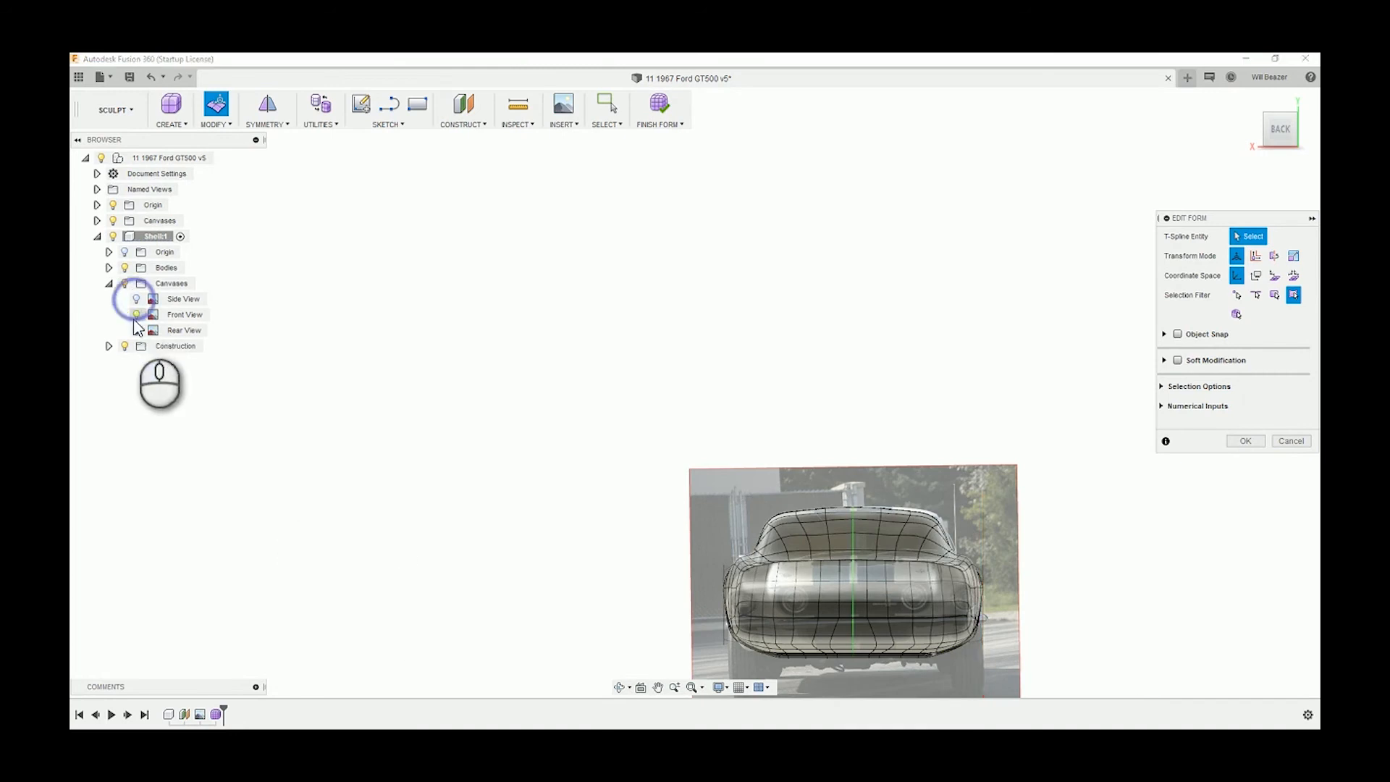
left_click(136, 315)
left_click(136, 331)
scroll(793, 597, "up", 10)
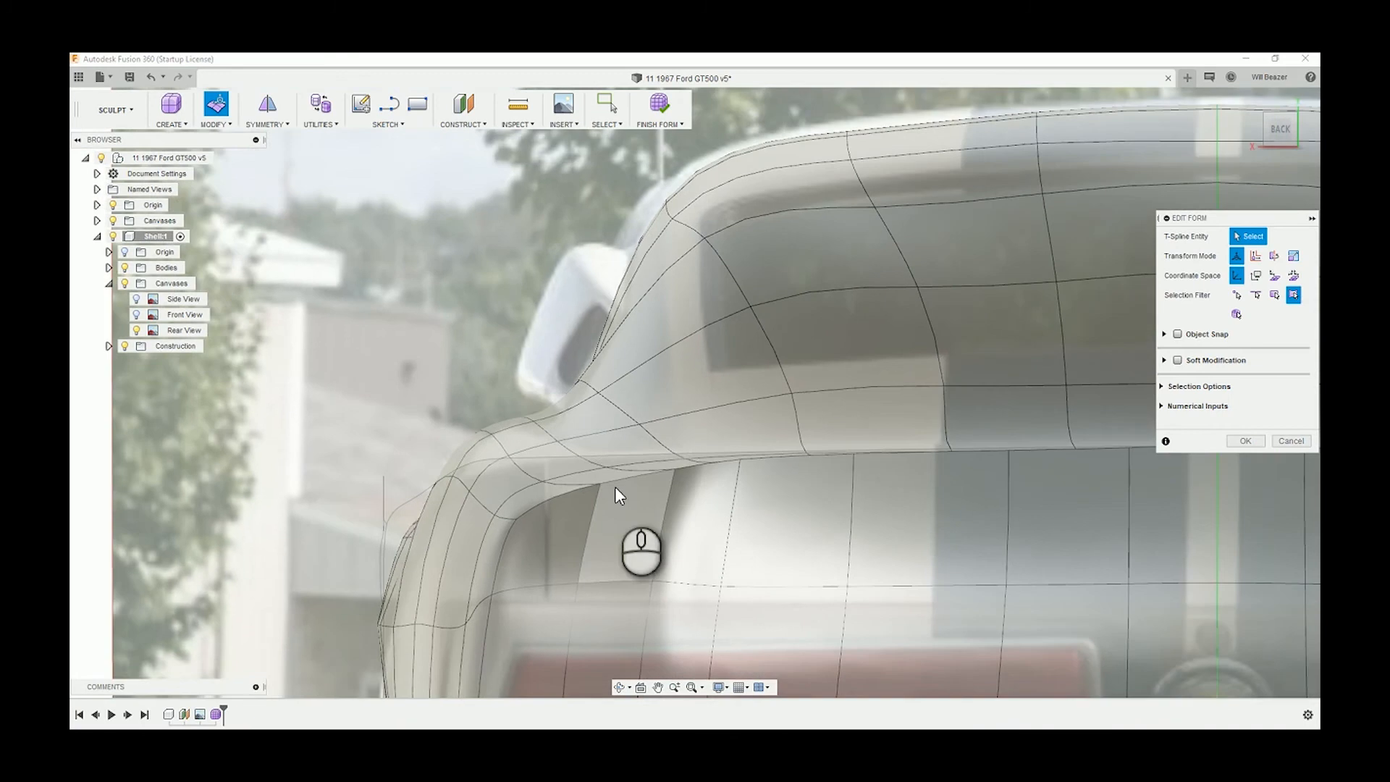
scroll(633, 506, "down", 2)
scroll(633, 507, "down", 5)
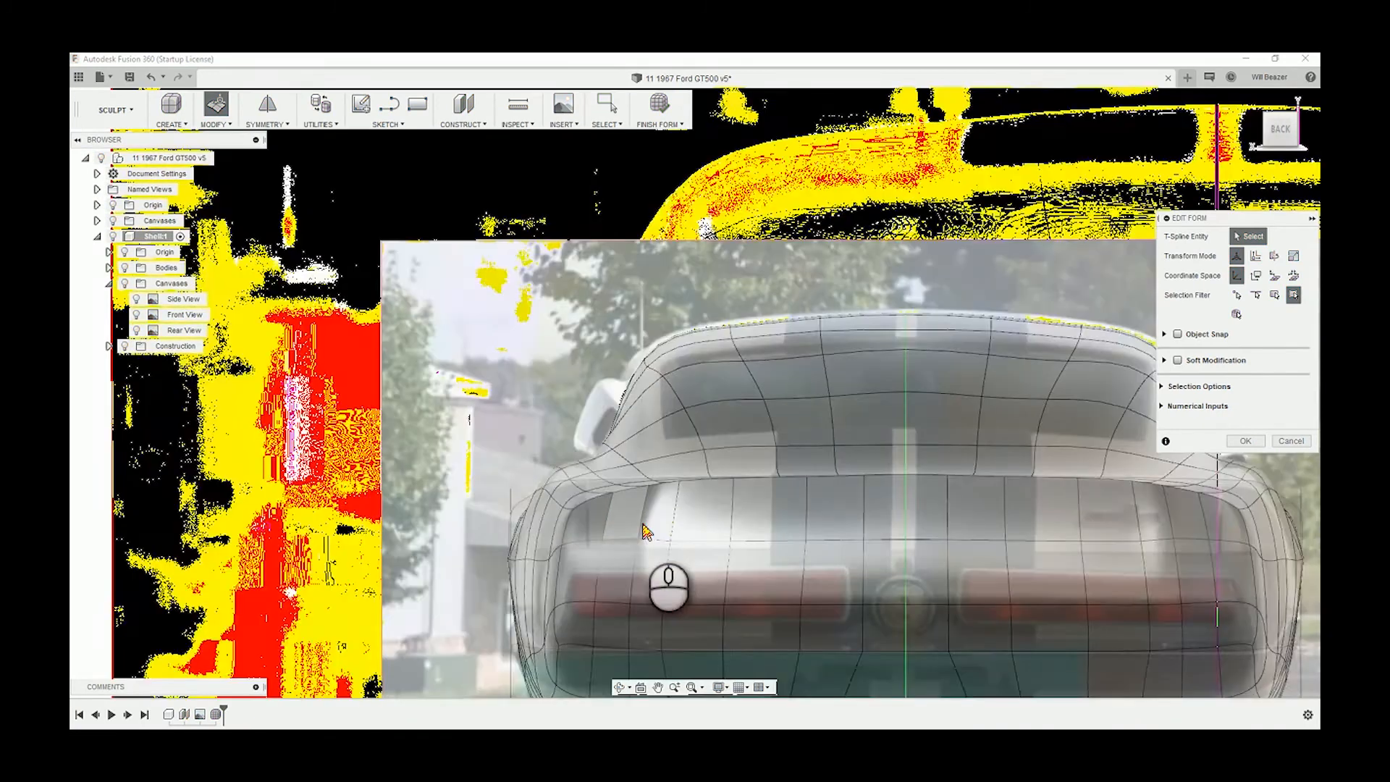
scroll(1133, 537, "up", 6)
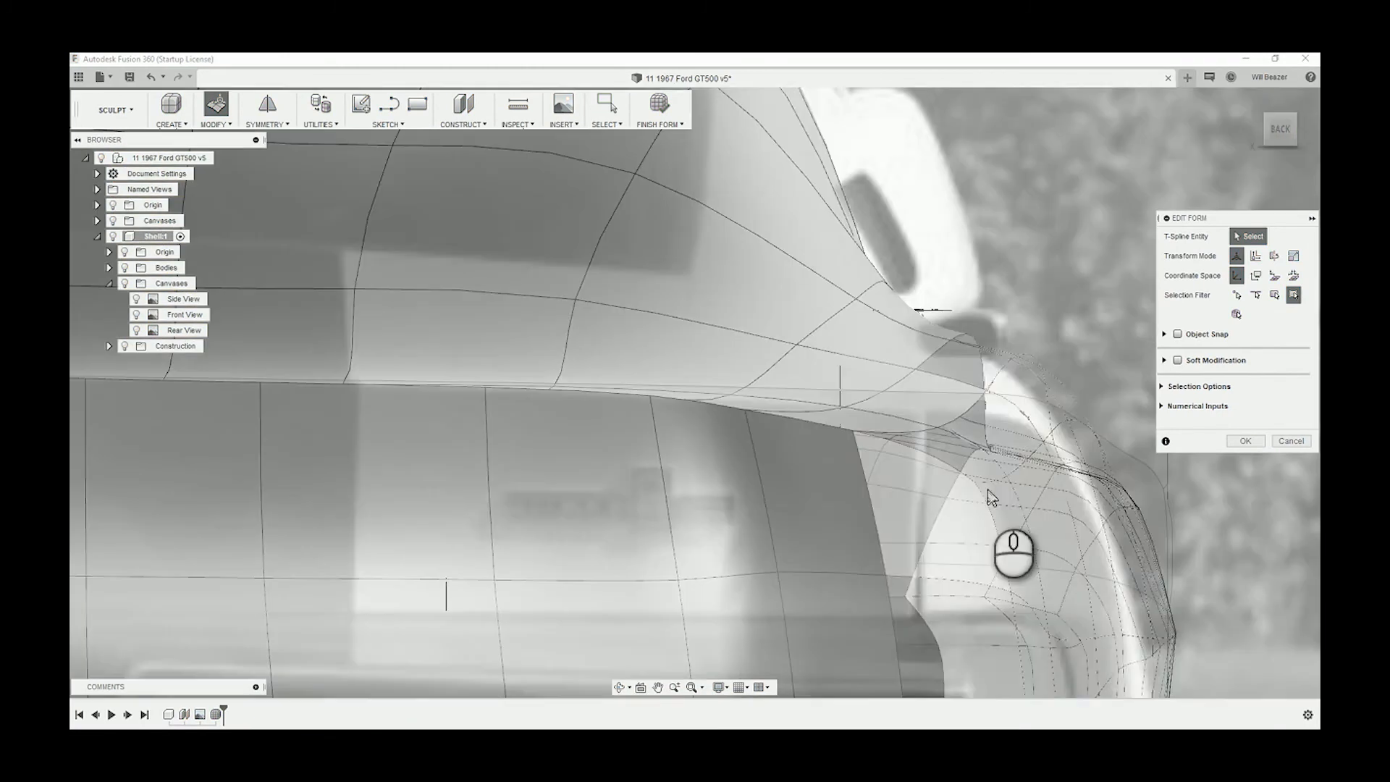
left_click(977, 482)
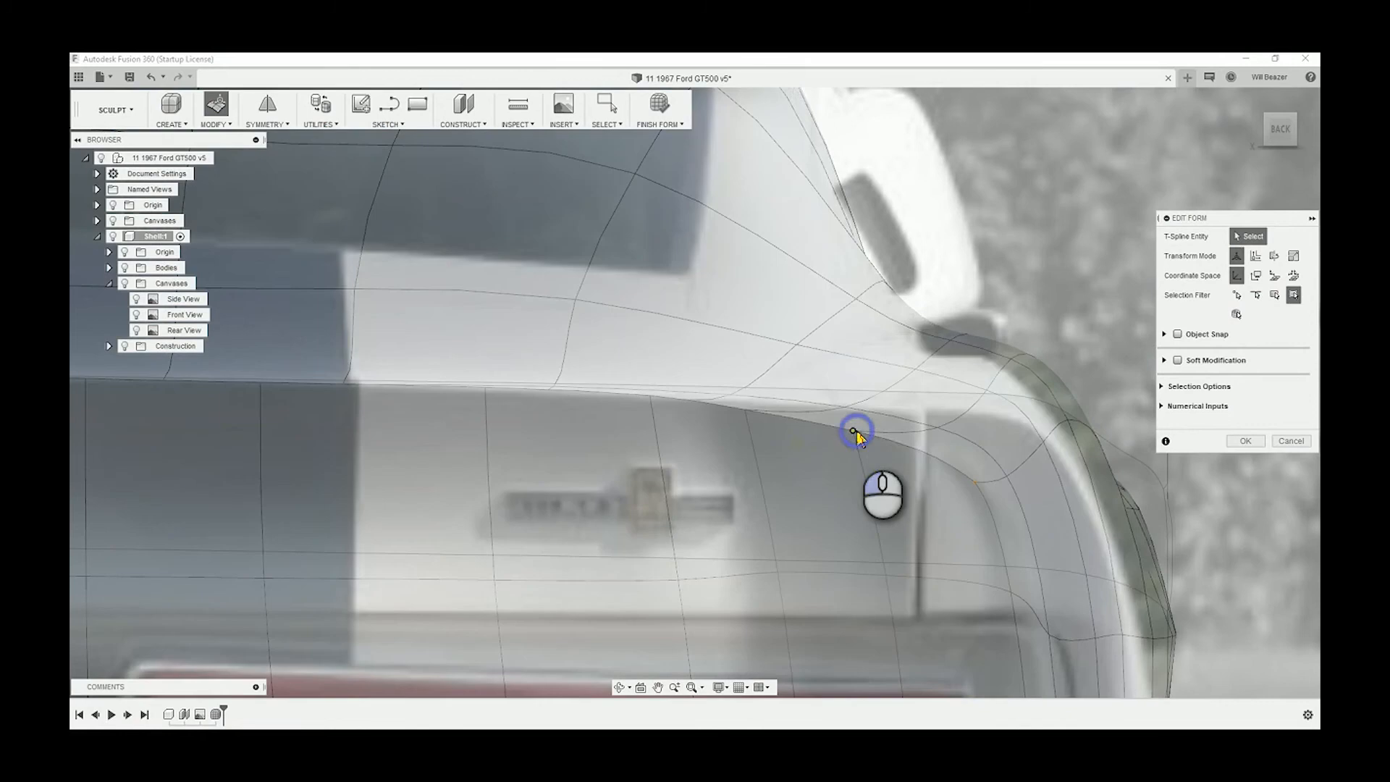
left_click(854, 429)
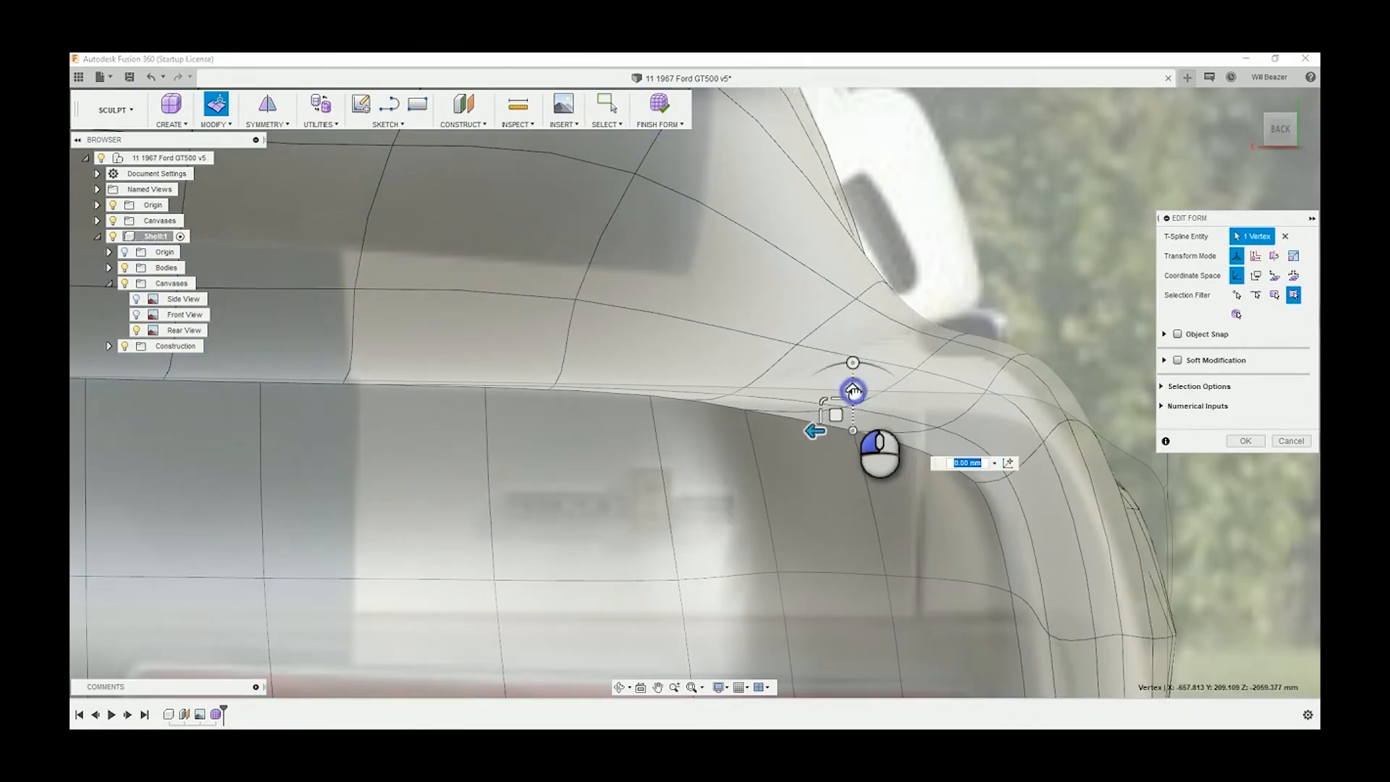
left_click_drag(854, 391, 862, 358)
left_click(745, 403)
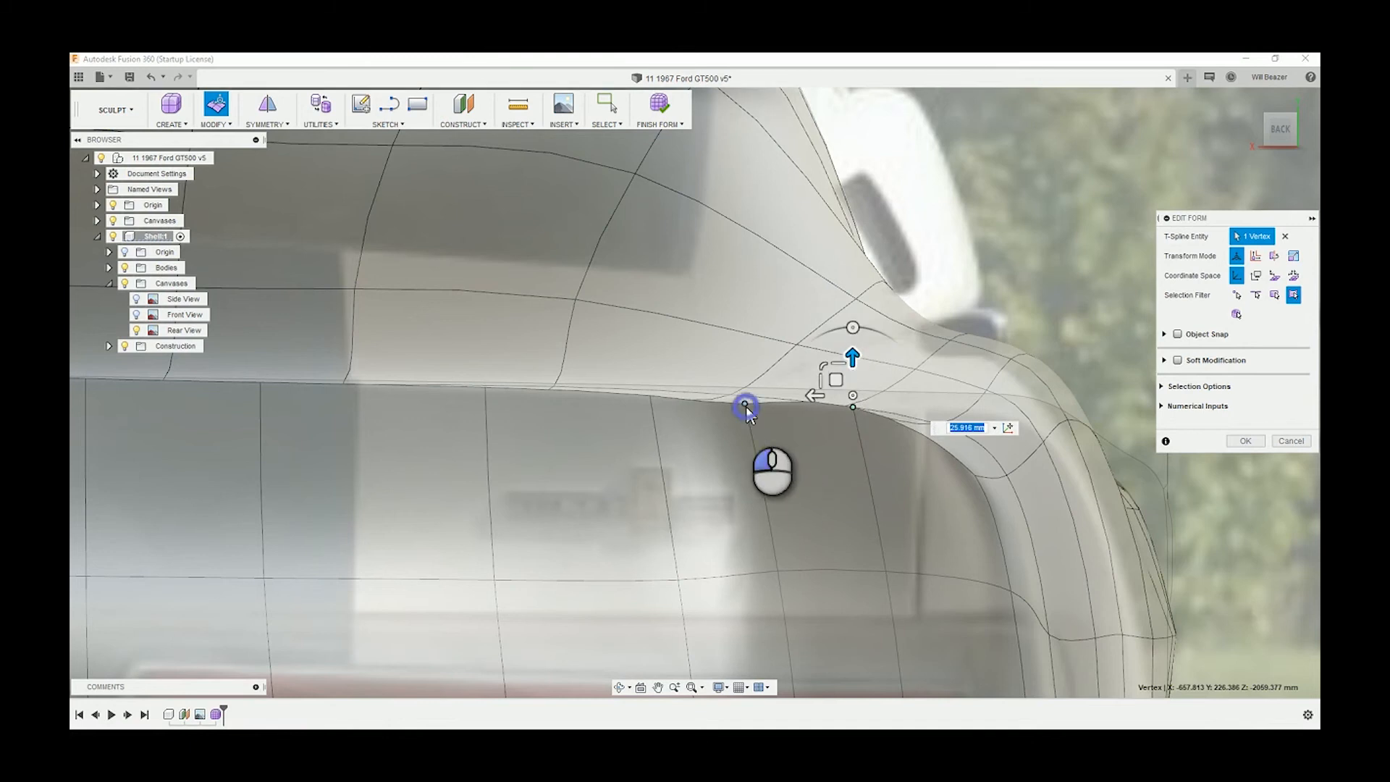
left_click_drag(746, 371, 745, 357)
left_click(852, 406)
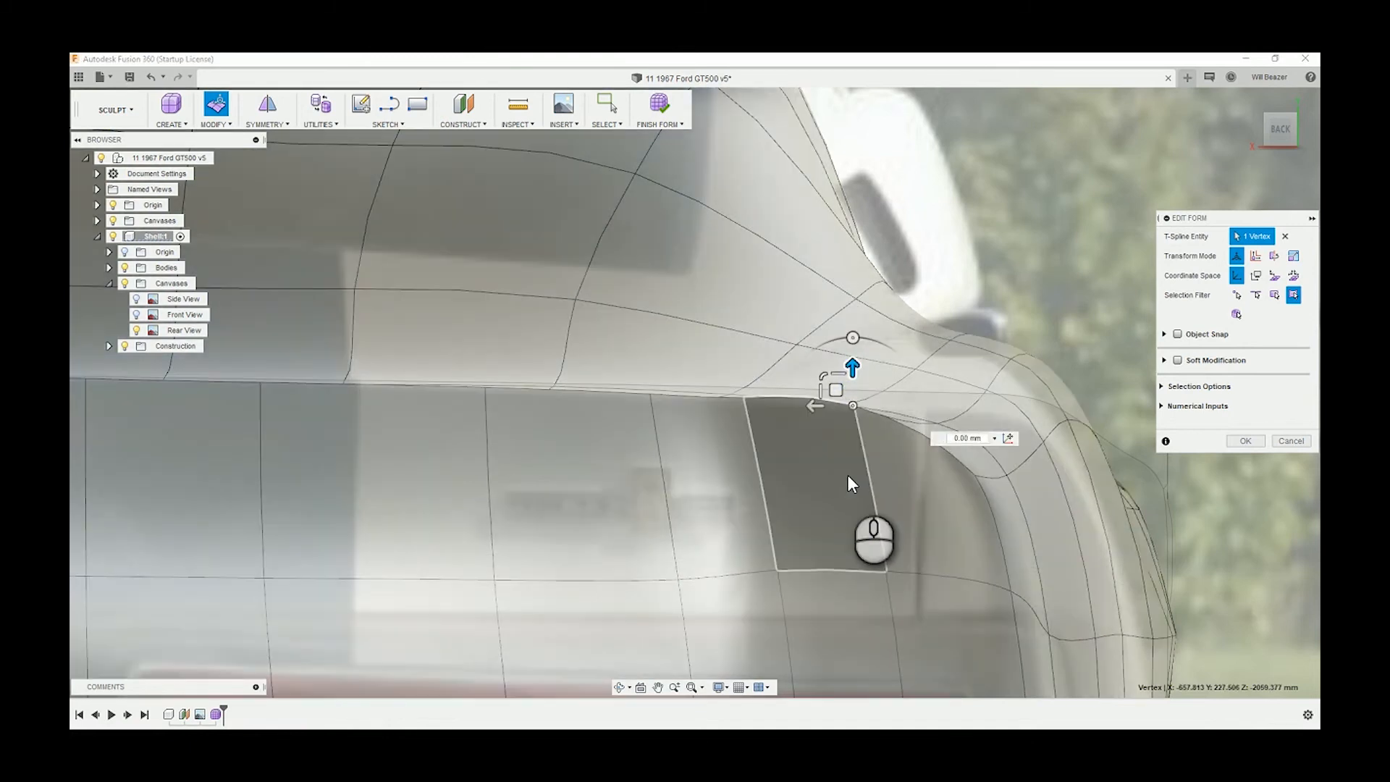
key("ctrl+z")
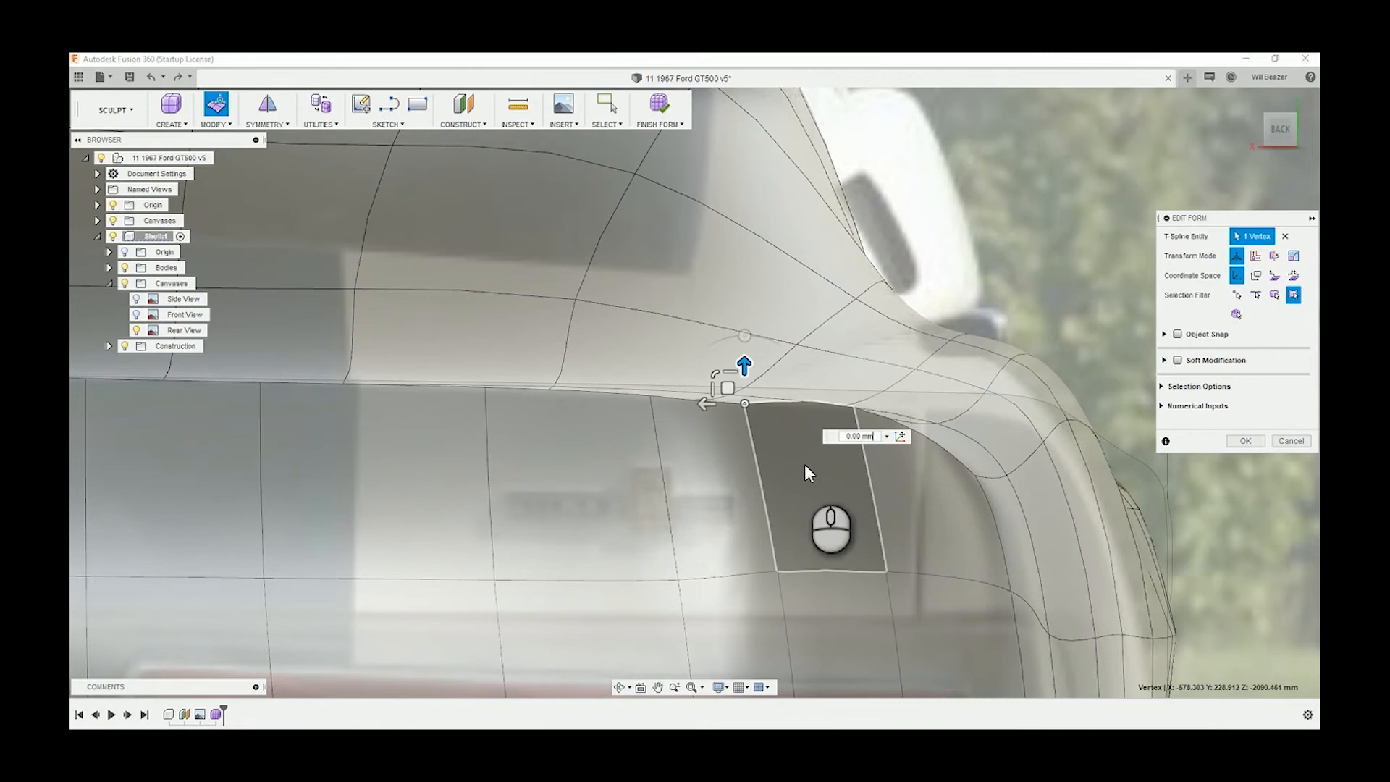
key("ctrl+z")
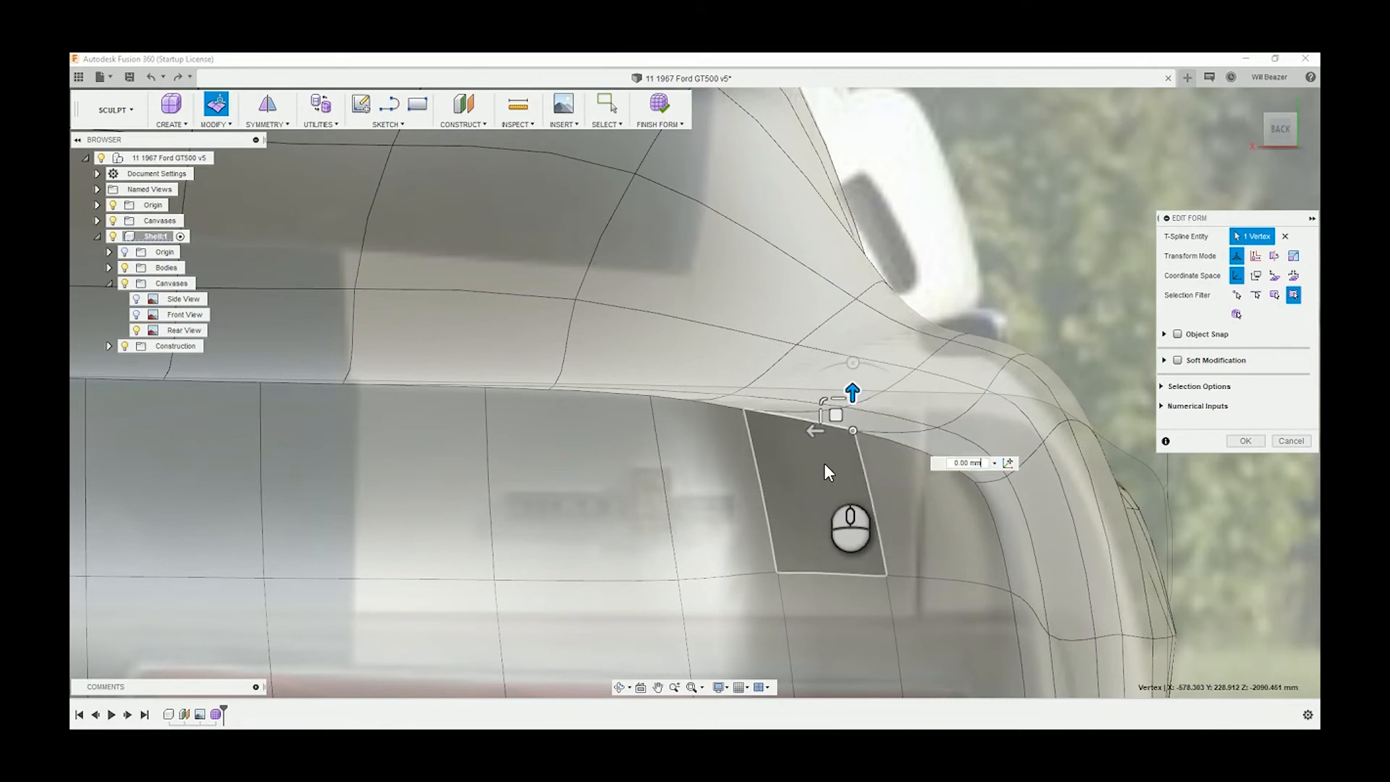
- Raise the three outer vertices of the rear deck edge, the innermost by about 10.6 mm and the corner one by about 41.3 mm
left_click(744, 406)
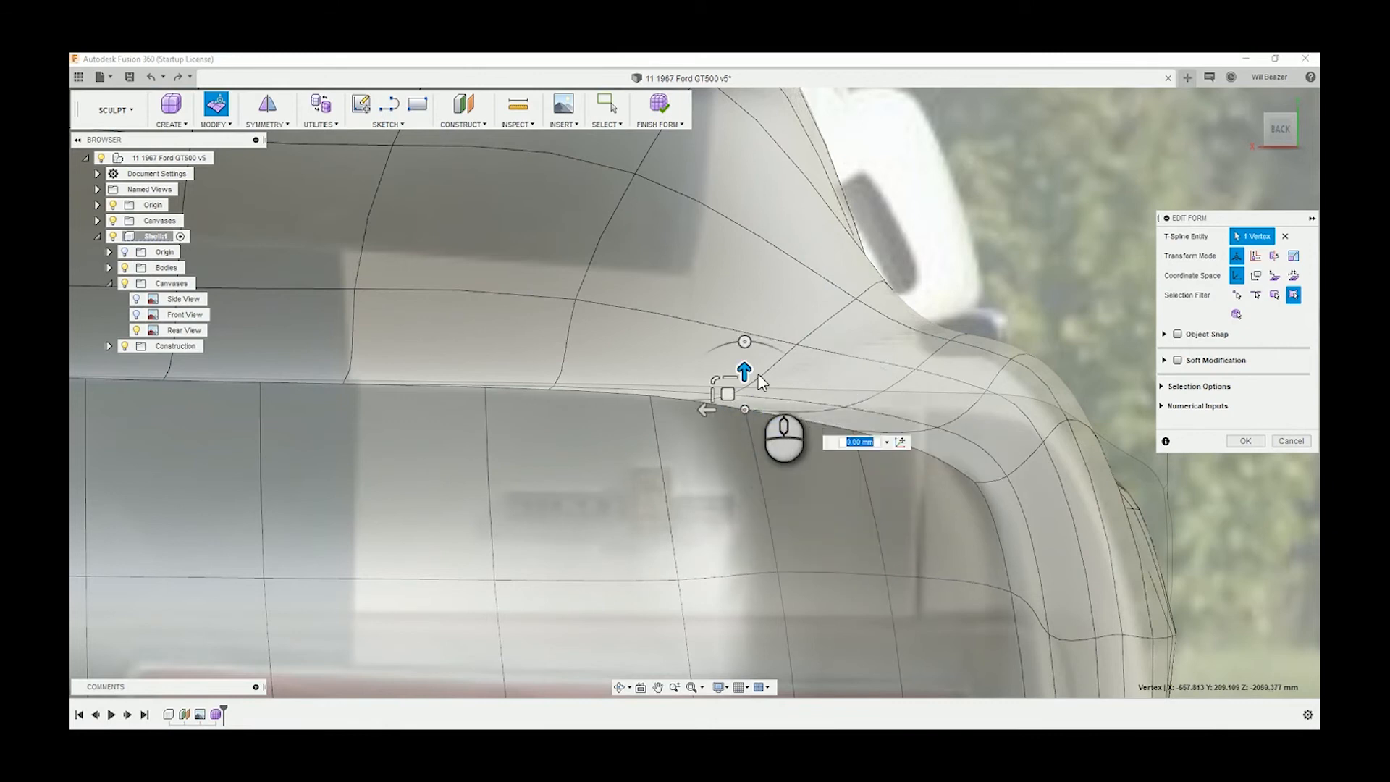
left_click_drag(745, 372, 746, 360)
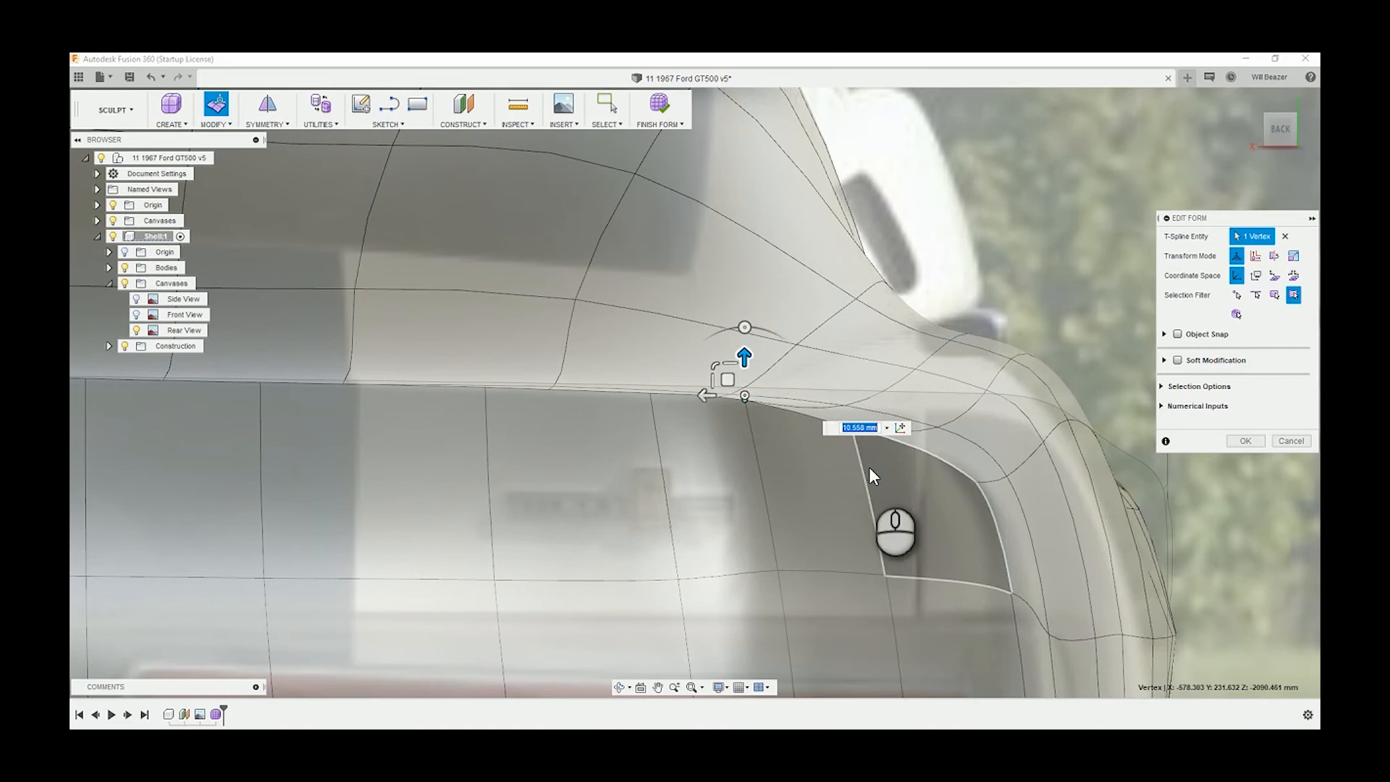
left_click(870, 469)
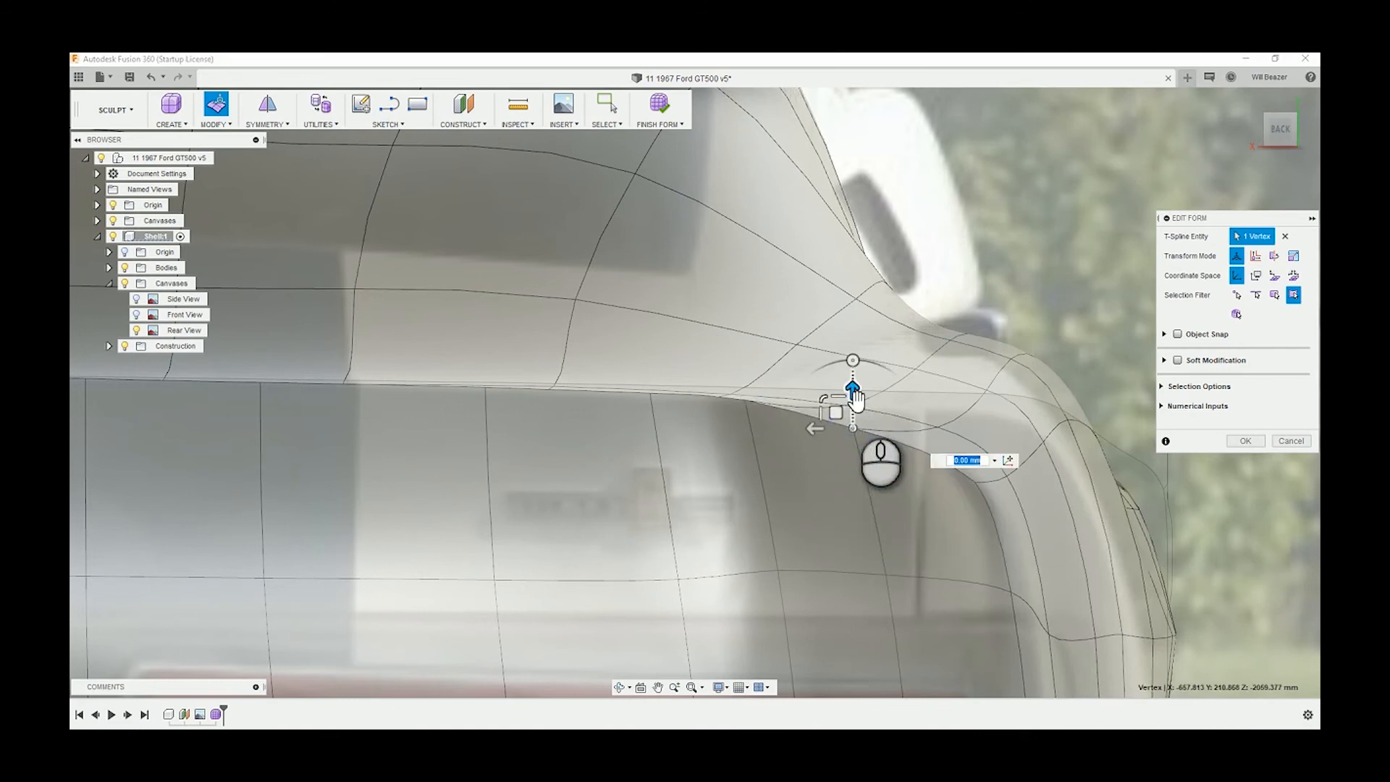
left_click_drag(856, 398, 858, 379)
left_click(974, 472)
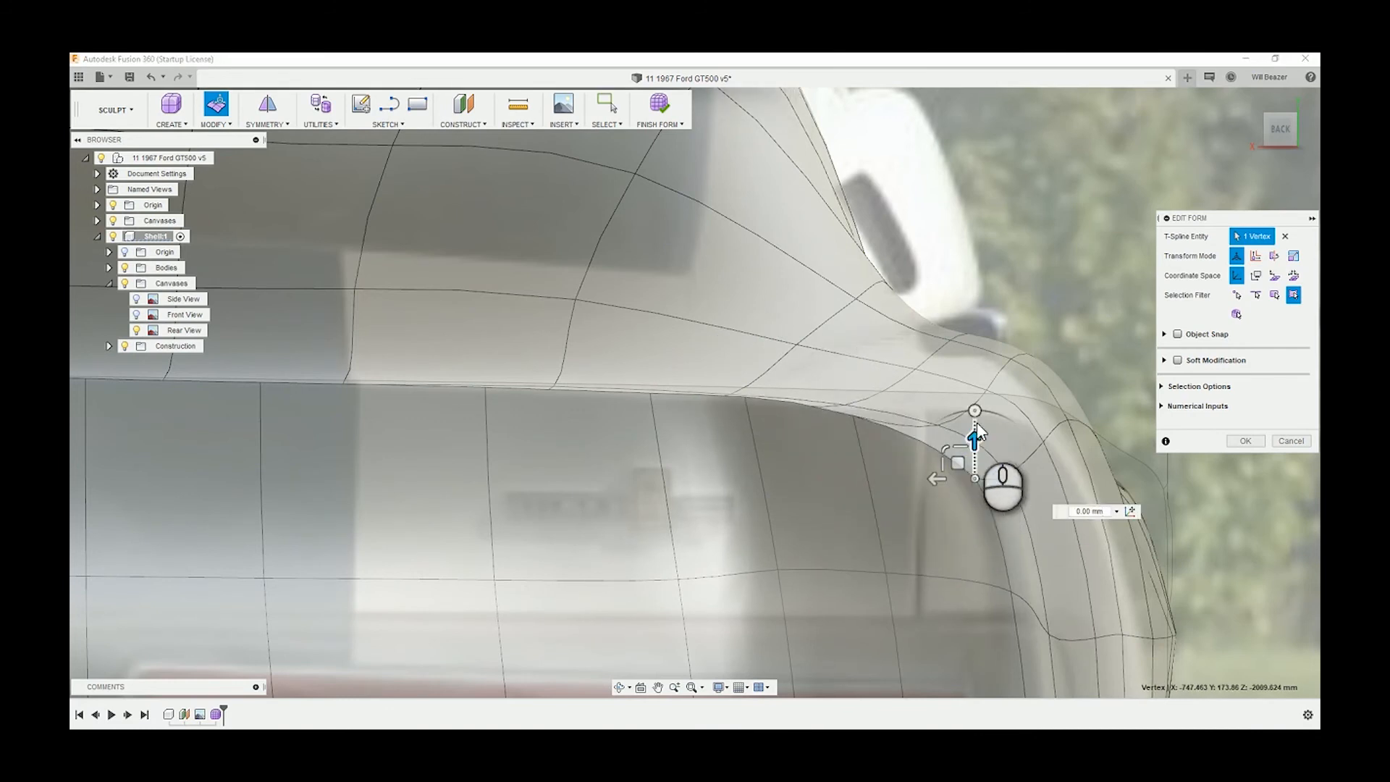
left_click_drag(976, 432, 1000, 381)
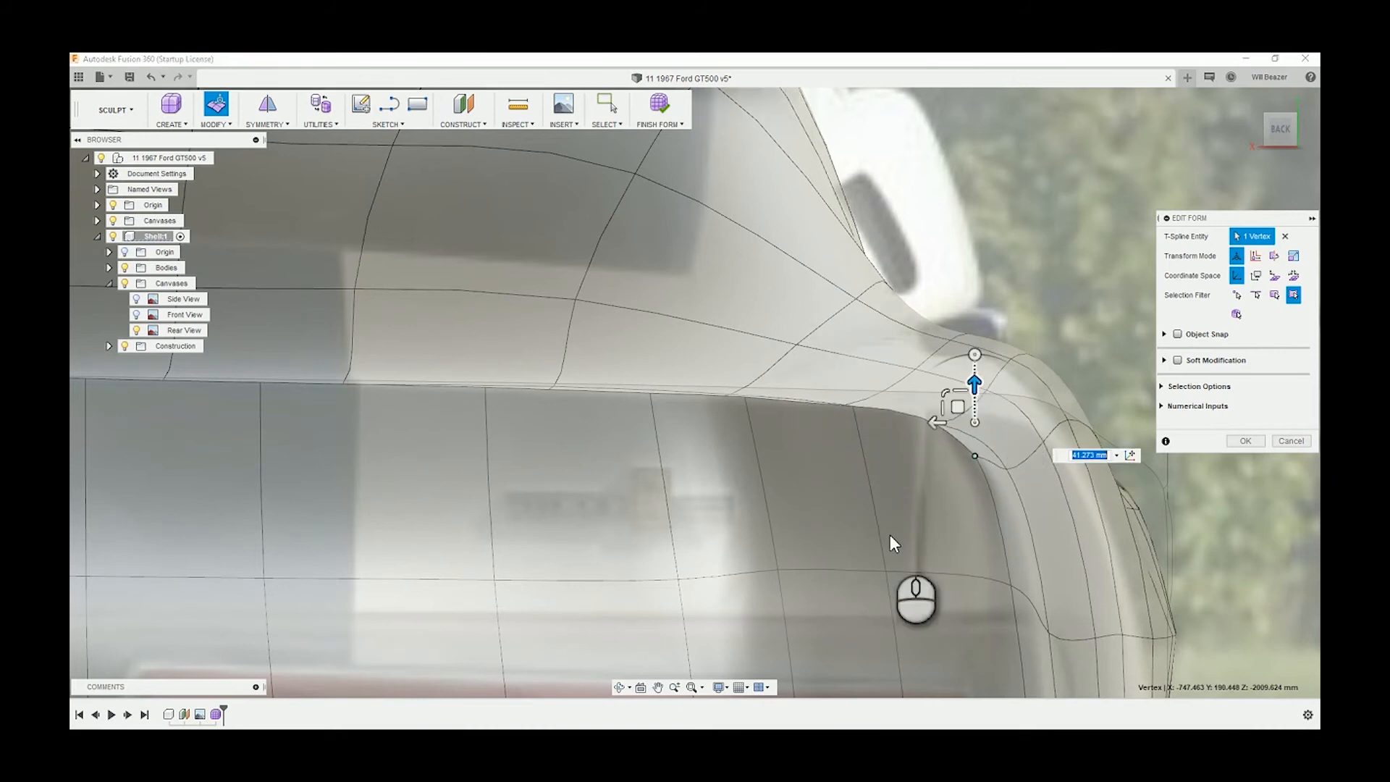
- Examine the rear deck edge against the rear reference image and the overall rear shape from above and behind
scroll(889, 578, "up", 1)
scroll(889, 577, "down", 5)
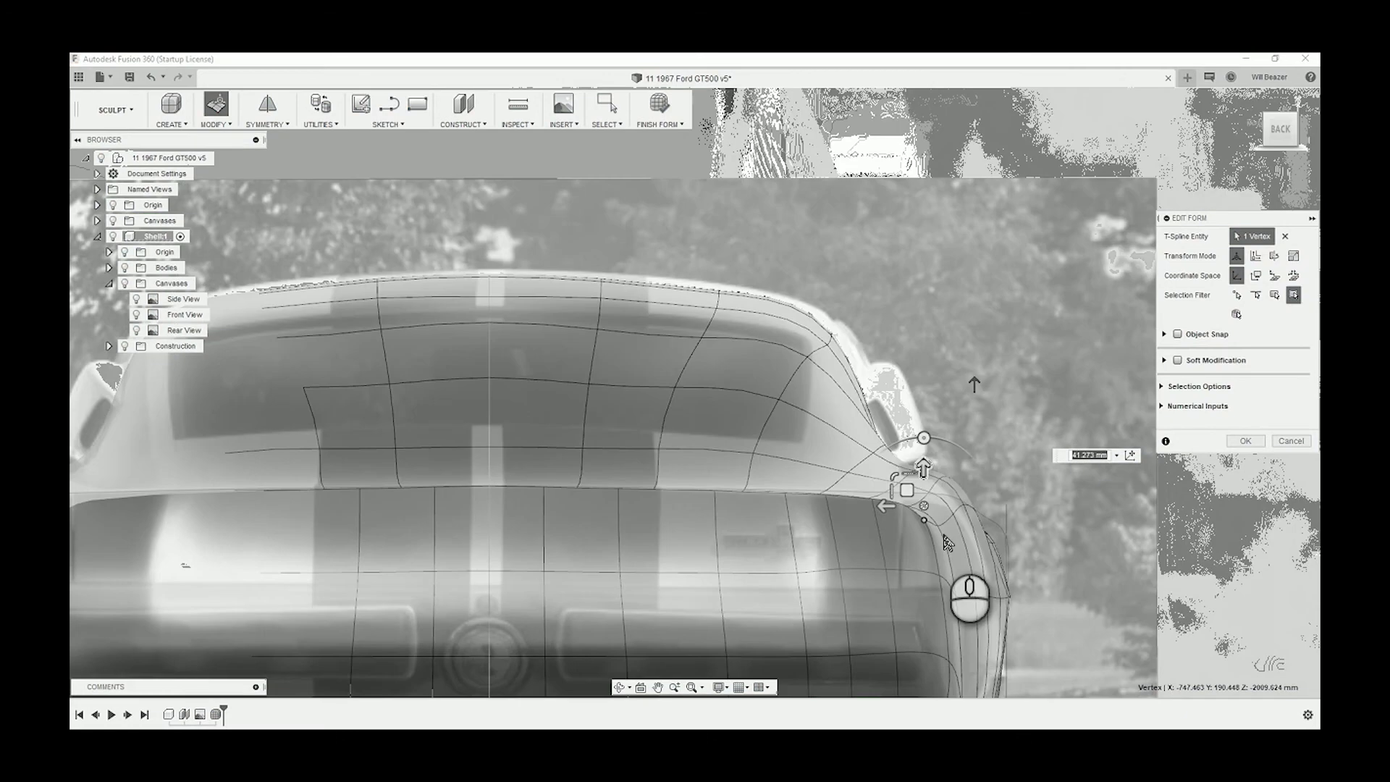
scroll(947, 543, "up", 3)
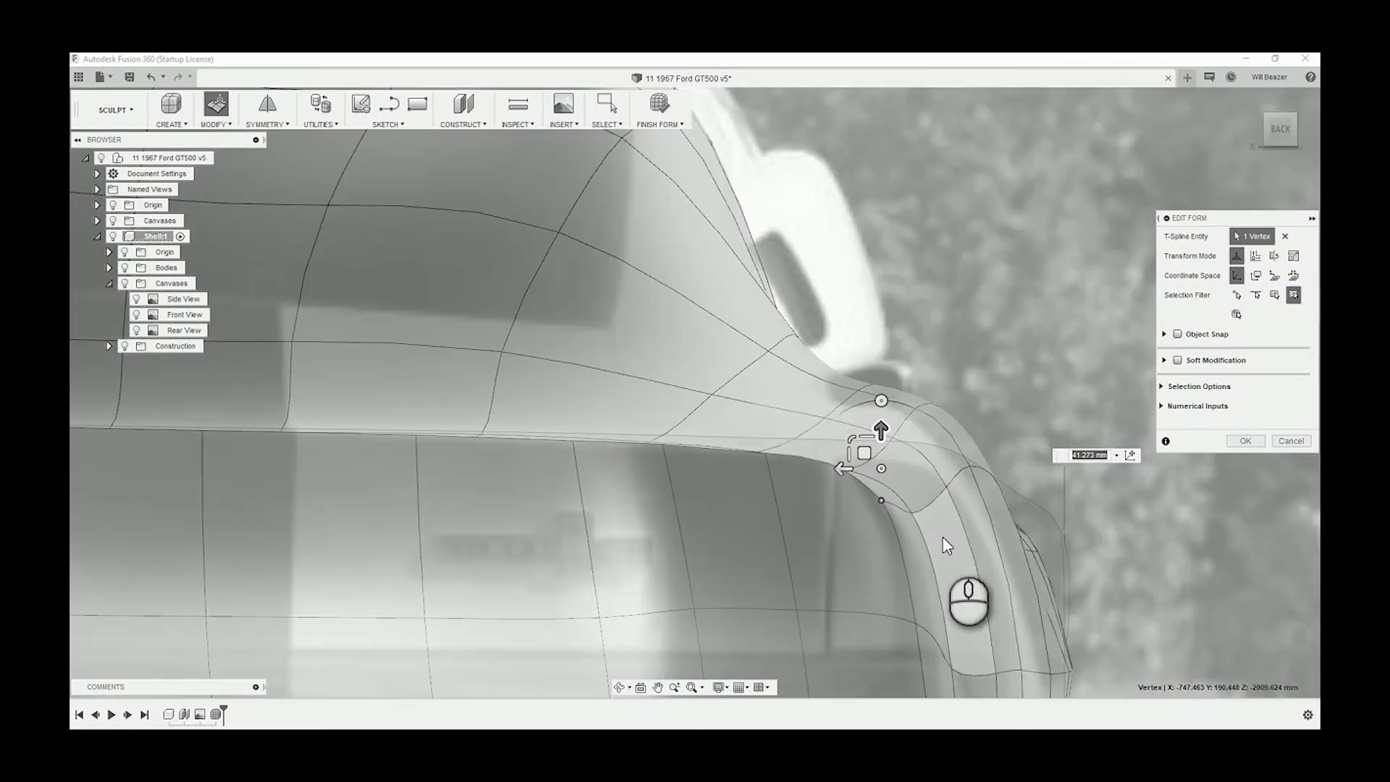
scroll(943, 536, "down", 2)
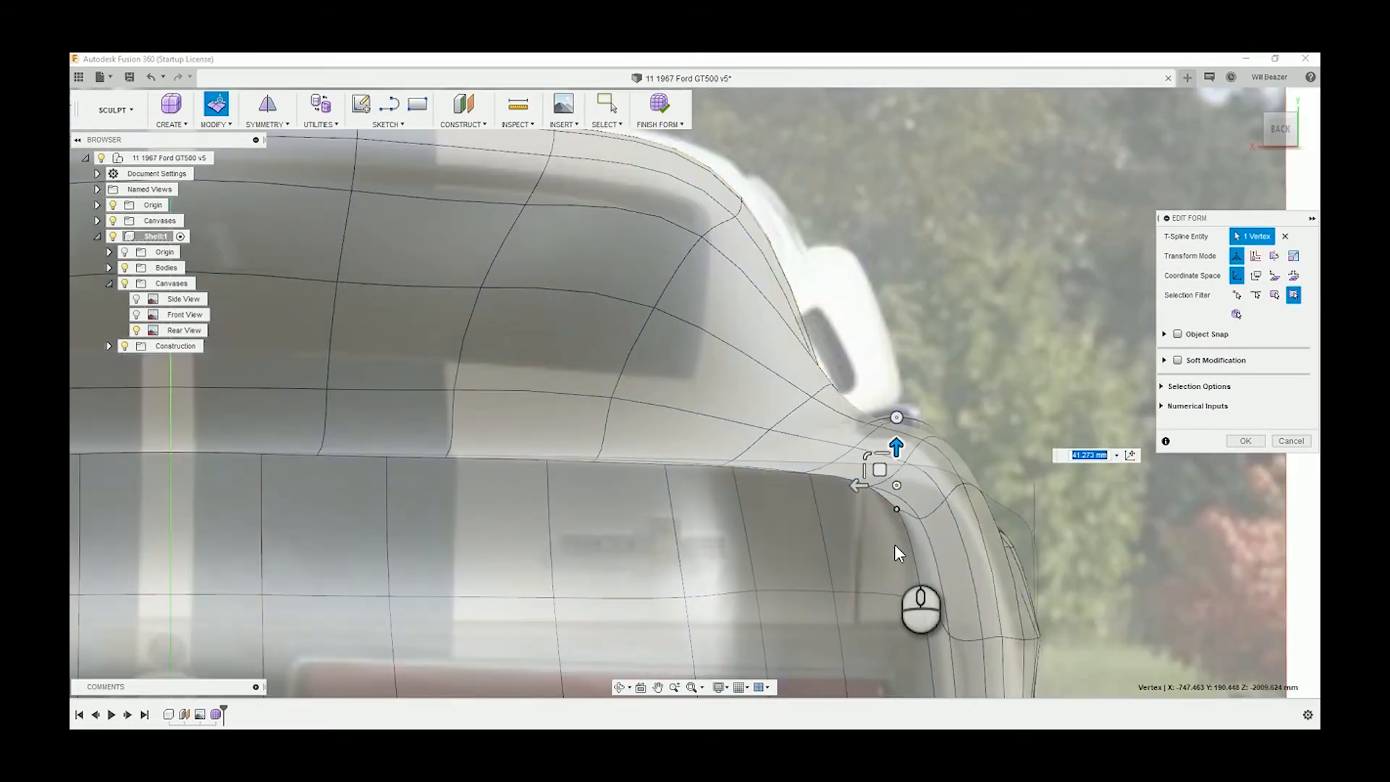
scroll(905, 558, "down", 3)
scroll(907, 568, "down", 3)
middle_click_drag(906, 568, 912, 616, "shift")
scroll(905, 620, "down", 3)
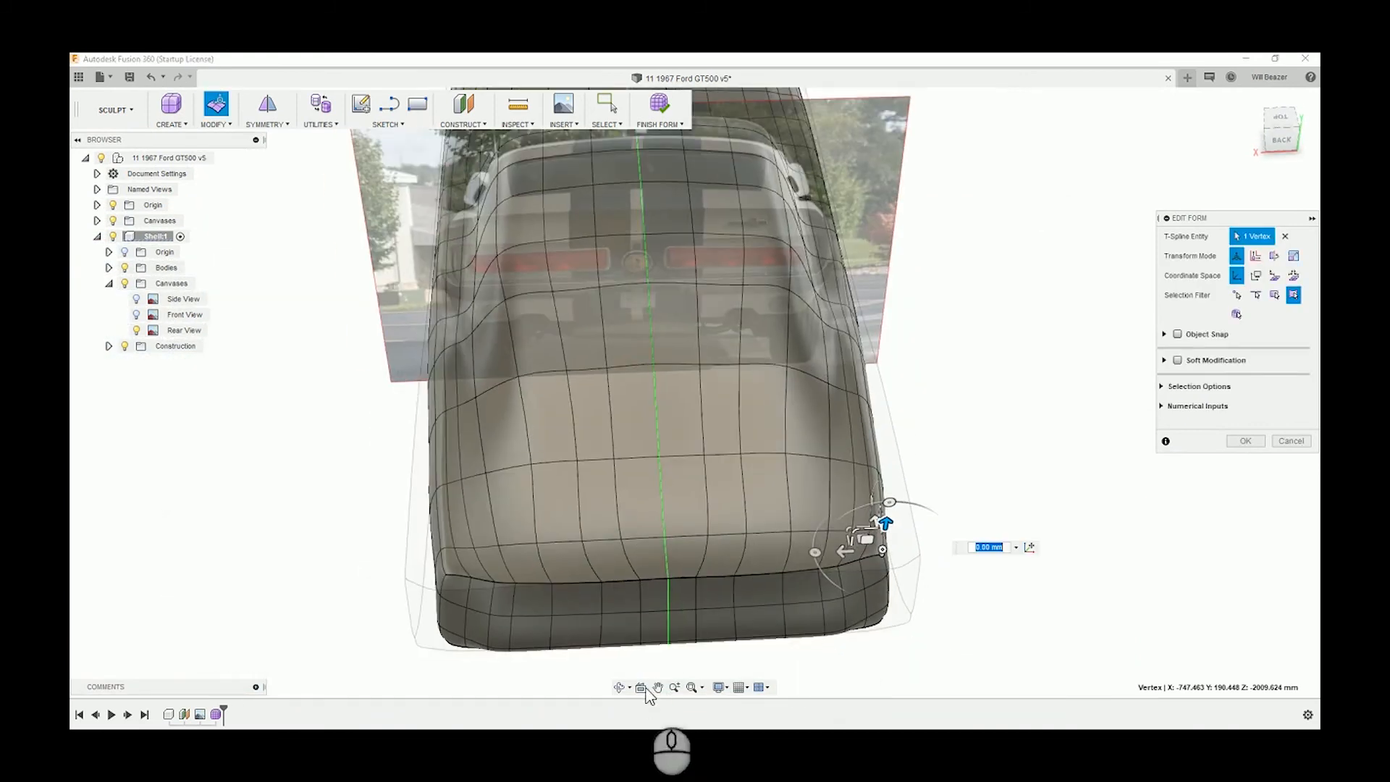
middle_click_drag(652, 652, 556, 627, "shift")
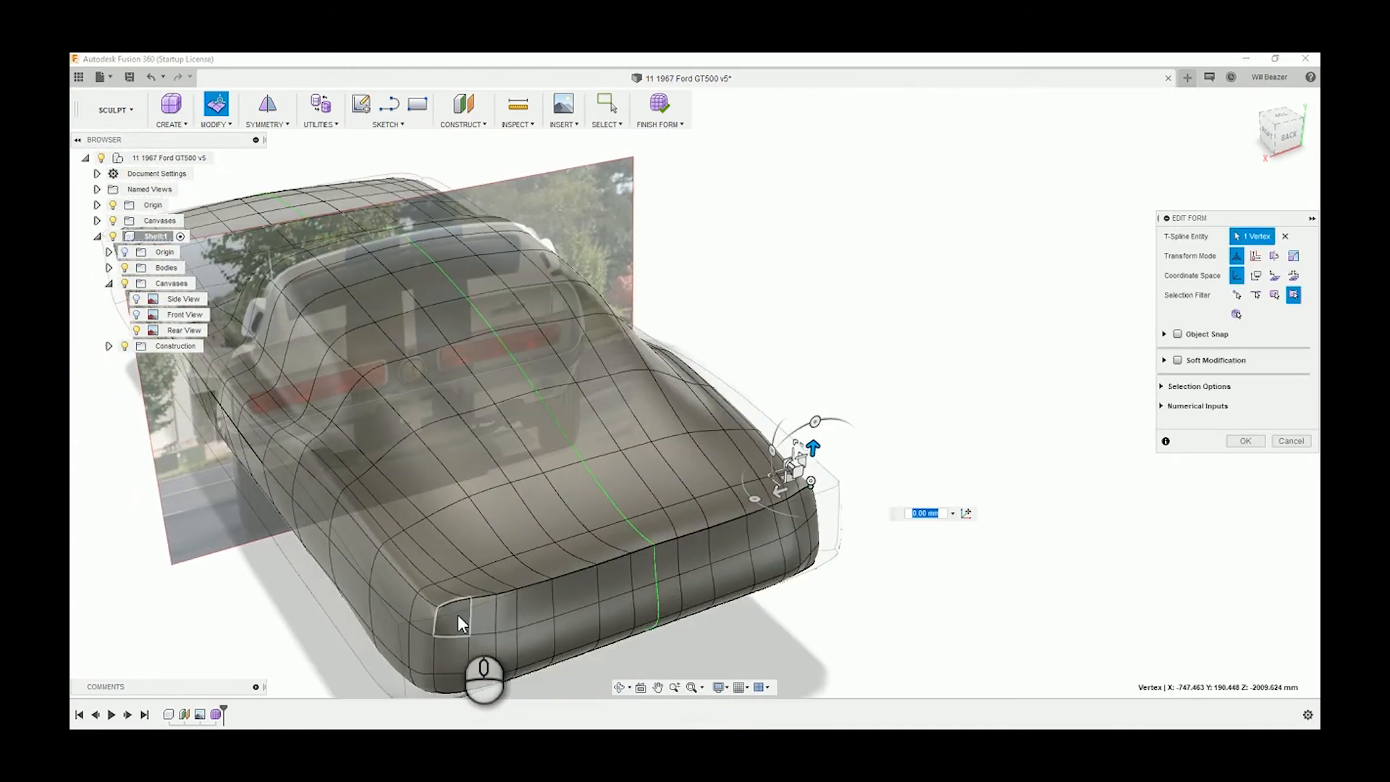
- In the top view, move the two faces at the rear corner of the body rearward about 51.6 mm
left_click(457, 654)
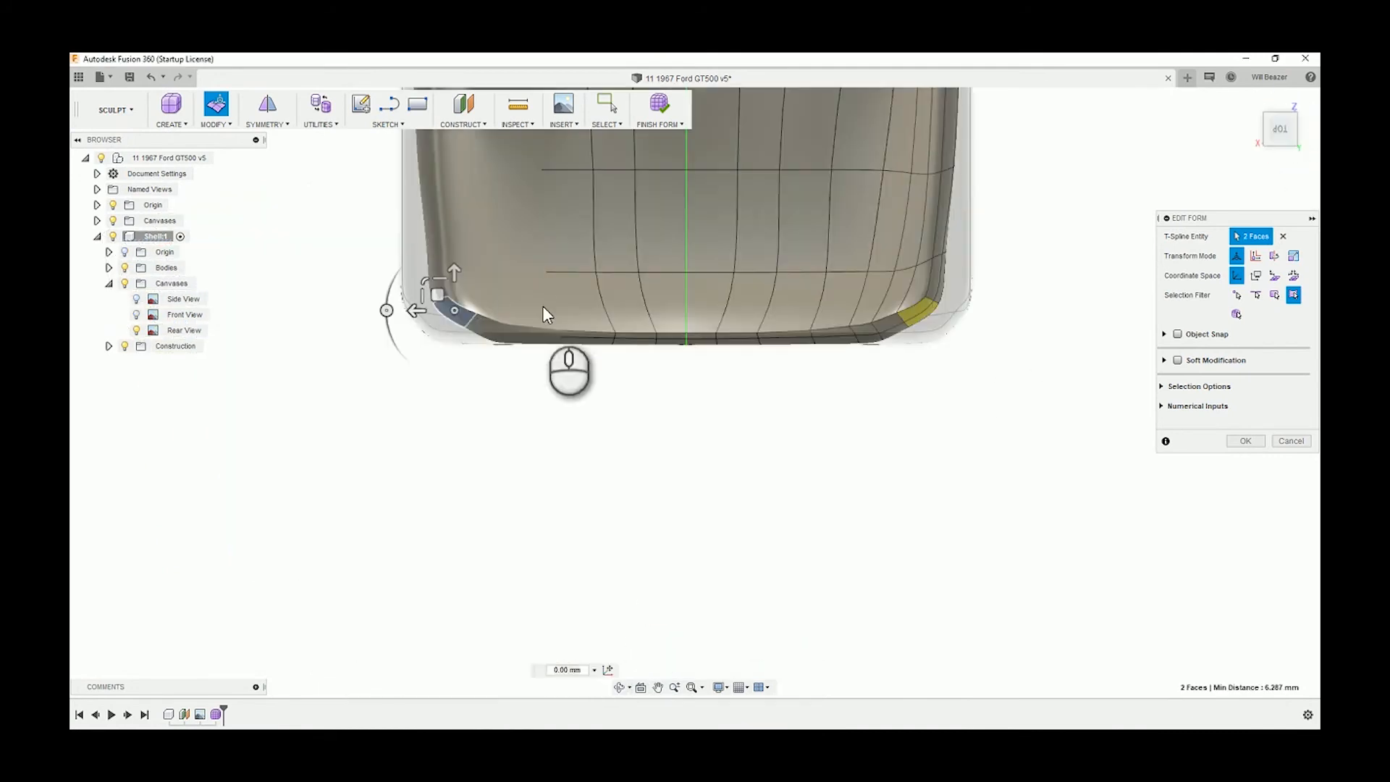
scroll(362, 297, "up", 3)
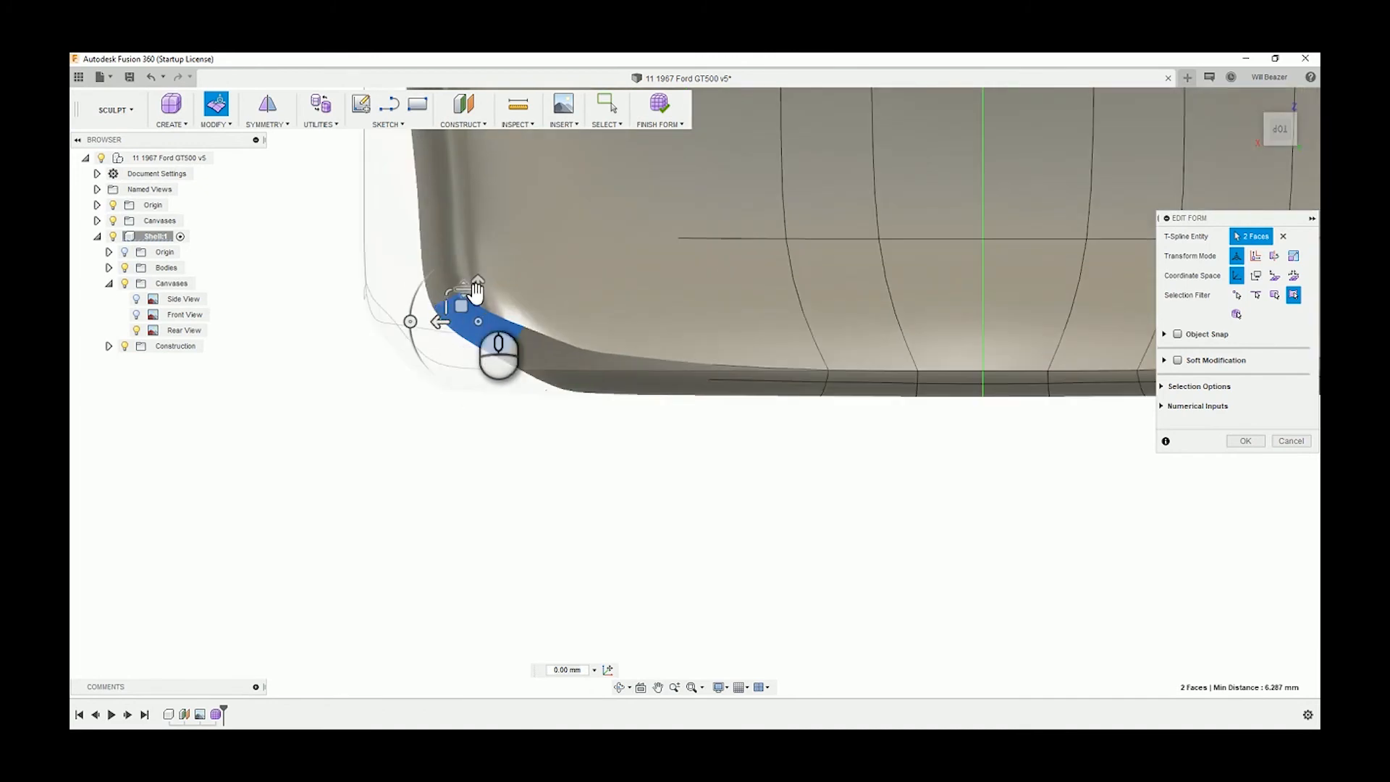
left_click_drag(482, 290, 484, 291)
left_click_drag(483, 295, 458, 335)
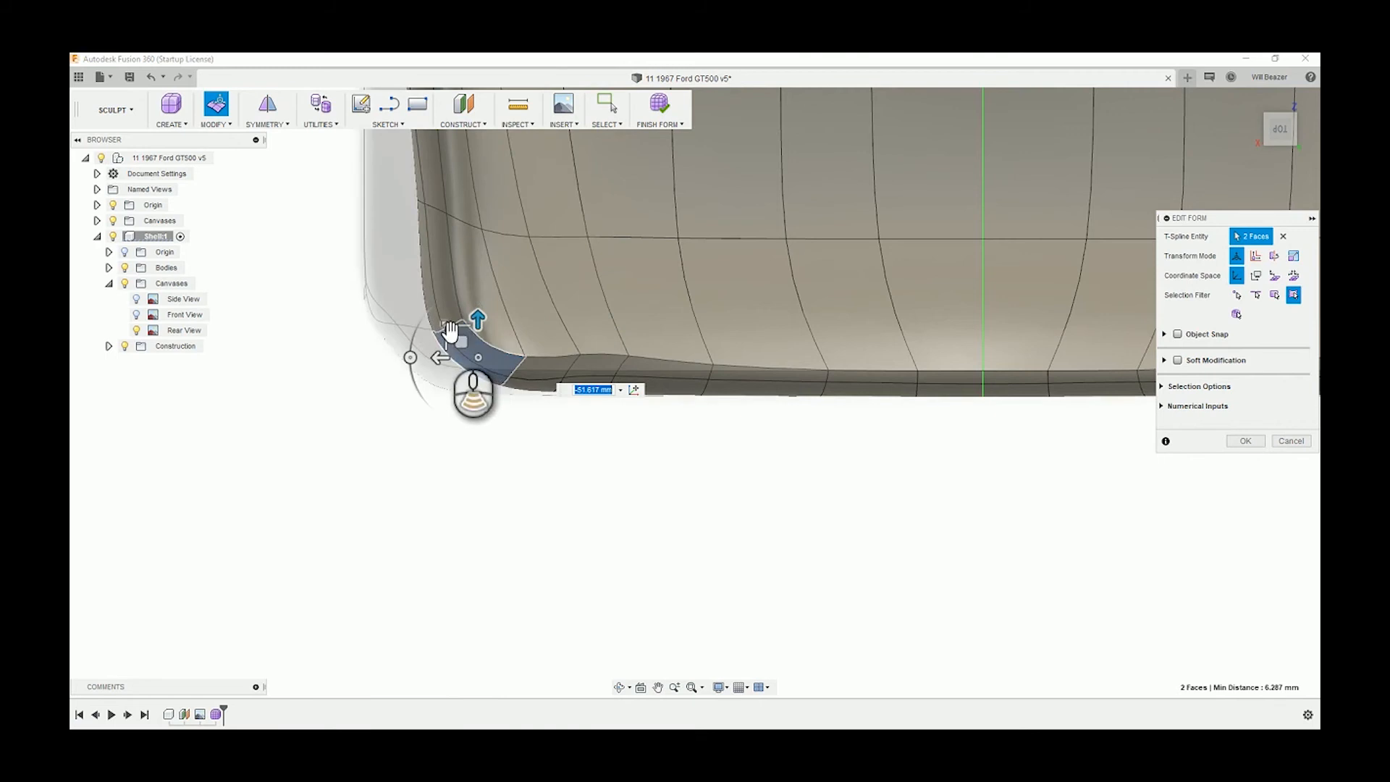
- Move the two adjoining cross edges at the rear corner rearward about 43.8 mm to round out the corner
scroll(448, 327, "down", 5)
left_click(458, 323)
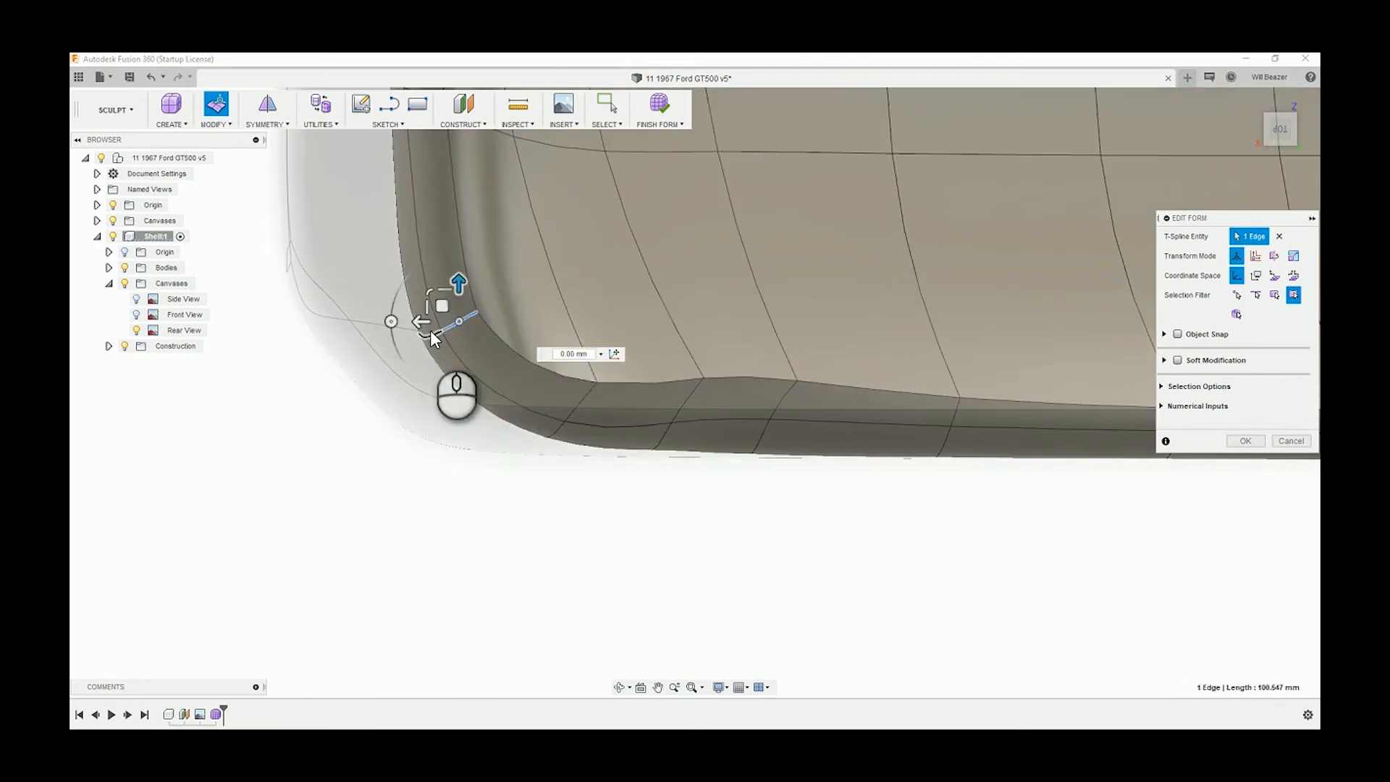
left_click(430, 333, "ctrl")
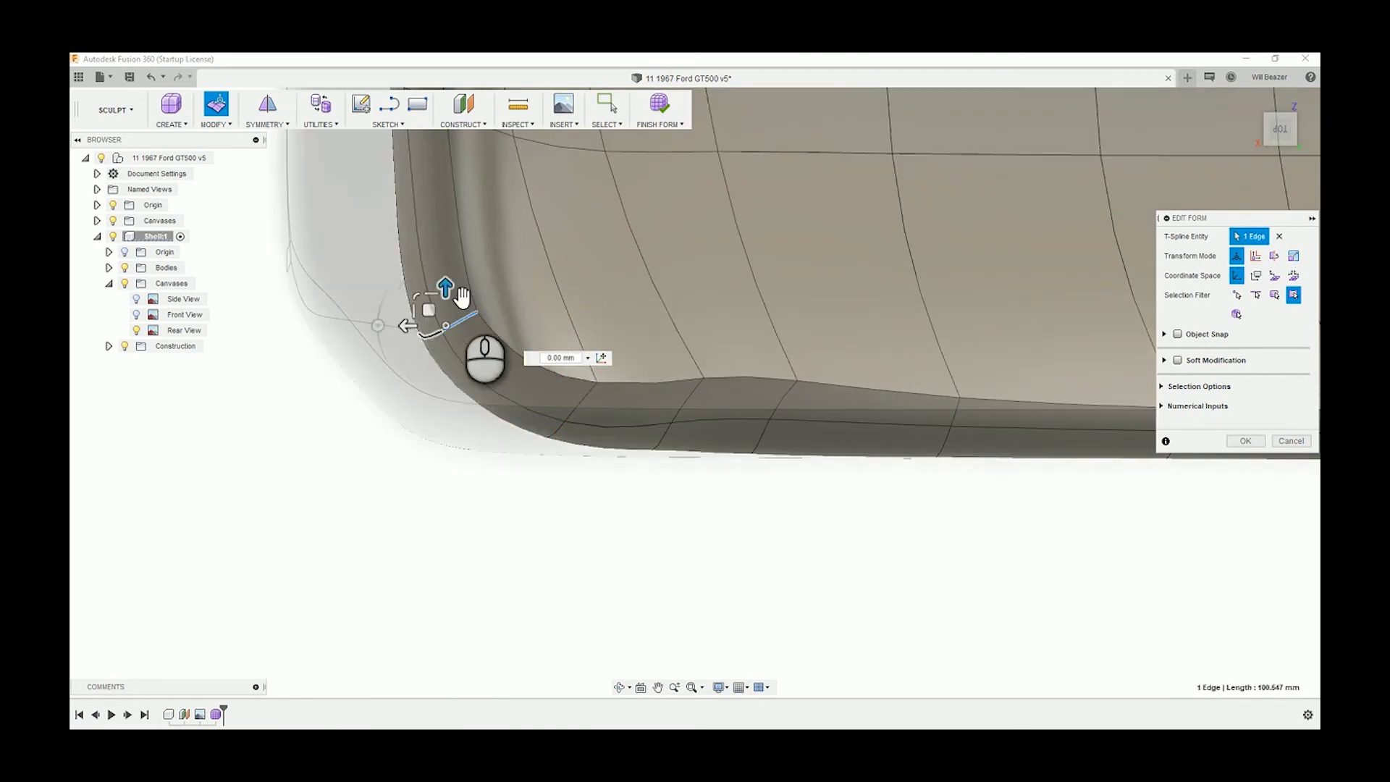
left_click_drag(451, 299, 439, 357)
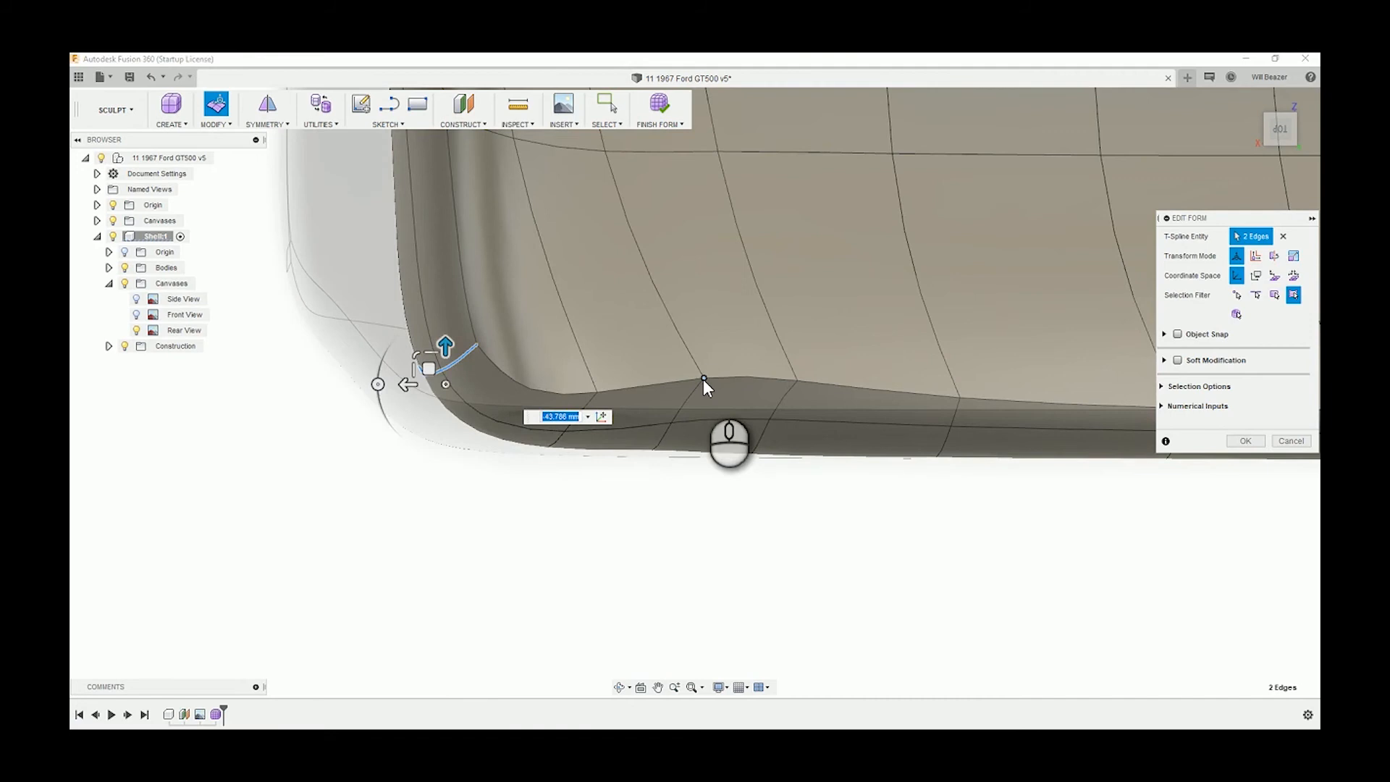
- Move the two forward-bulging vertices of the rear deck edge, inboard of the corner, rearward to straighten the edge
left_click(703, 378)
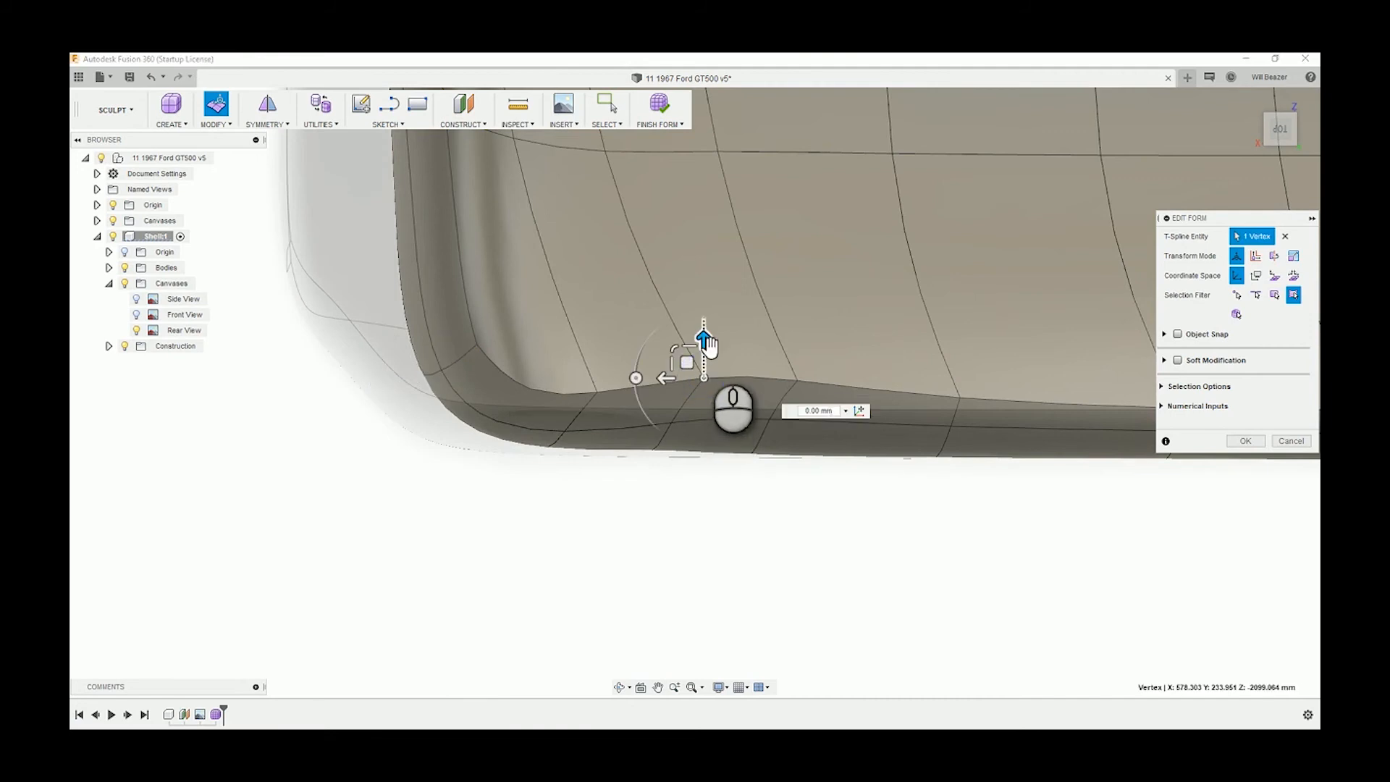
left_click_drag(708, 349, 706, 370)
left_click(797, 386)
left_click_drag(801, 352, 800, 373)
- Nudge the deck-edge vertex nearest the corner about 5.4 mm forward and its inboard neighbour about 6.8 mm rearward
left_click(598, 393)
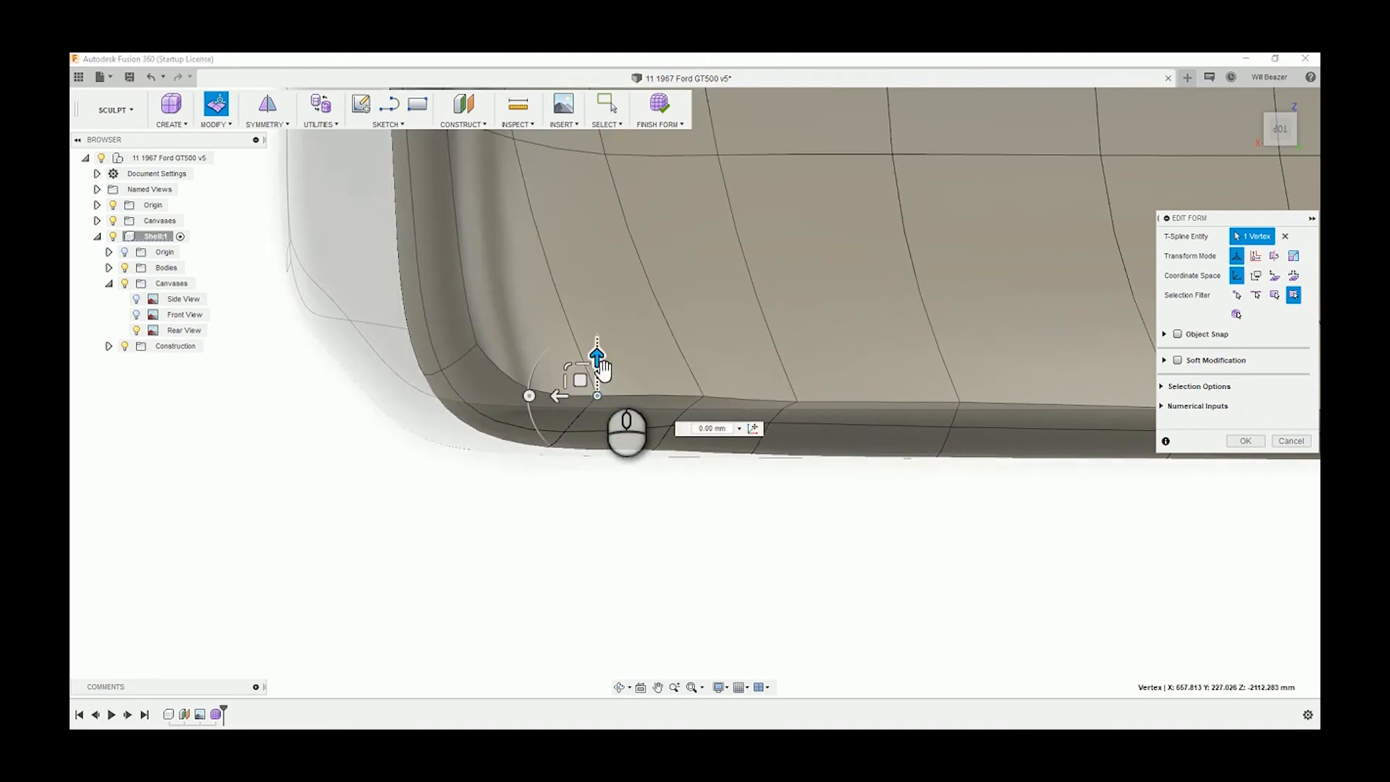
left_click_drag(602, 369, 601, 366)
left_click(701, 395)
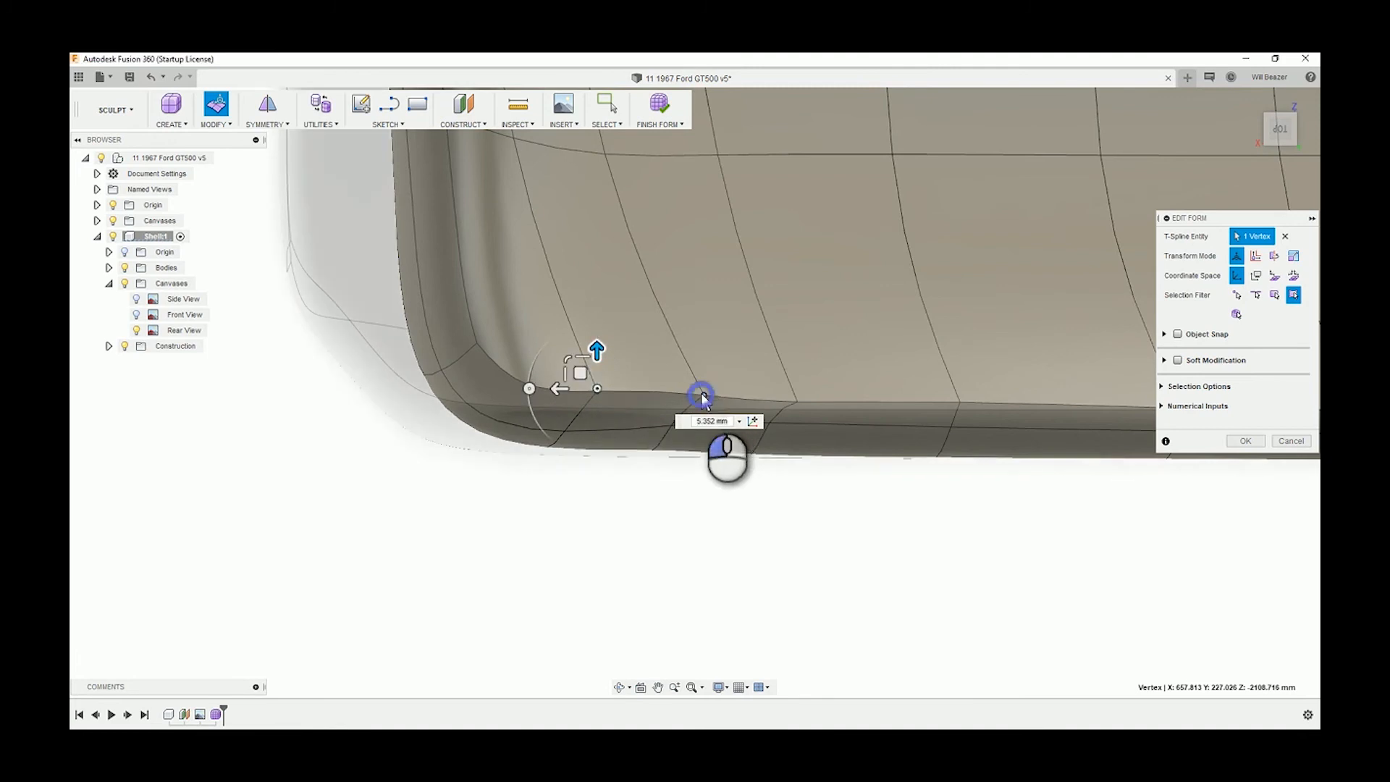
left_click_drag(704, 361, 704, 375)
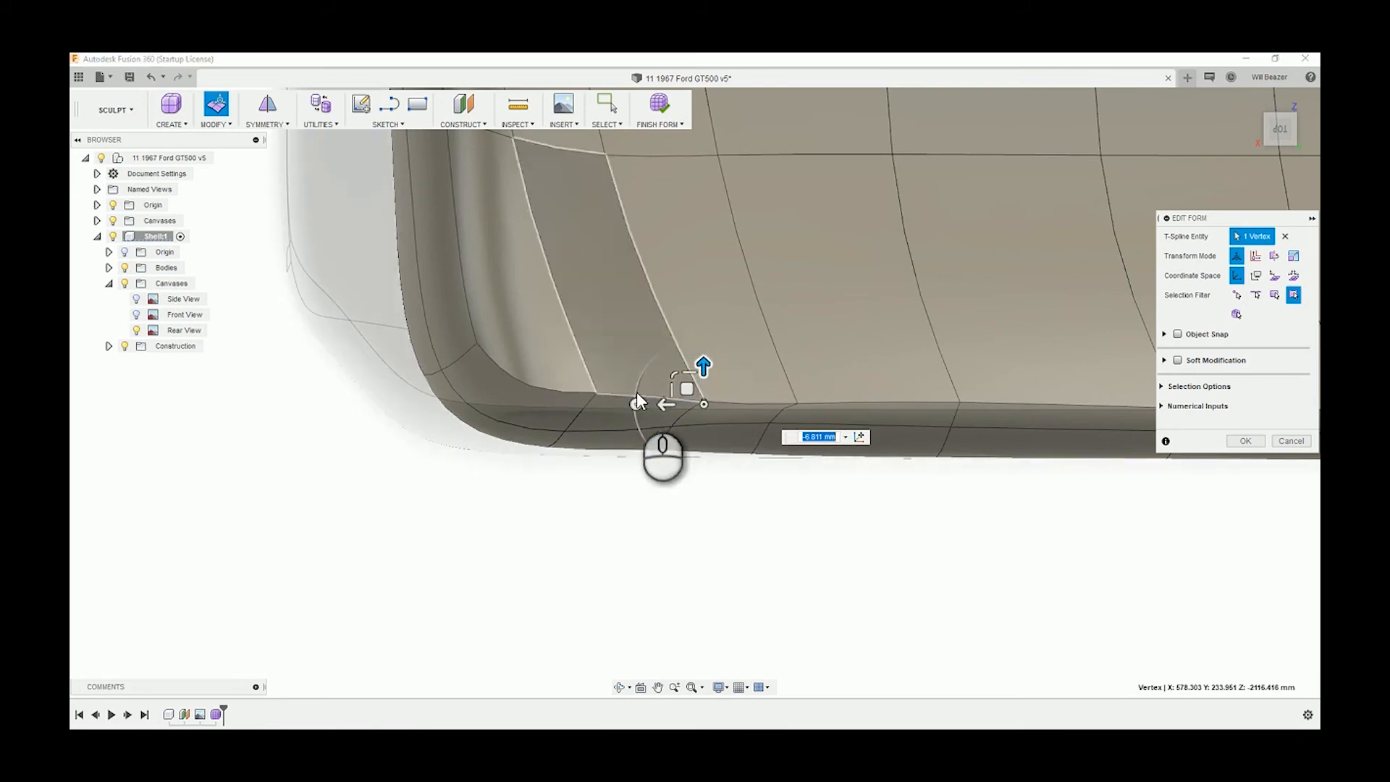
left_click(598, 393)
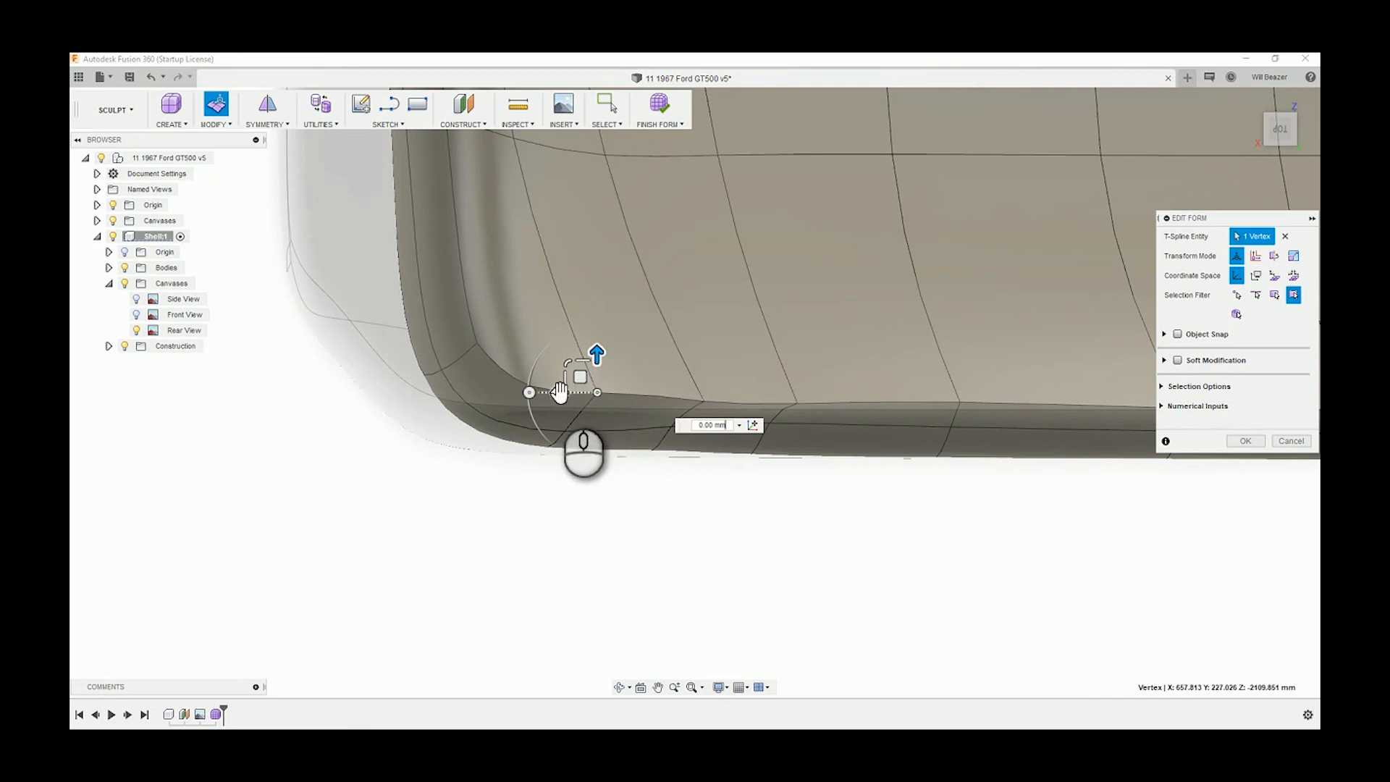
left_click(654, 561)
- Examine the rear deck edge from above and compare the rear corners with the rear reference image in the back view
scroll(655, 561, "up", 3)
scroll(918, 528, "up", 6)
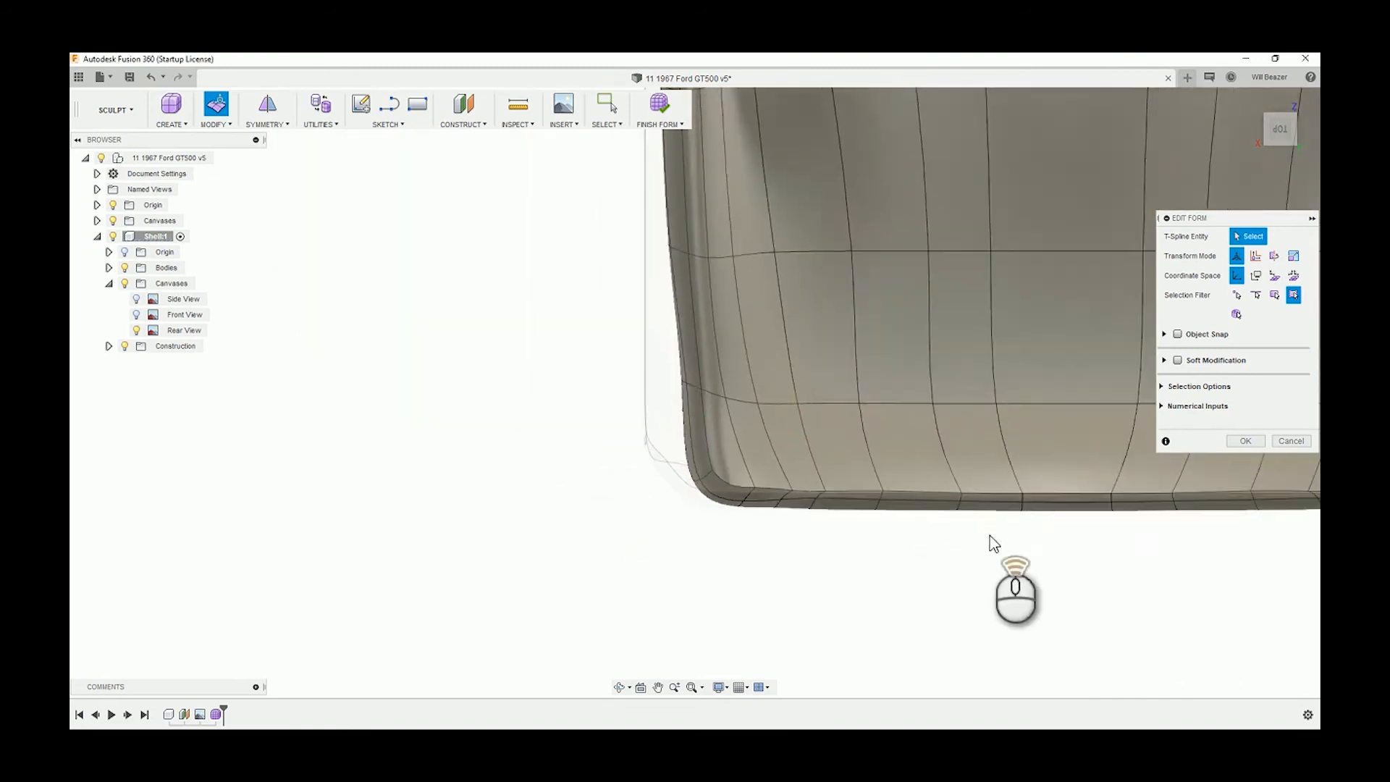
scroll(1266, 514, "down", 5)
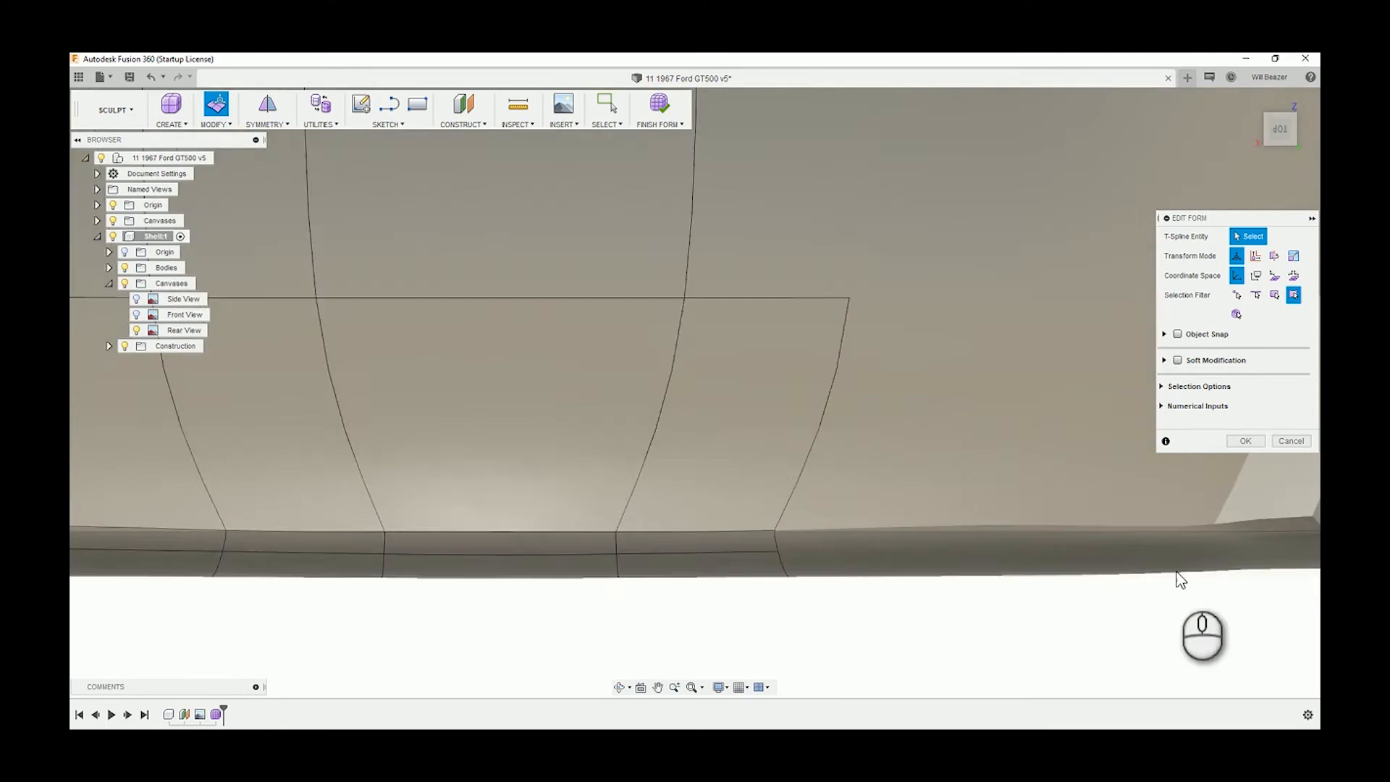
scroll(699, 651, "up", 5)
mouse_move(696, 645)
middle_mouse_down("shift")
mouse_move(683, 598)
mouse_move(636, 620)
mouse_move(631, 644)
mouse_move(680, 624)
middle_mouse_up("shift")
scroll(631, 656, "down", 4)
scroll(652, 674, "up", 3)
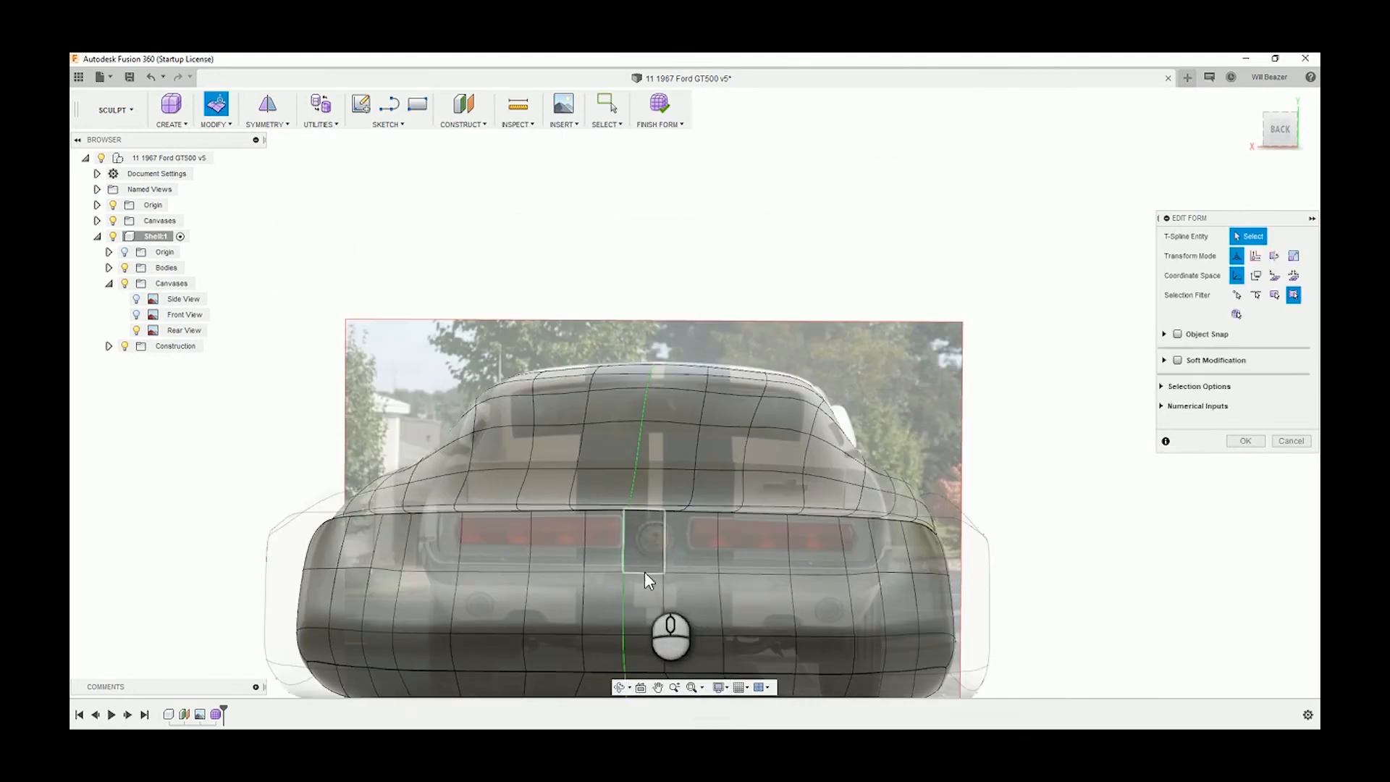
scroll(645, 626, "up", 4)
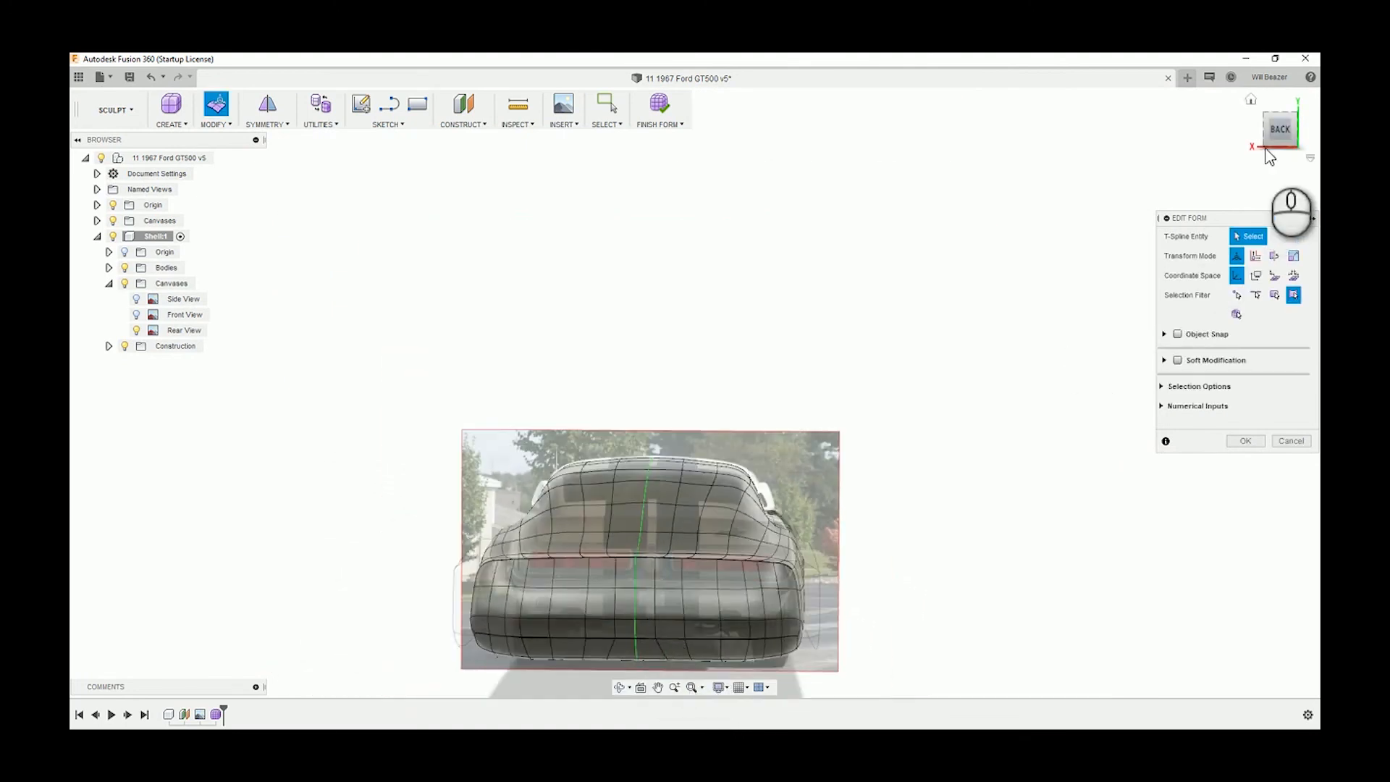
scroll(697, 523, "down", 3)
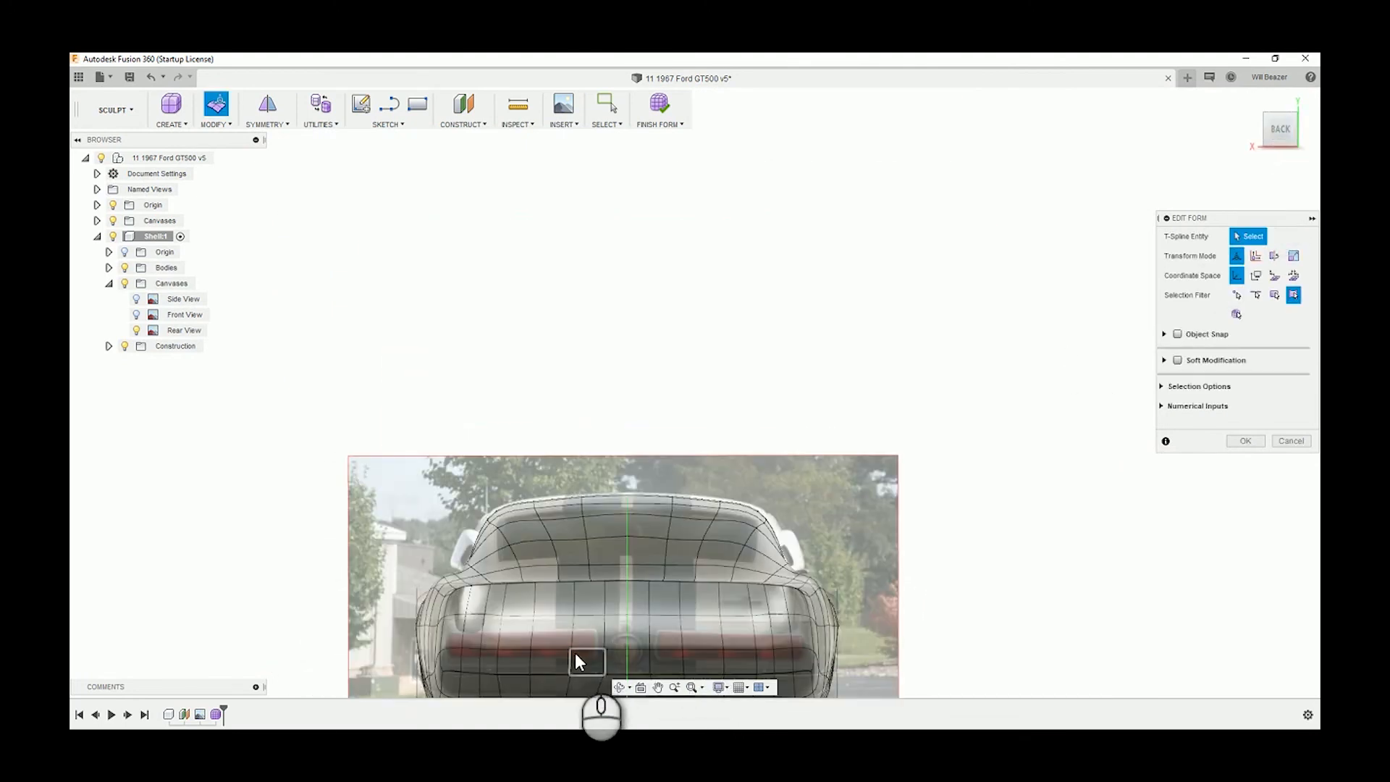
middle_click_drag(575, 654, 583, 507)
scroll(428, 460, "down", 5)
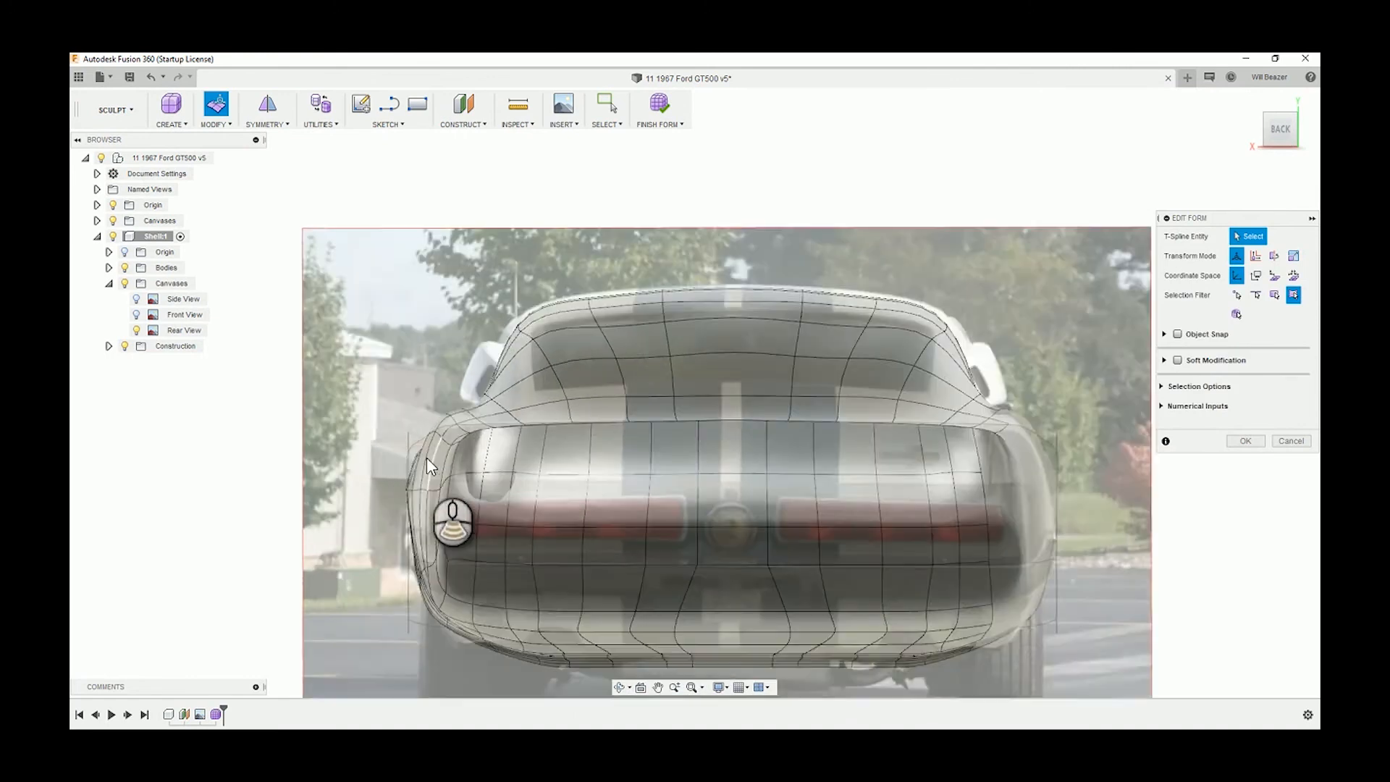
scroll(483, 455, "down", 2)
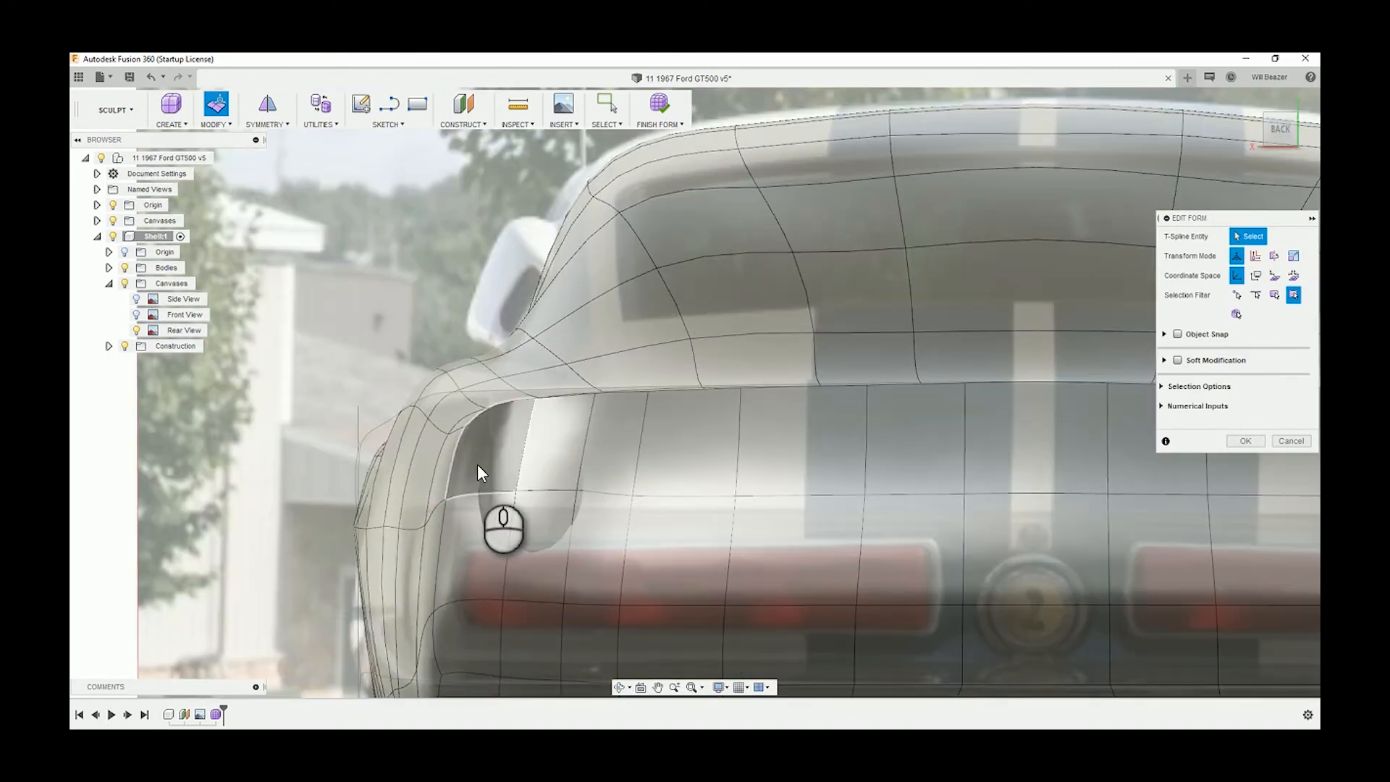
scroll(505, 480, "up", 4)
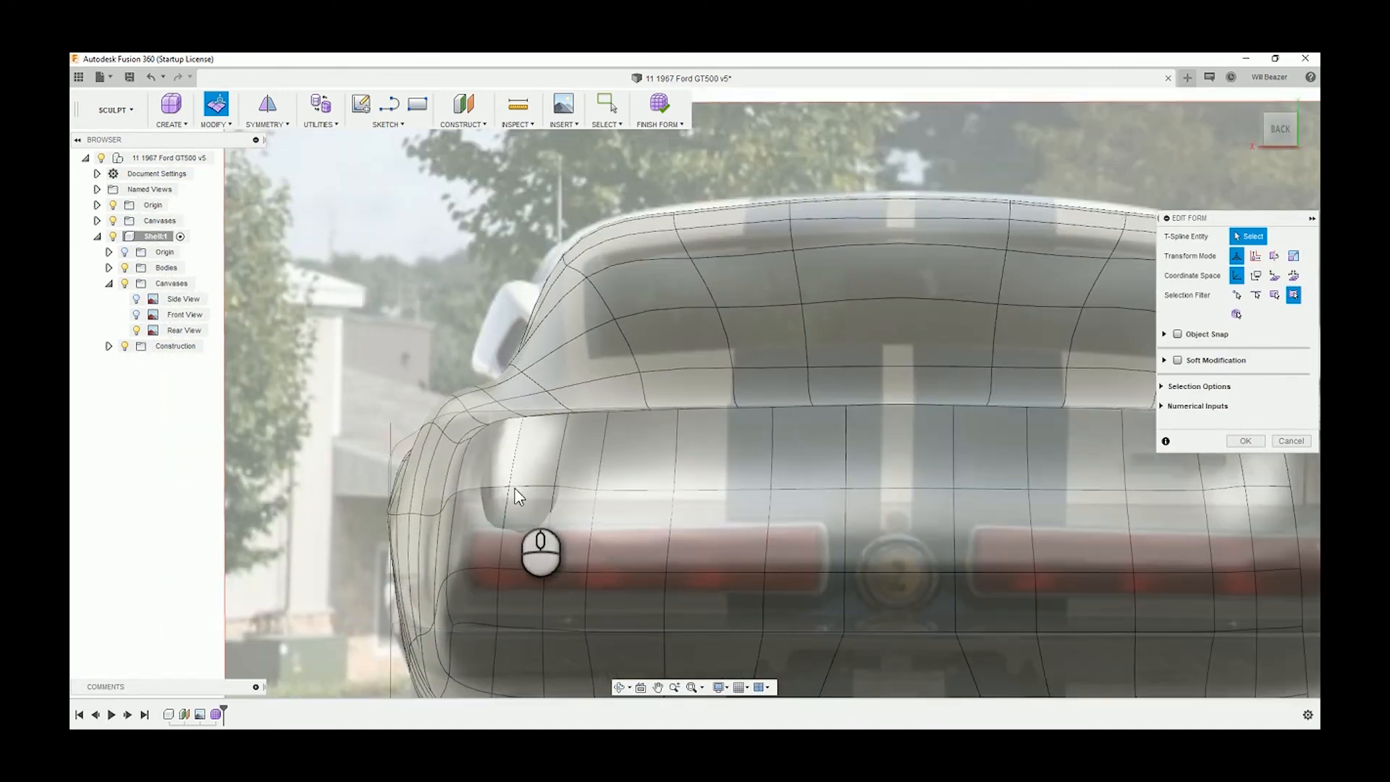
middle_click_drag(500, 474, 723, 481, "shift")
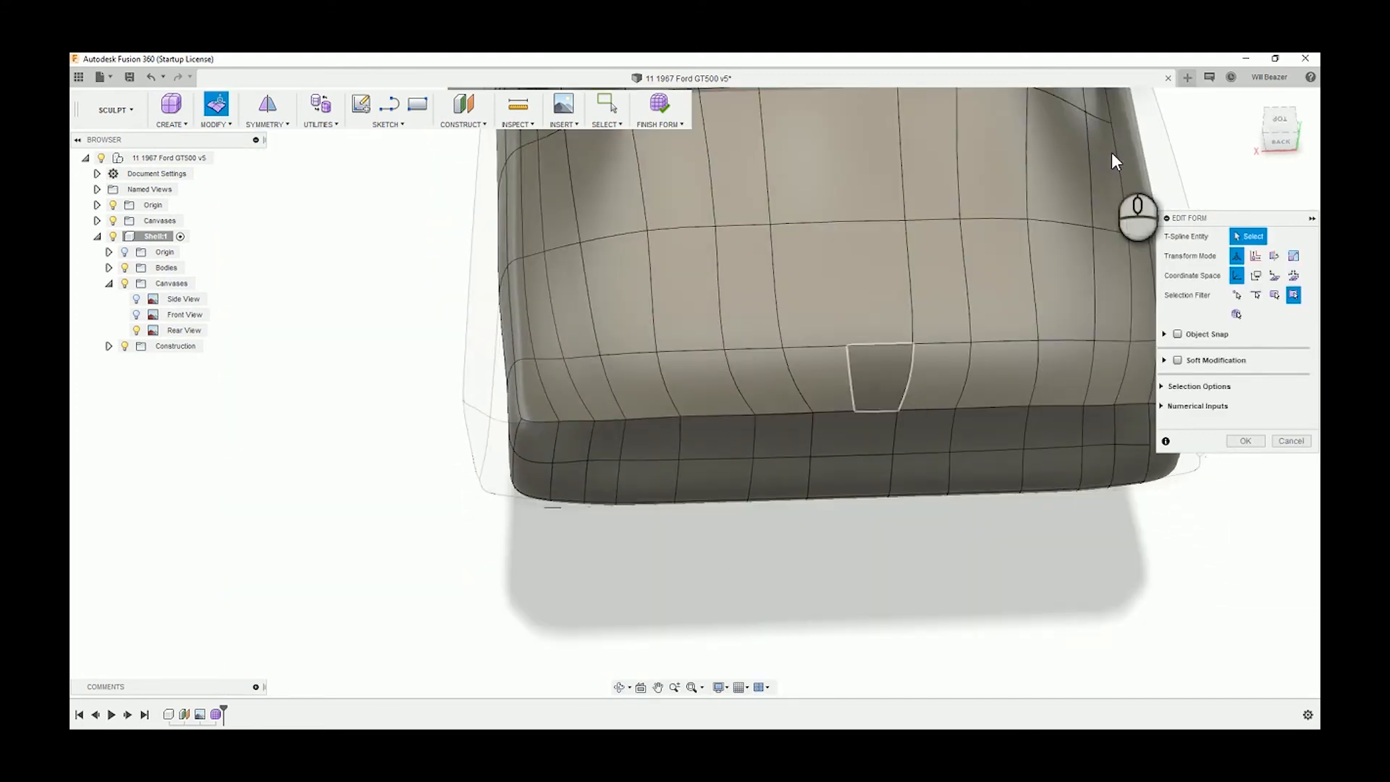
- In the top view, select the rearmost band of faces on one side and move it outward about 36.8 mm
left_click(1274, 129)
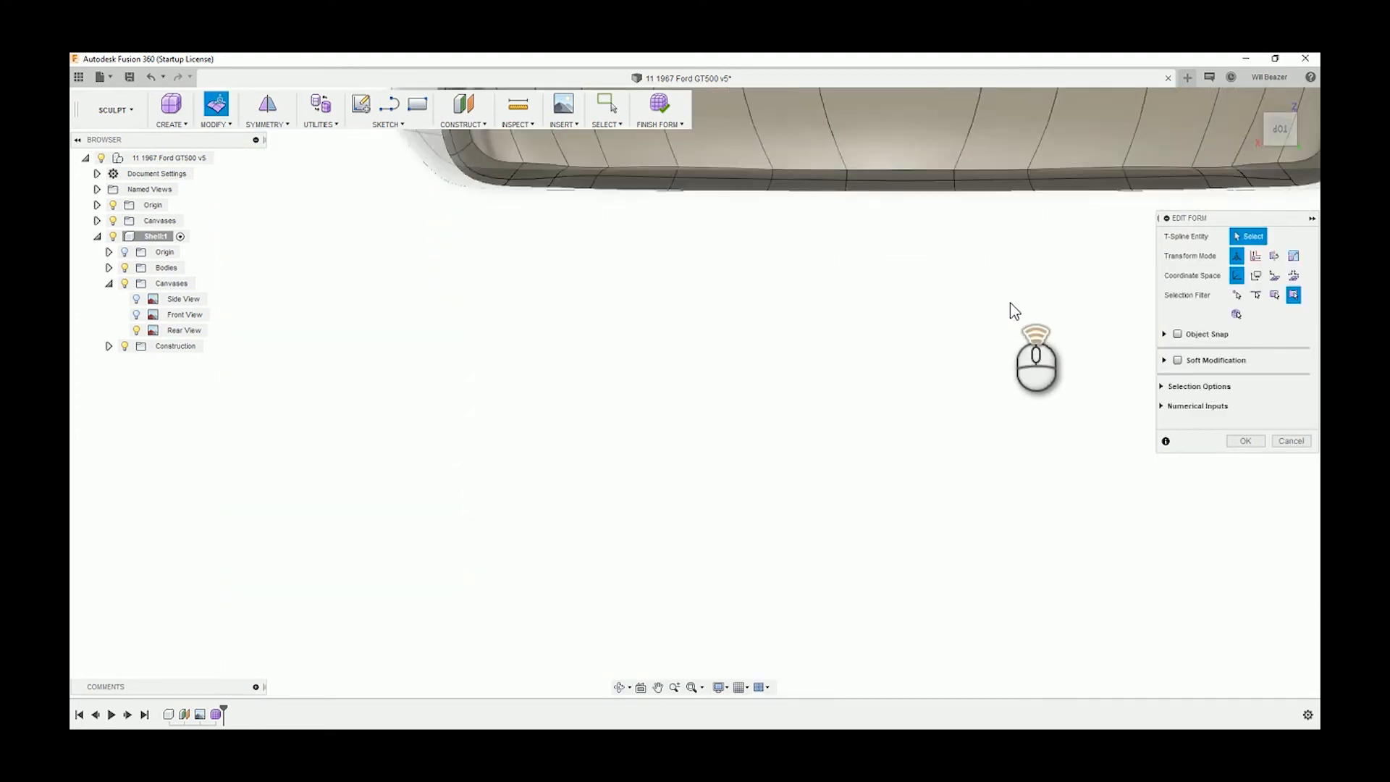
scroll(1009, 301, "down", 3)
middle_click_drag(1009, 301, 928, 409)
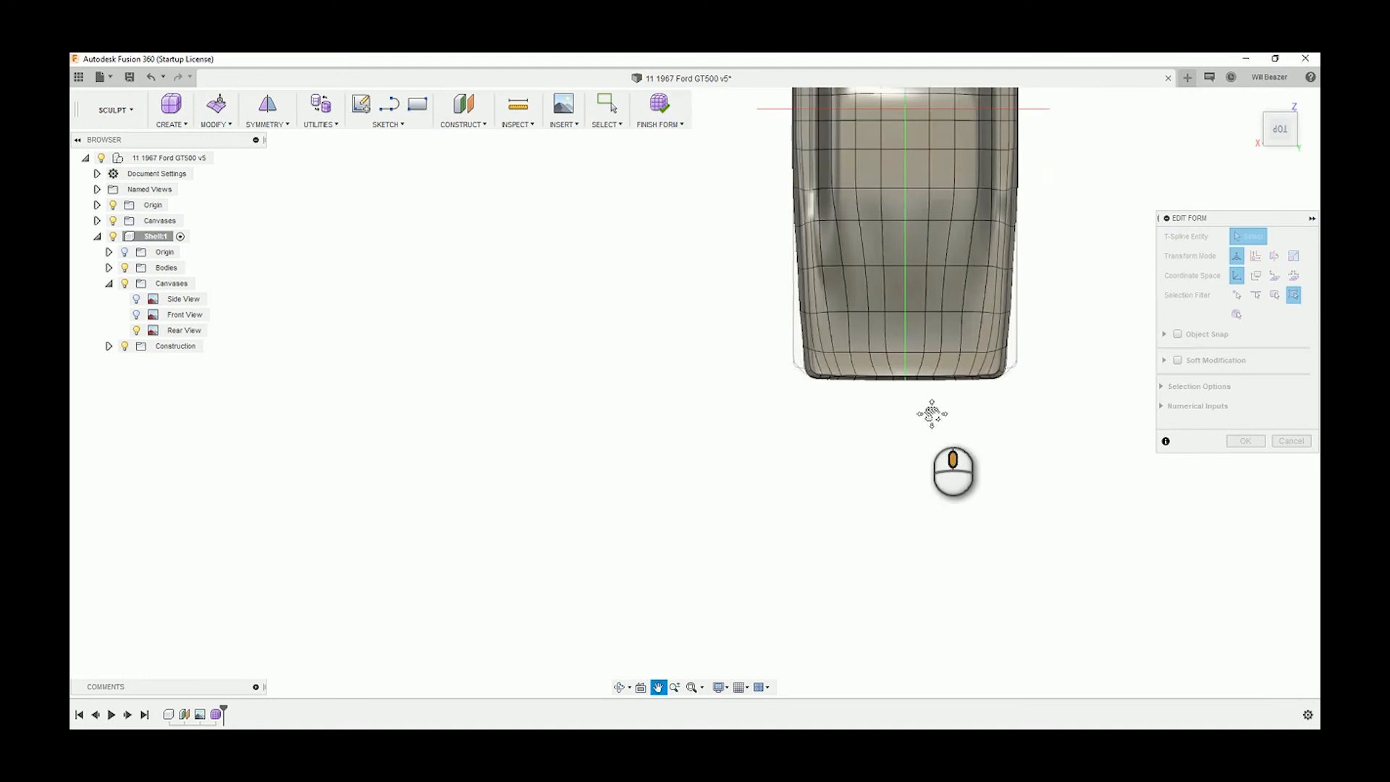
scroll(895, 391, "down", 1)
scroll(895, 391, "up", 2)
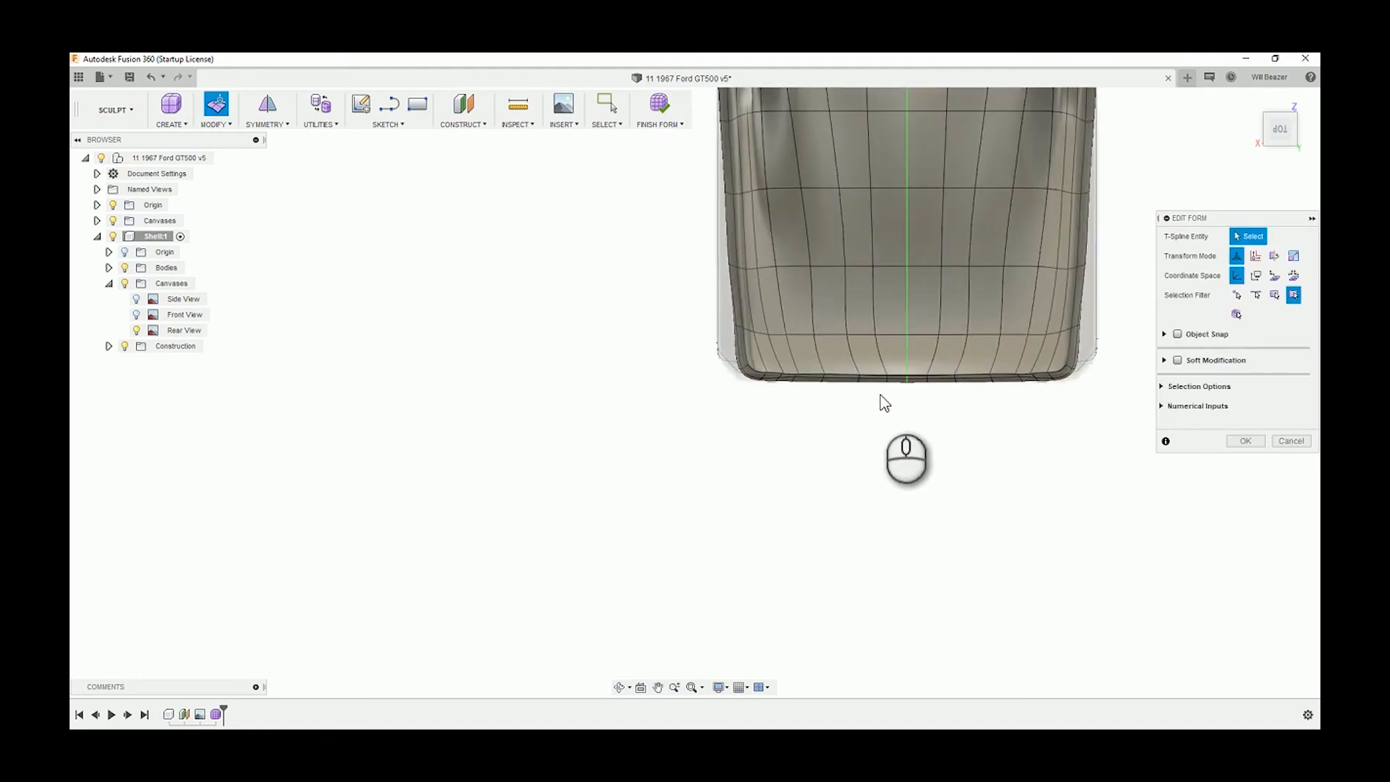
left_click_drag(887, 398, 728, 347)
left_click_drag(795, 381, 767, 358)
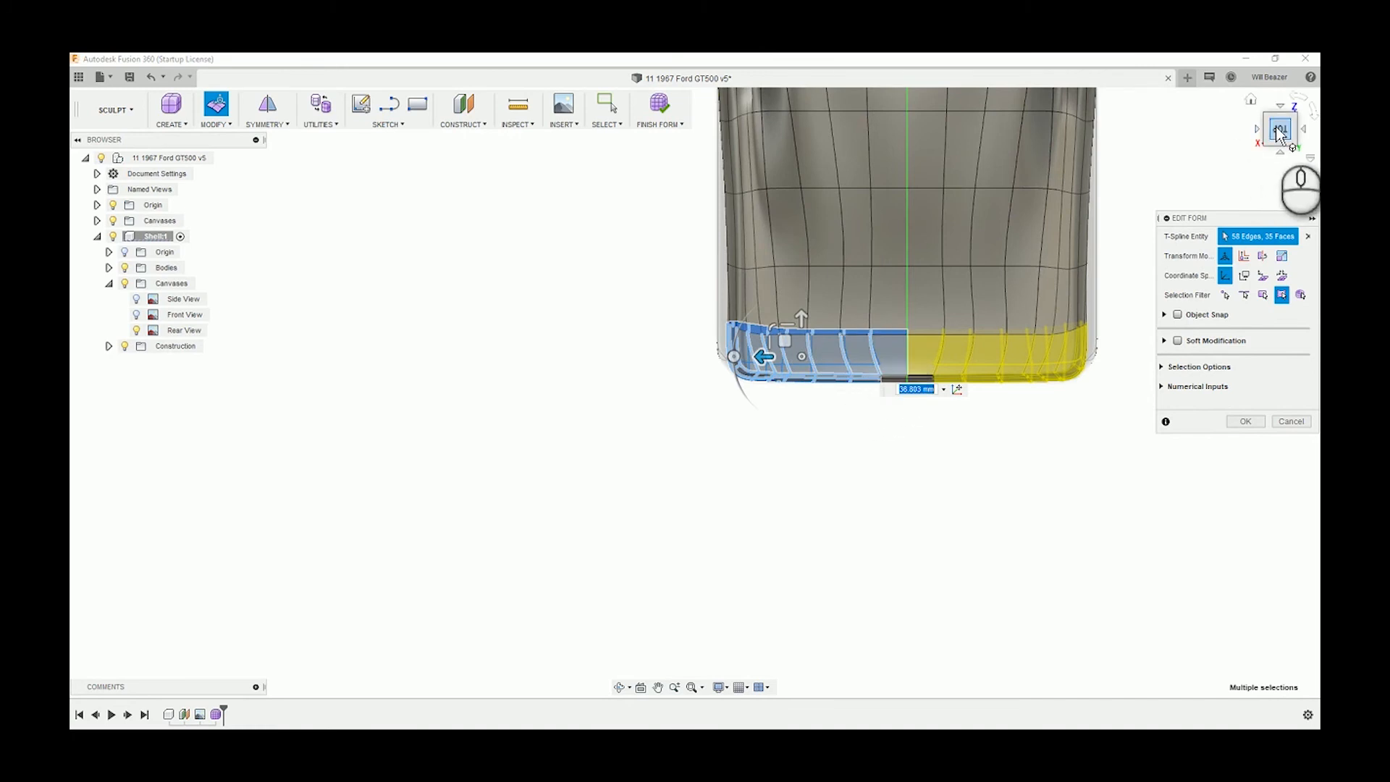
- Reduce the outward shift of the rearmost band to about 22.8 mm, matching the rear reference image in the back view
left_click(1280, 150)
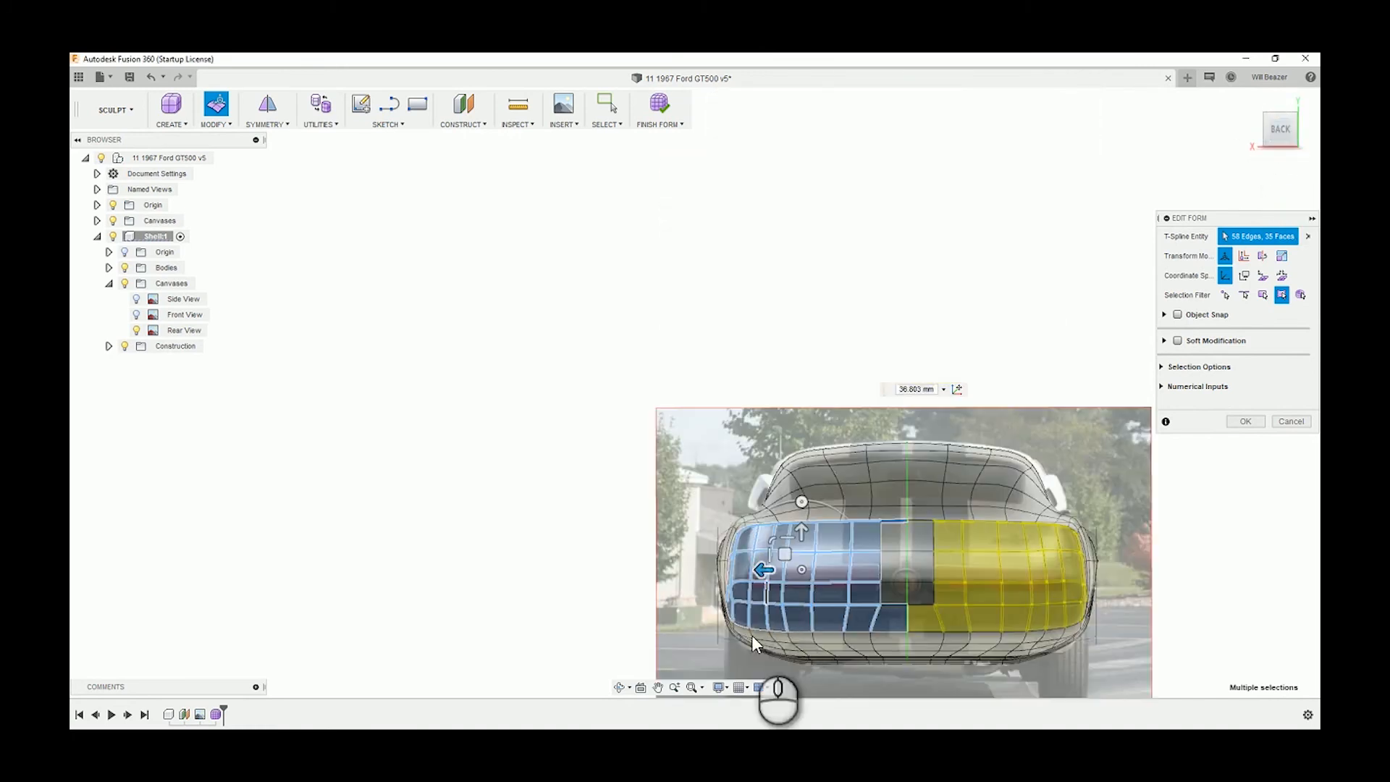
scroll(750, 546, "up", 5)
scroll(750, 546, "up", 4)
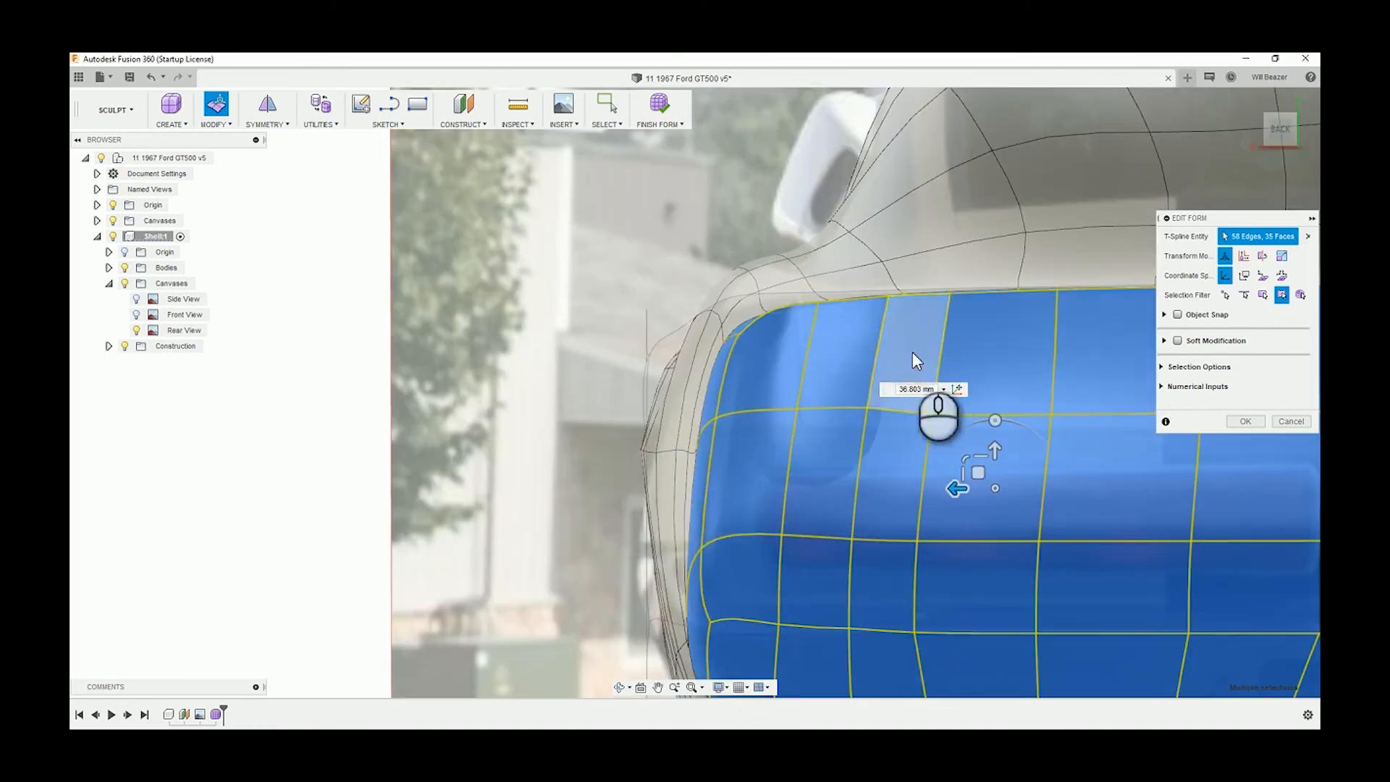
left_click_drag(957, 489, 973, 504)
scroll(764, 431, "down", 5)
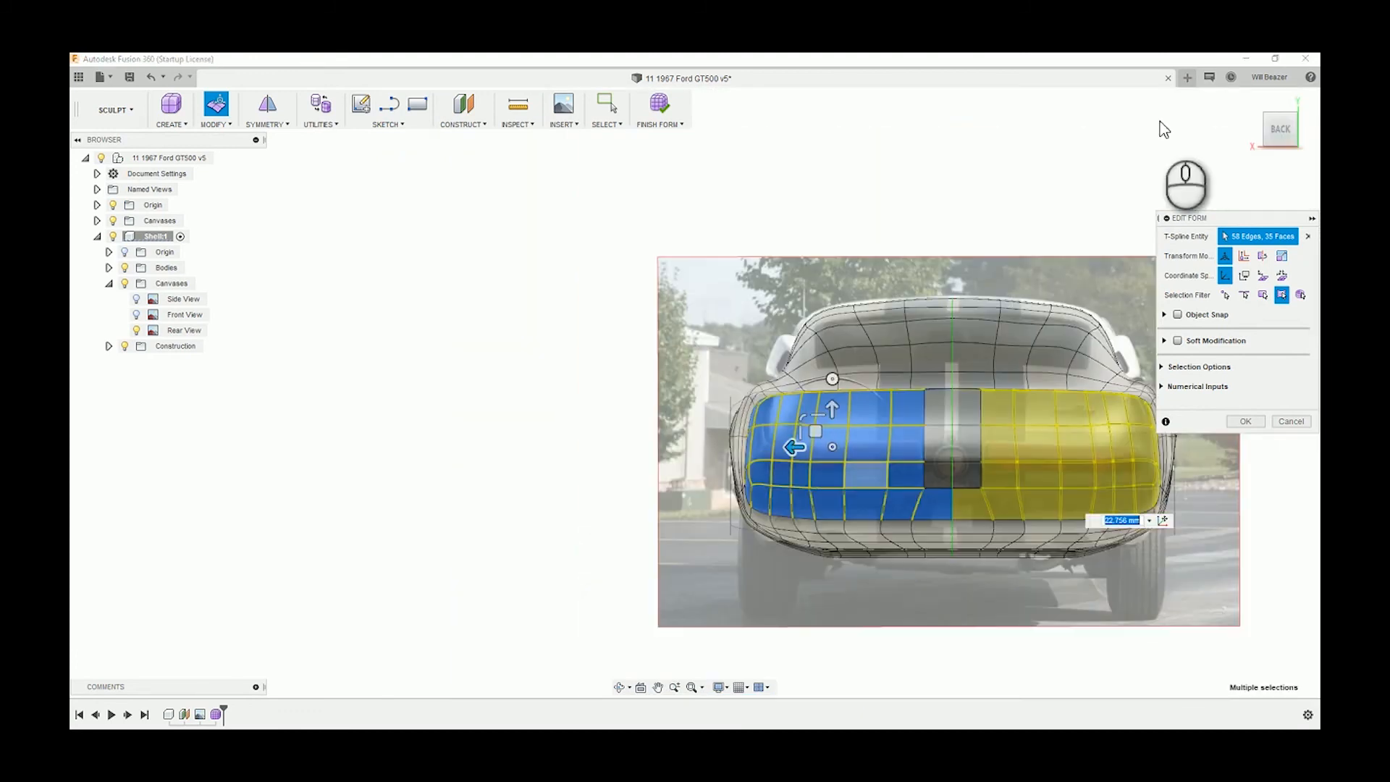
left_click(1279, 109)
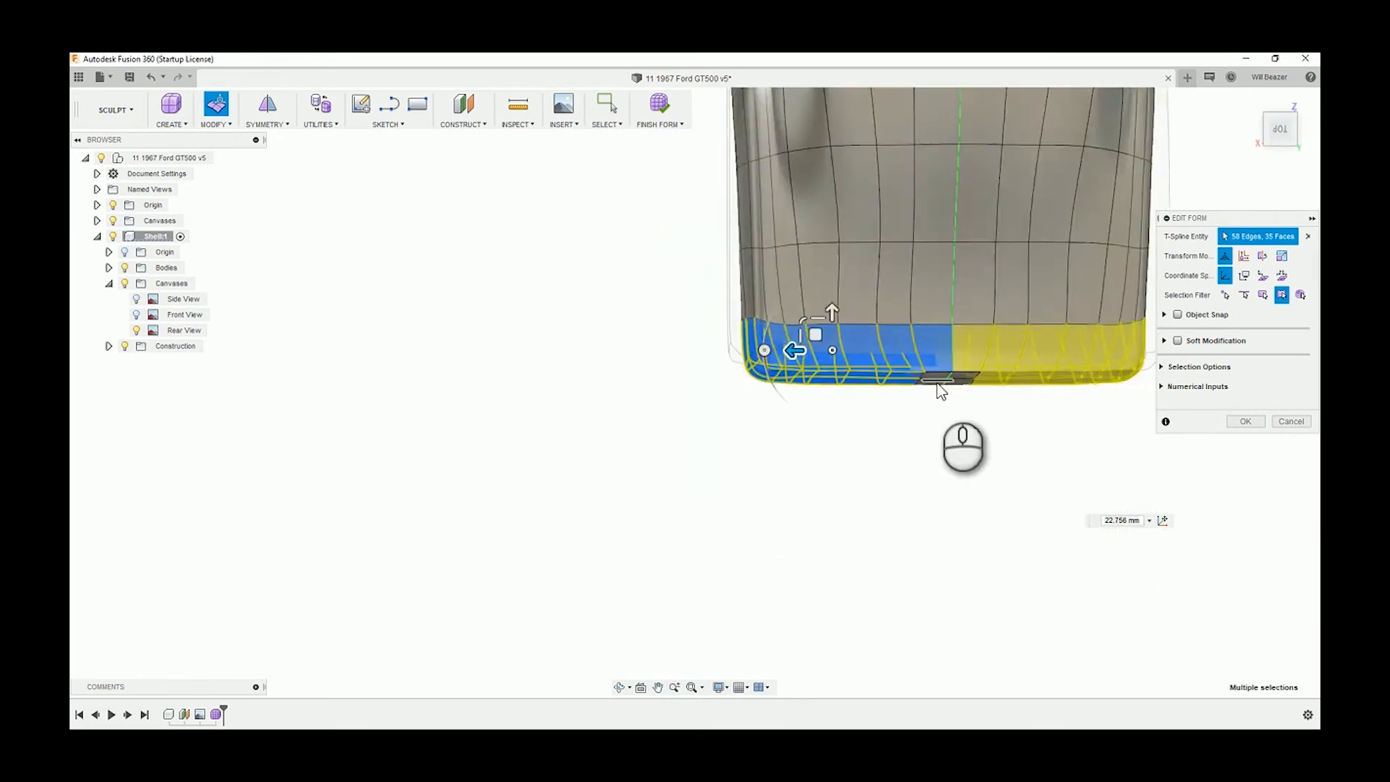
left_click(901, 467)
- Select the next band of faces ahead of the rear end on the same side and shift it slightly outward
scroll(890, 344, "down", 2)
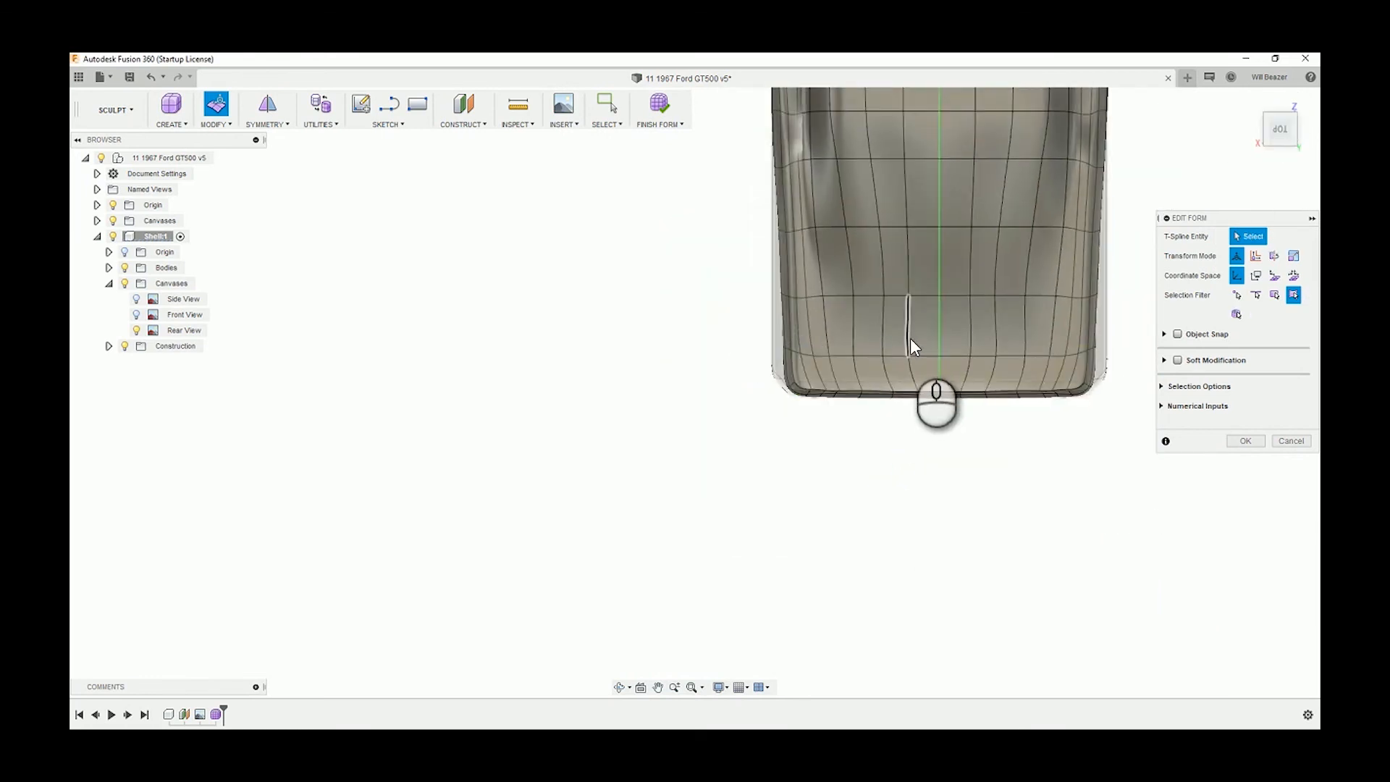
left_click_drag(916, 345, 770, 323)
left_click_drag(919, 323, 778, 314)
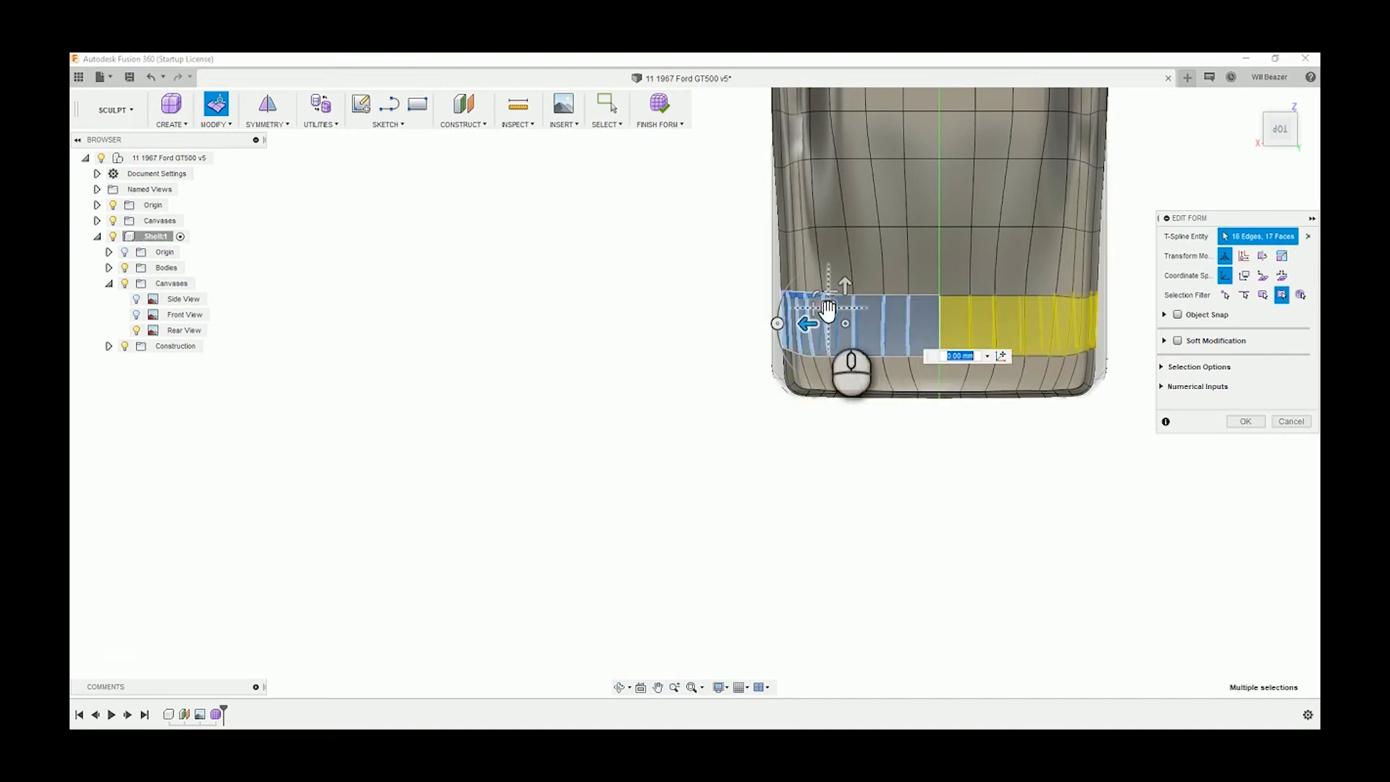
scroll(845, 301, "up", 3)
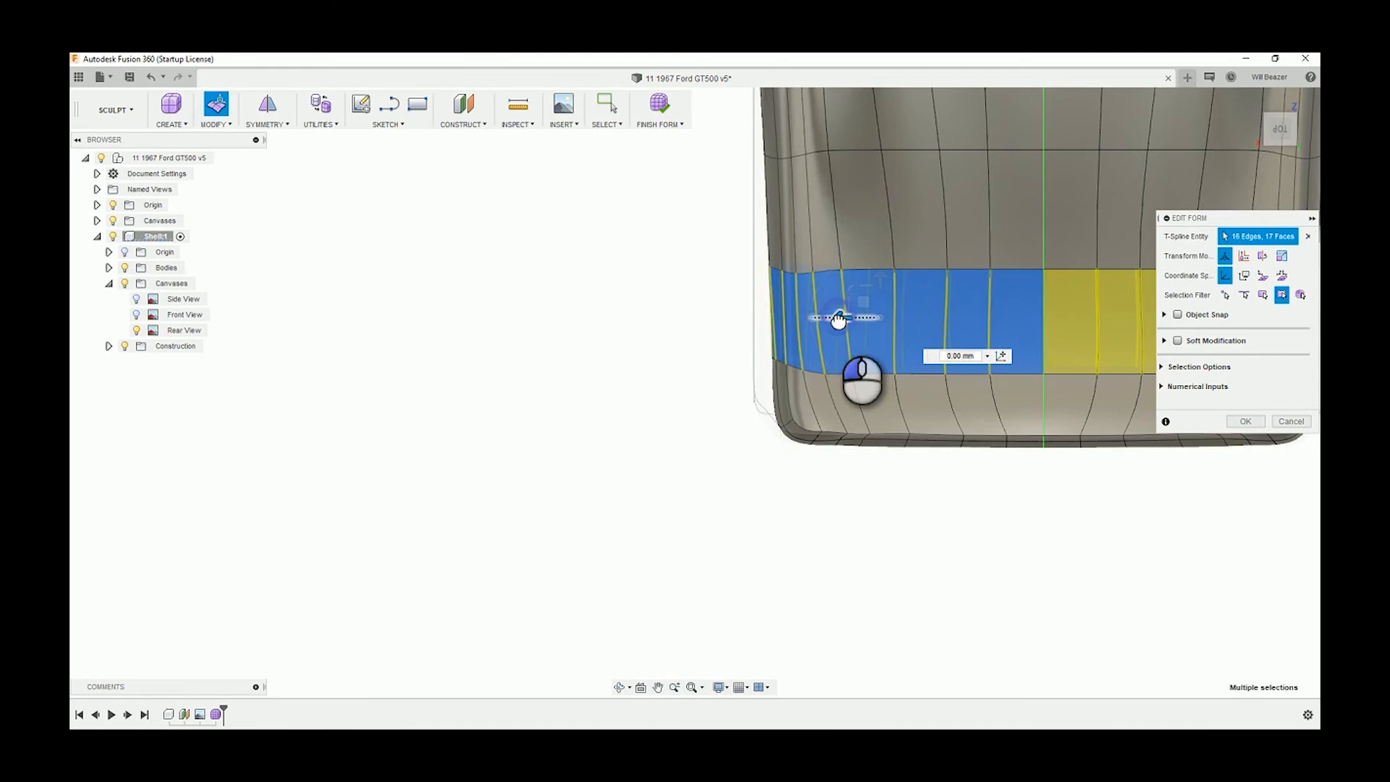
left_click_drag(841, 317, 837, 322)
left_click(749, 313)
- In the back view, adjust the height of the corner-side vertex on the edge below the tail light and lower its inboard neighbour about 4.3 mm
scroll(749, 333, "down", 5)
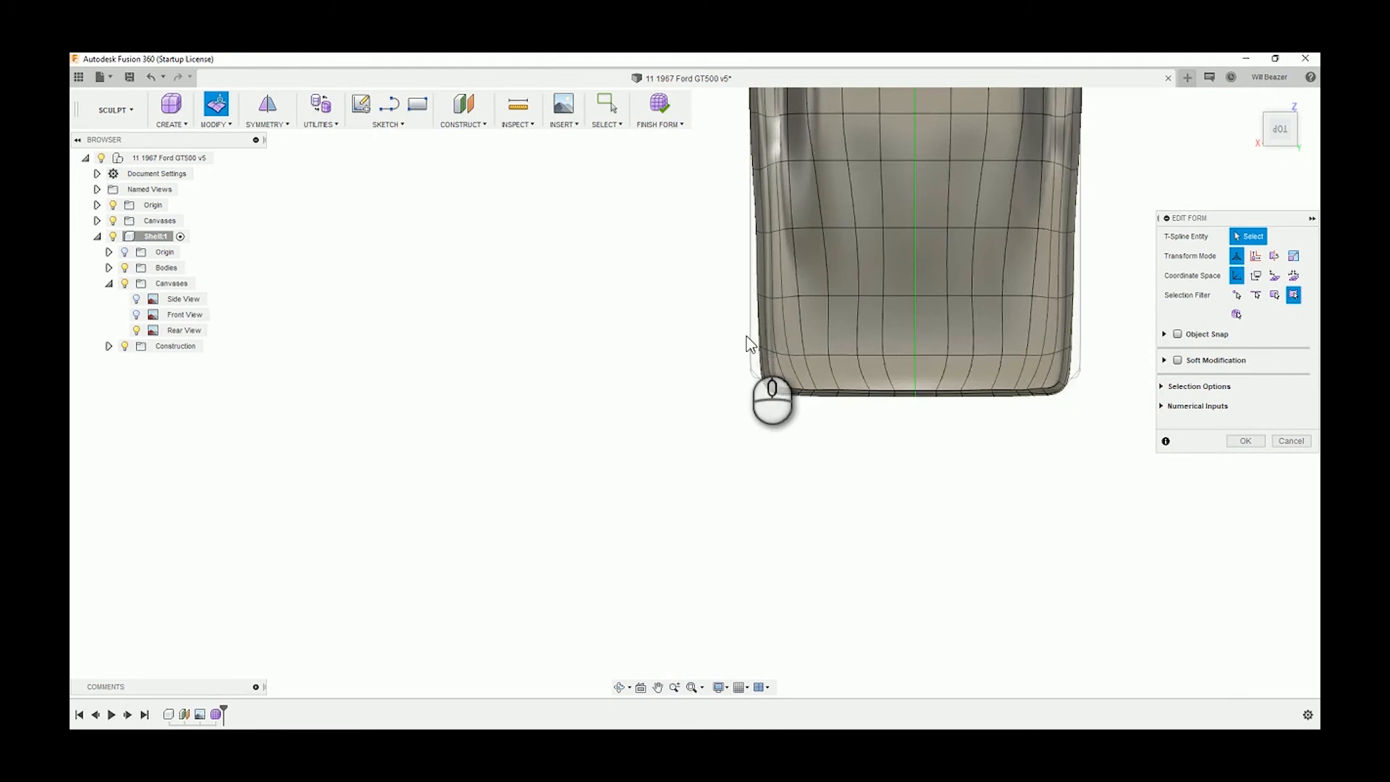
scroll(749, 344, "down", 3)
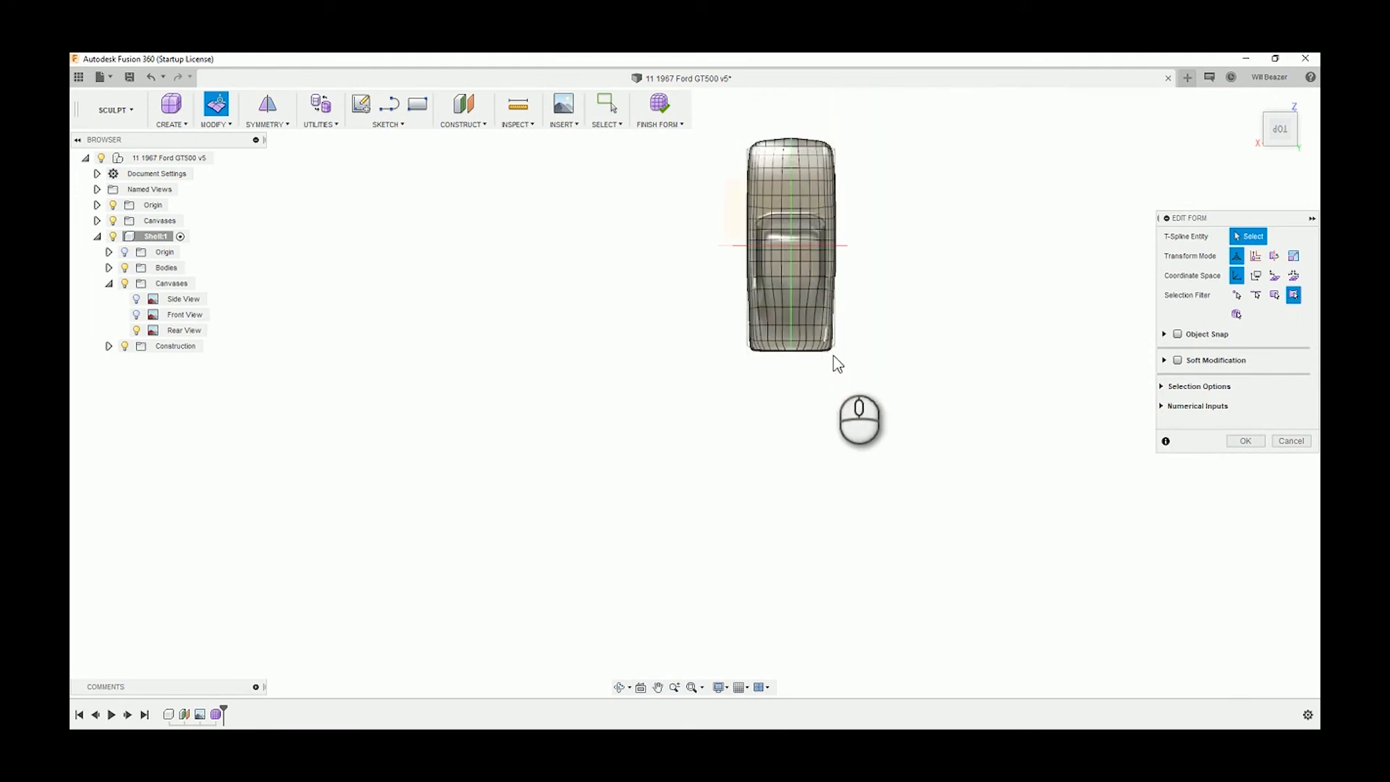
middle_click_drag(838, 374, 695, 229, "shift")
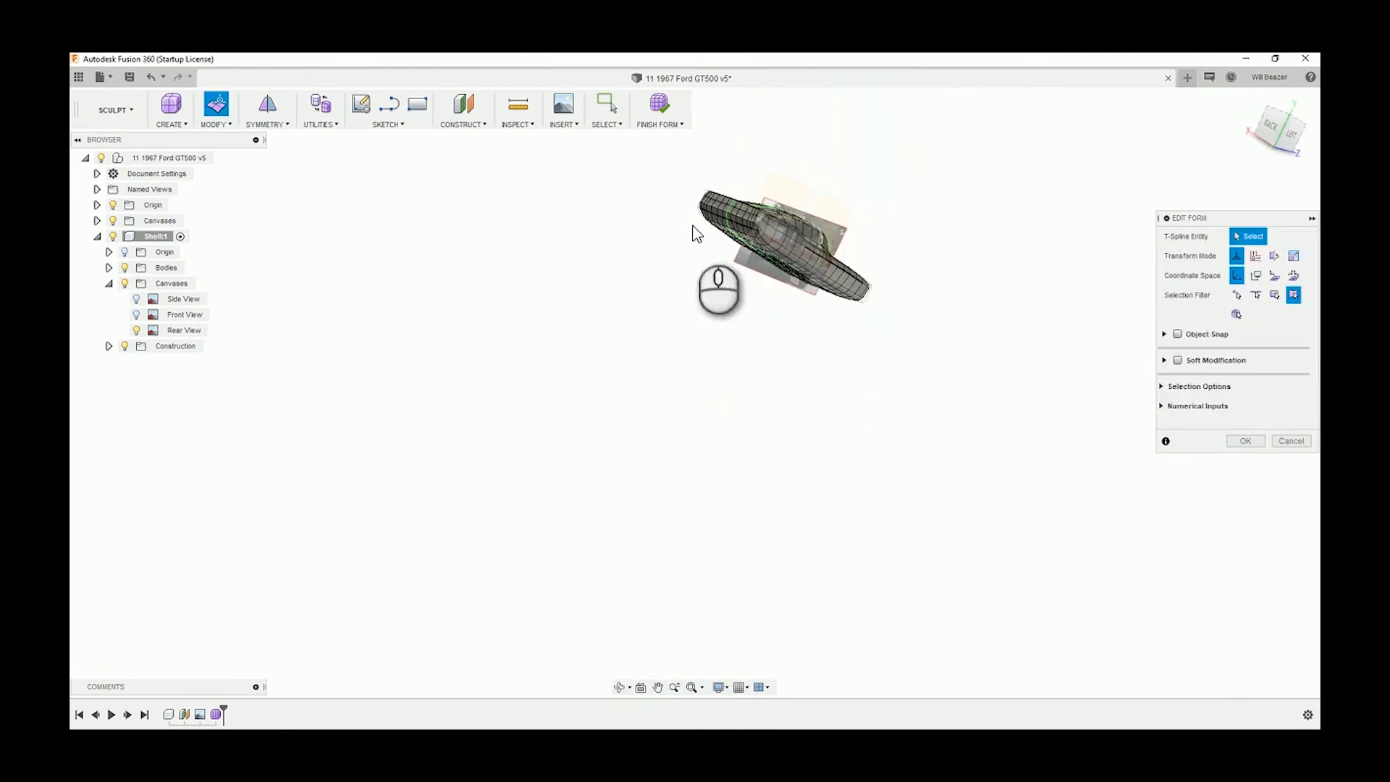
left_click(1279, 110)
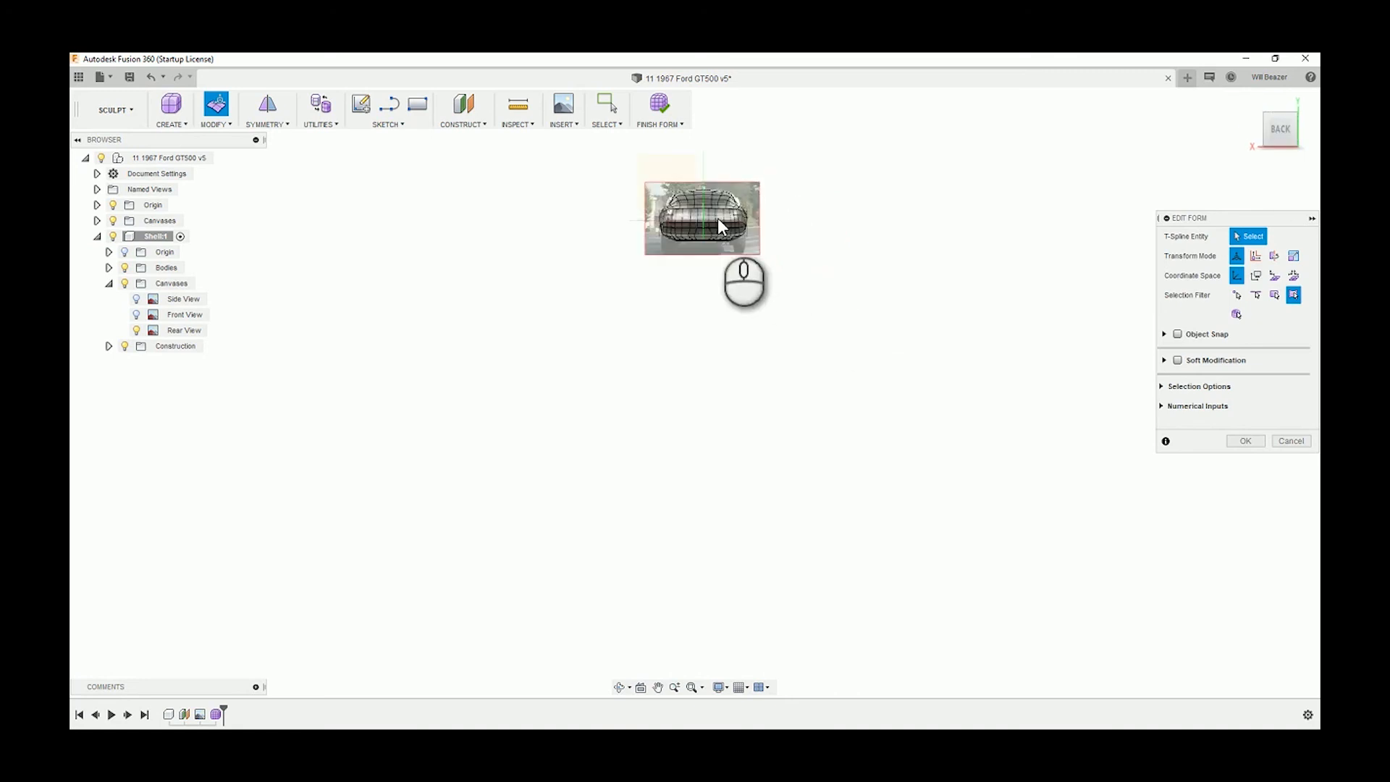
scroll(697, 210, "up", 6)
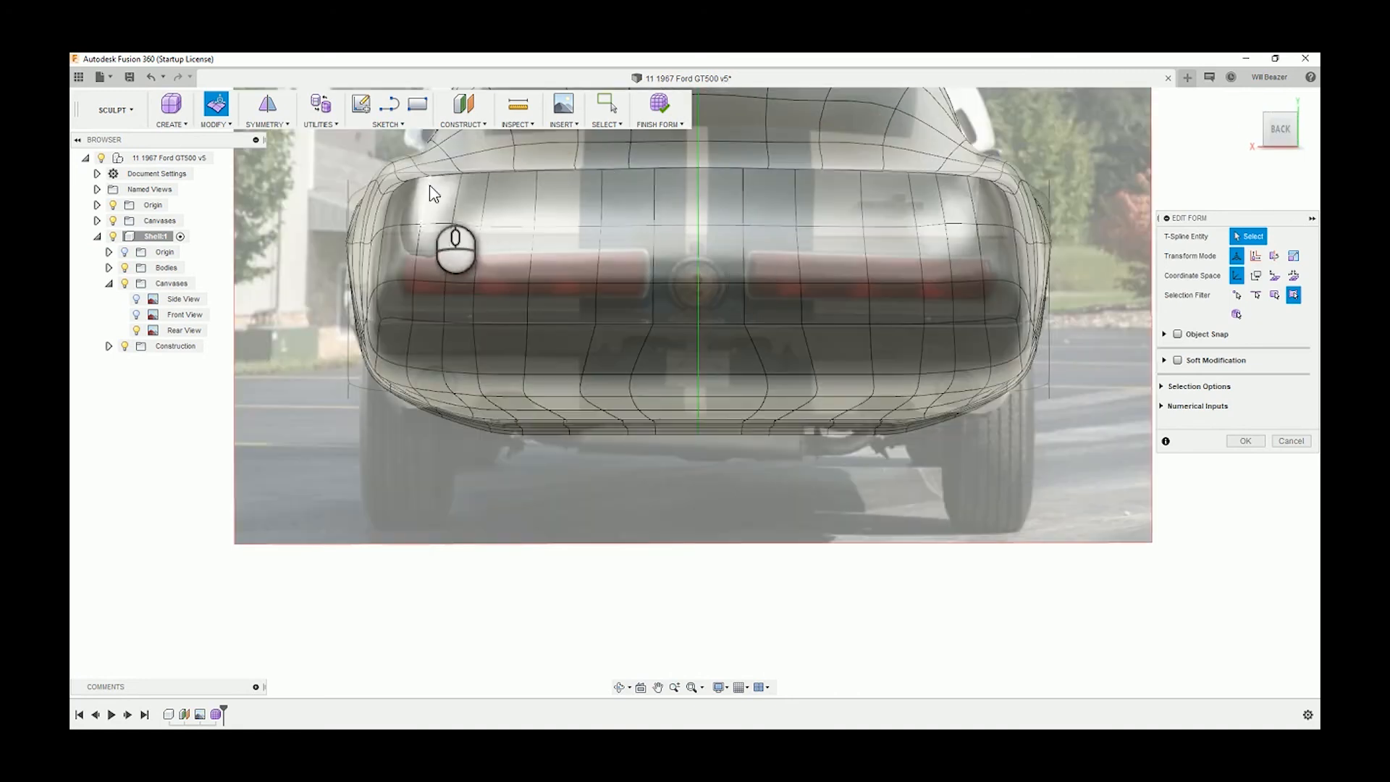
scroll(397, 322, "up", 4)
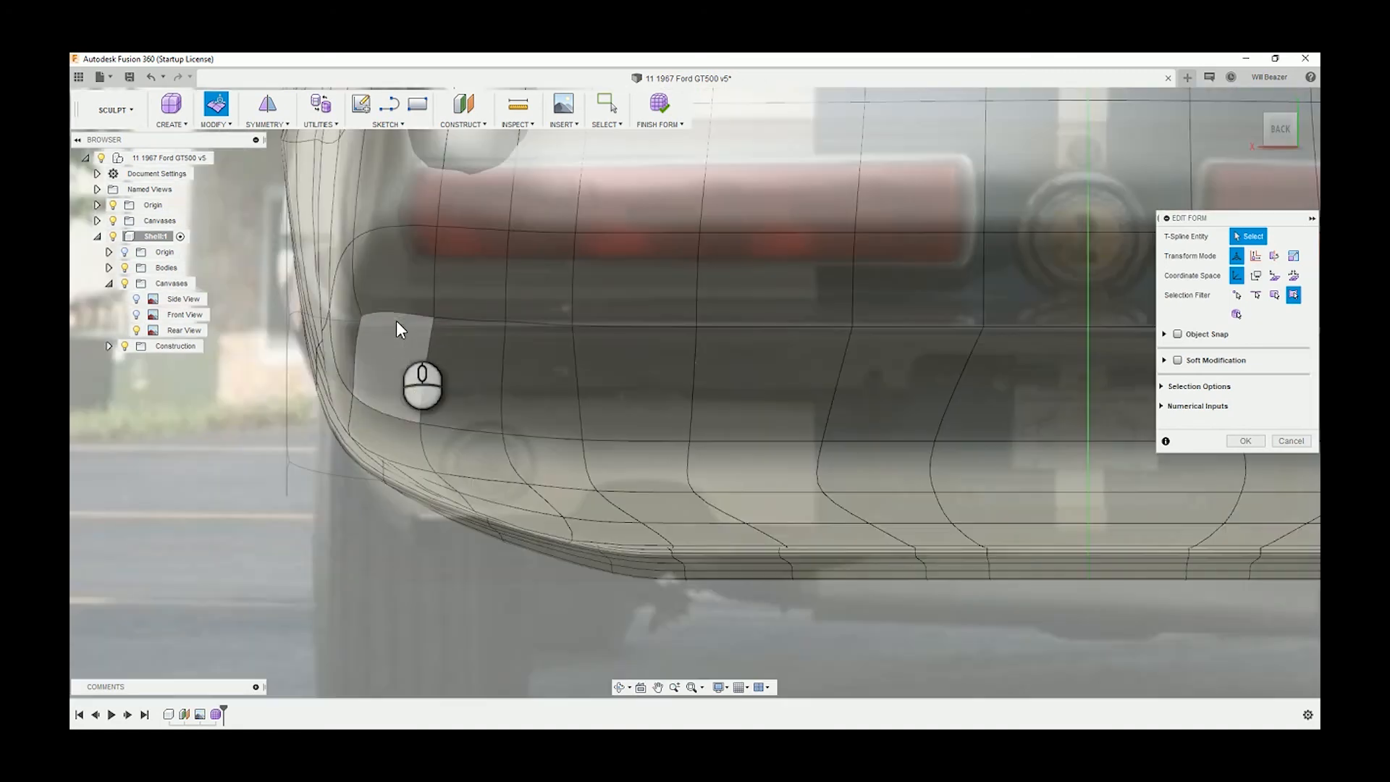
left_click(434, 318)
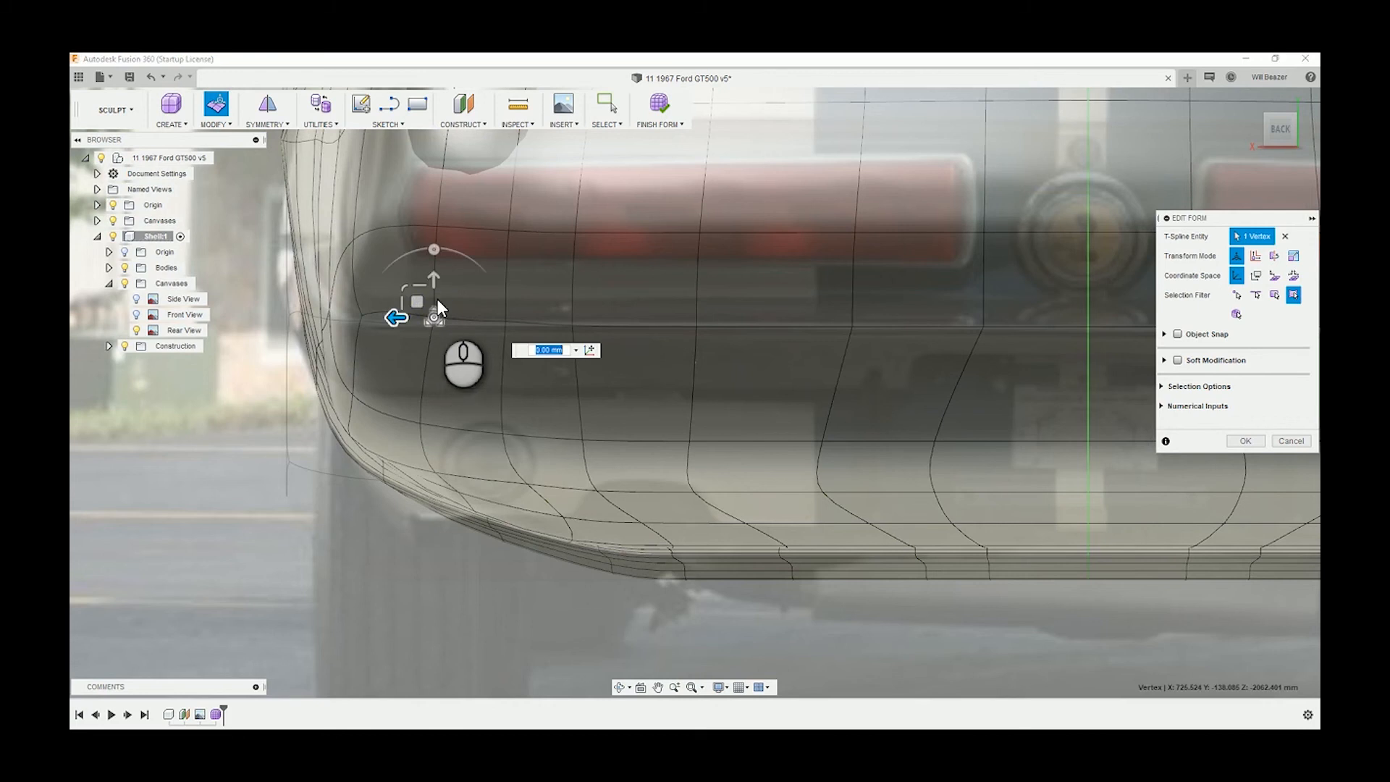
left_click_drag(437, 286, 506, 306)
left_click(507, 324)
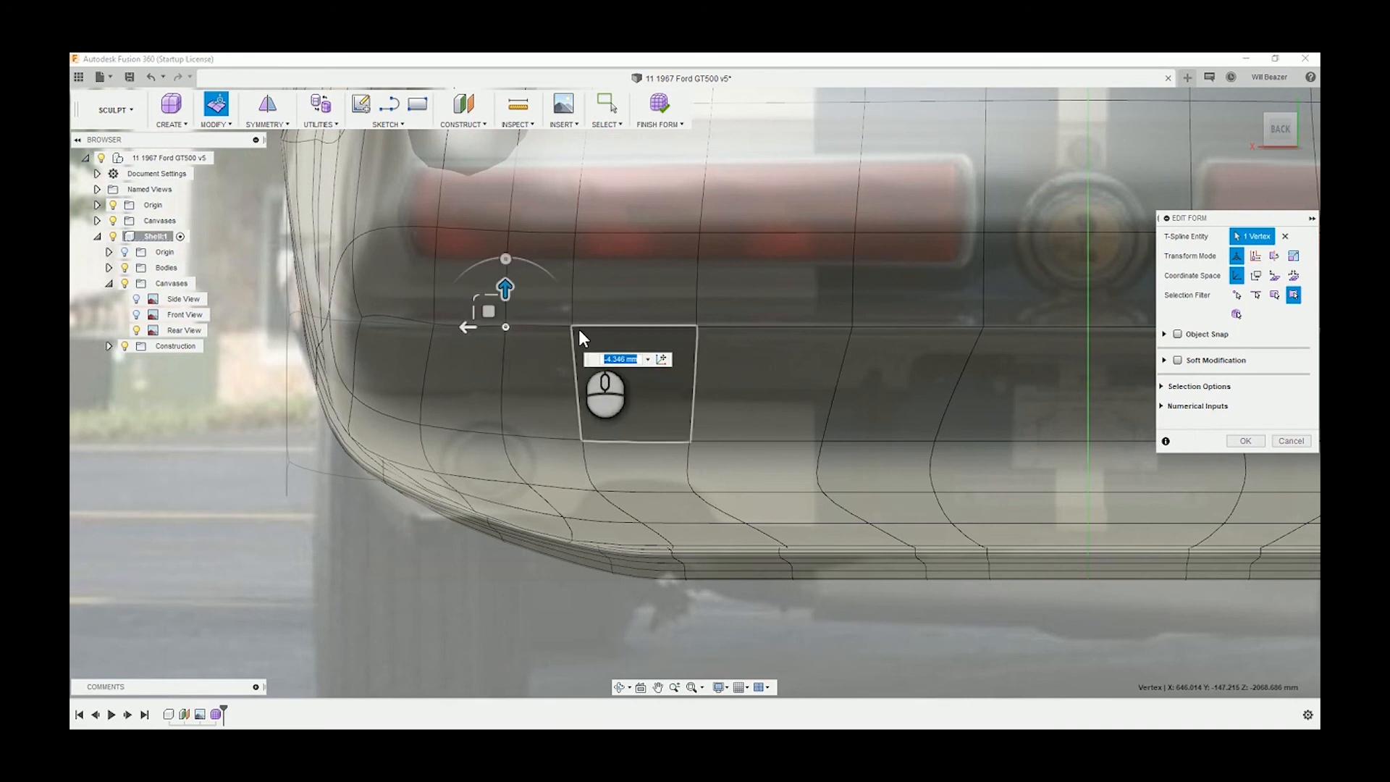
- Fine-tune the height of the third vertex inboard along the edge below the tail light and clear the selection
left_click(579, 315)
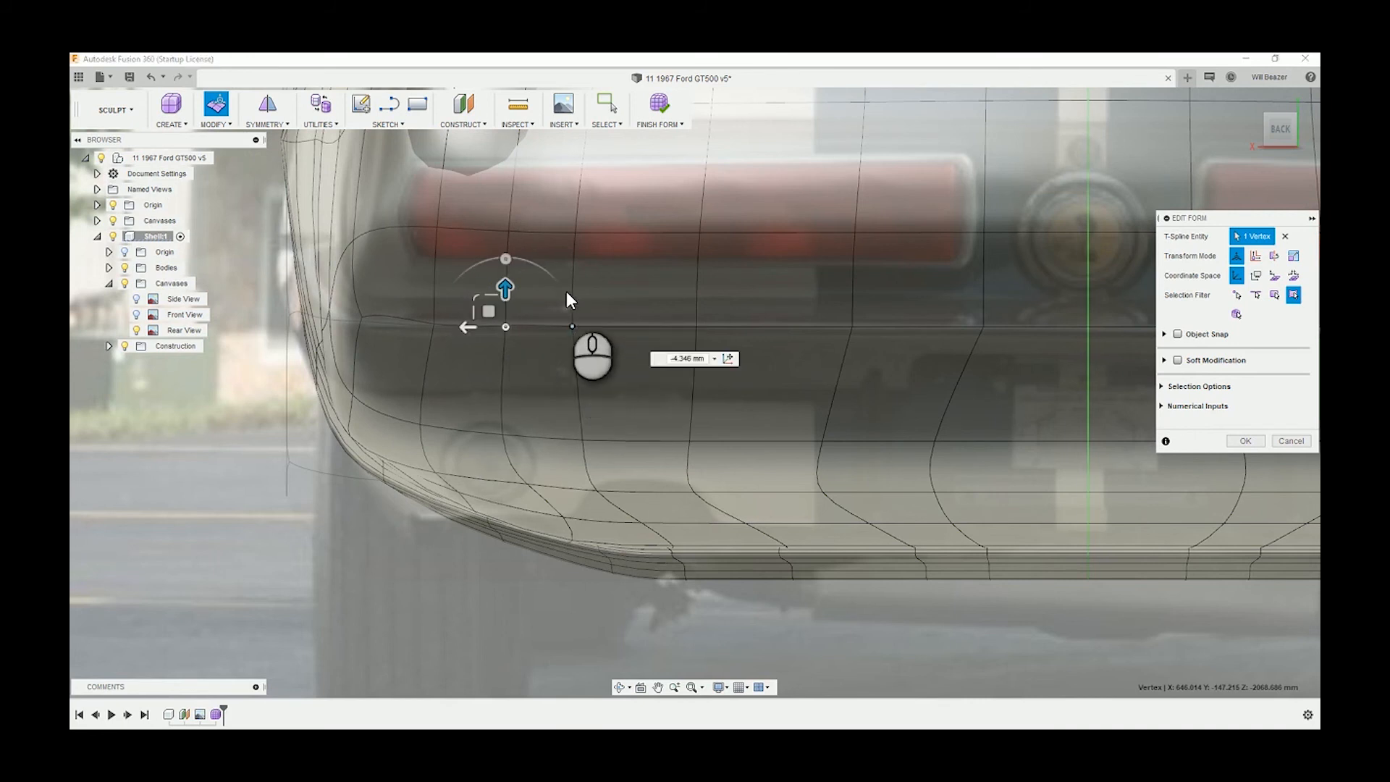
left_click_drag(573, 294, 574, 297)
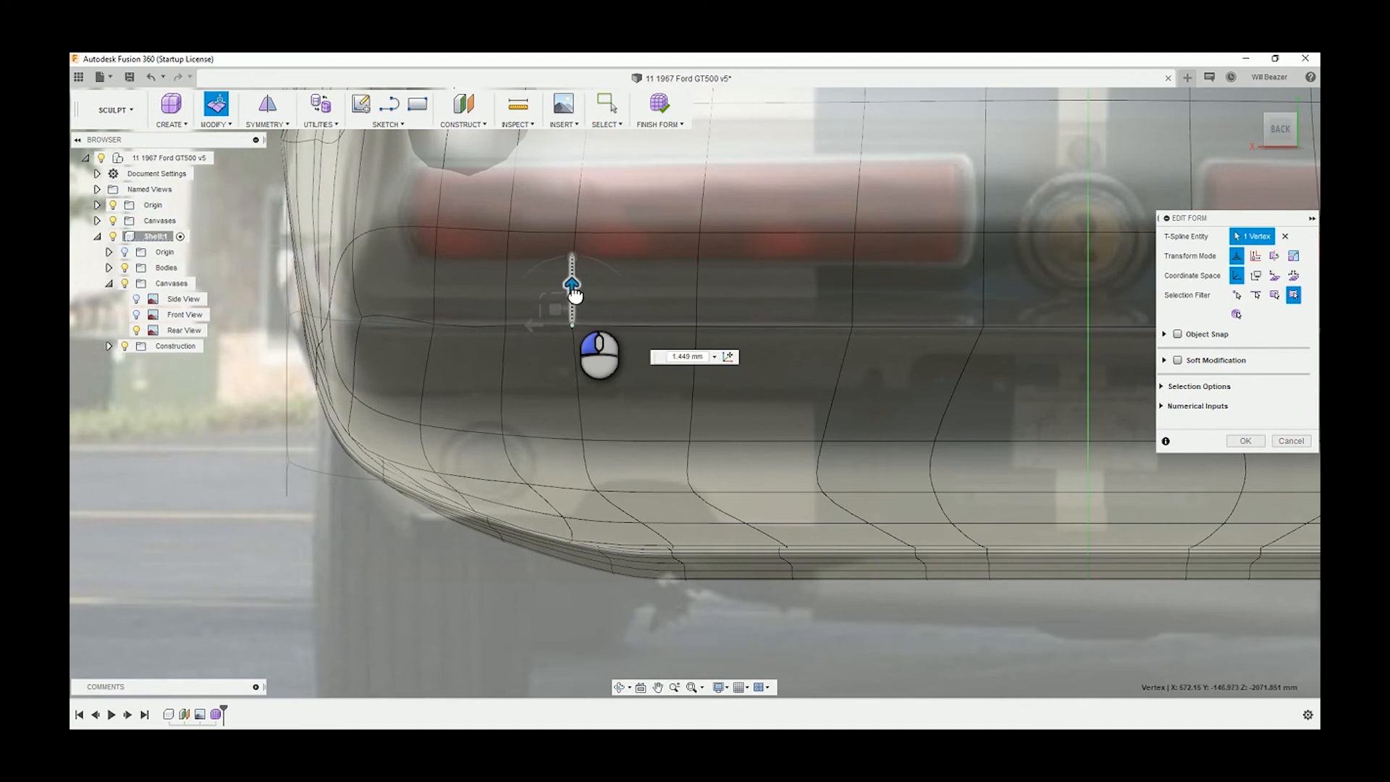
left_click_drag(575, 296, 569, 288)
left_click(224, 435)
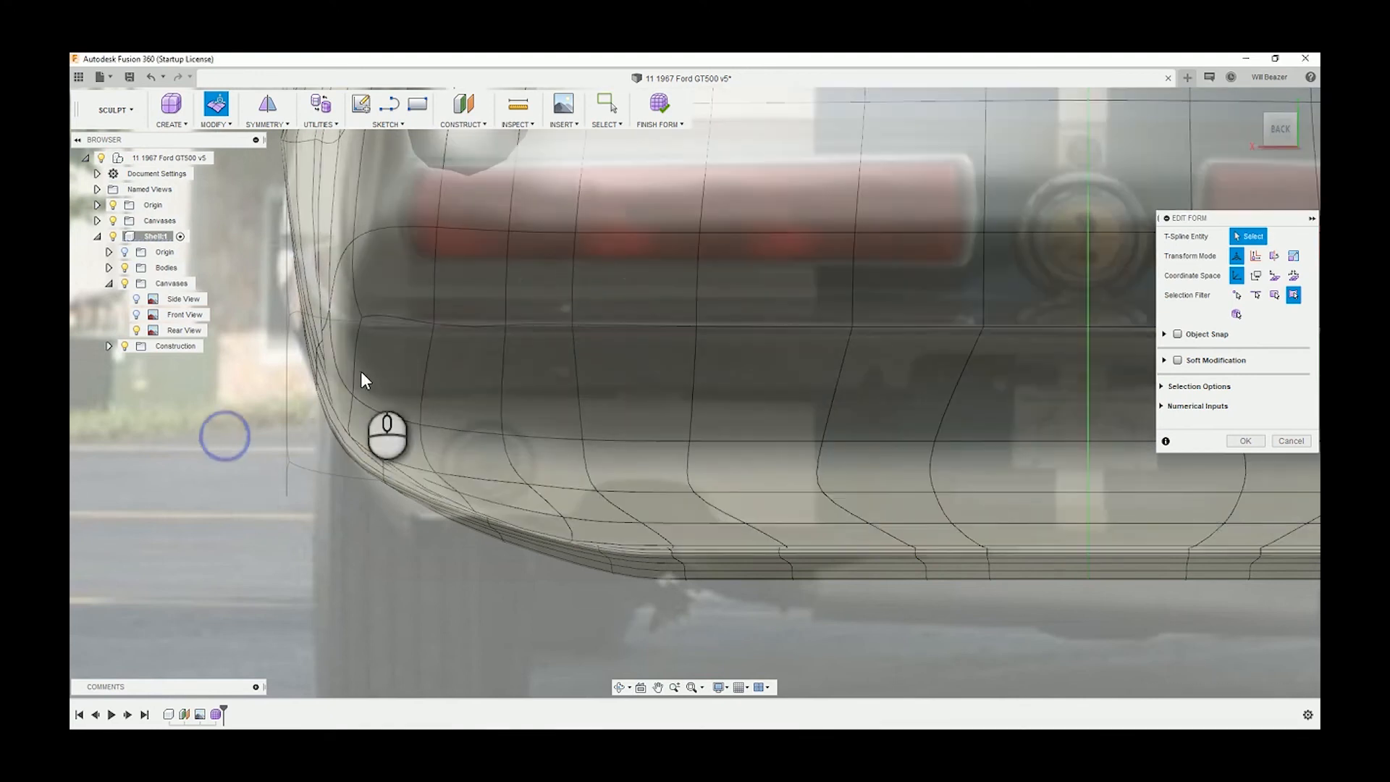
- Show the Side View canvas and compare the body's rear-end profile with it in the left view
scroll(360, 370, "down", 6)
middle_click_drag(615, 371, 724, 373, "shift")
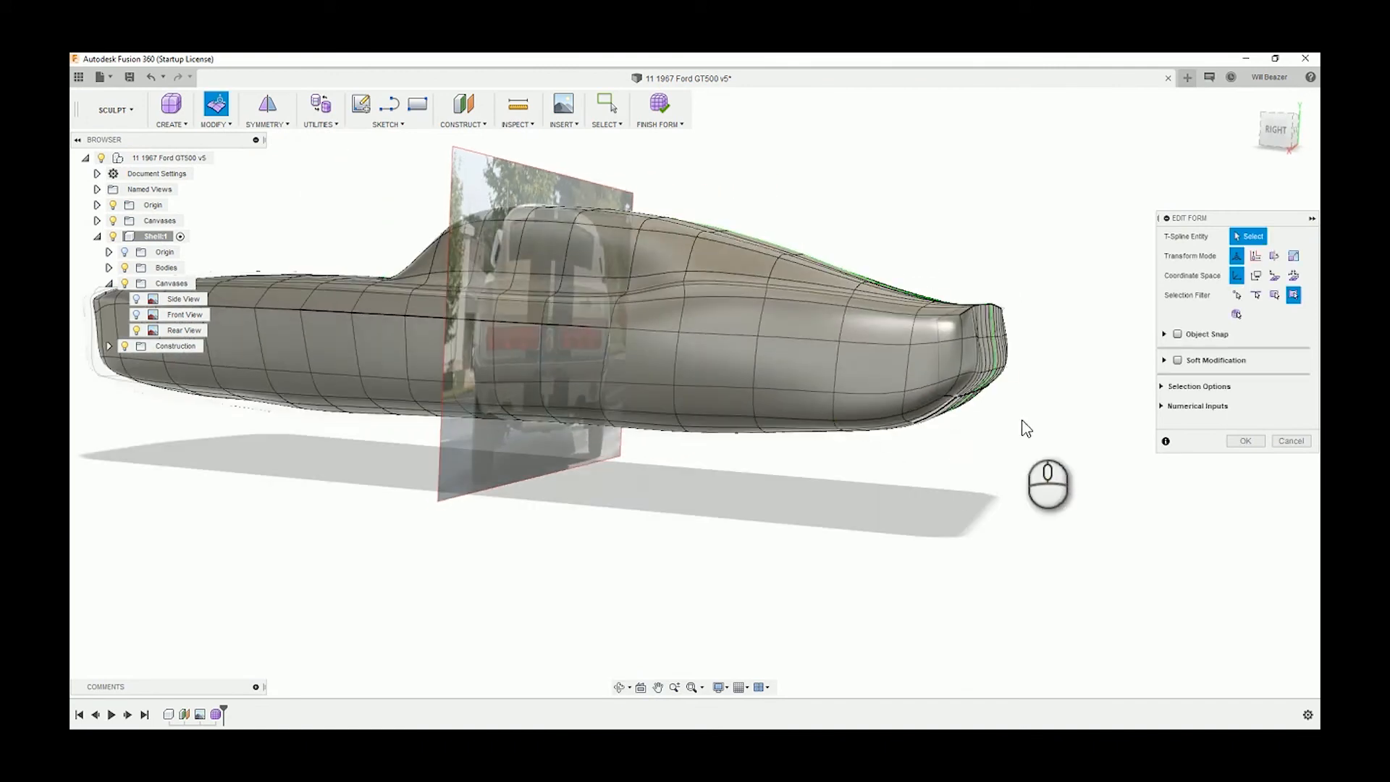
scroll(1023, 421, "up", 6)
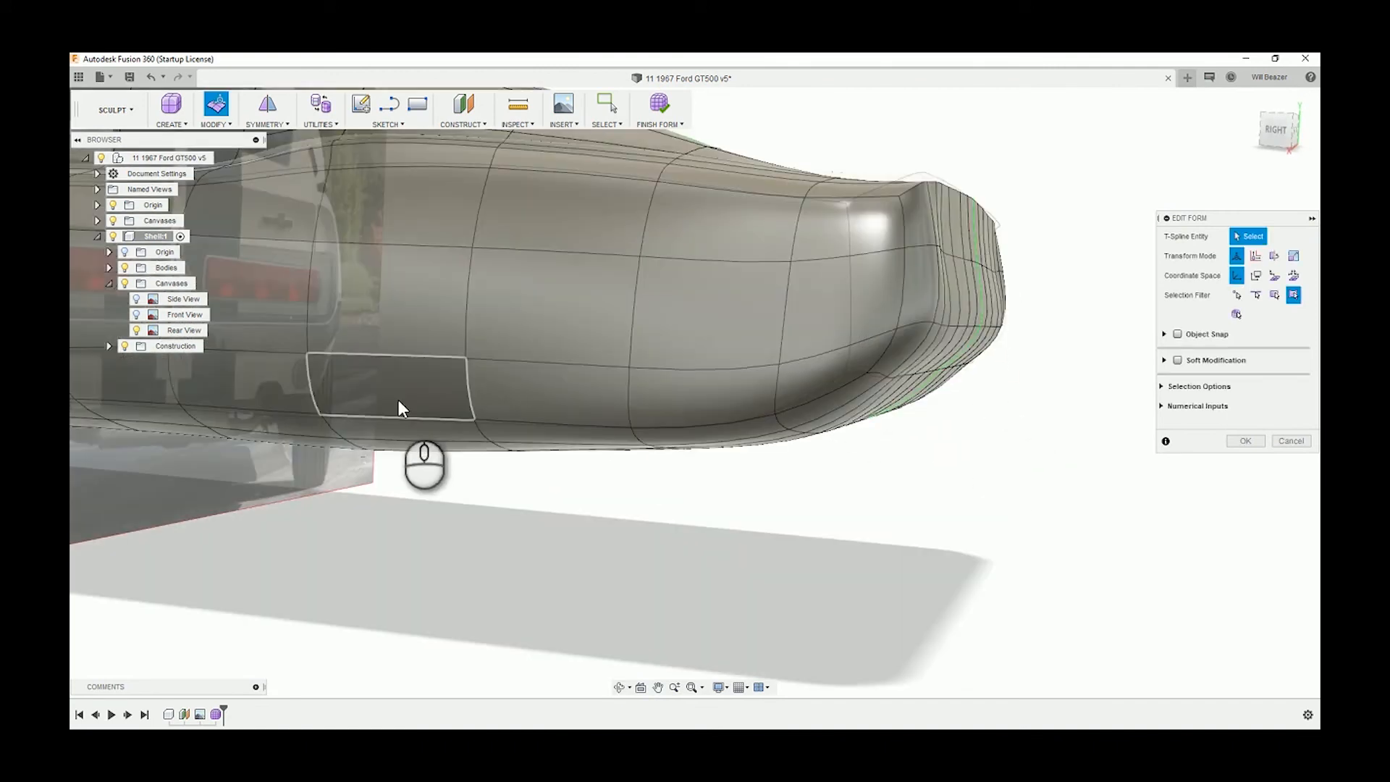
middle_click_drag(851, 405, 970, 406, "shift")
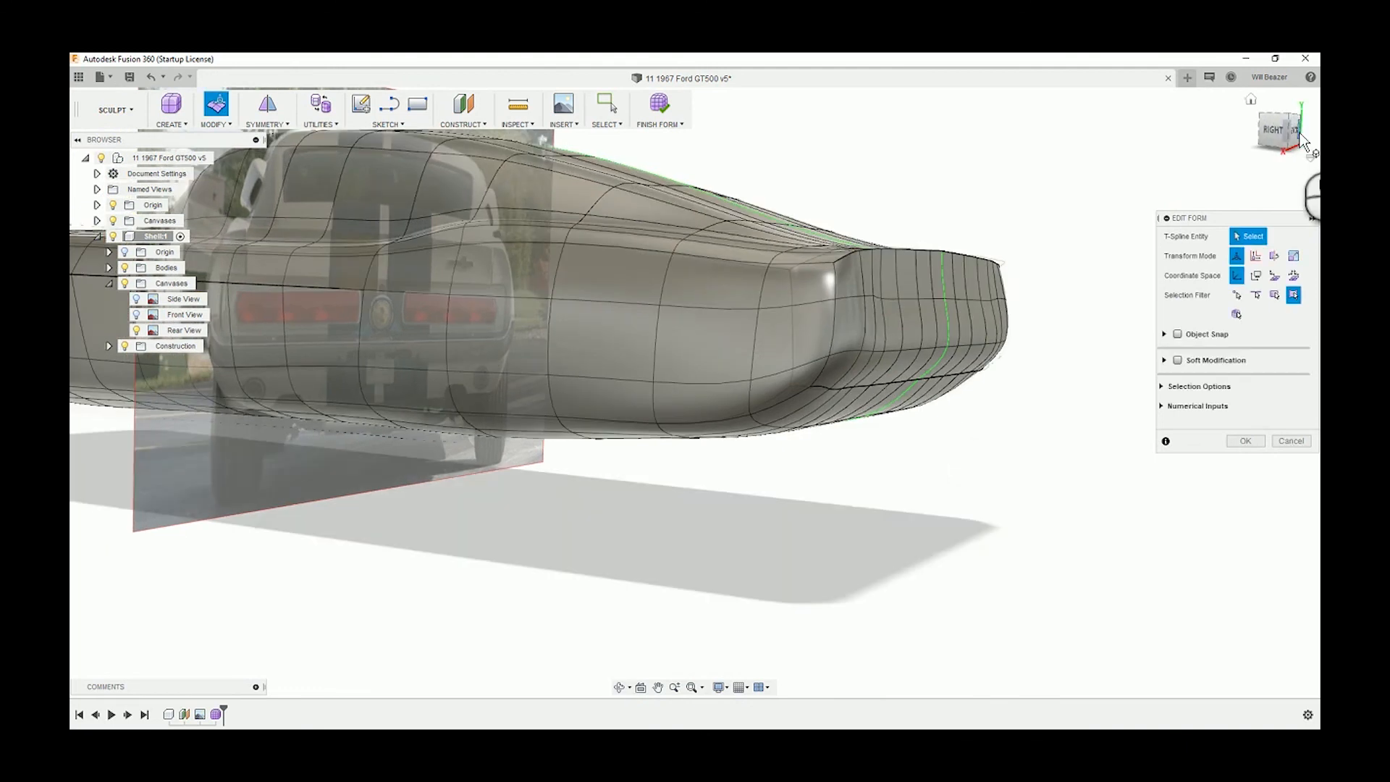
left_click(1303, 141)
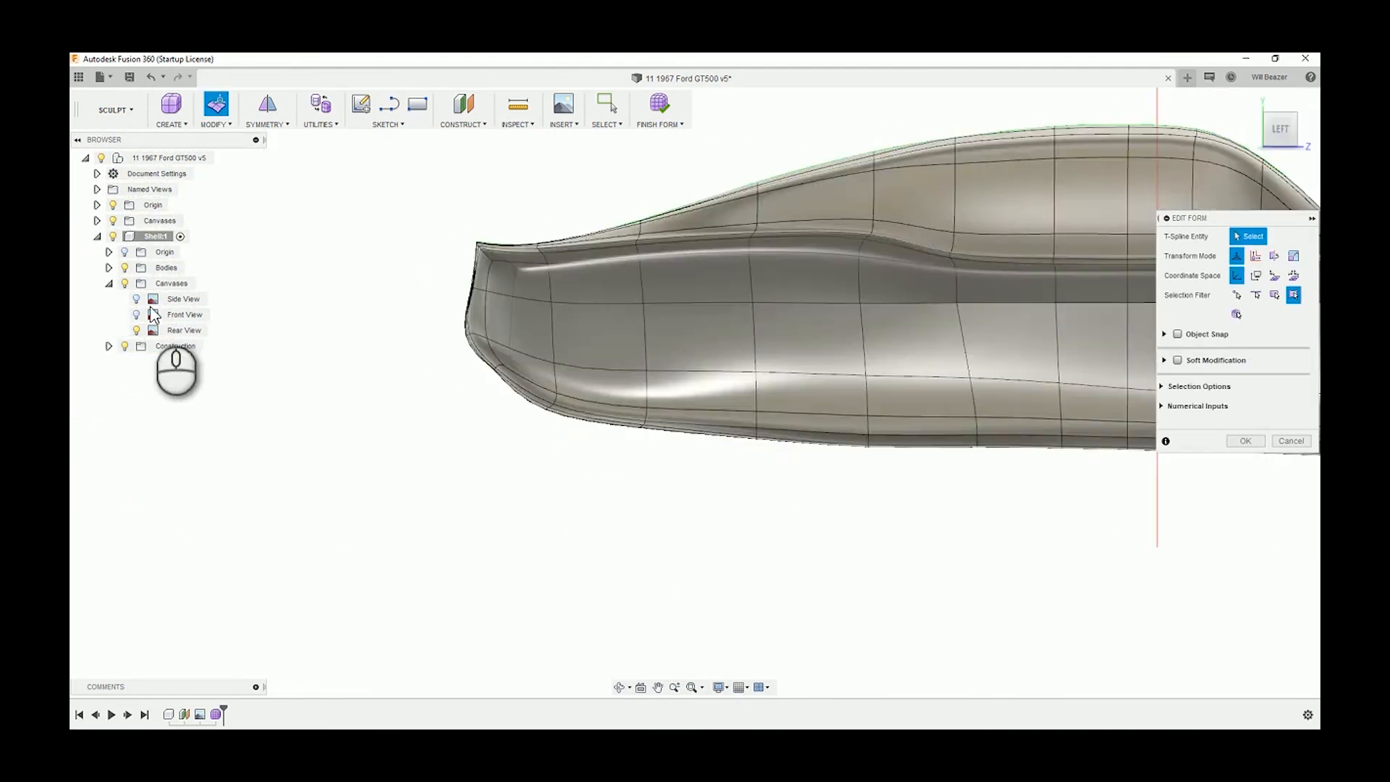
left_click(136, 299)
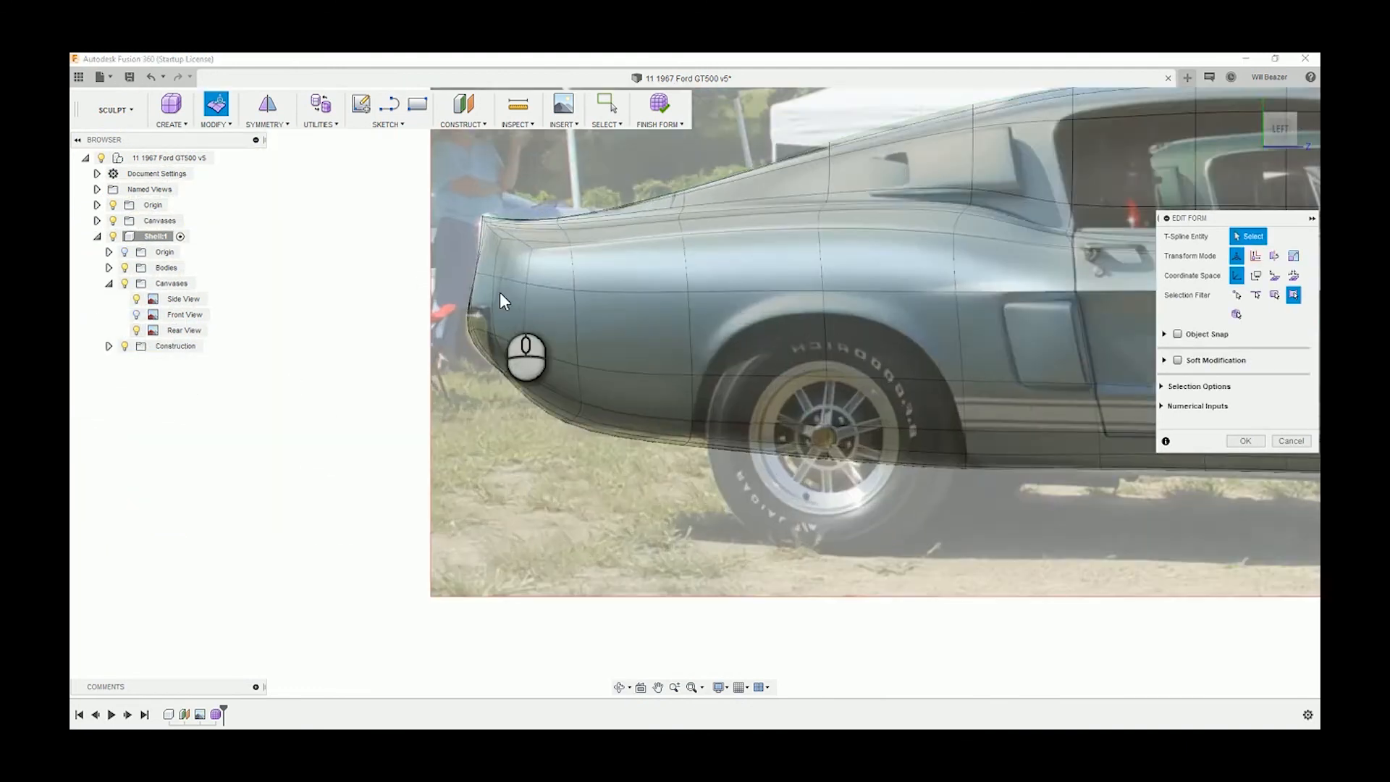
scroll(499, 293, "up", 5)
scroll(468, 310, "up", 3)
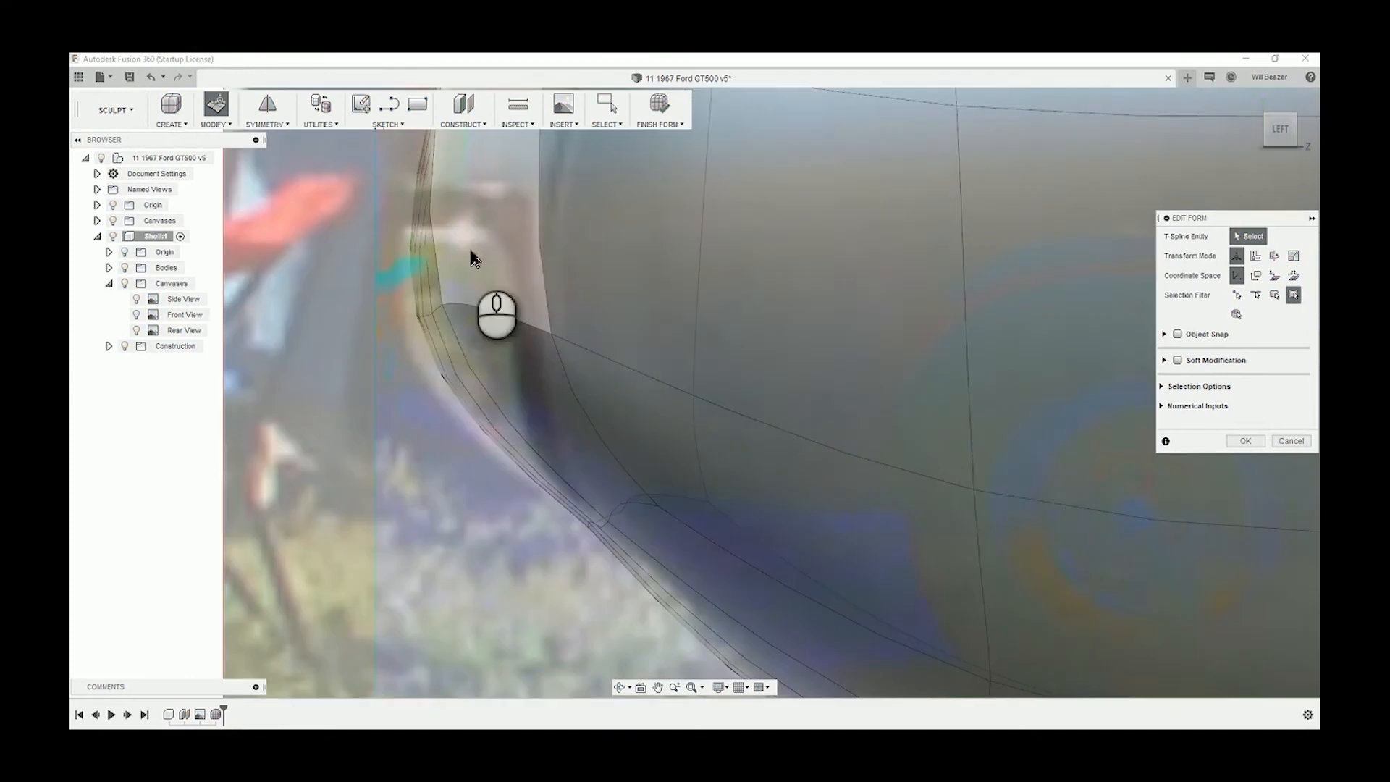
scroll(437, 274, "up", 2)
scroll(438, 274, "down", 6)
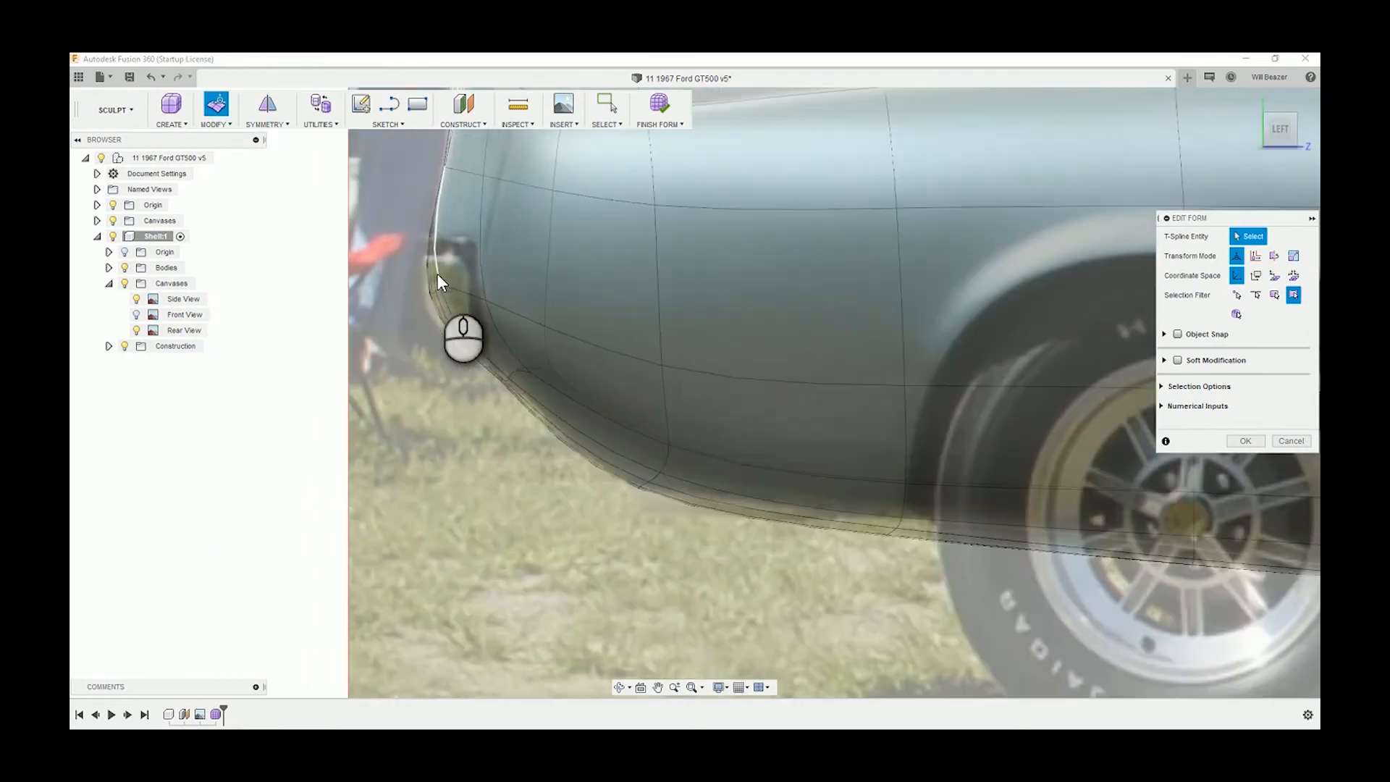
- In the left view, move the vertex just below the rear deck's upper tip rearward about 7.4 mm
scroll(420, 191, "up", 6)
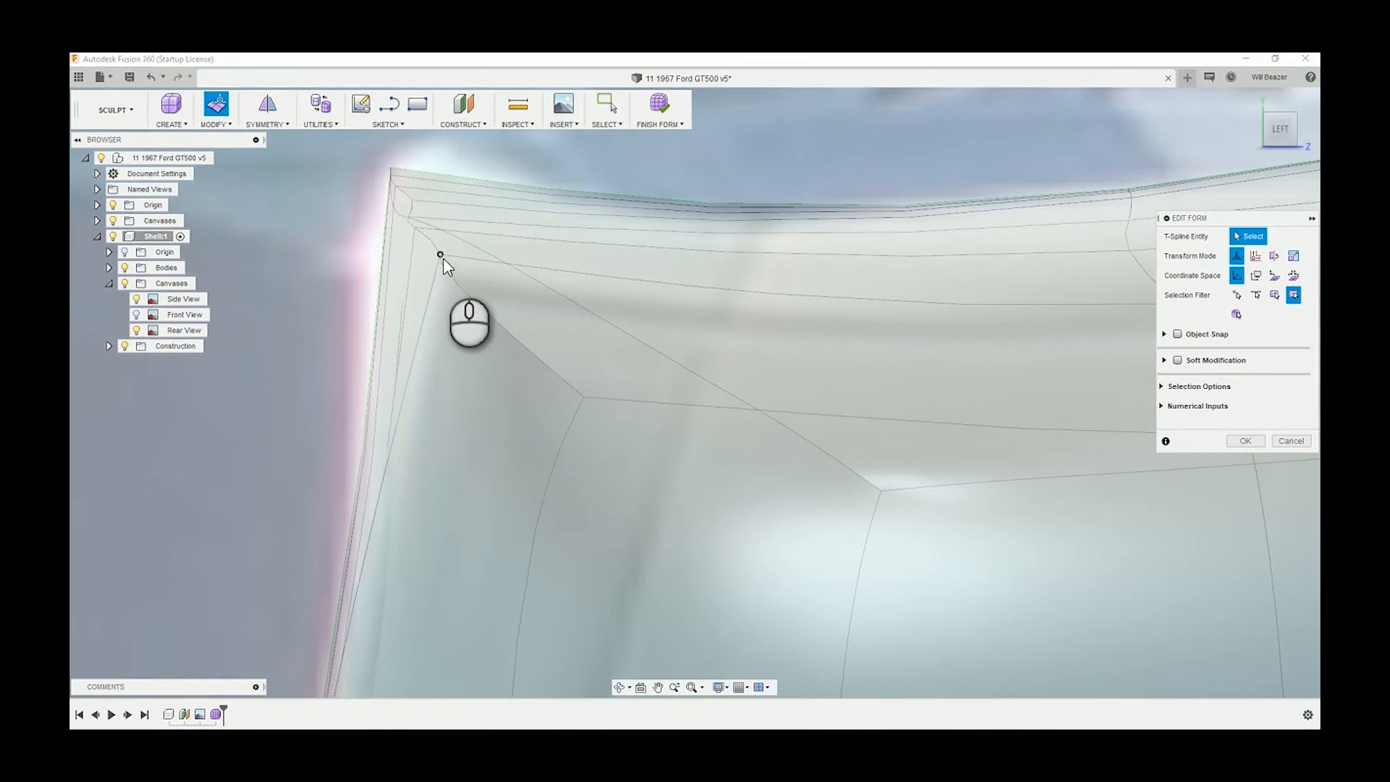
left_click(412, 202)
left_click(420, 208)
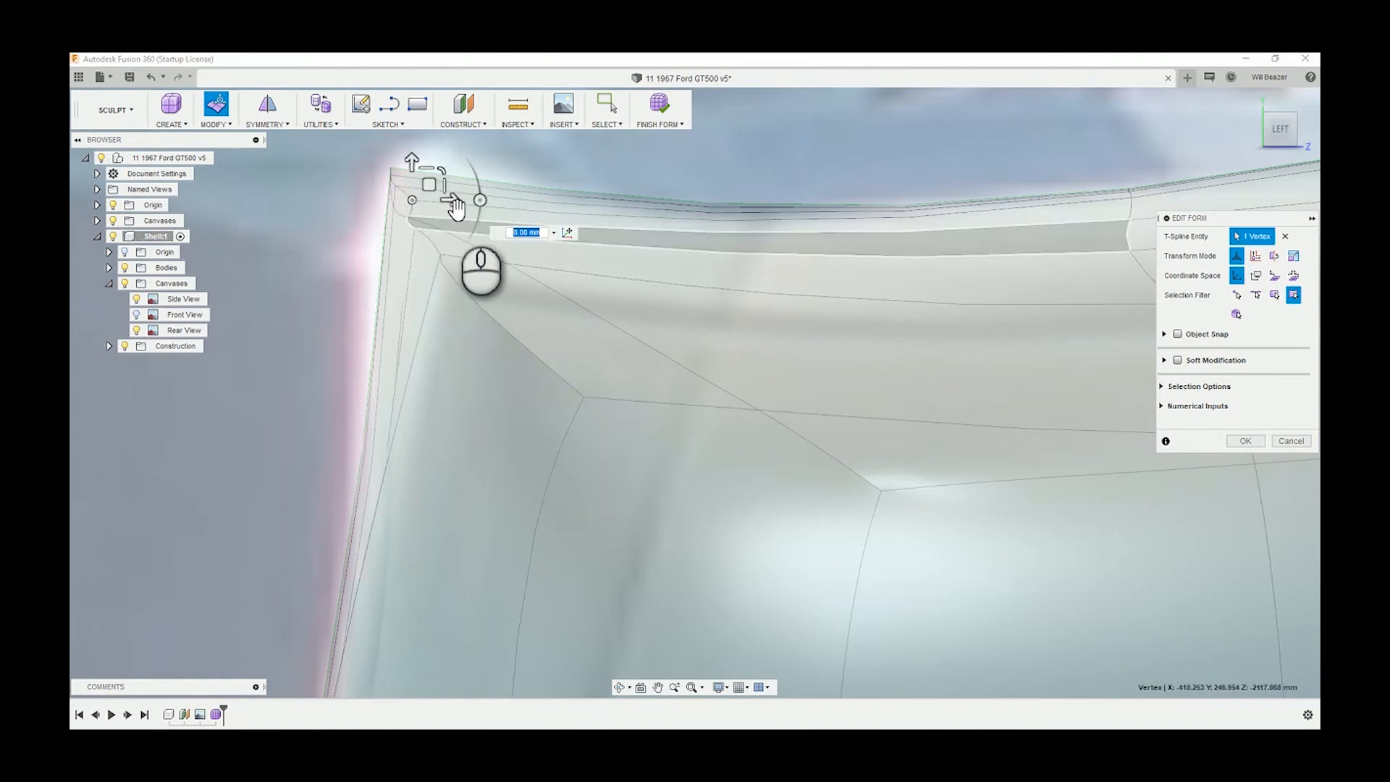
left_click_drag(456, 207, 438, 209)
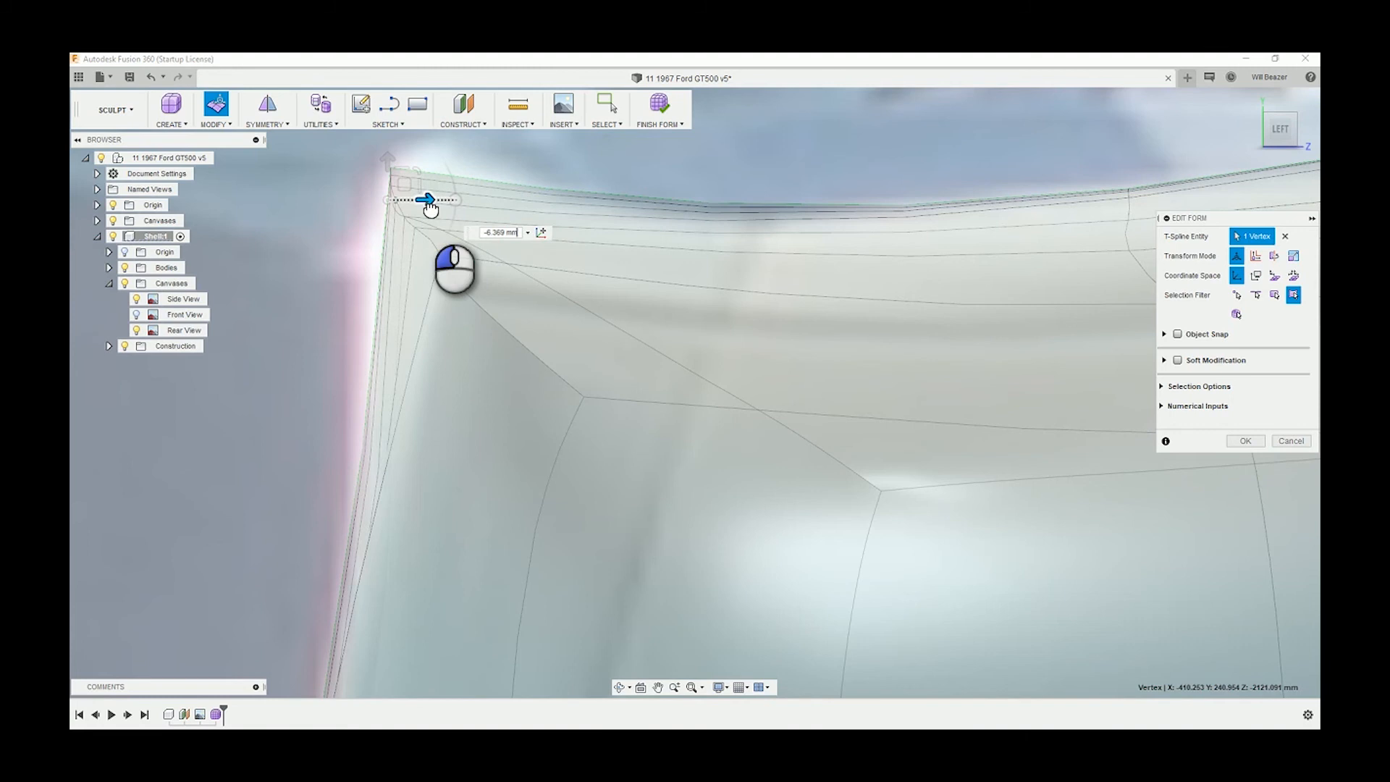
left_click_drag(428, 209, 424, 209)
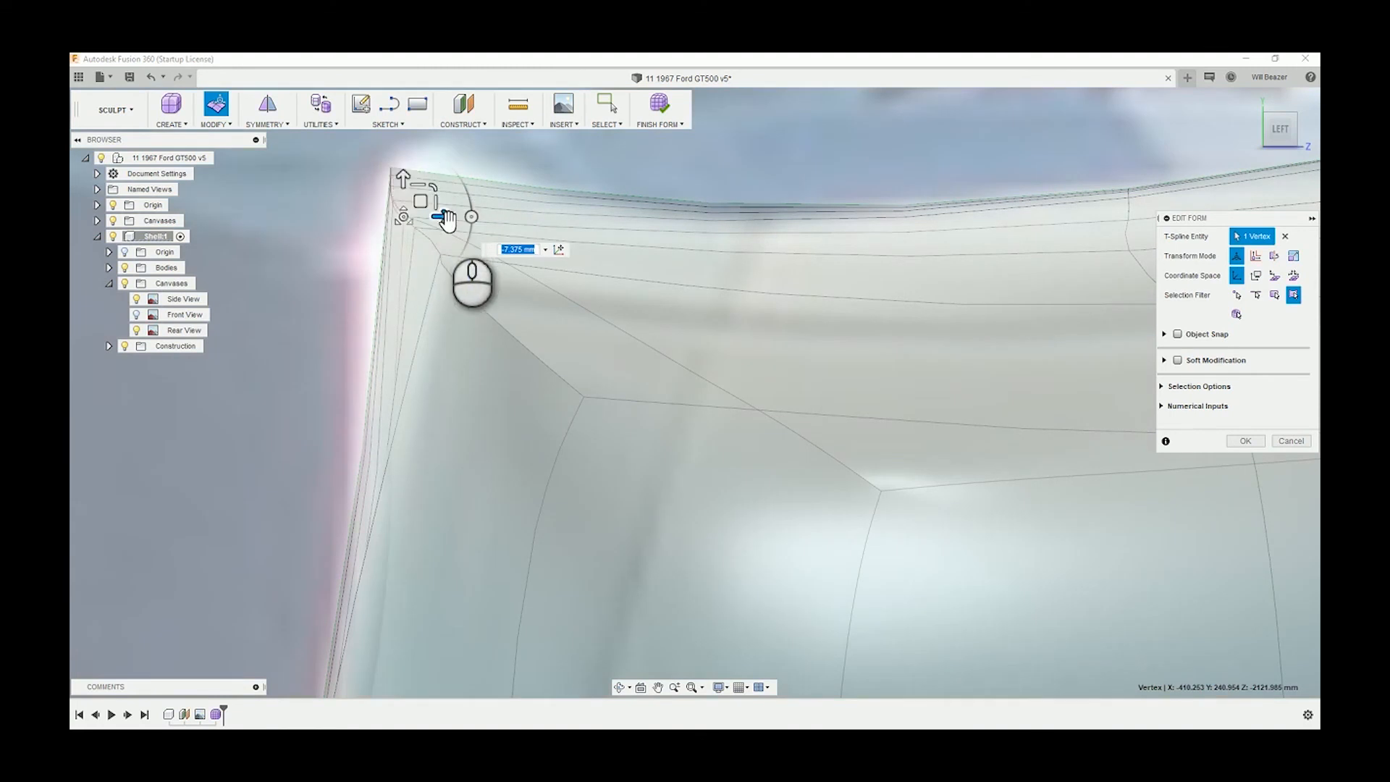
- Shift the next three vertices outboard along the rear deck edge rearward, moving the outermost one about 10.8 mm
left_click_drag(443, 217, 447, 223)
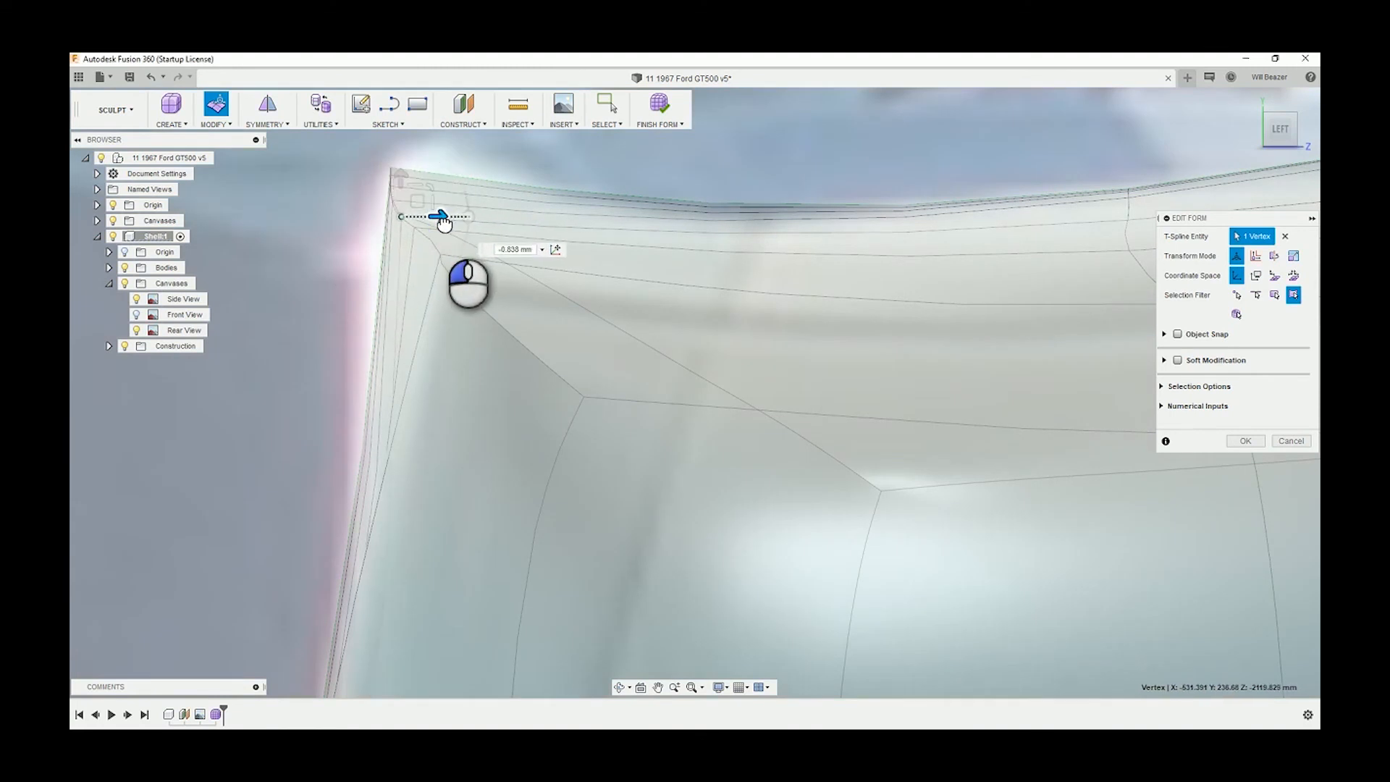
left_click_drag(442, 223, 450, 237)
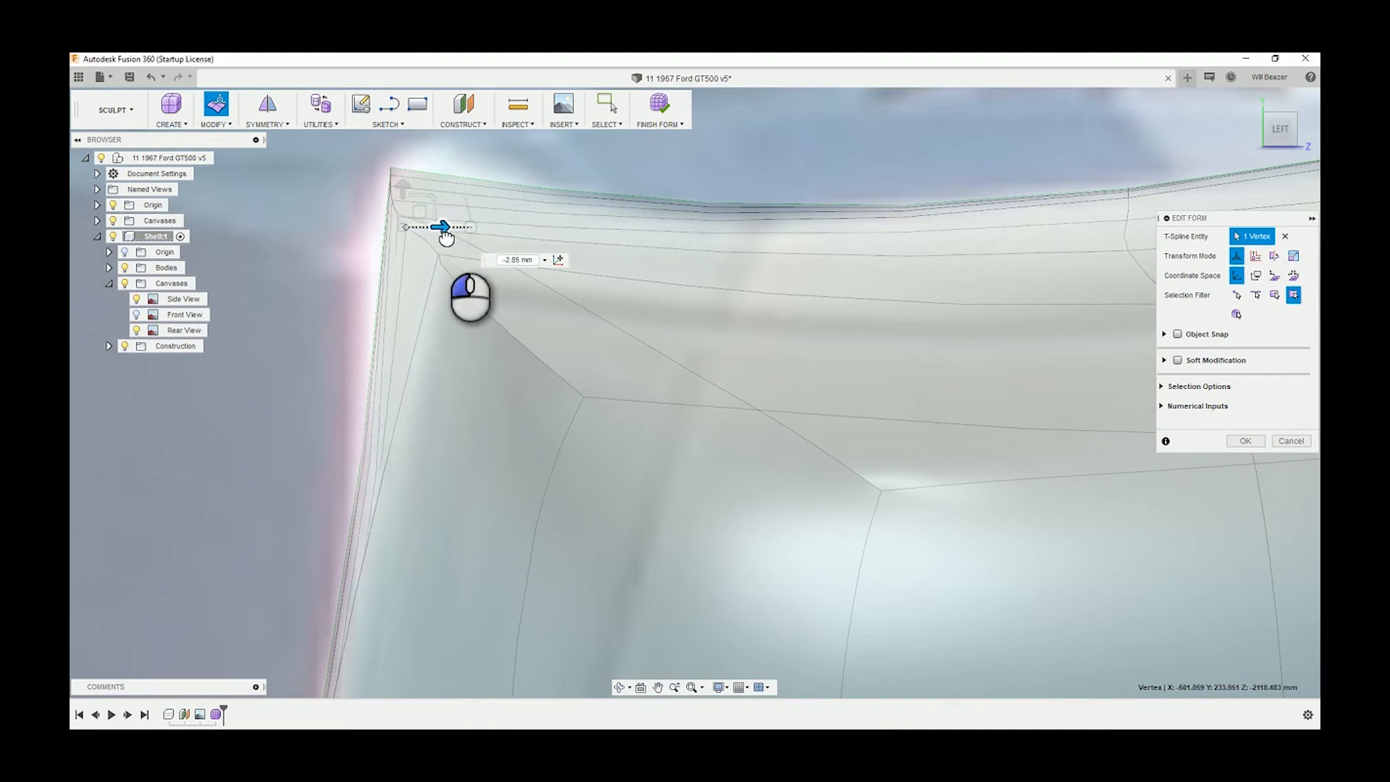
left_click_drag(449, 237, 473, 266)
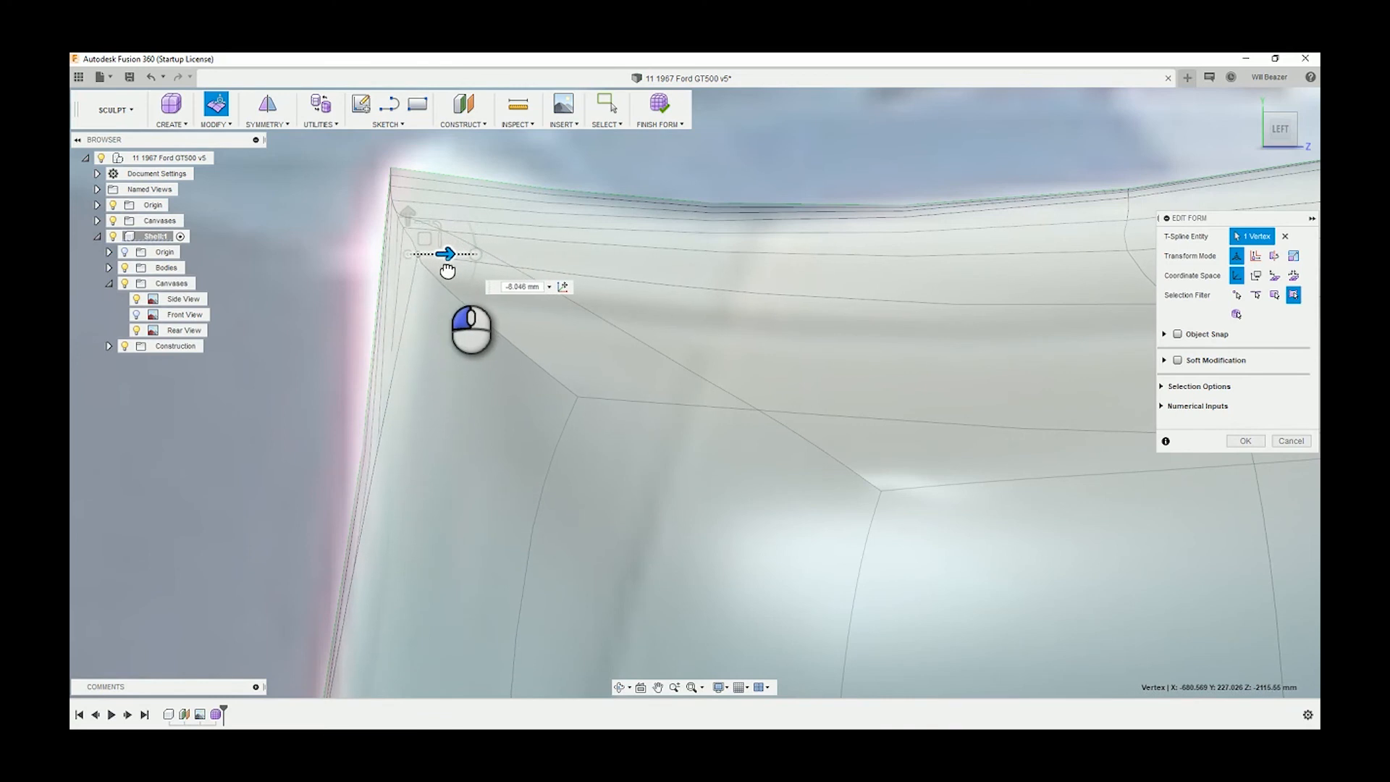
scroll(417, 245, "up", 3)
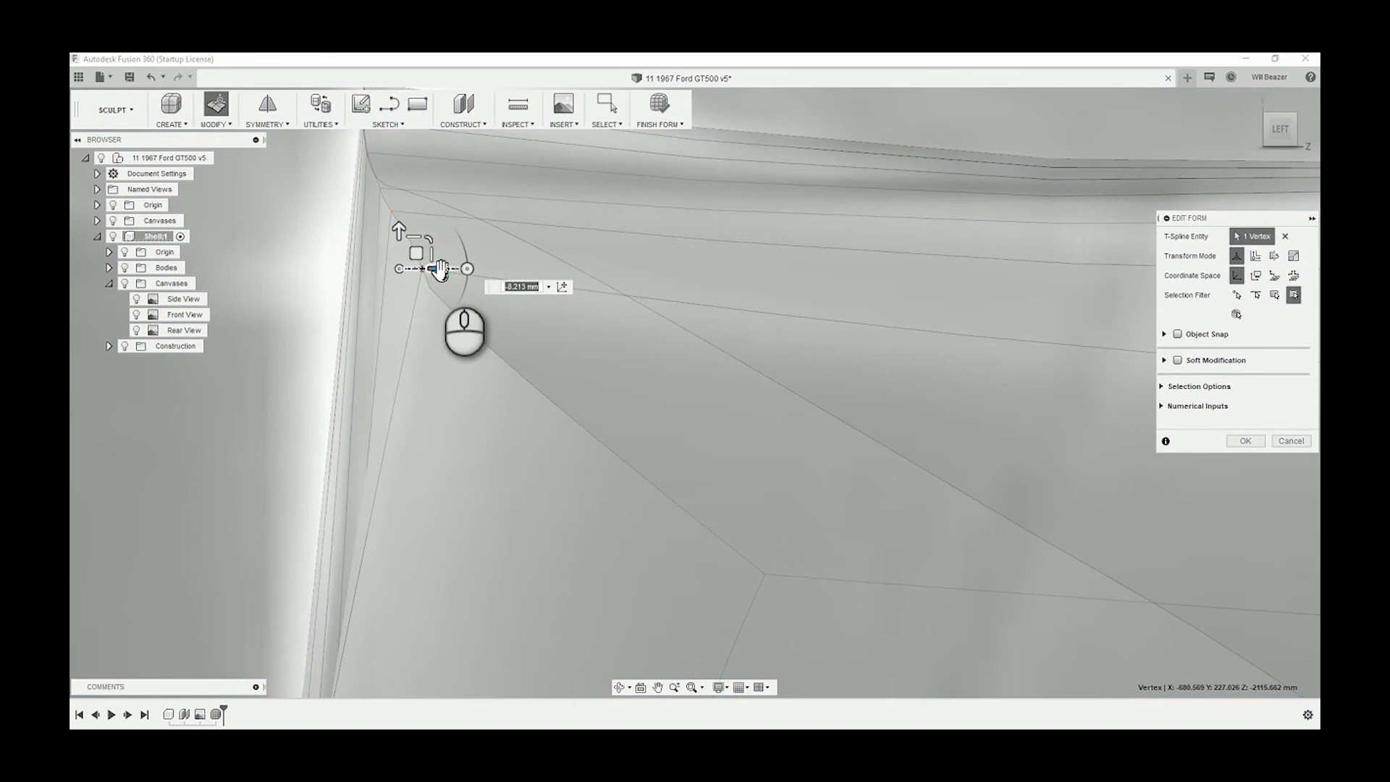
left_click_drag(429, 274, 413, 269)
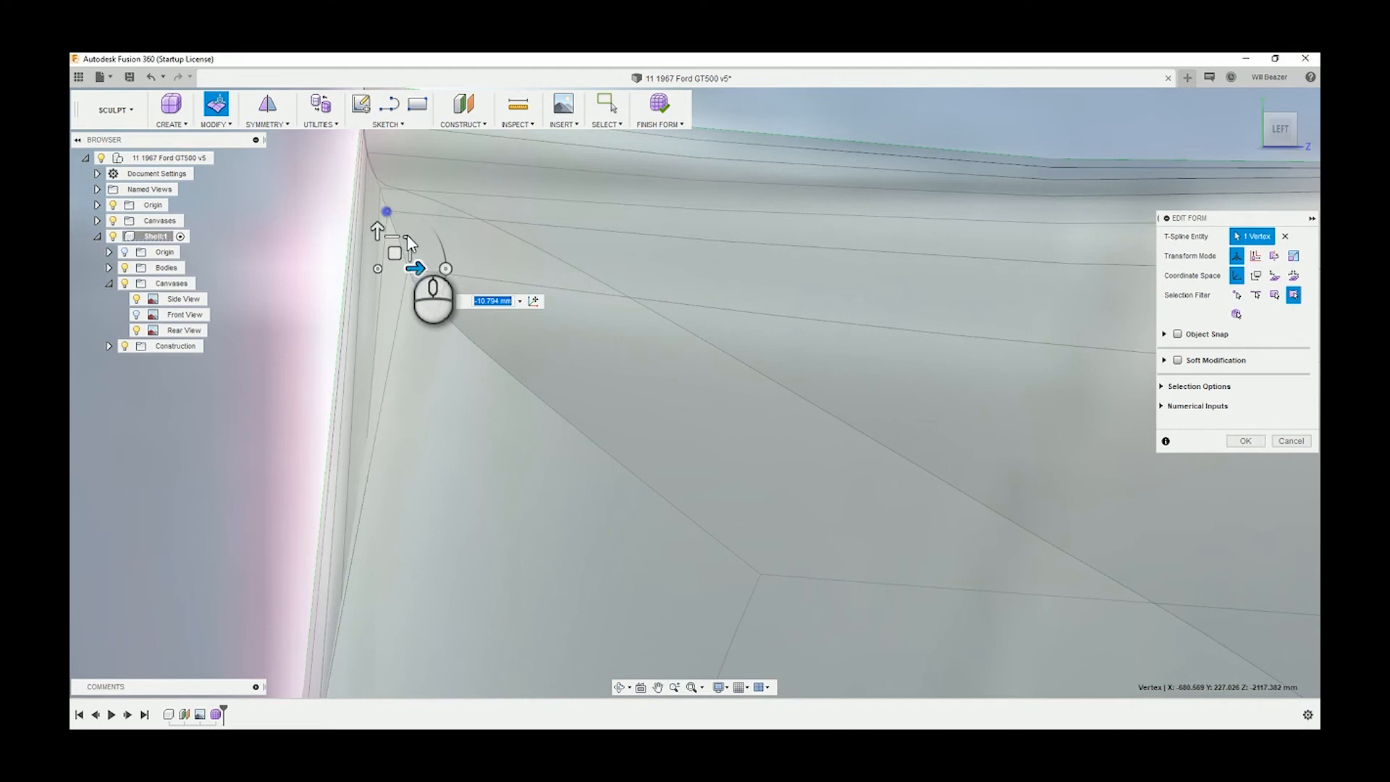
- Nudge the middle of these three deck-edge vertices rearward about 0.8 mm and its inboard neighbour about 0.9 mm
left_click(387, 211)
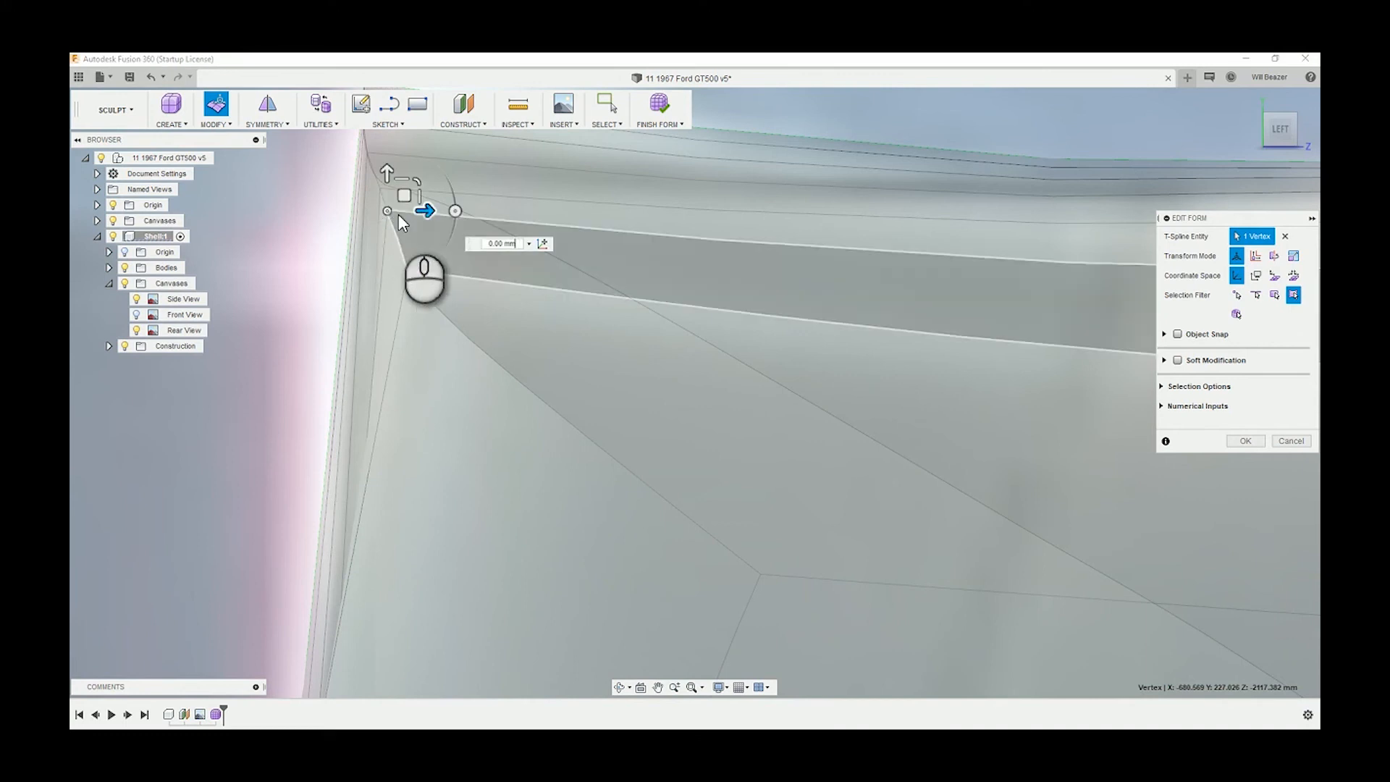
left_click_drag(426, 212, 420, 215)
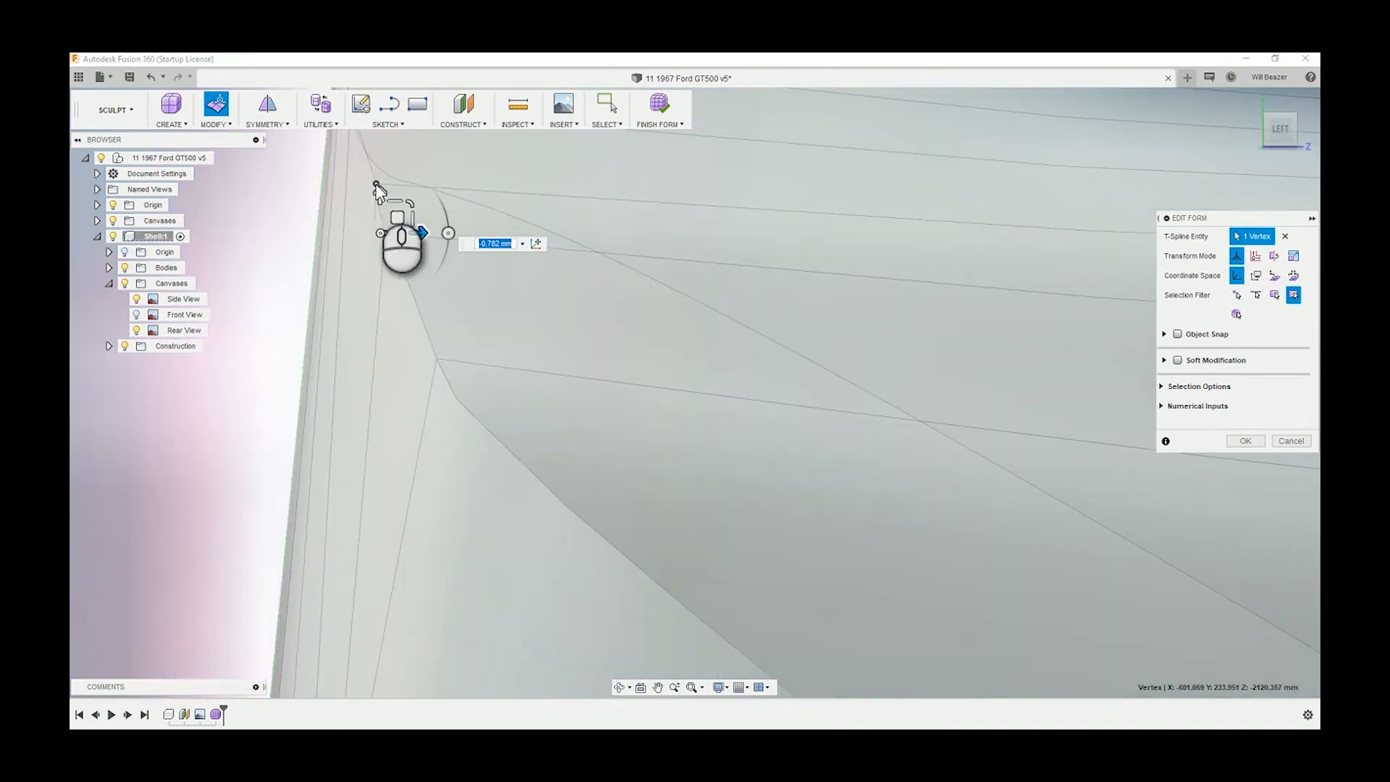
left_click(377, 187)
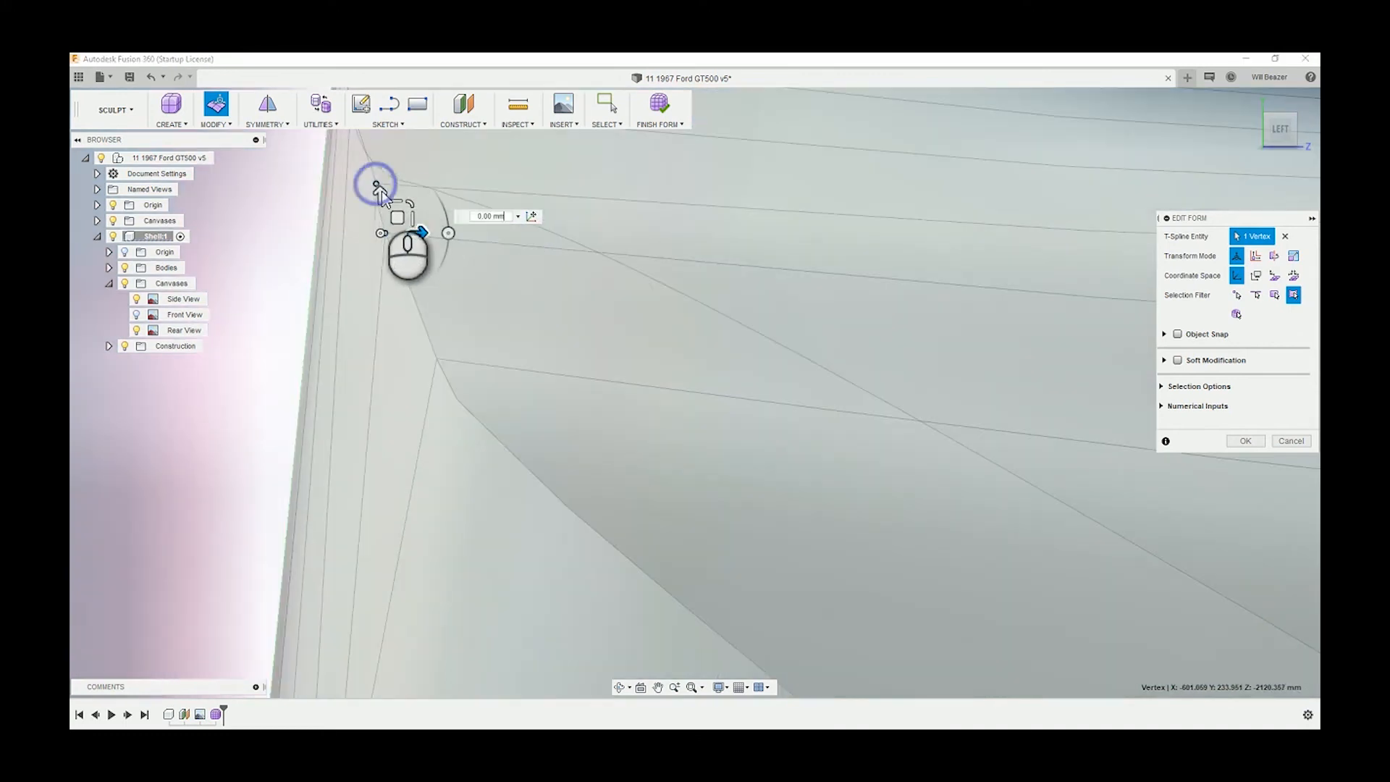
scroll(385, 197, "down", 3)
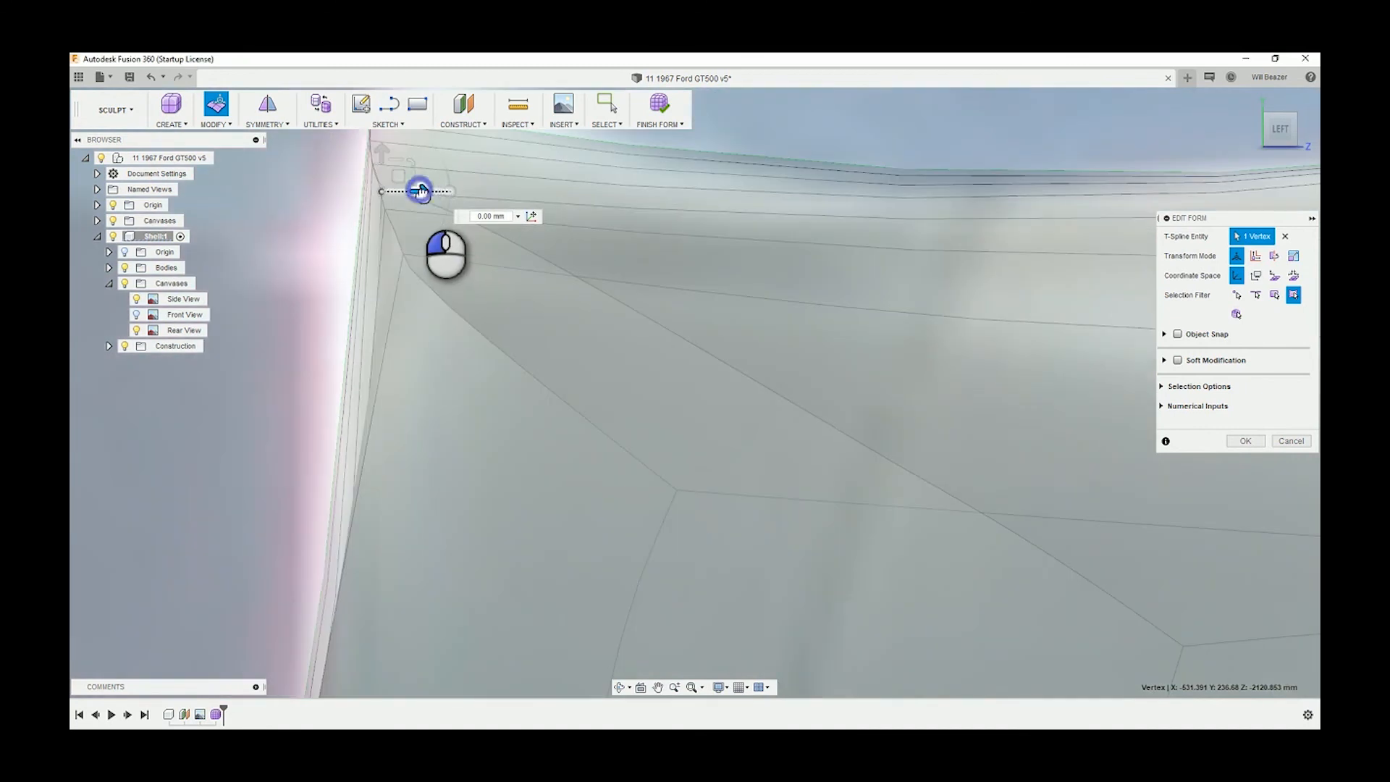
left_click_drag(421, 191, 417, 194)
- Move the middle deck-edge vertex rearward another 0.35 mm or so and clear the selection
scroll(378, 206, "up", 3)
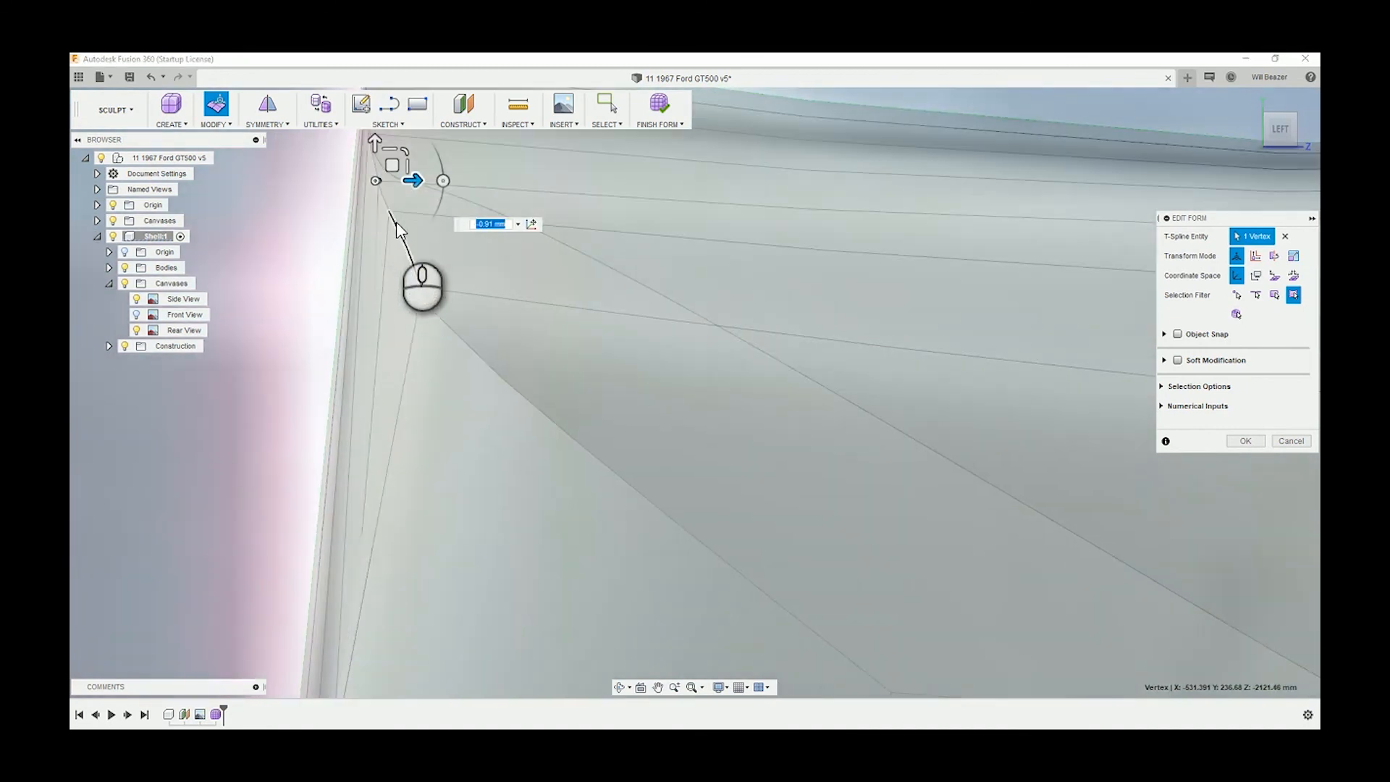
left_click(390, 210)
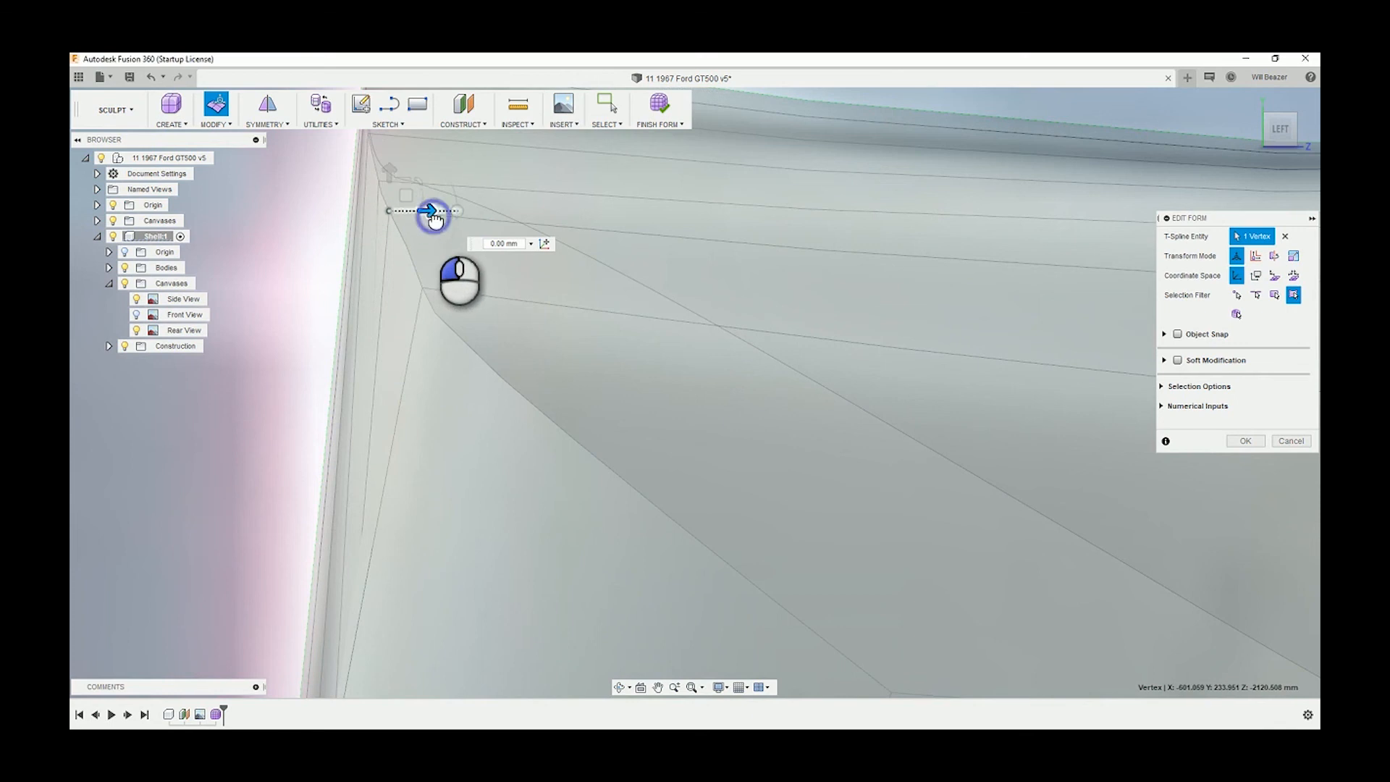
left_click_drag(431, 221, 431, 221)
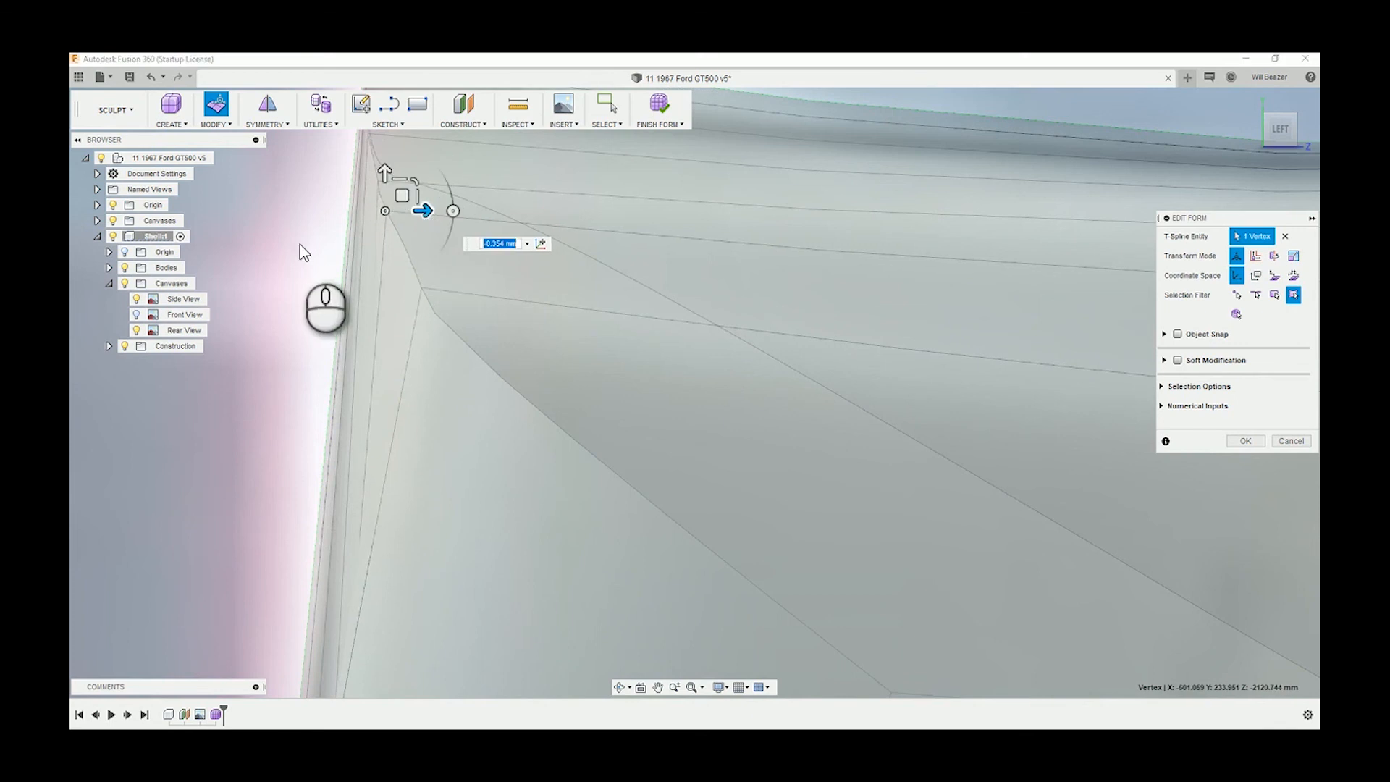
left_click(297, 242)
scroll(360, 231, "down", 3)
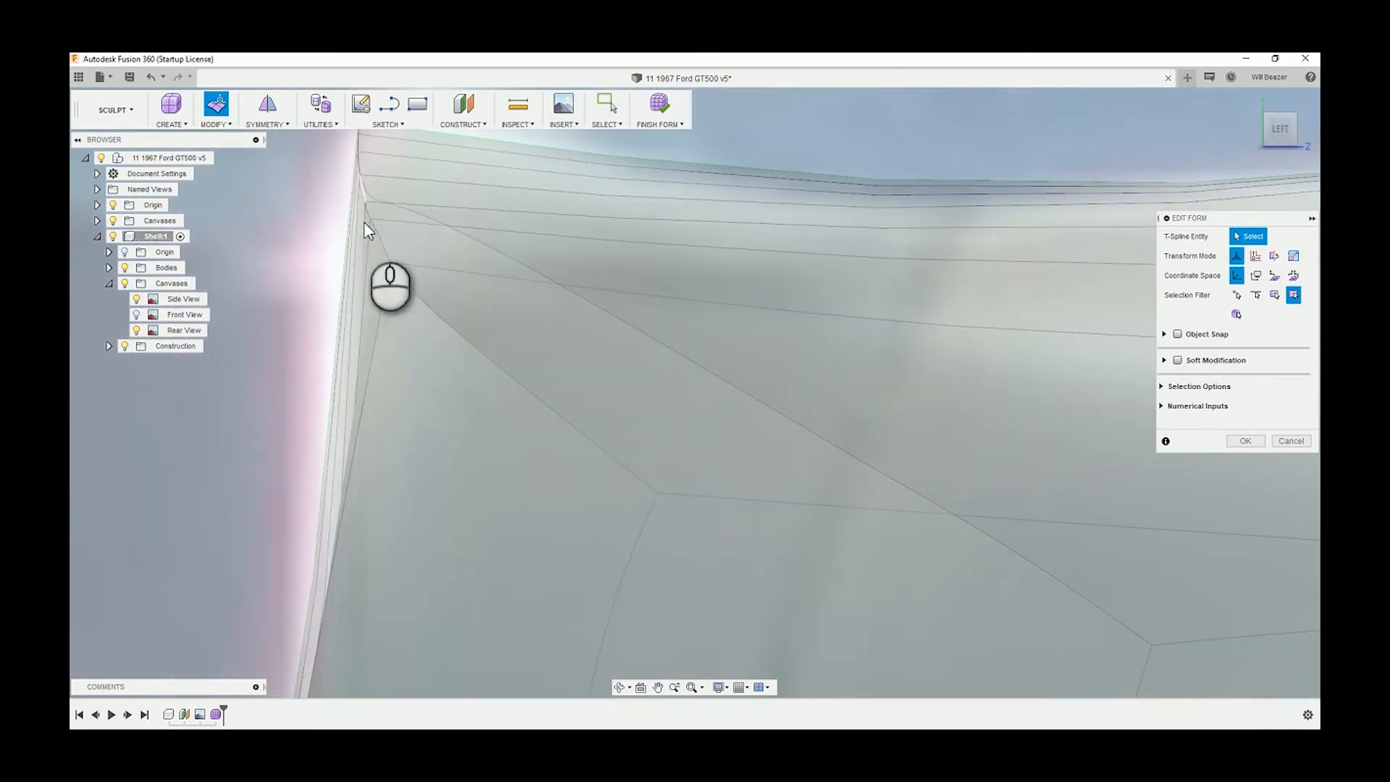
- In the left view, move the vertex just below the rear deck's upper corner rearward about 0.8 mm and clear the selection
left_click(392, 265)
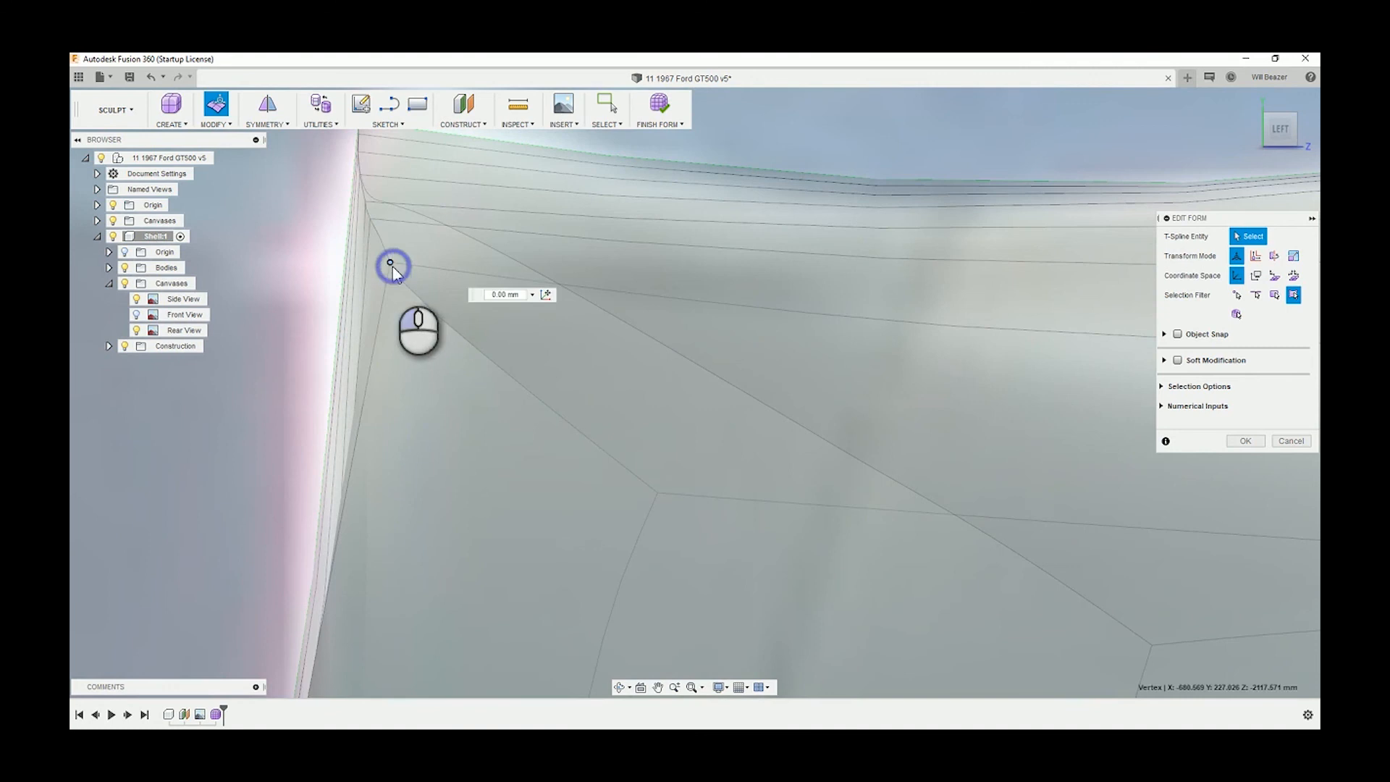
left_click(392, 265)
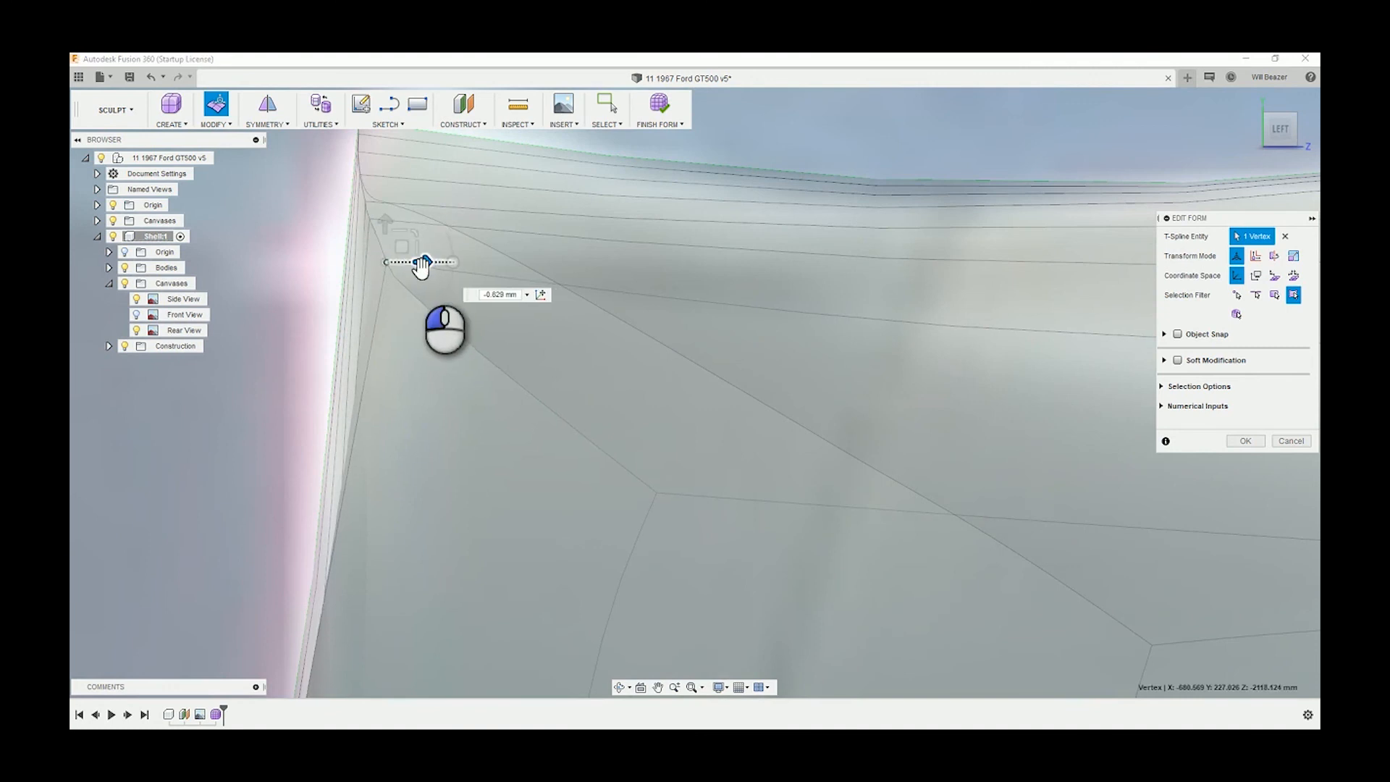
left_click_drag(421, 266, 417, 265)
left_click(326, 262)
scroll(326, 262, "down", 3)
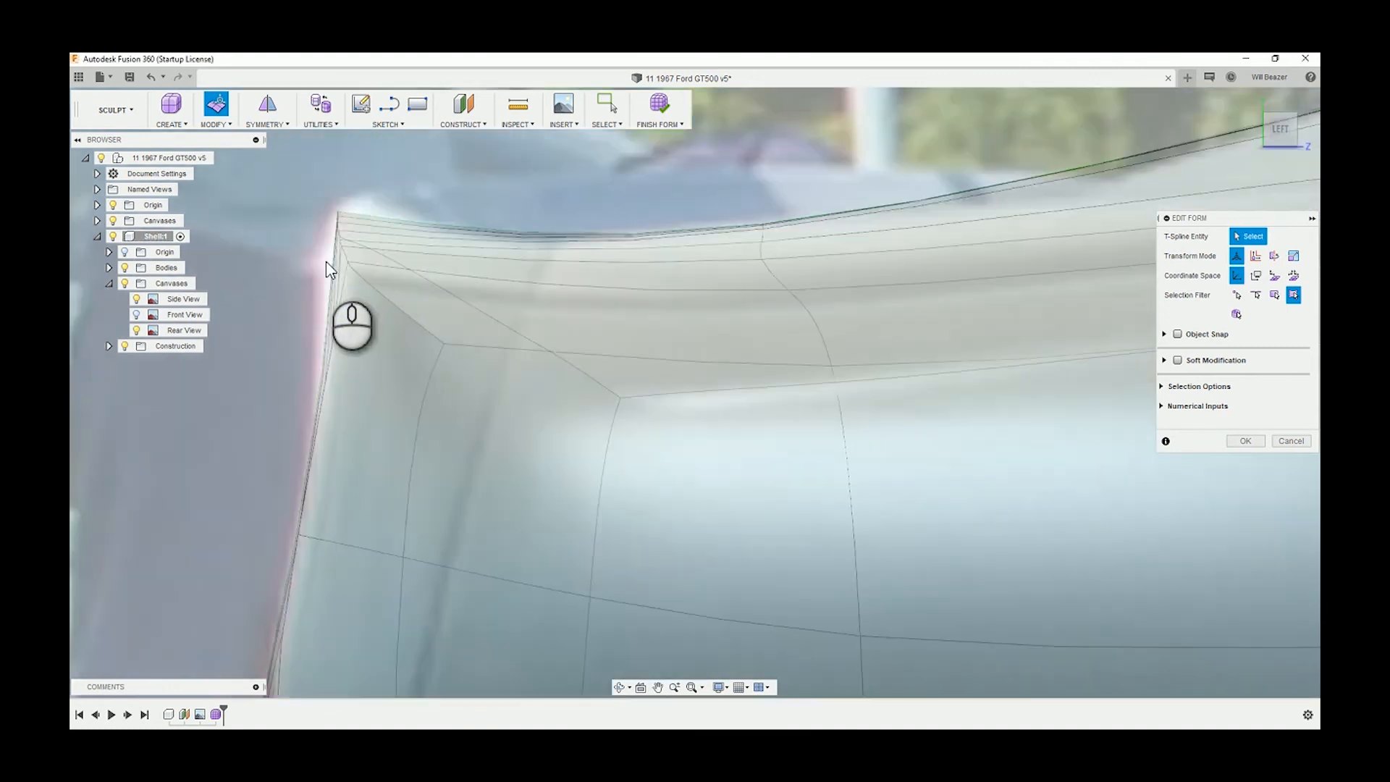
- Hide the Side View and Rear View canvases and inspect the whole car body from an angled front view
scroll(326, 262, "down", 10)
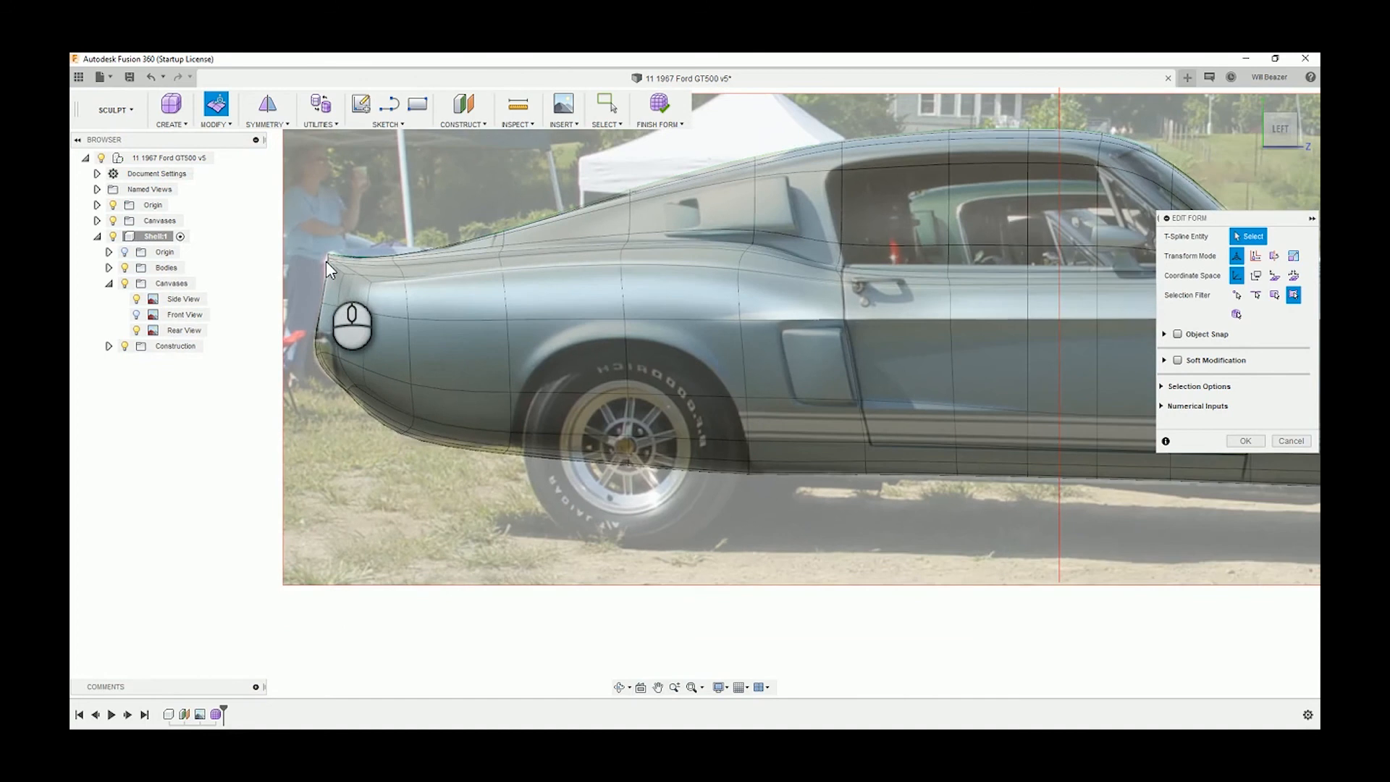
scroll(798, 272, "down", 3)
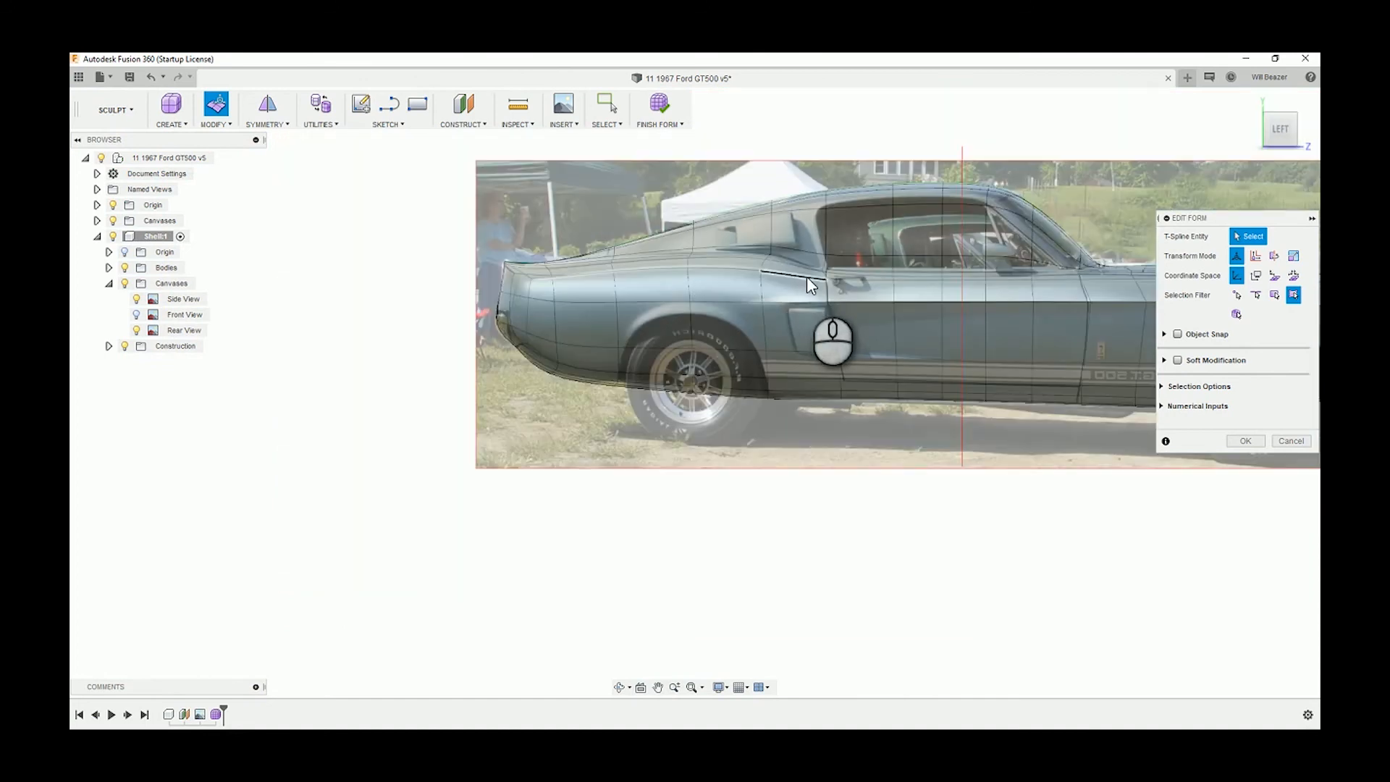
scroll(806, 277, "down", 2)
left_click(136, 299)
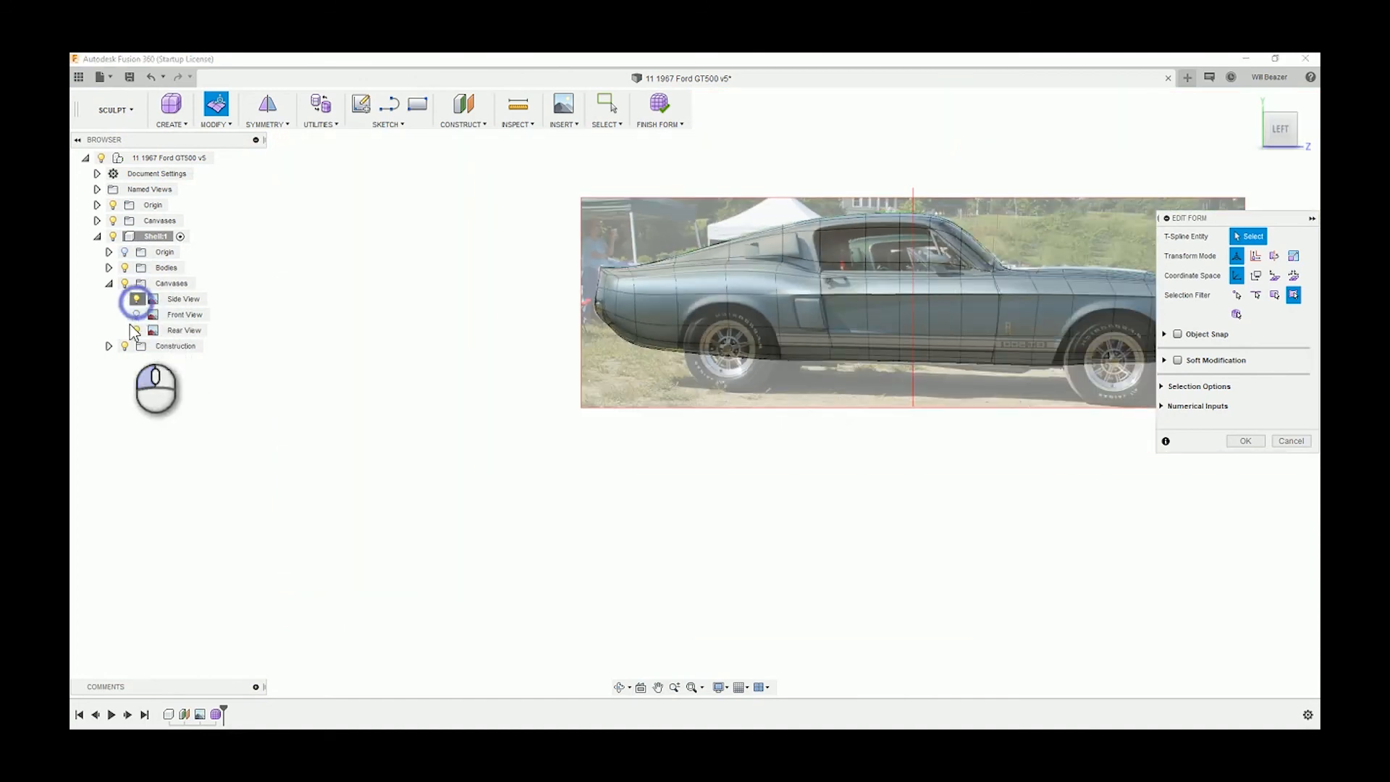
middle_click_drag(918, 310, 548, 324)
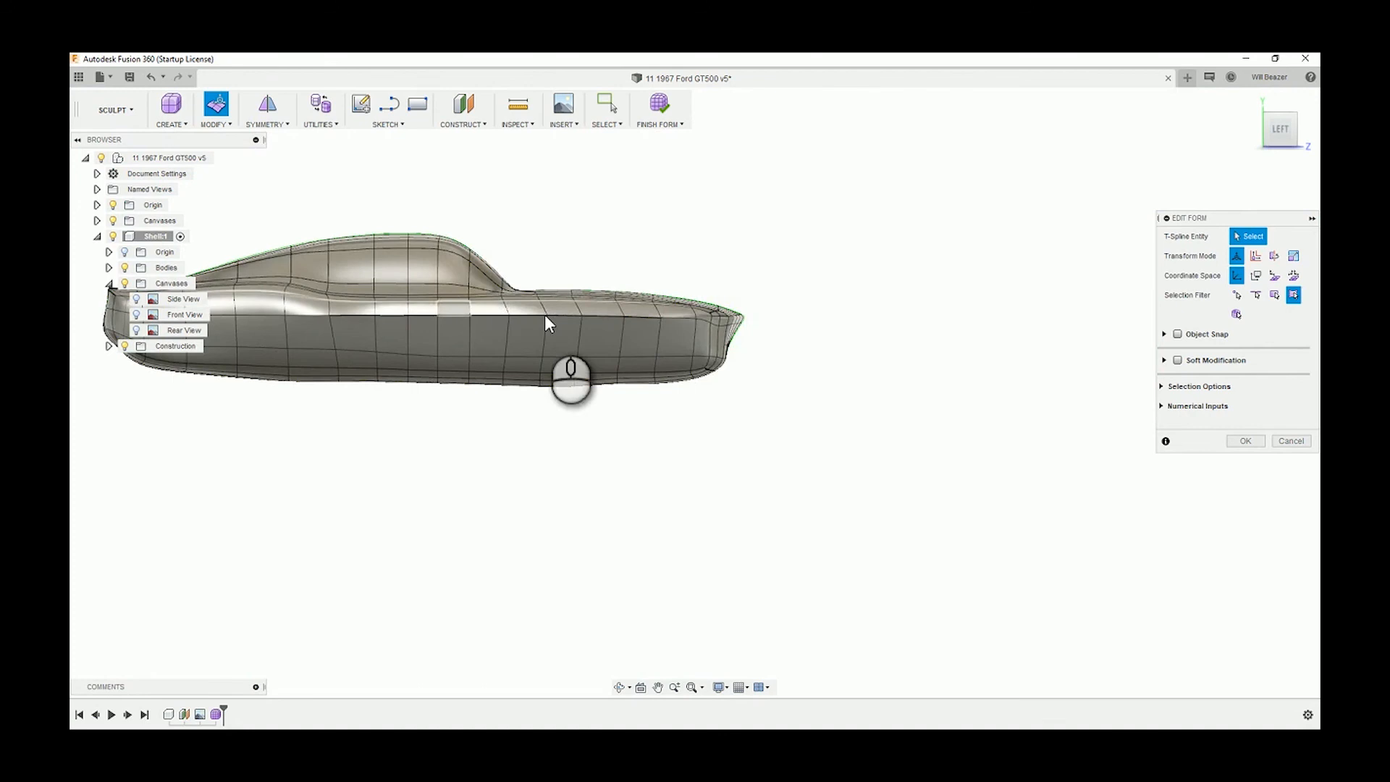
middle_click_drag(651, 332, 622, 481, "shift")
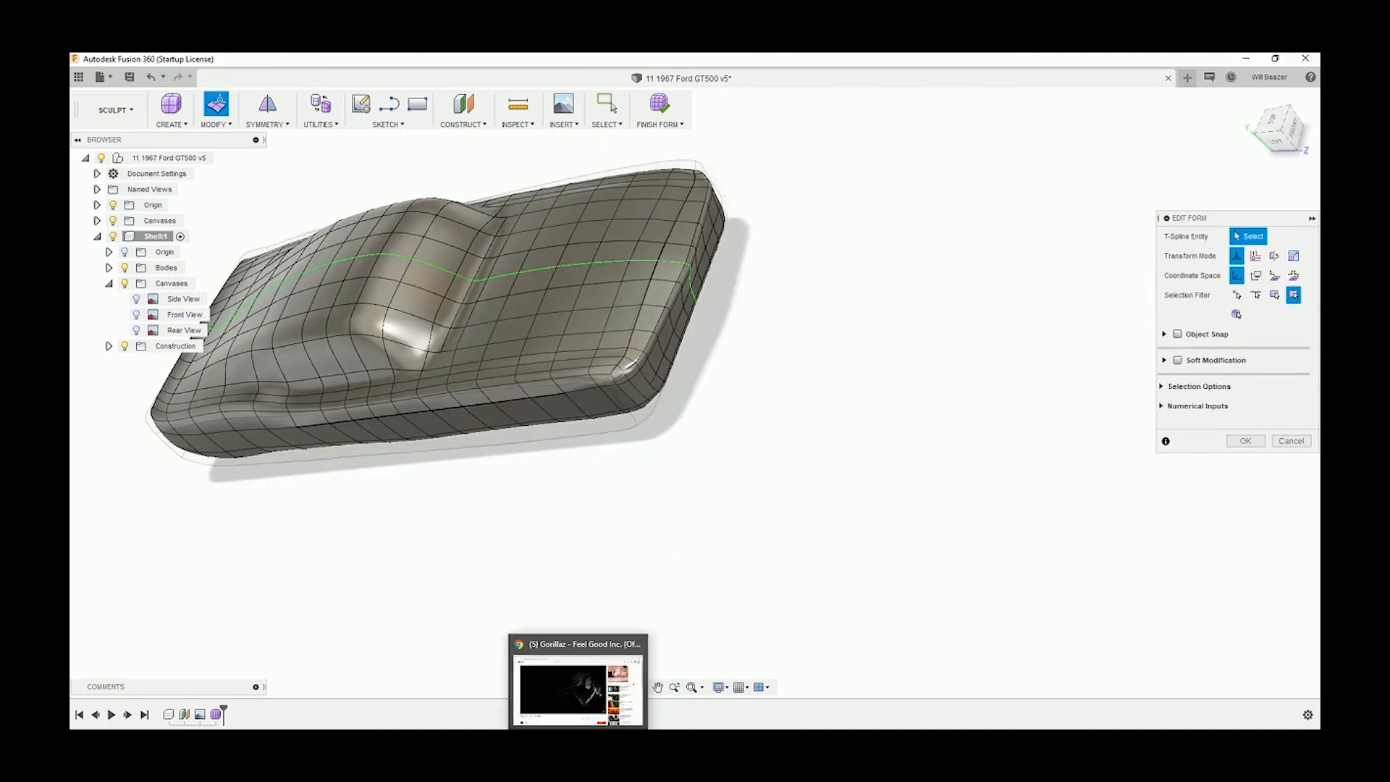
- Switch to Chrome to study the 1967 Shelby GT500 reference photo and return to Fusion 360
left_click(580, 753)
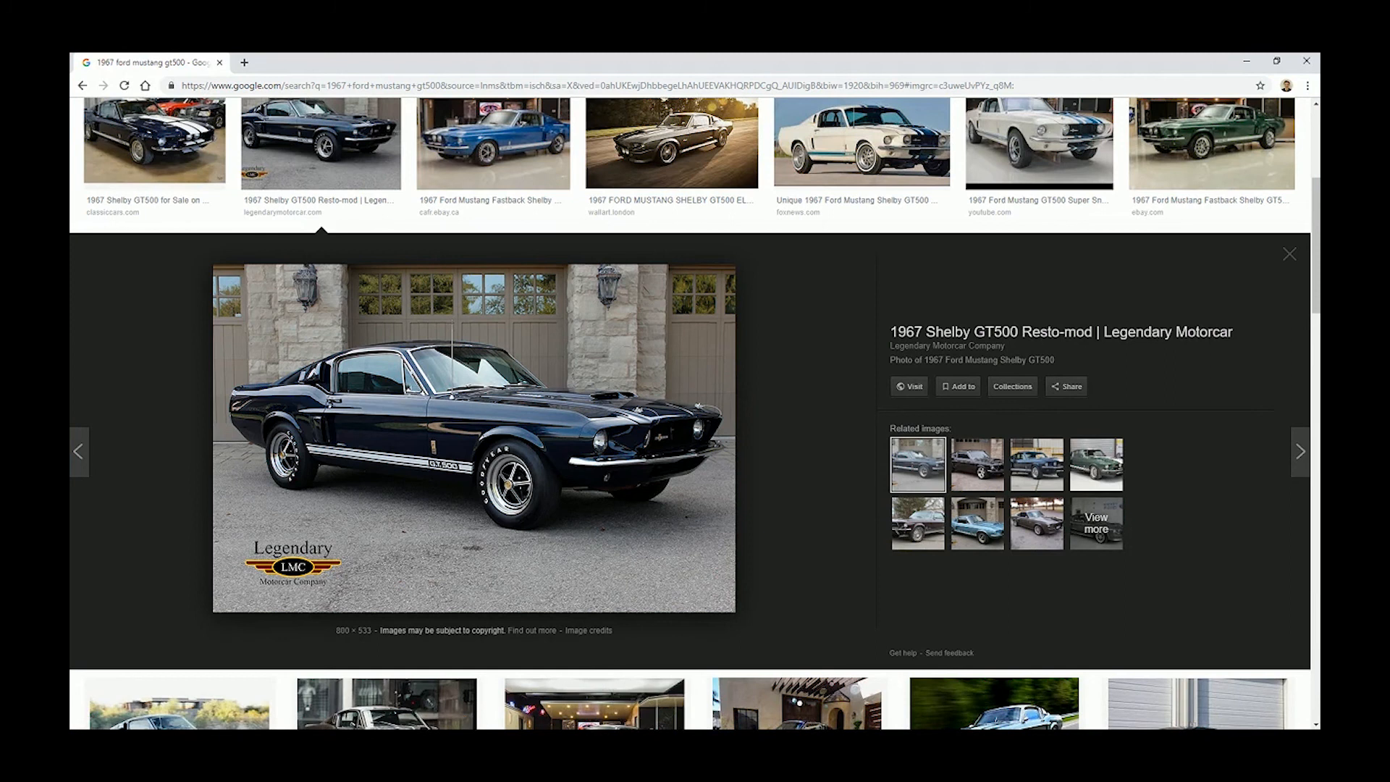
mouse_move(674, 743)
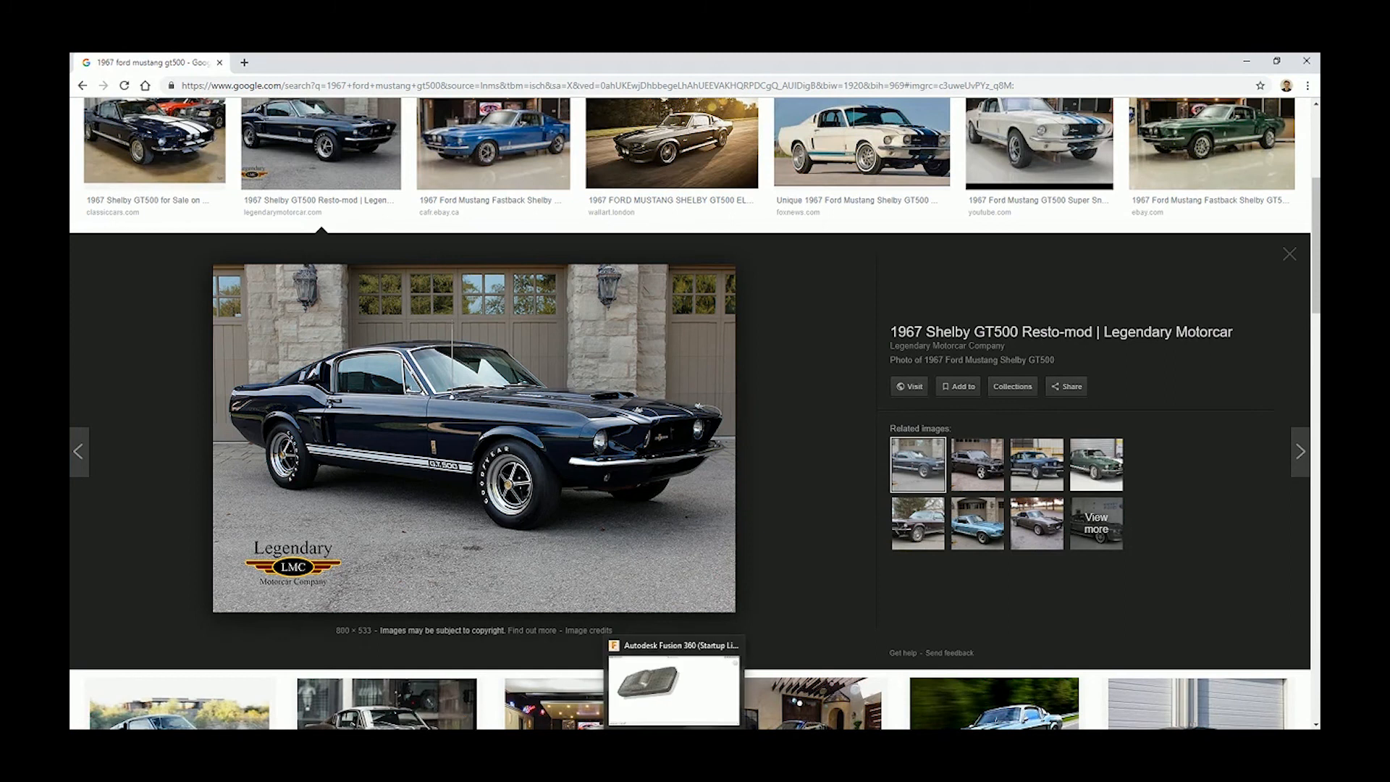
left_click(677, 744)
- In the left view, toggle the Side View canvas on and off to compare the body profile with the photo
mouse_move(637, 365)
middle_mouse_down("shift")
mouse_move(642, 341)
mouse_move(654, 360)
mouse_move(683, 322)
mouse_move(572, 465)
middle_mouse_up("shift")
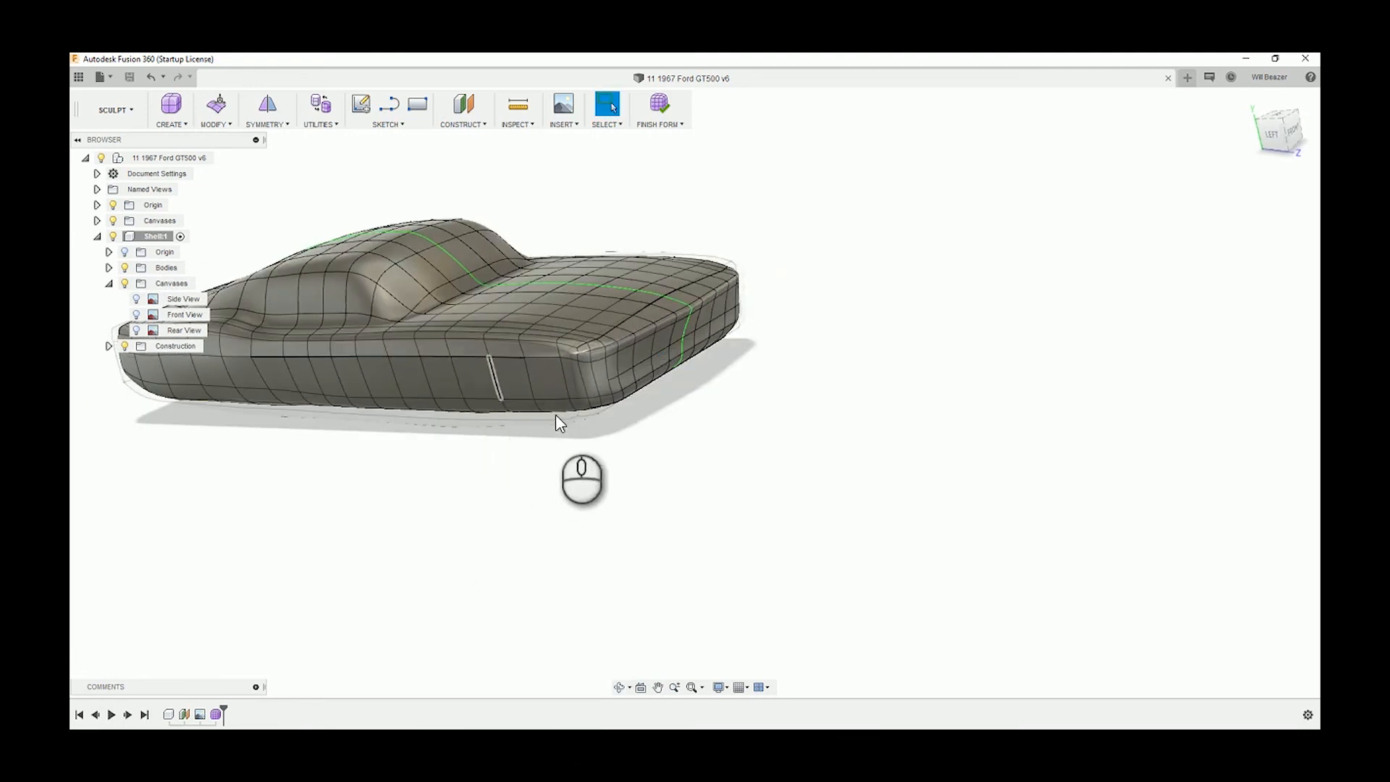
mouse_move(556, 415)
middle_mouse_down("shift")
mouse_move(1016, 390)
mouse_move(939, 353)
mouse_move(71, 371)
middle_mouse_up("shift")
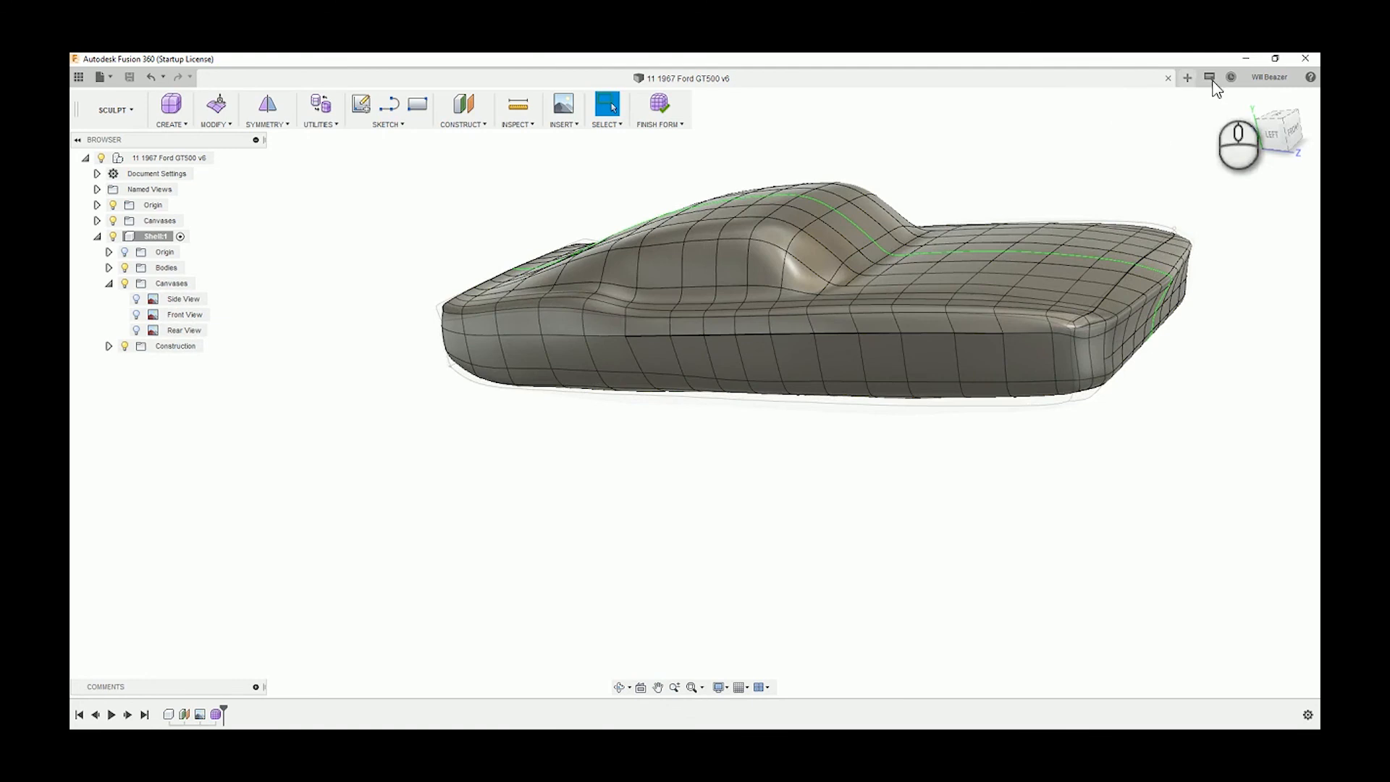
left_click(1271, 133)
left_click(142, 315)
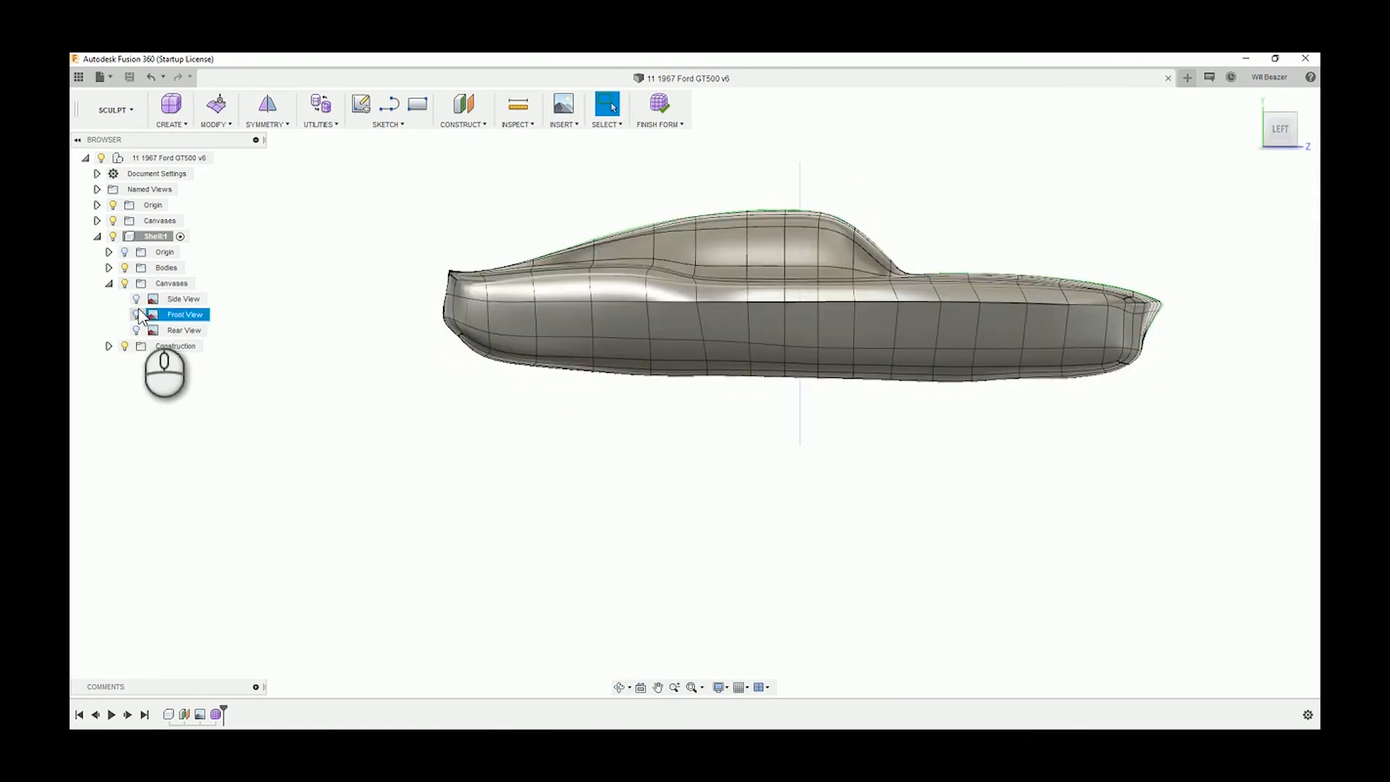
left_click(136, 299)
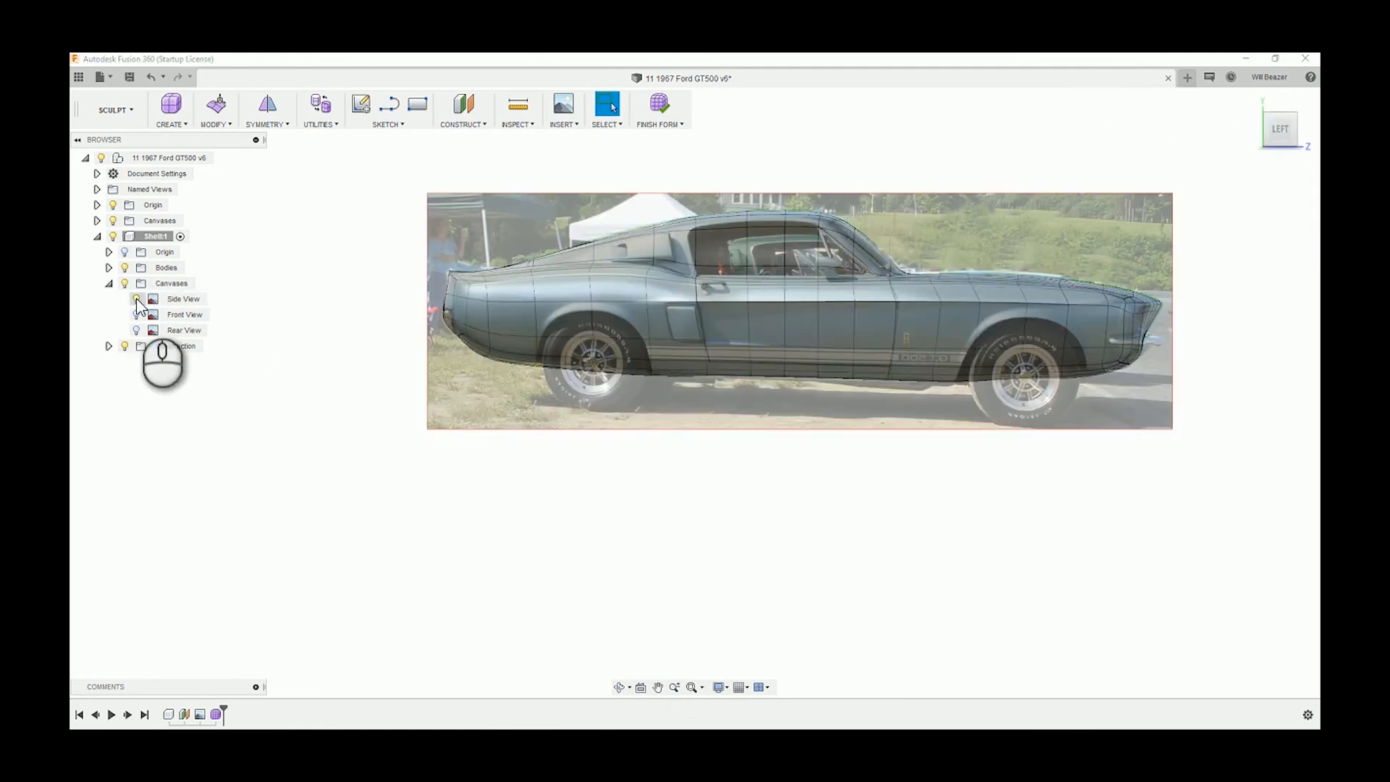
left_click(136, 299)
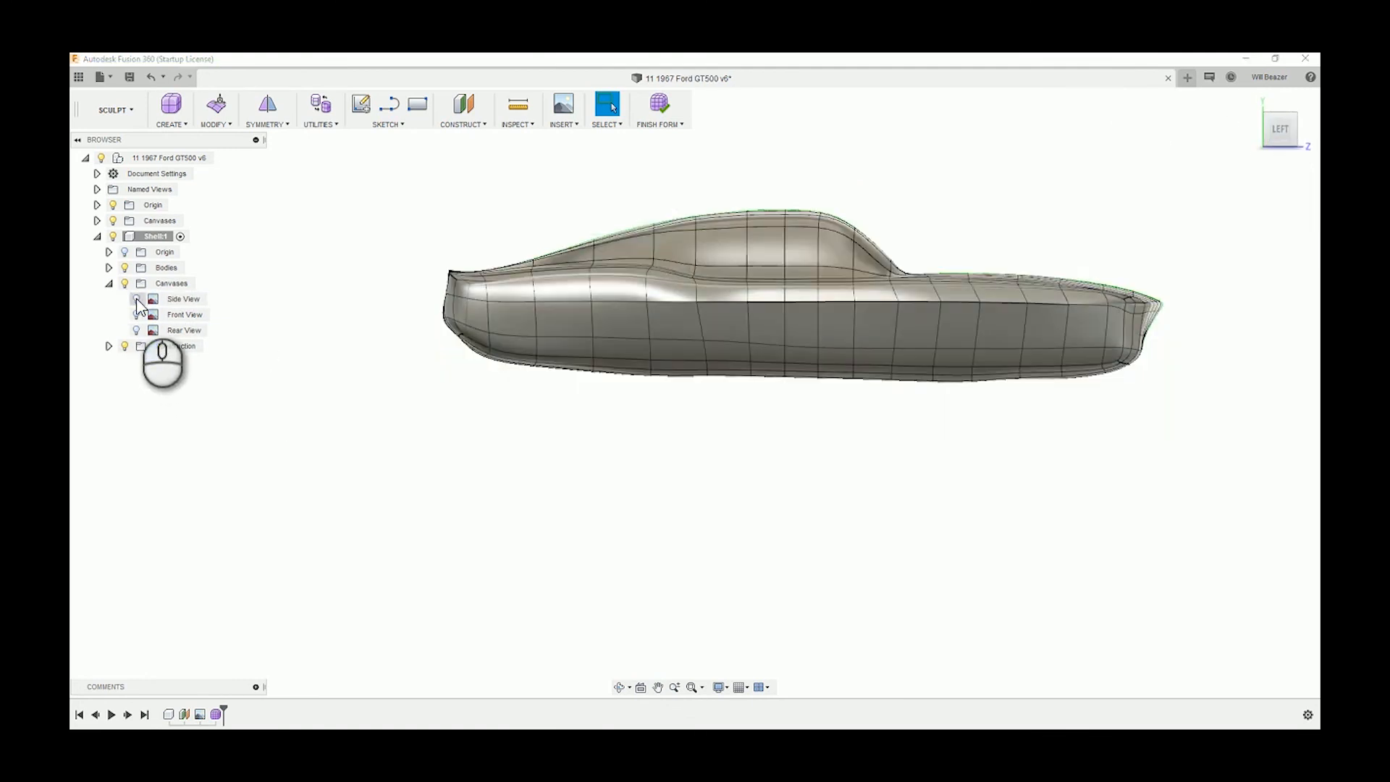
left_click(136, 299)
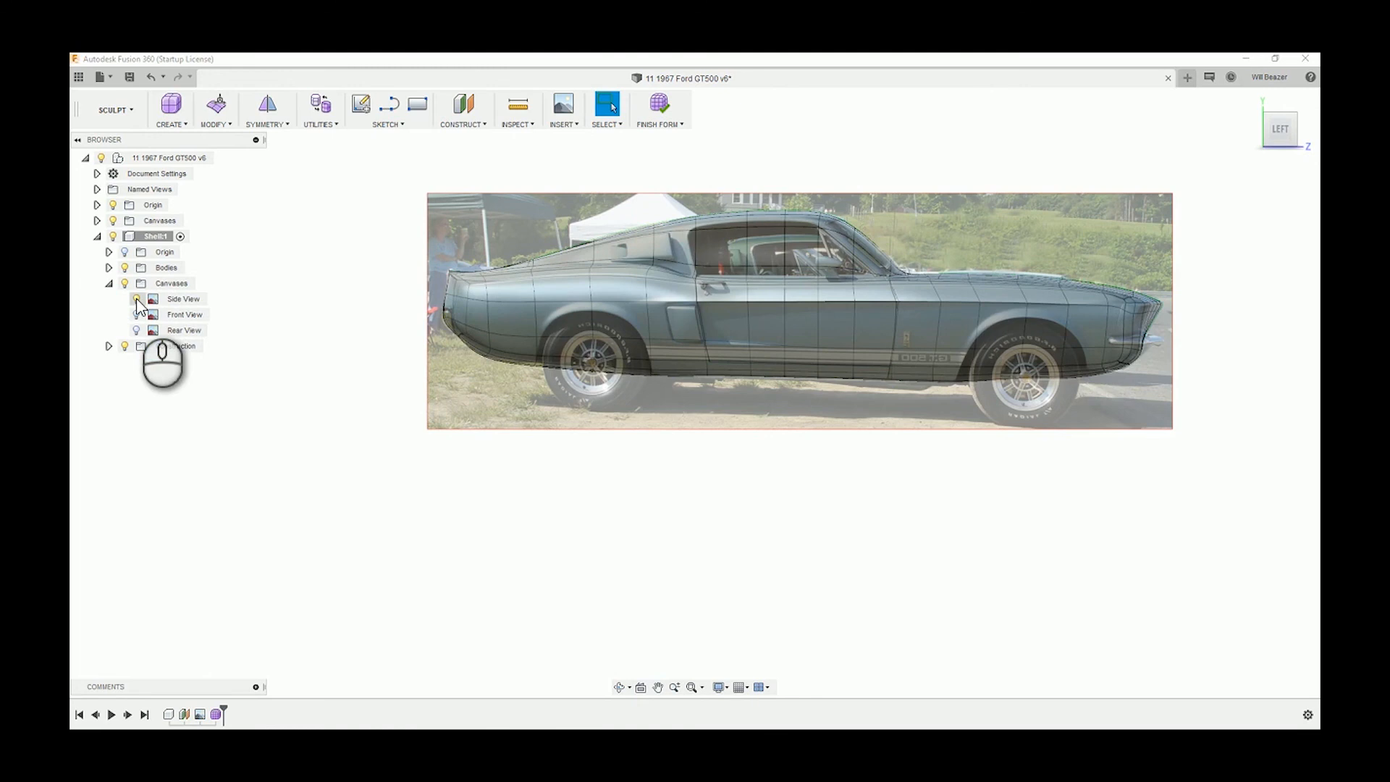
left_click(136, 299)
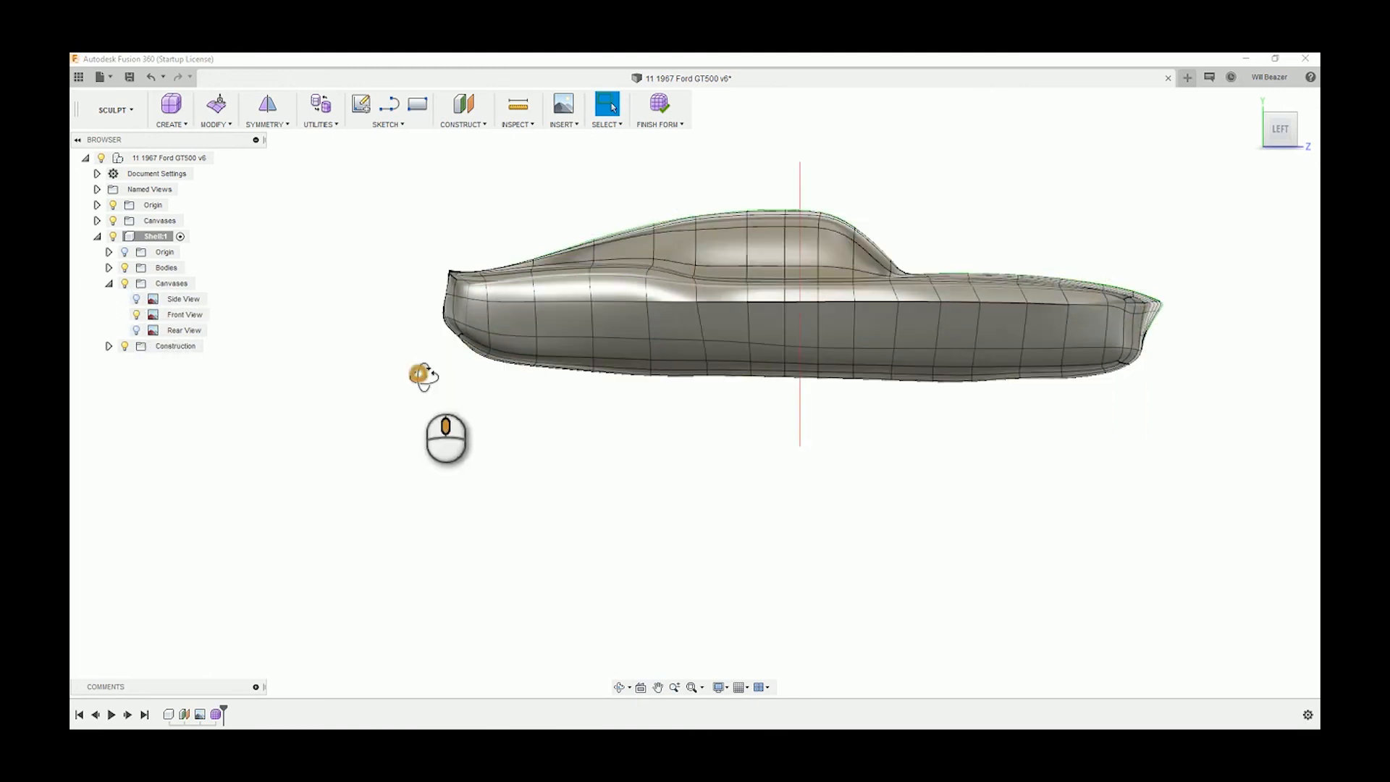
- In the front view, toggle the Front View canvas to compare the body outline with the photo, leaving it hidden
middle_click_drag(420, 374, 475, 376, "shift")
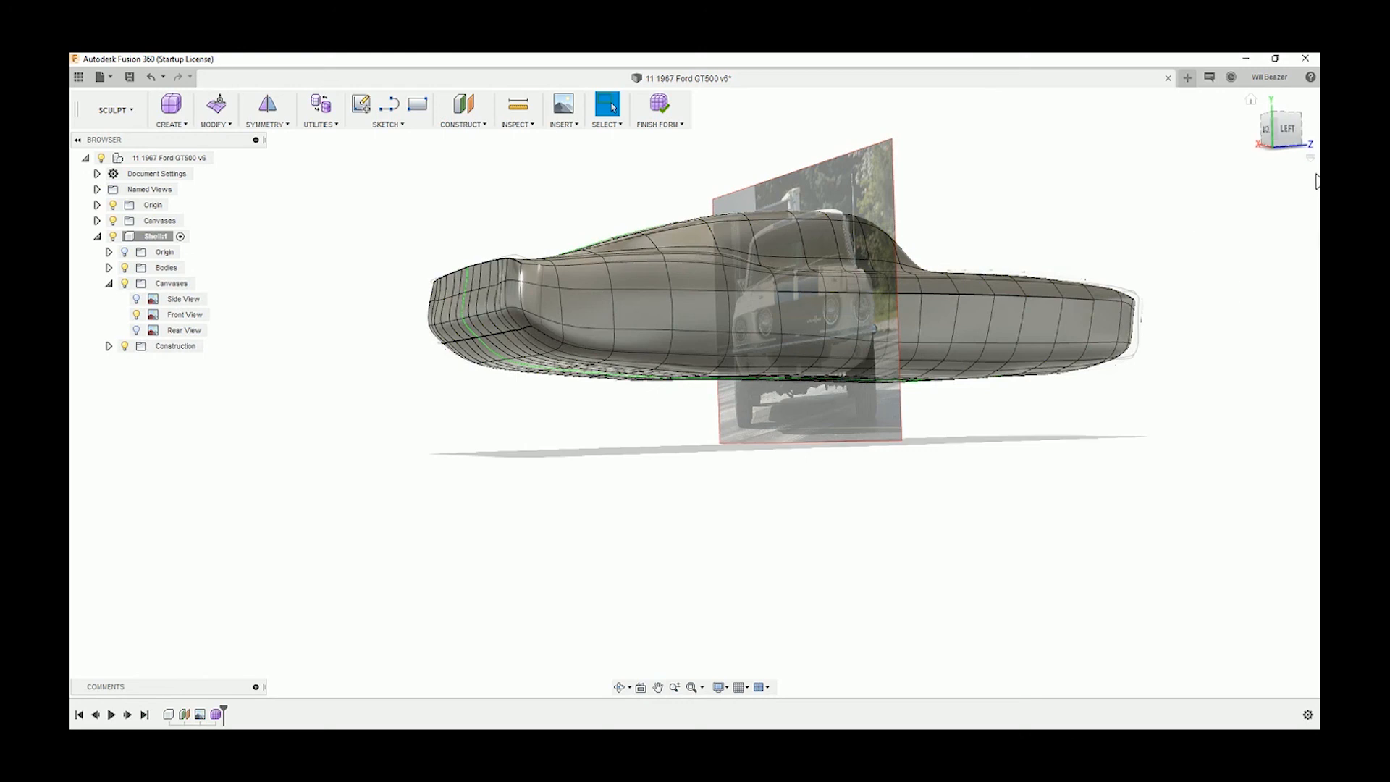
left_click(1297, 129)
left_click(1290, 133)
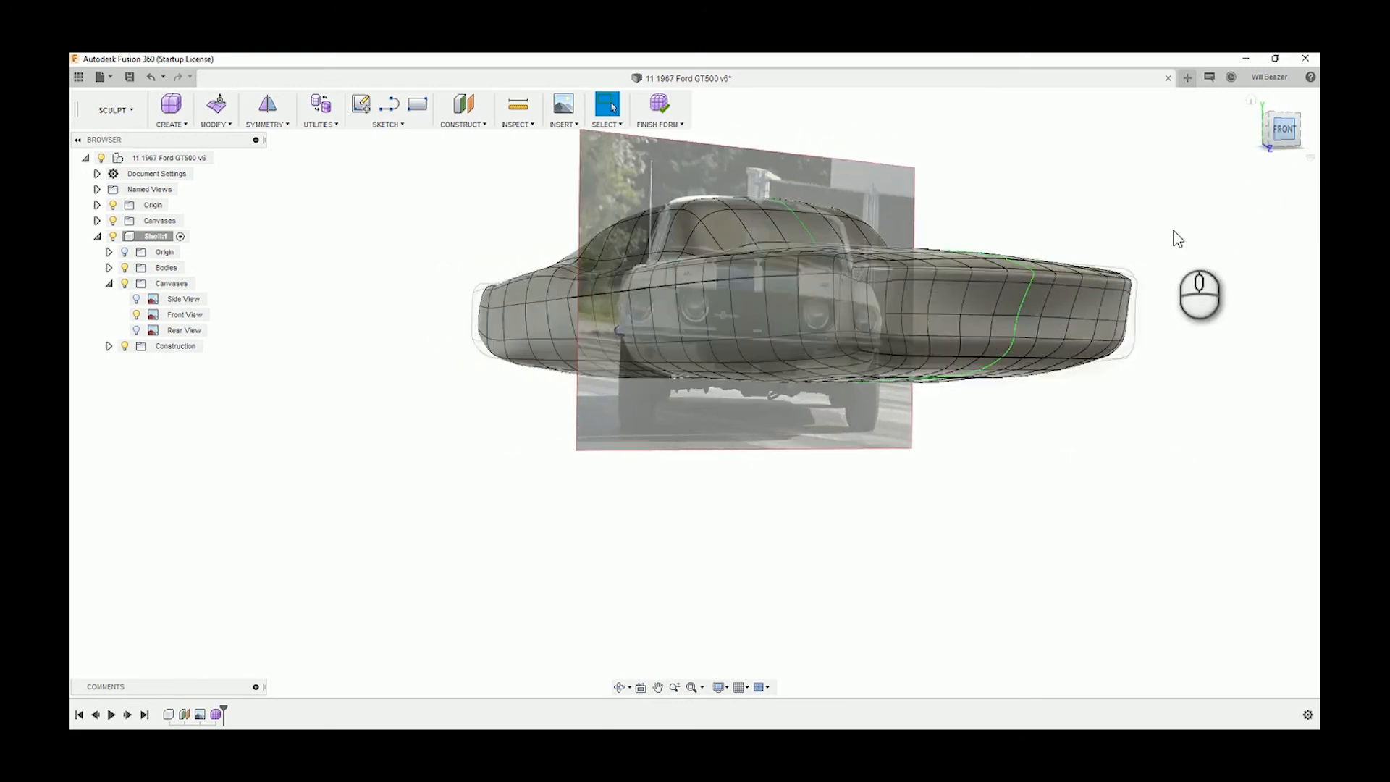
left_click(138, 315)
left_click(137, 314)
left_click(138, 314)
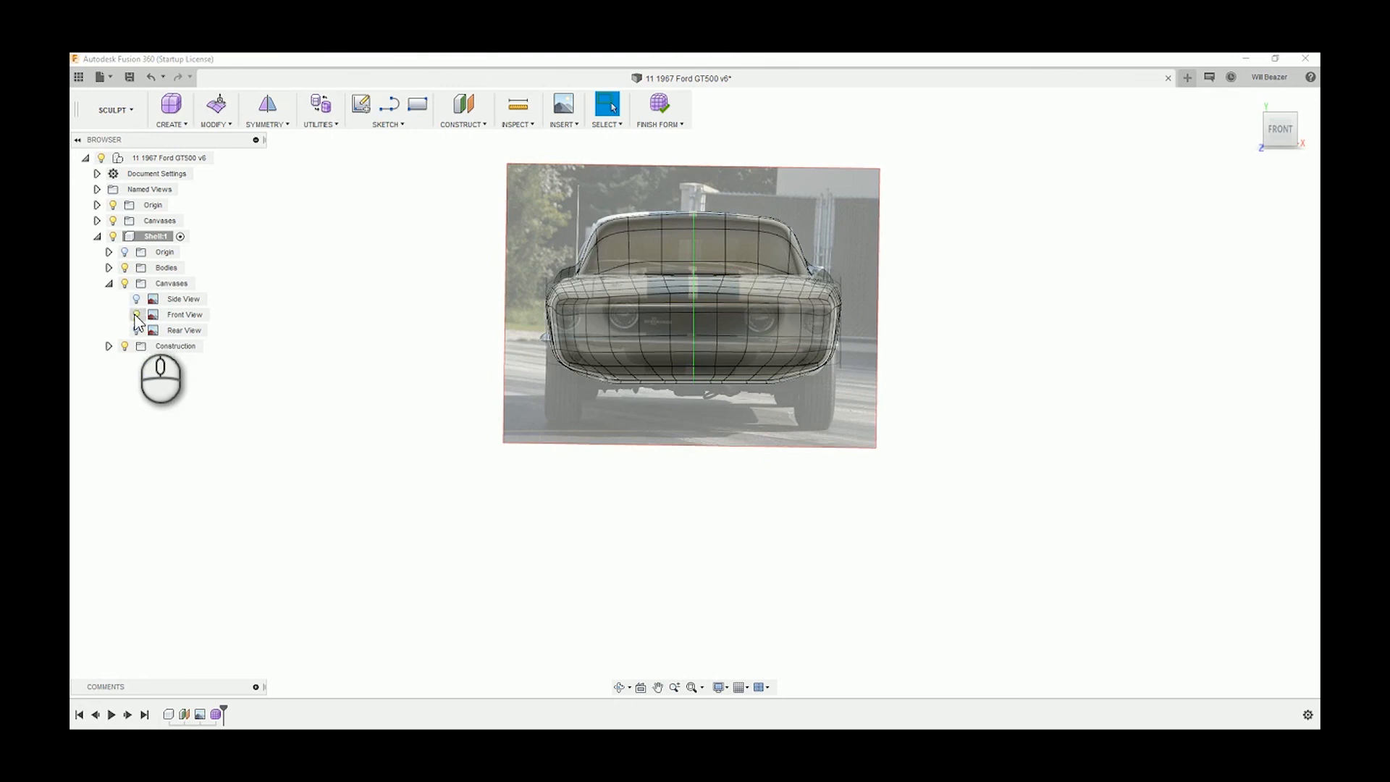
left_click(137, 315)
left_click(137, 315)
left_click(137, 315)
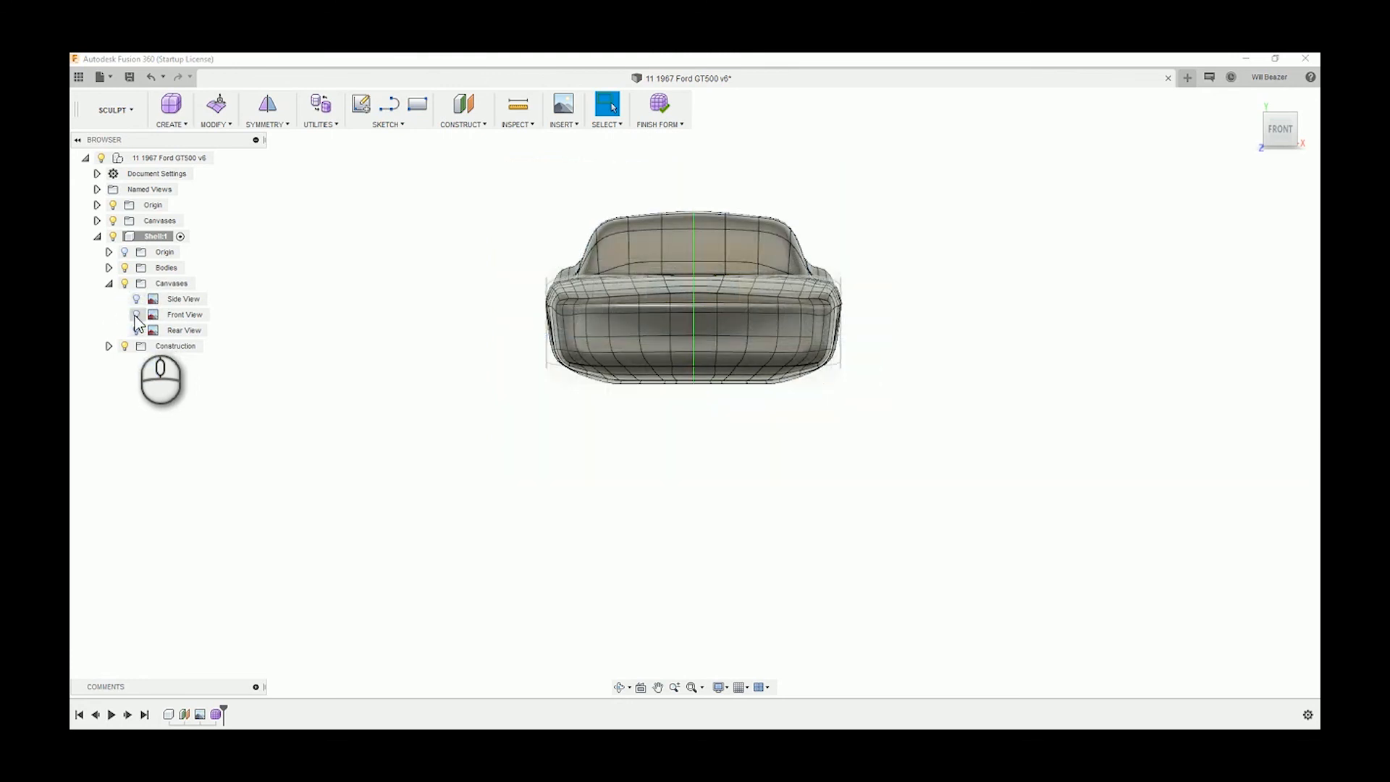
left_click(137, 315)
- Using Edit Form in the front view, raise the roof-edge vertex just inboard of the upper corner about 4 mm
scroll(637, 217, "up", 6)
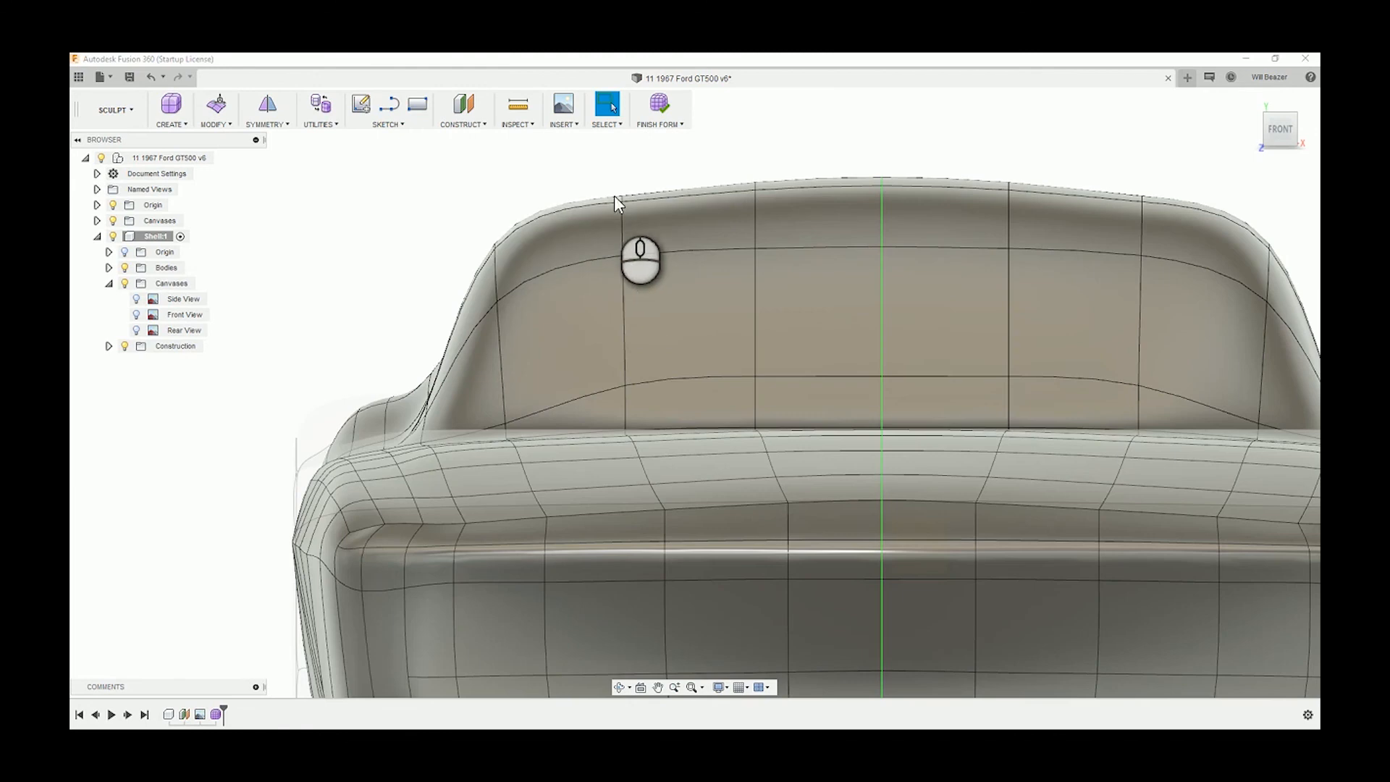
left_click(621, 194)
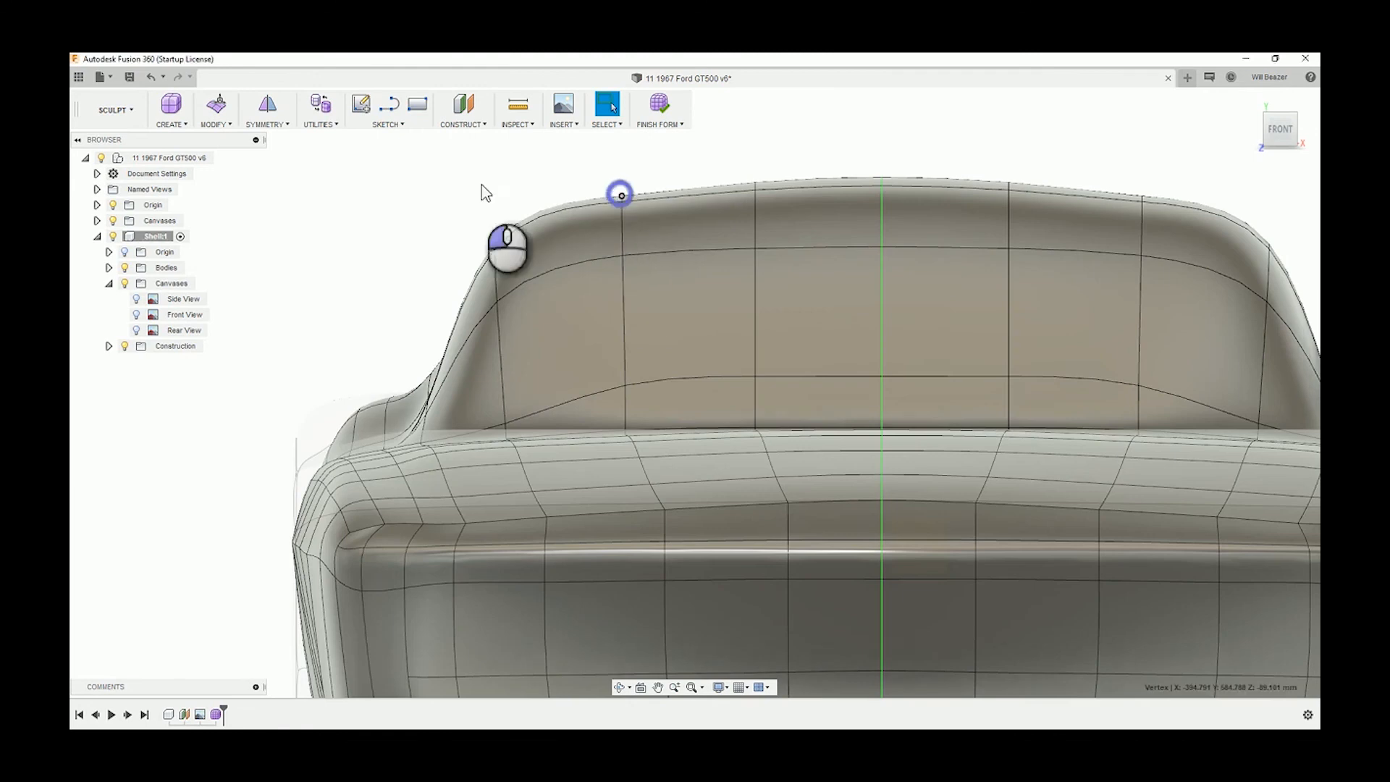
left_click(215, 105)
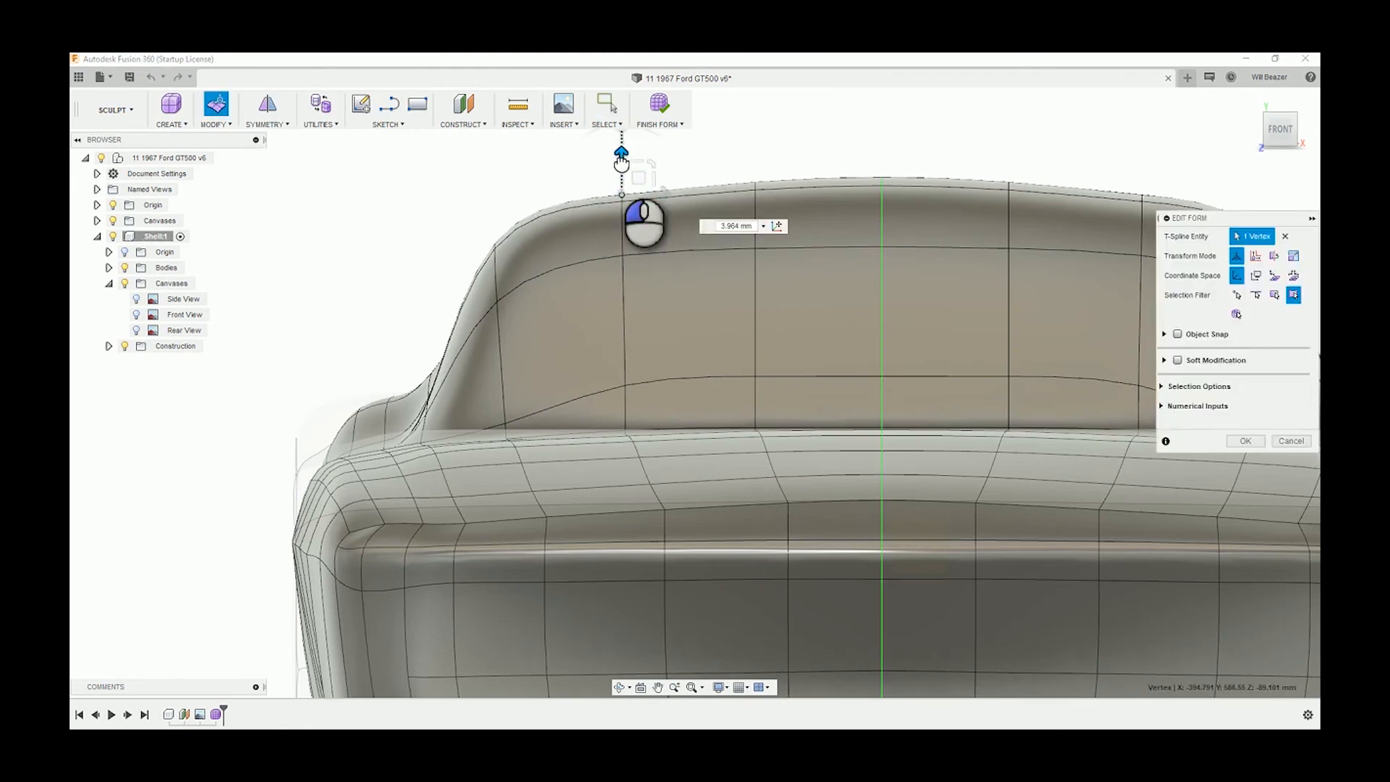
left_click(397, 206)
- Show the Rear View canvas, compare the body with it from the back, and hide the canvas again
scroll(398, 285, "down", 5)
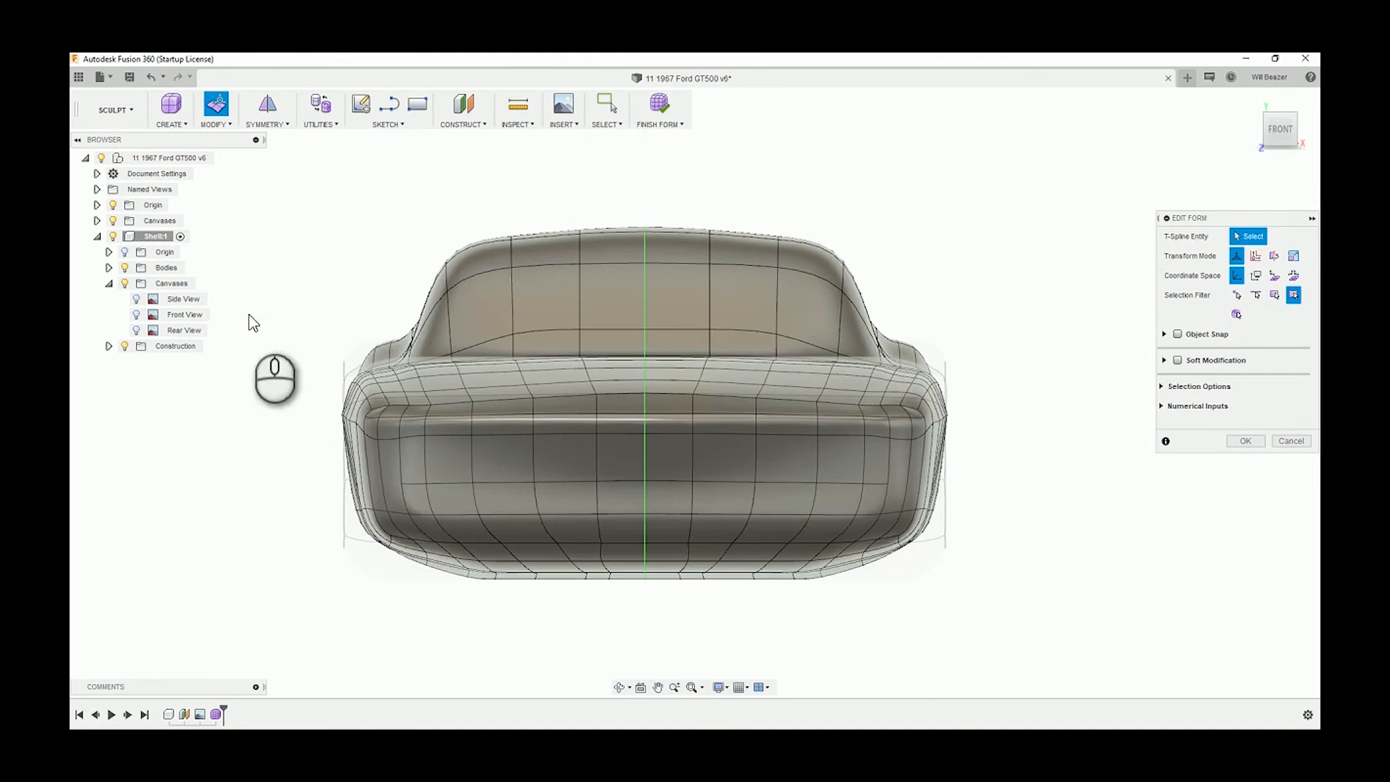
left_click(137, 331)
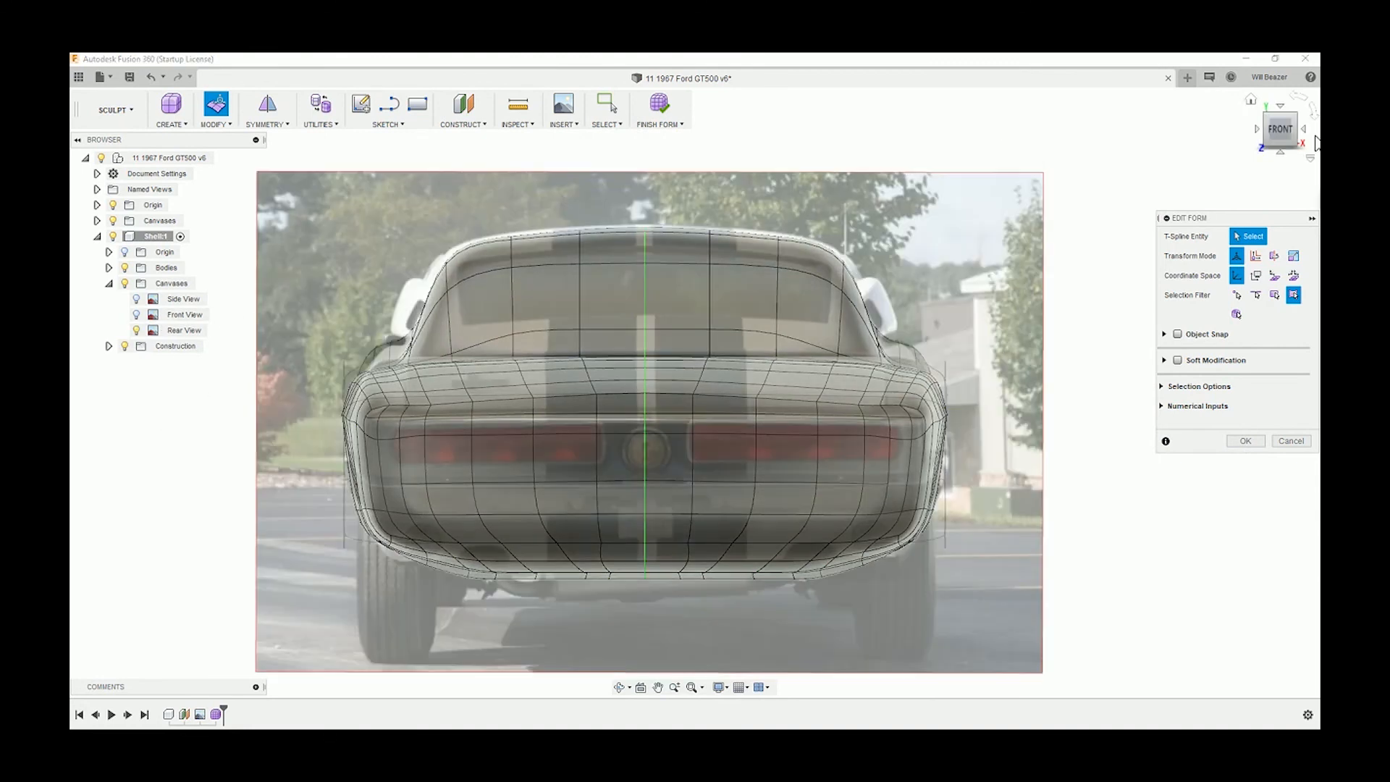
left_click(1304, 131)
left_click(1304, 130)
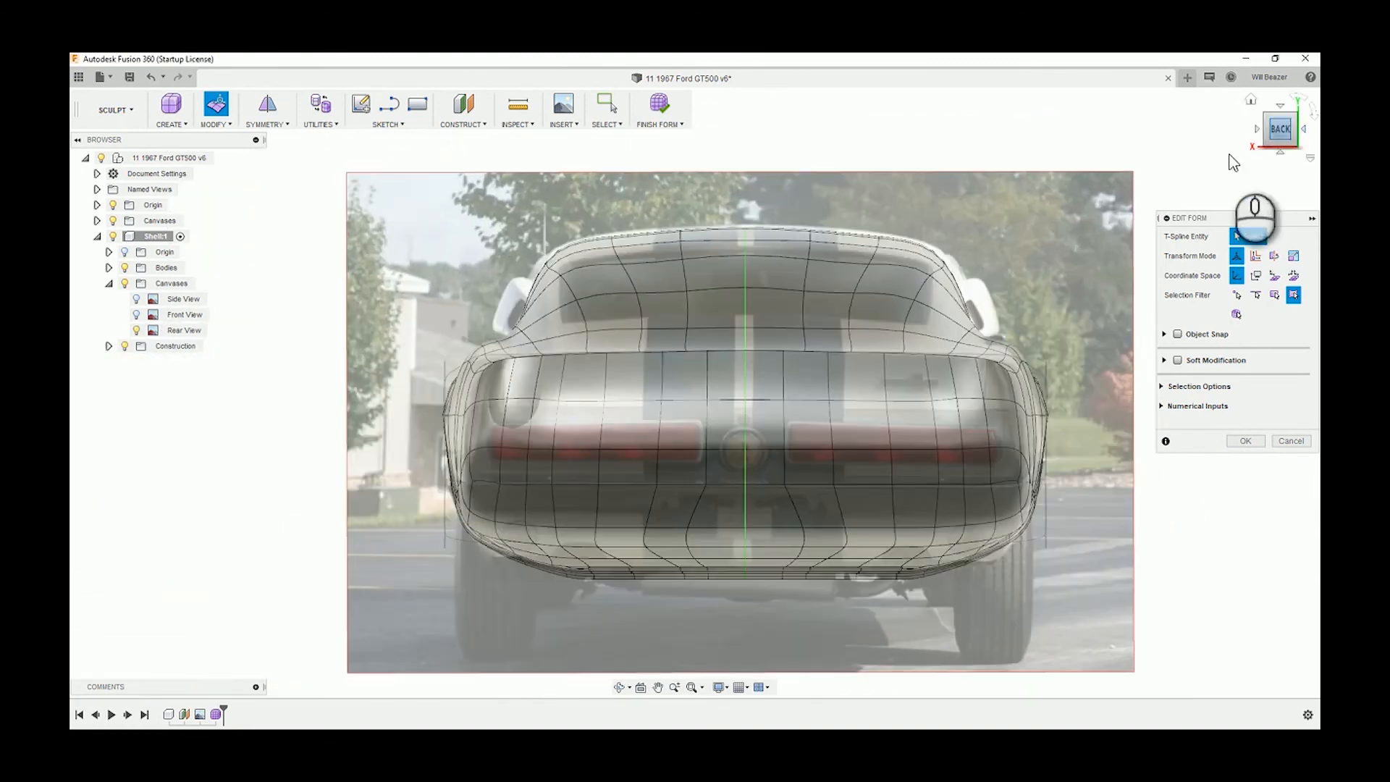
scroll(1014, 255, "down", 3)
middle_click_drag(1013, 255, 870, 270, "shift")
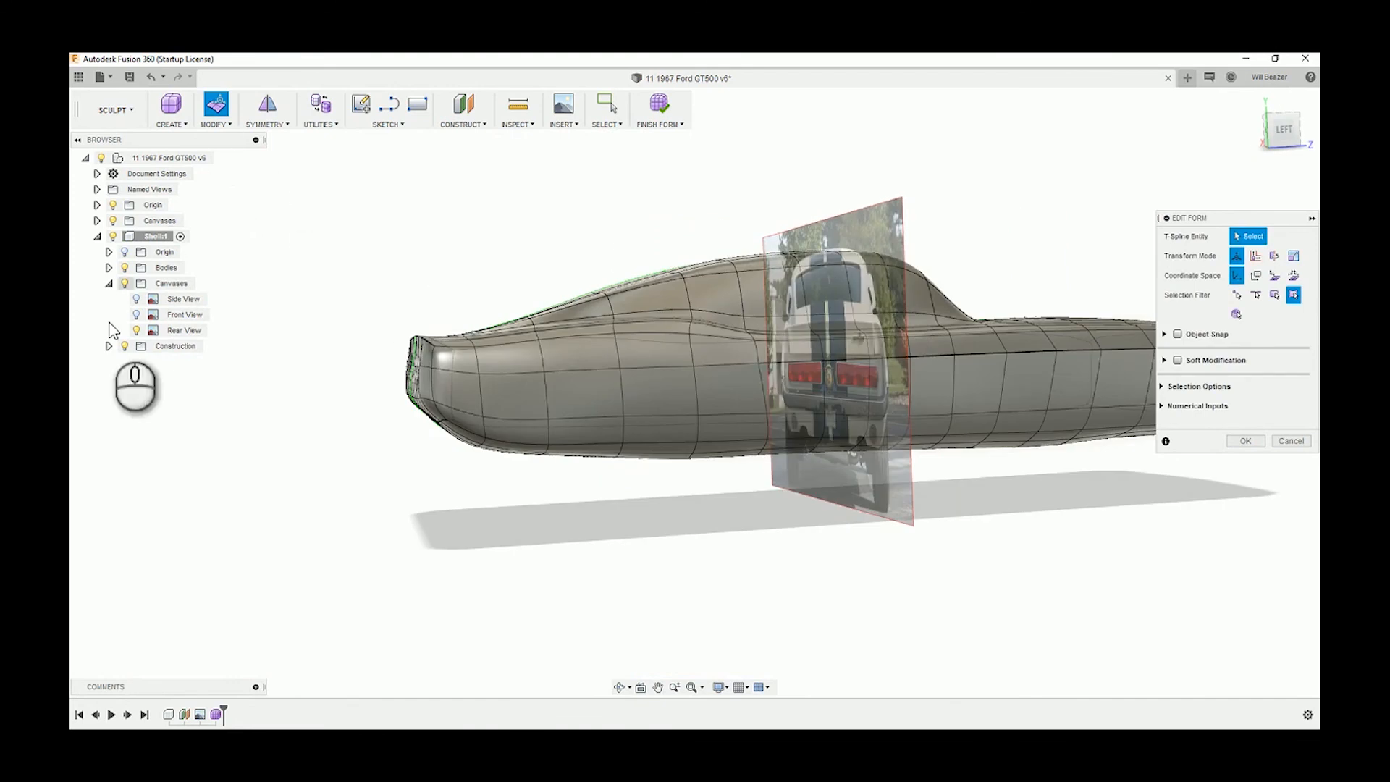
left_click(138, 332)
- Finish the form and inspect the converted body from the front and left sides
scroll(792, 327, "down", 3)
middle_click_drag(794, 328, 765, 344, "shift")
left_click(669, 111)
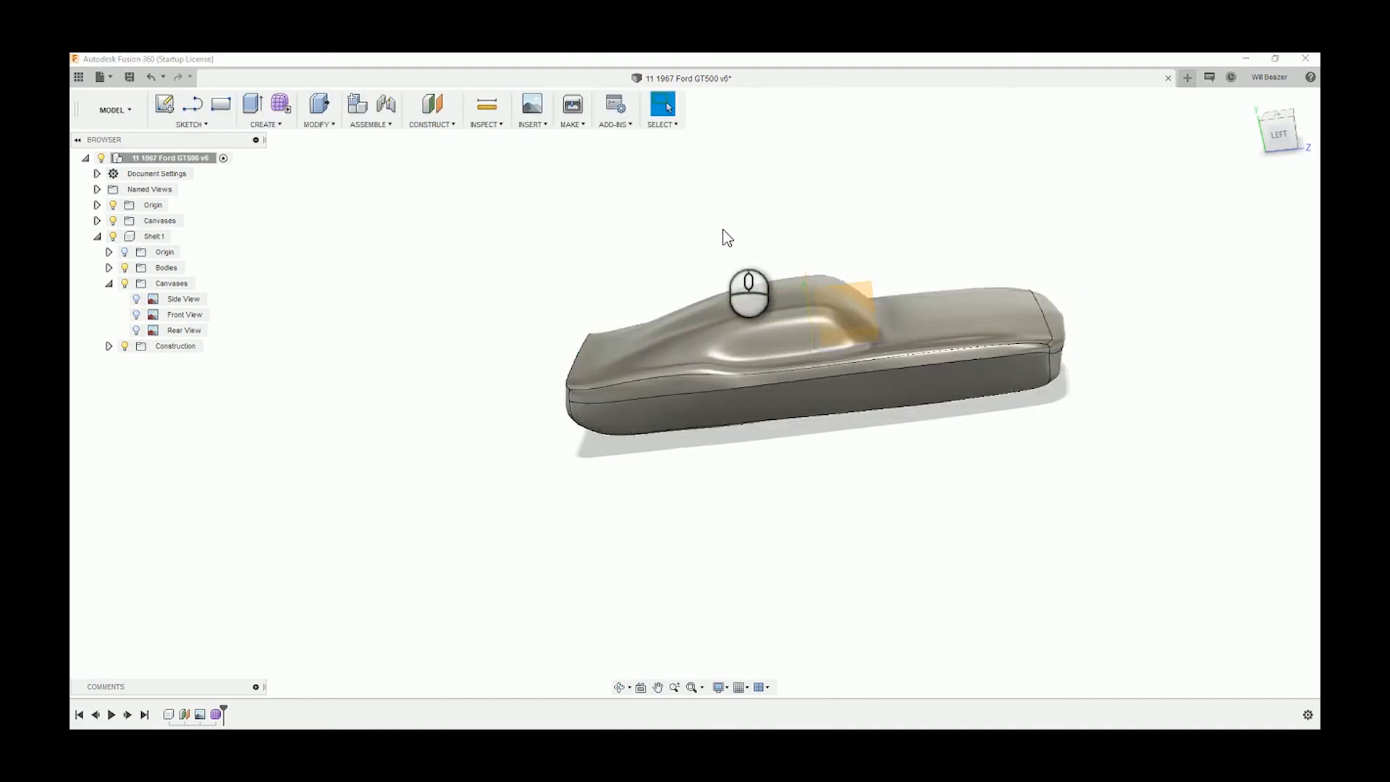
middle_click_drag(1009, 193, 1041, 198, "shift")
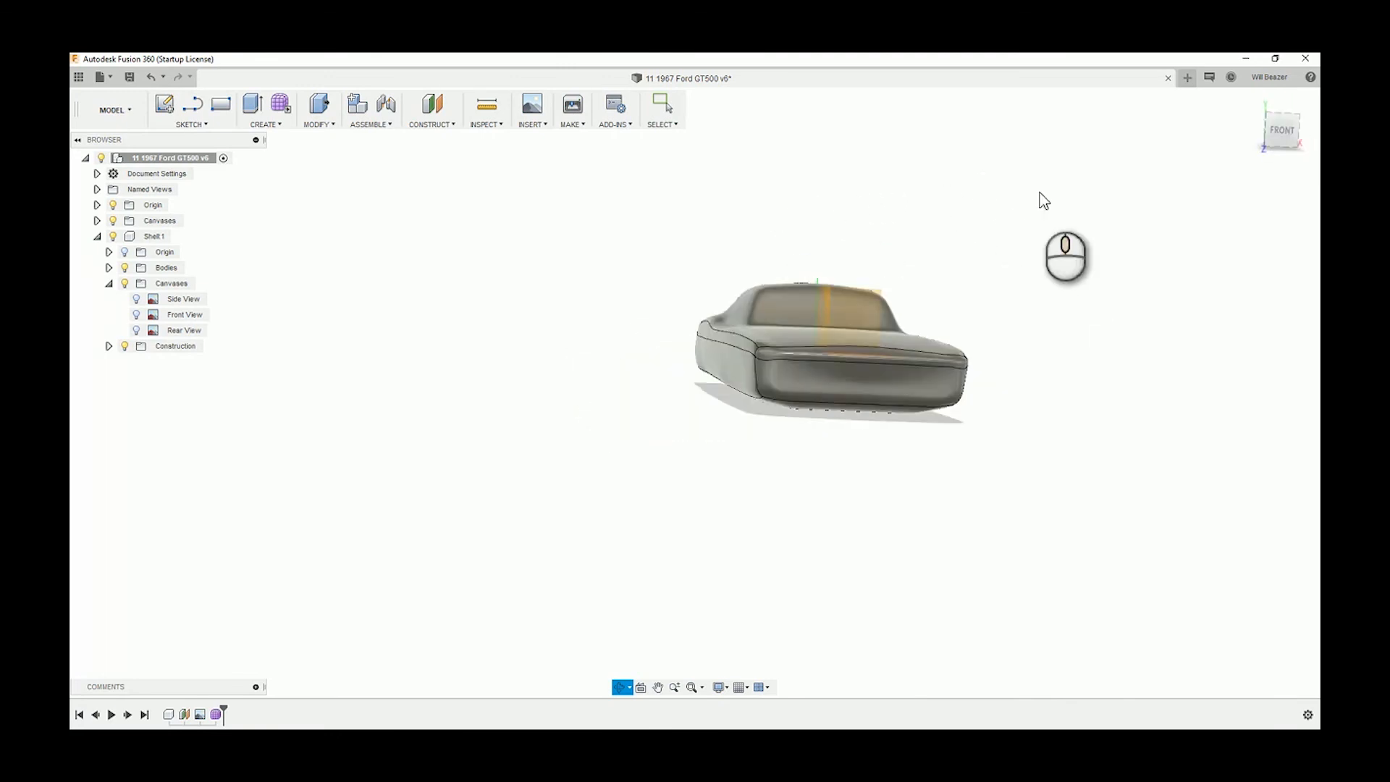
middle_click_drag(1169, 152, 1273, 137, "shift")
left_click(1279, 140)
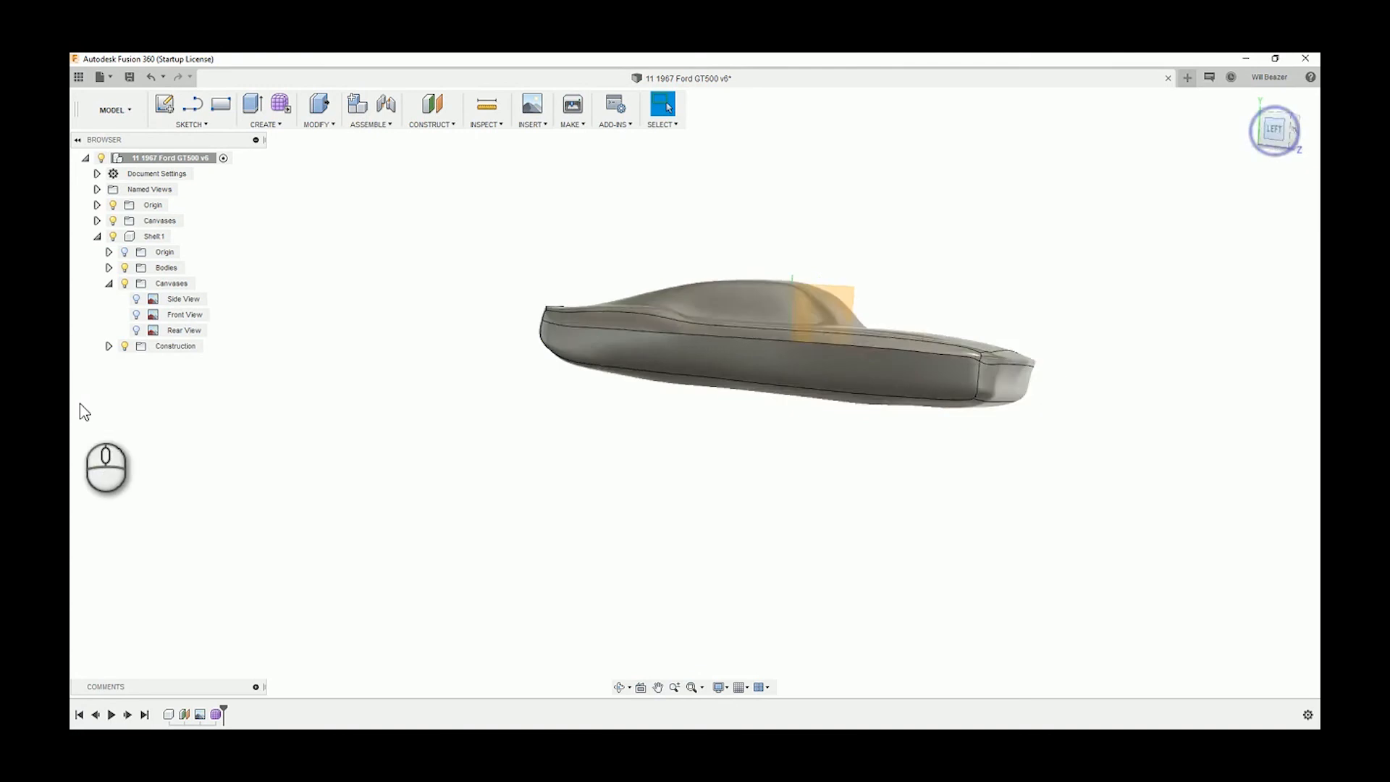
left_click(109, 284)
left_click(97, 236)
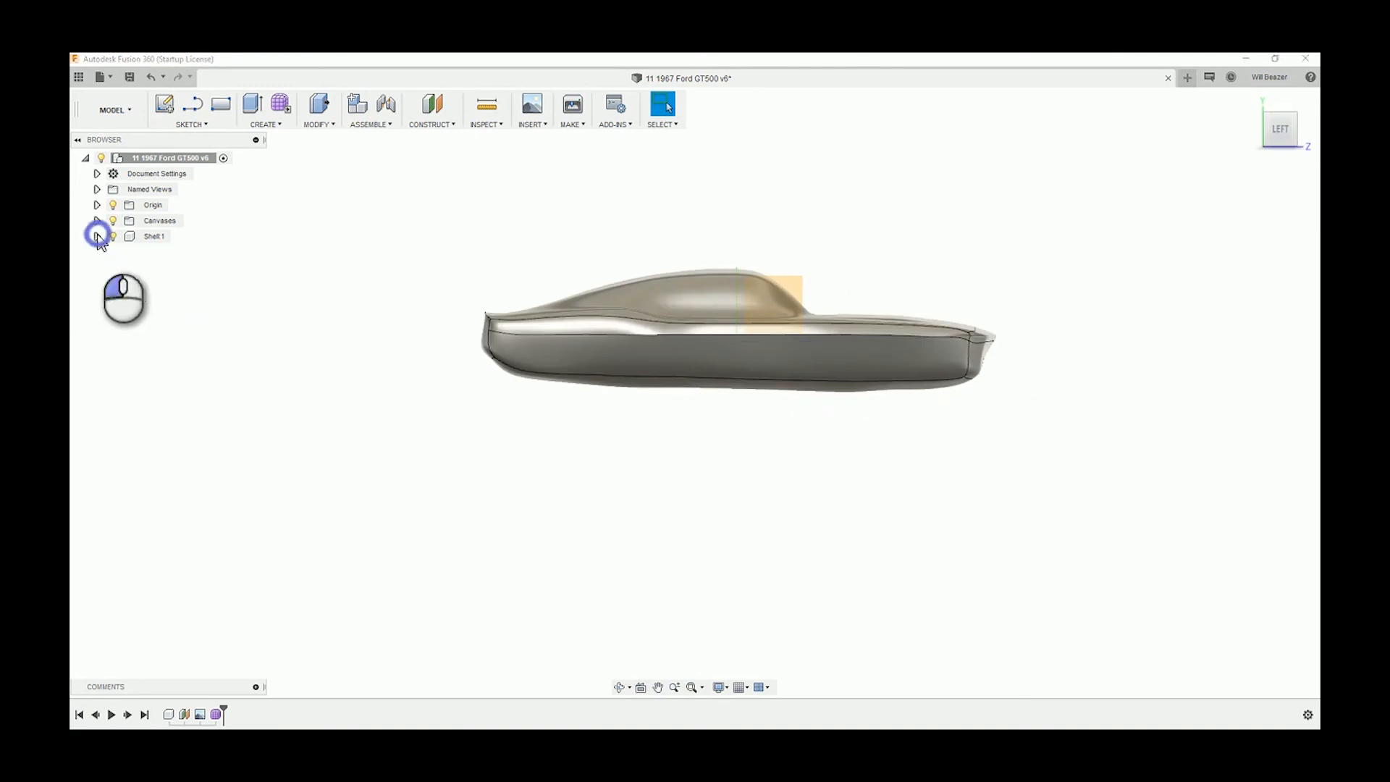
left_click(263, 134)
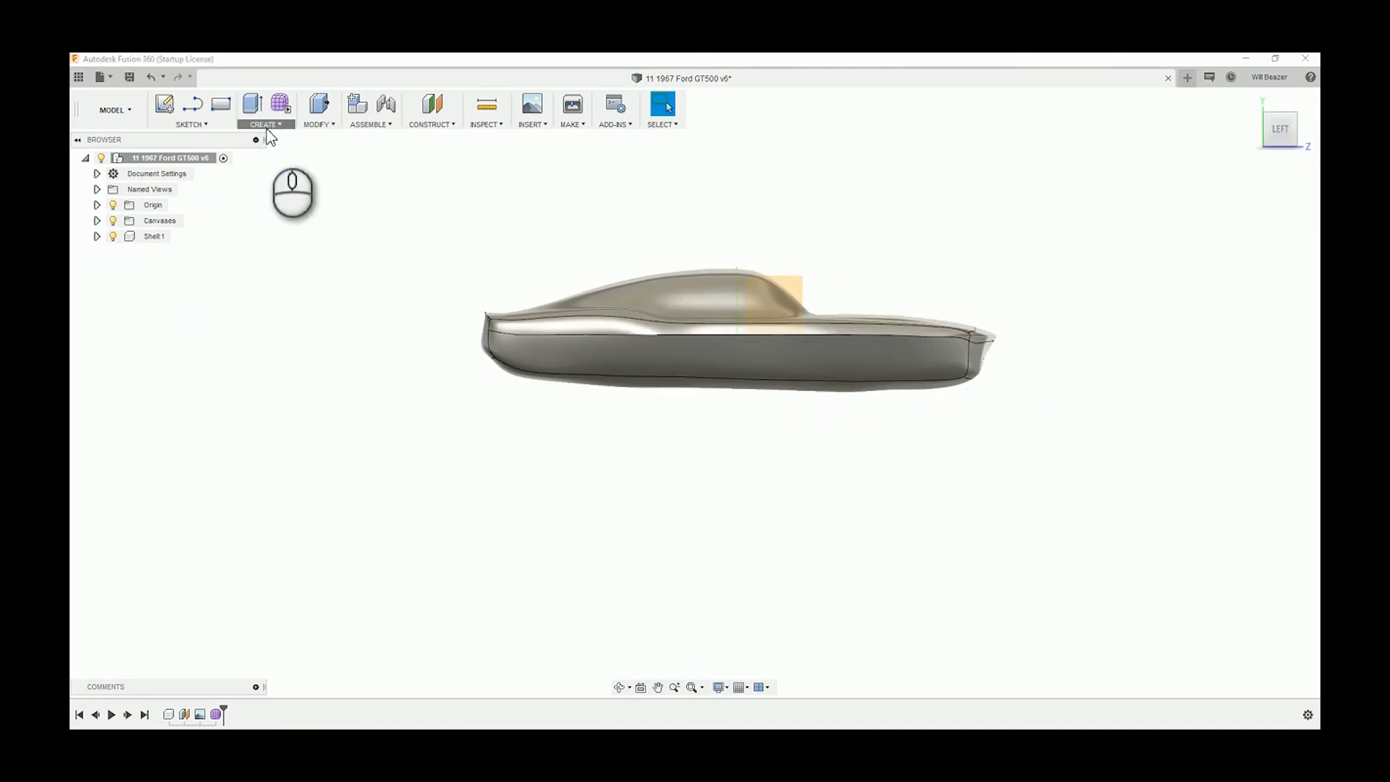
left_click(443, 143)
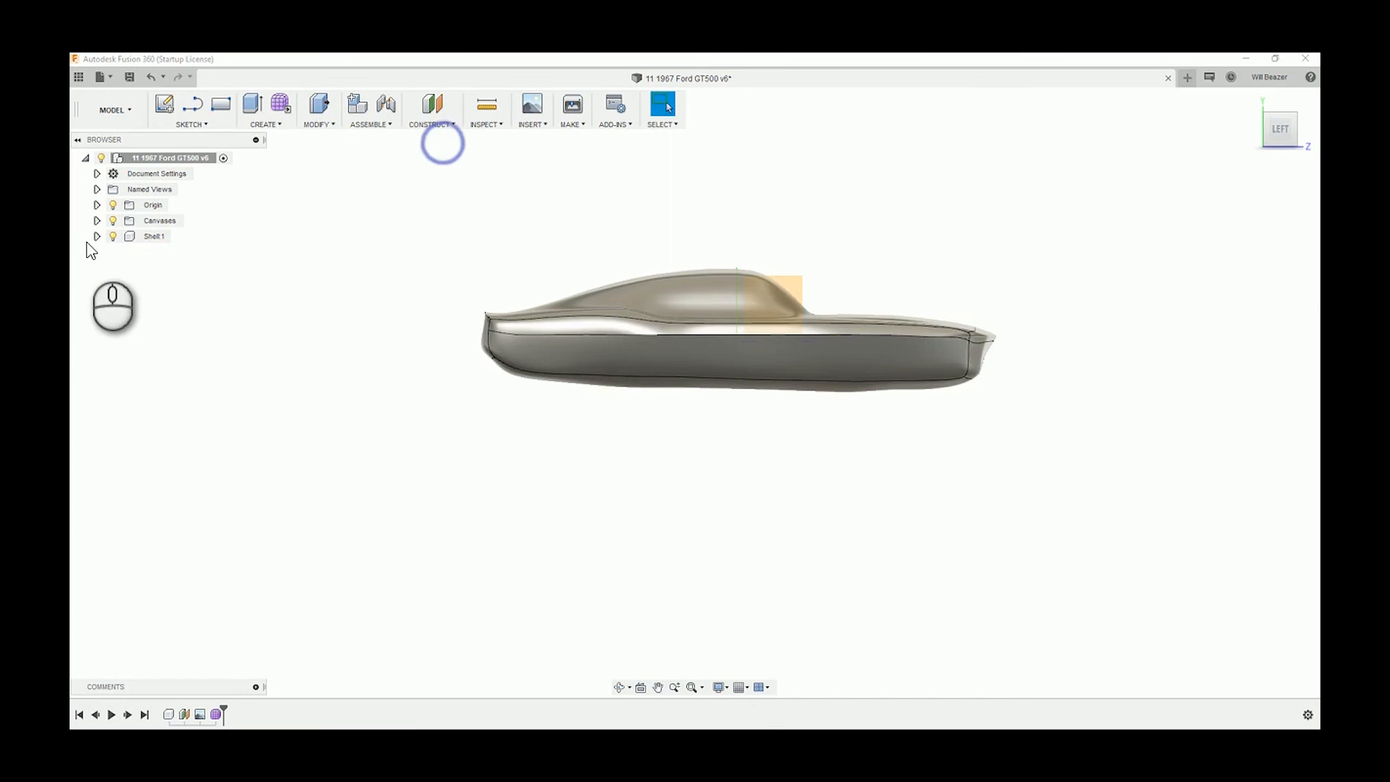
- Show the Side View canvas over the body and examine the rear wheel arch in the photo
left_click(98, 237)
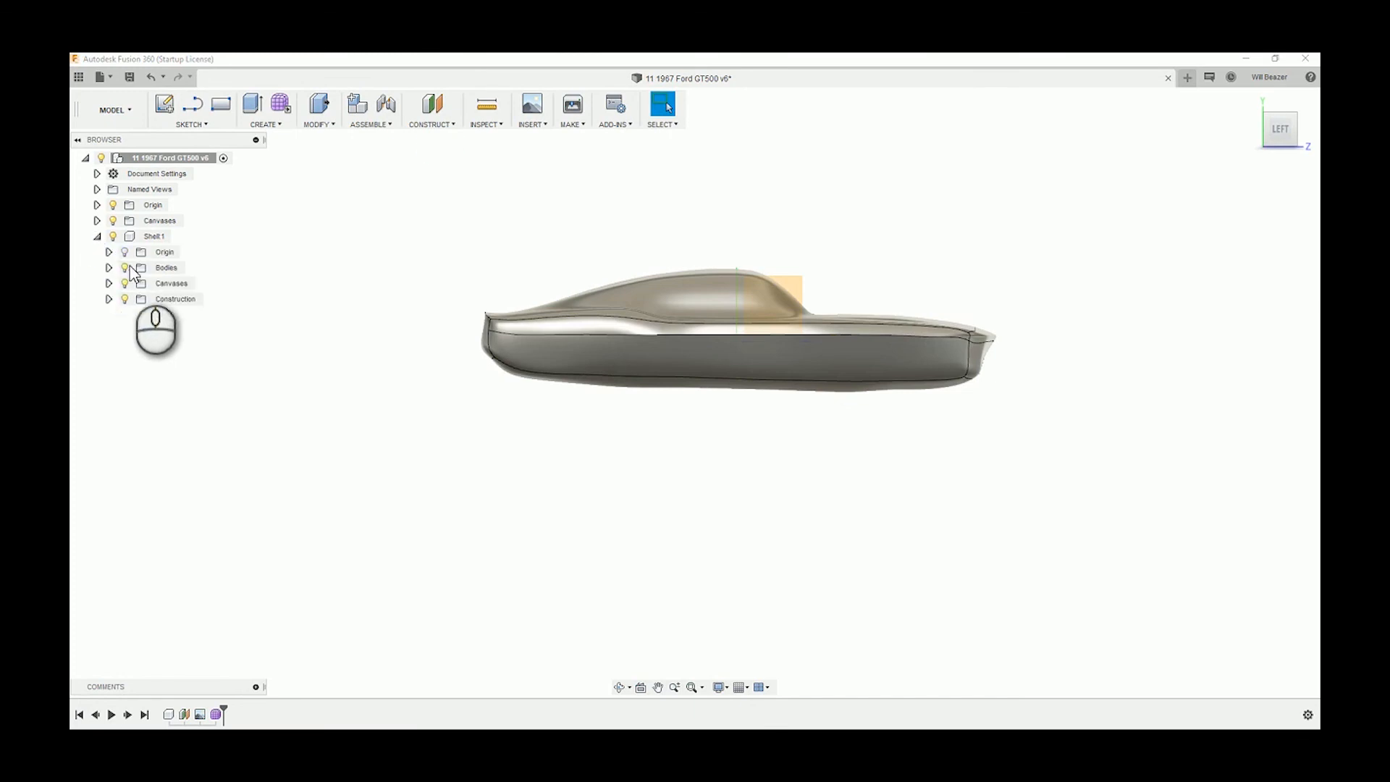
left_click(109, 283)
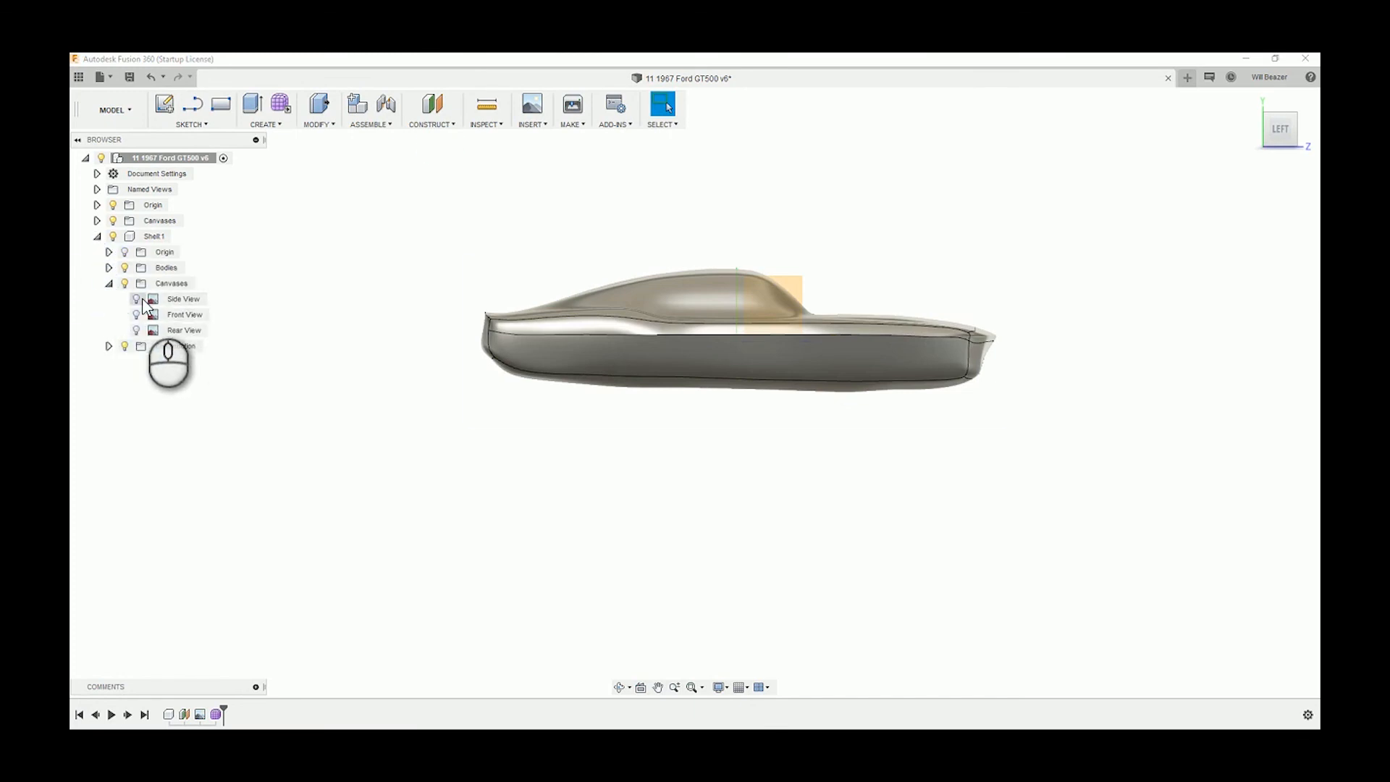
left_click(136, 299)
left_click(777, 527)
scroll(569, 309, "up", 3)
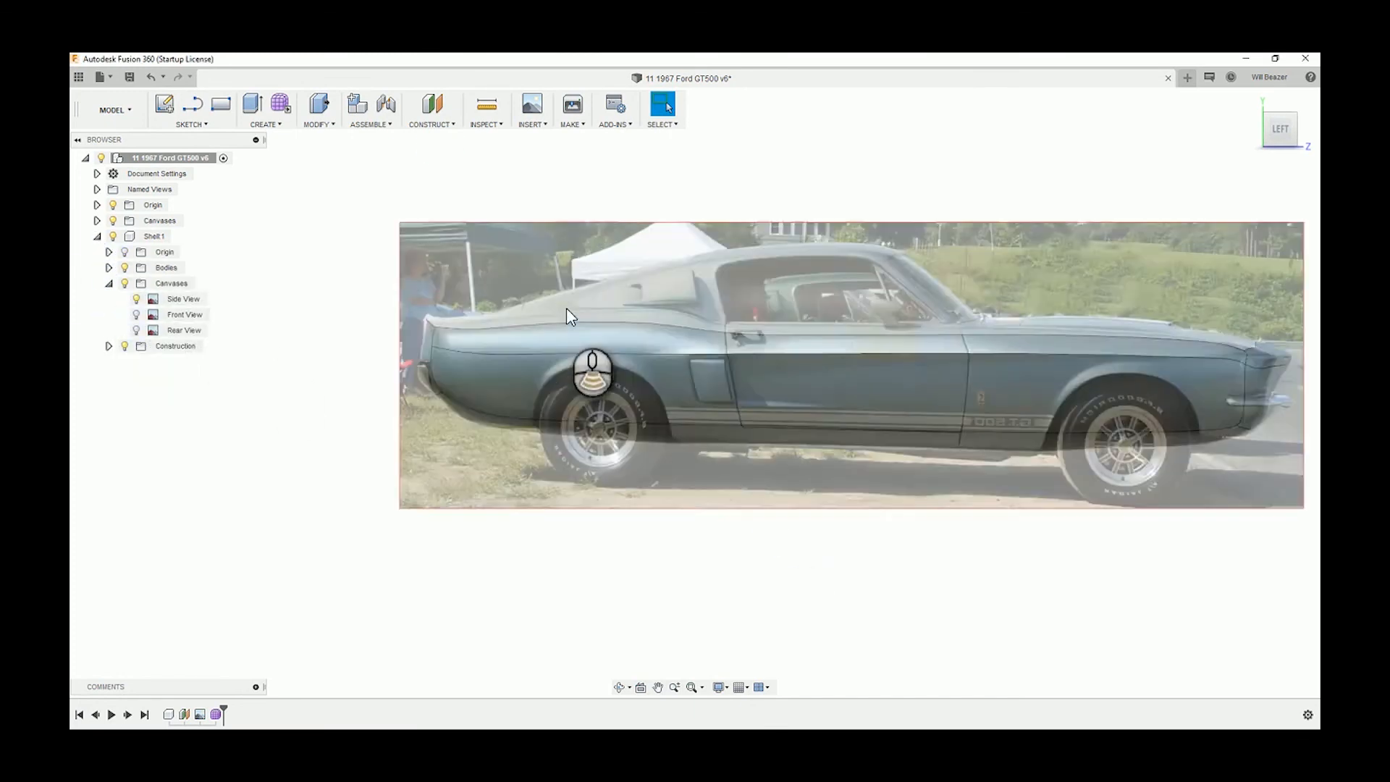
scroll(567, 376, "up", 6)
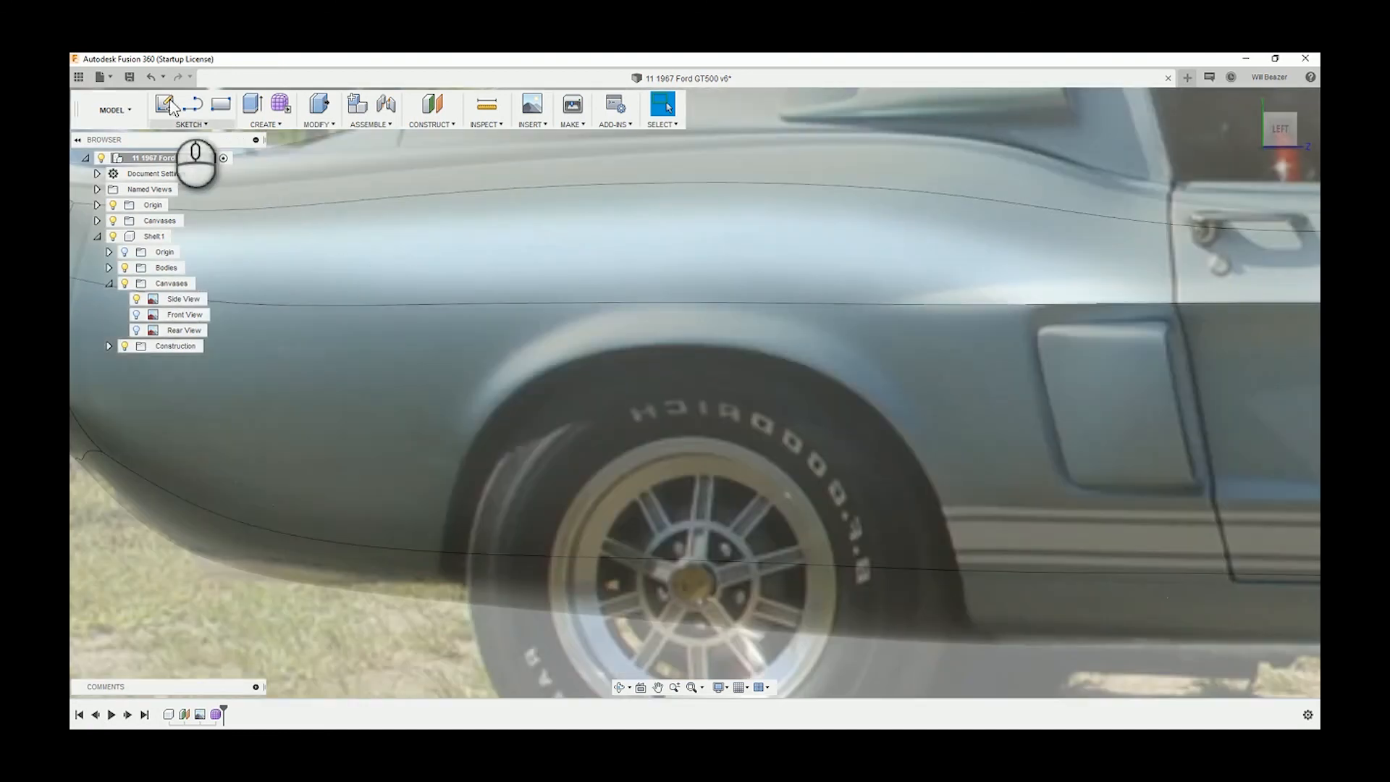
left_click(169, 105)
scroll(399, 360, "down", 6)
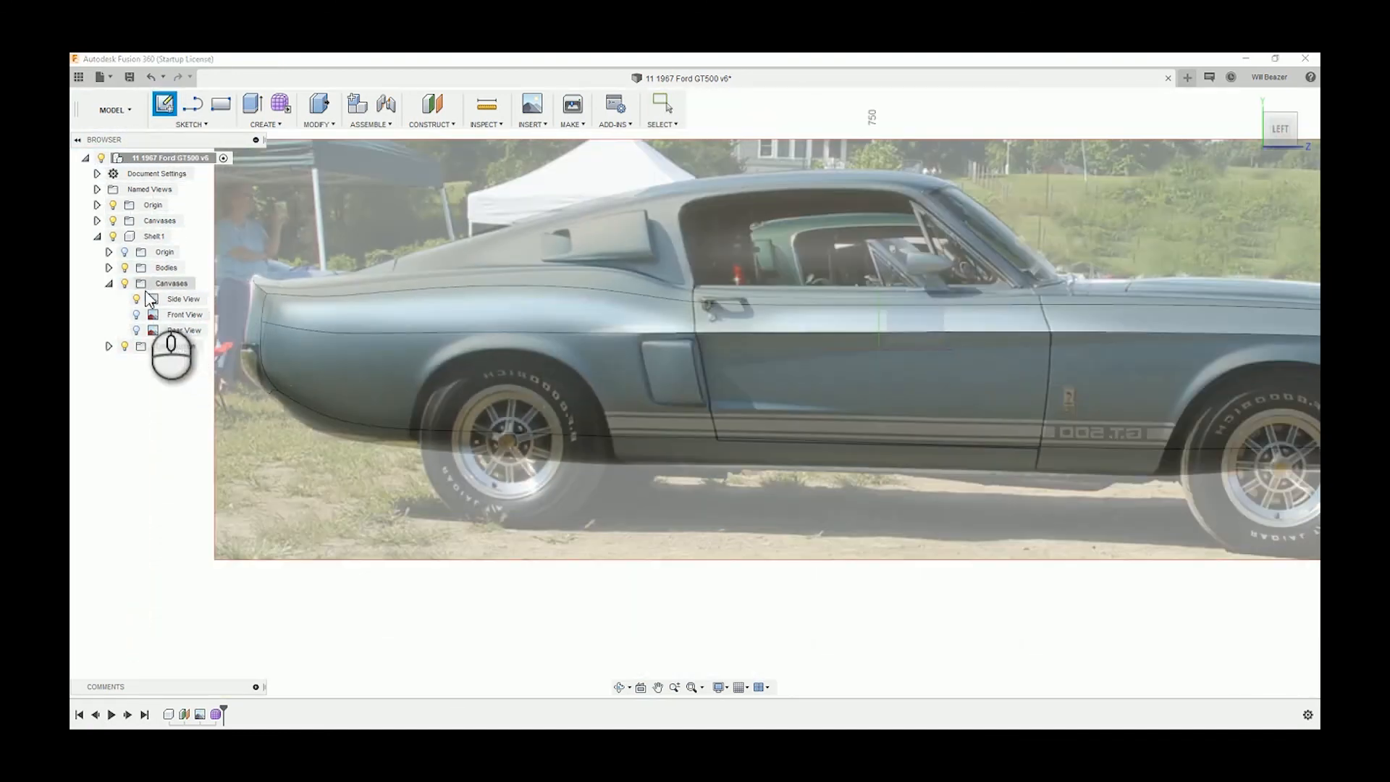
scroll(365, 351, "down", 3)
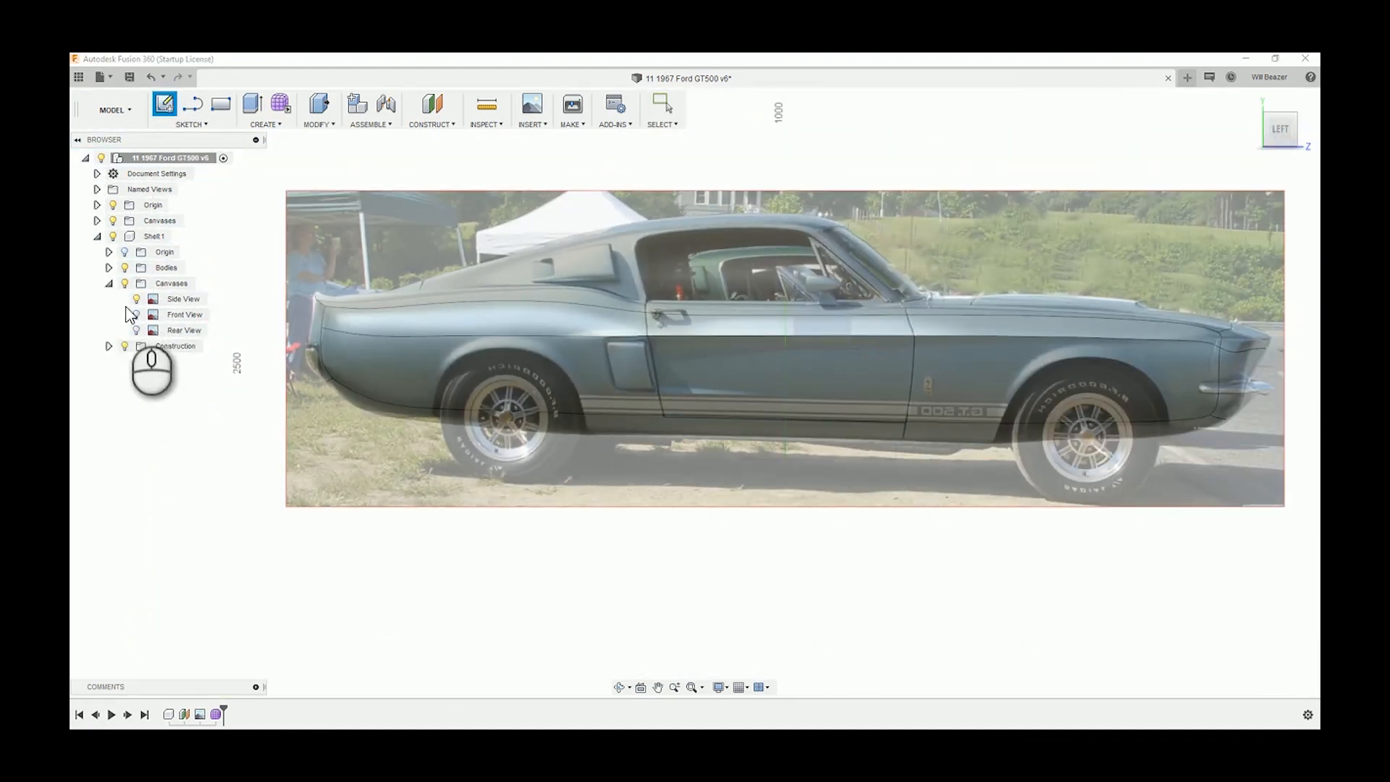
left_click(110, 348)
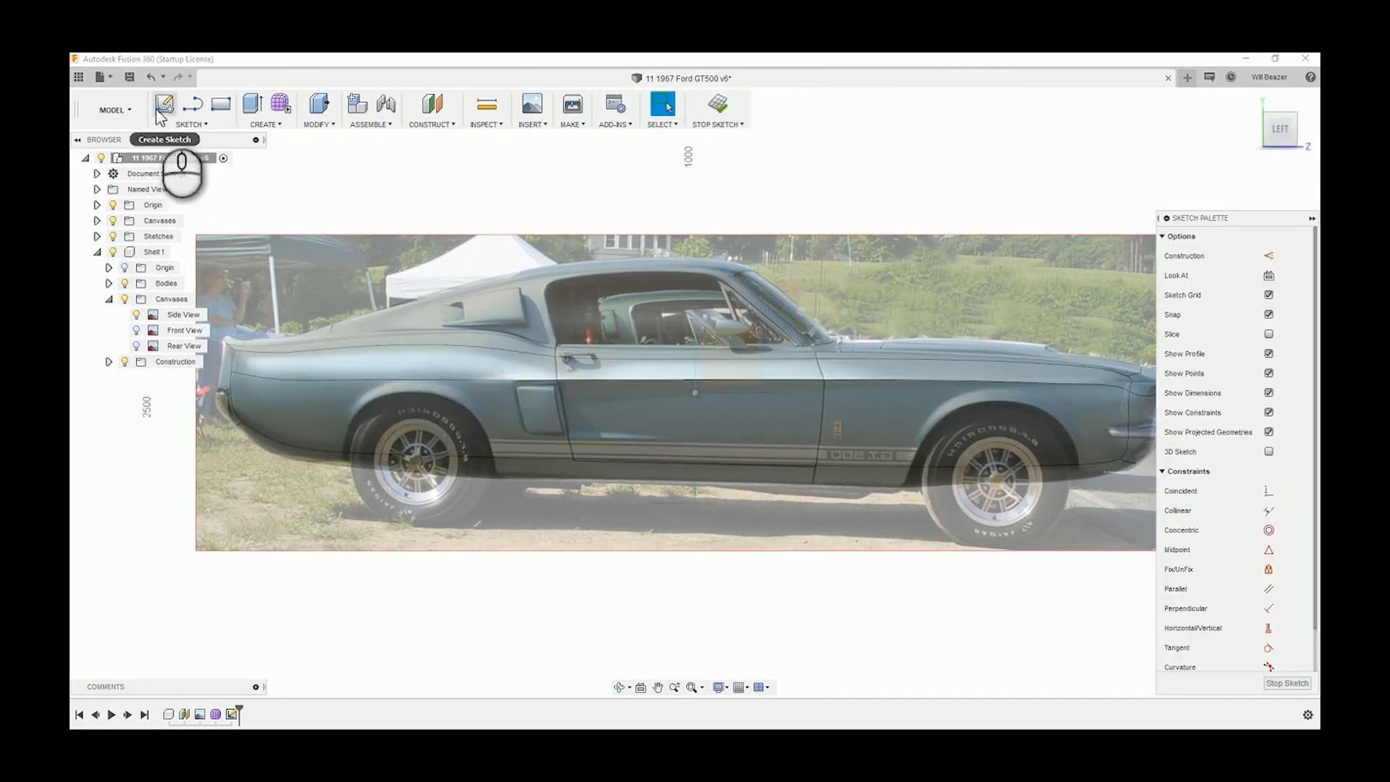
- Show the construction plane Plane1, leave the open sketch and start a new sketch on Plane1
left_click(109, 362)
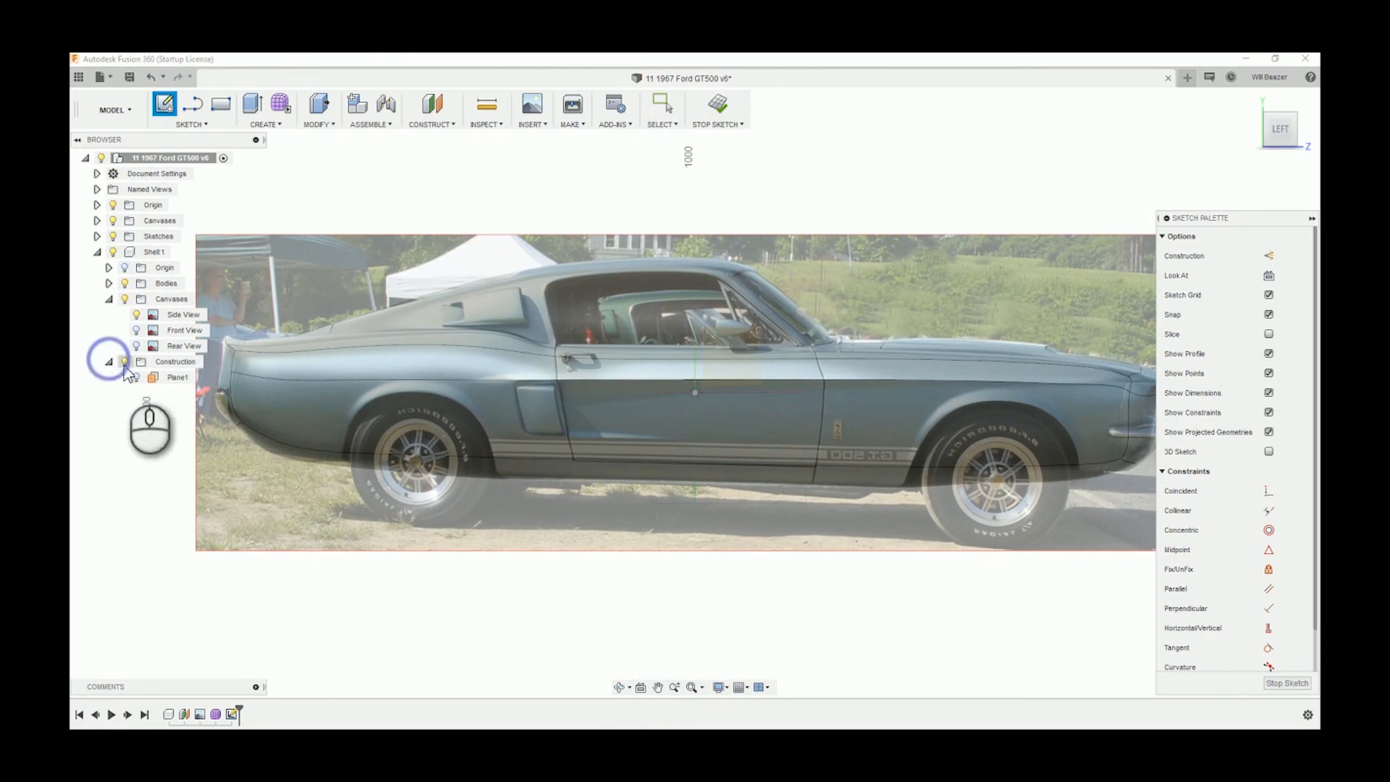
left_click(137, 378)
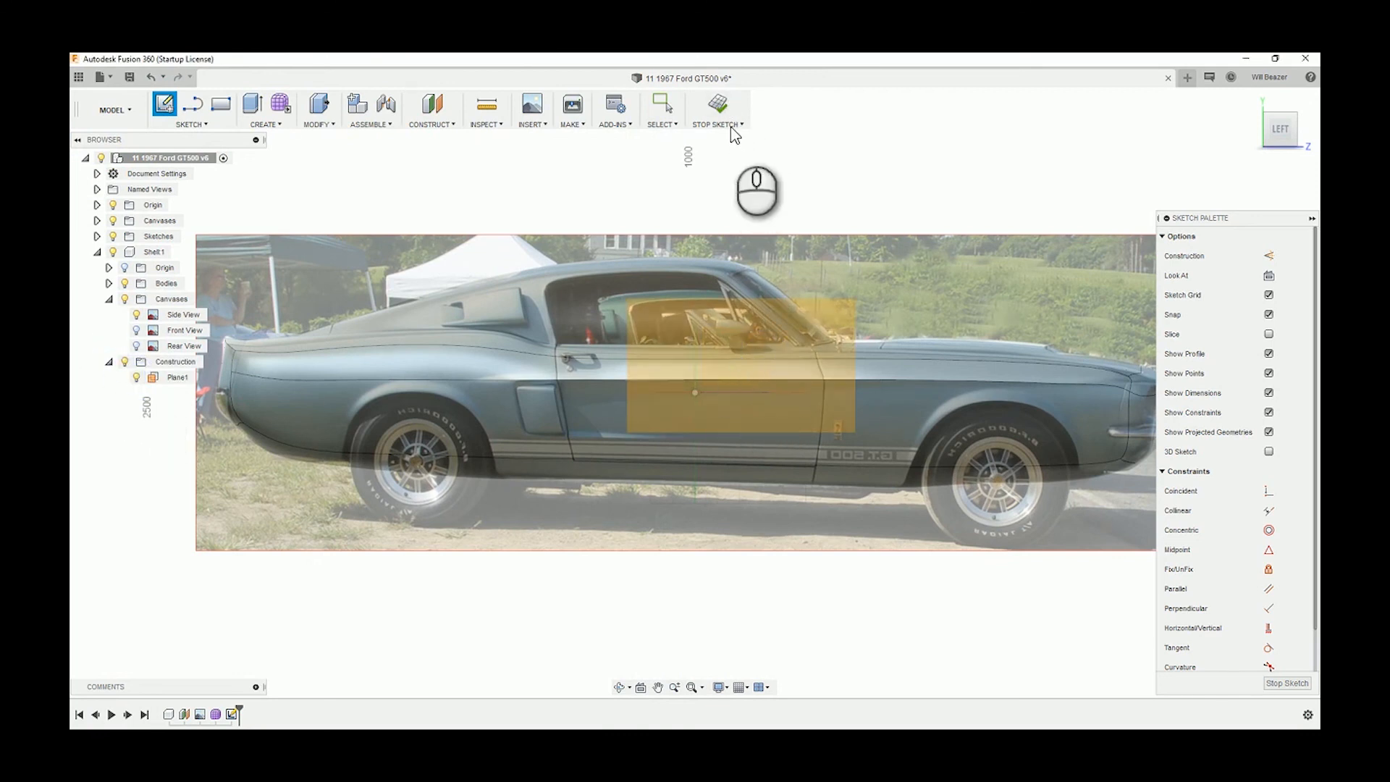
left_click(718, 105)
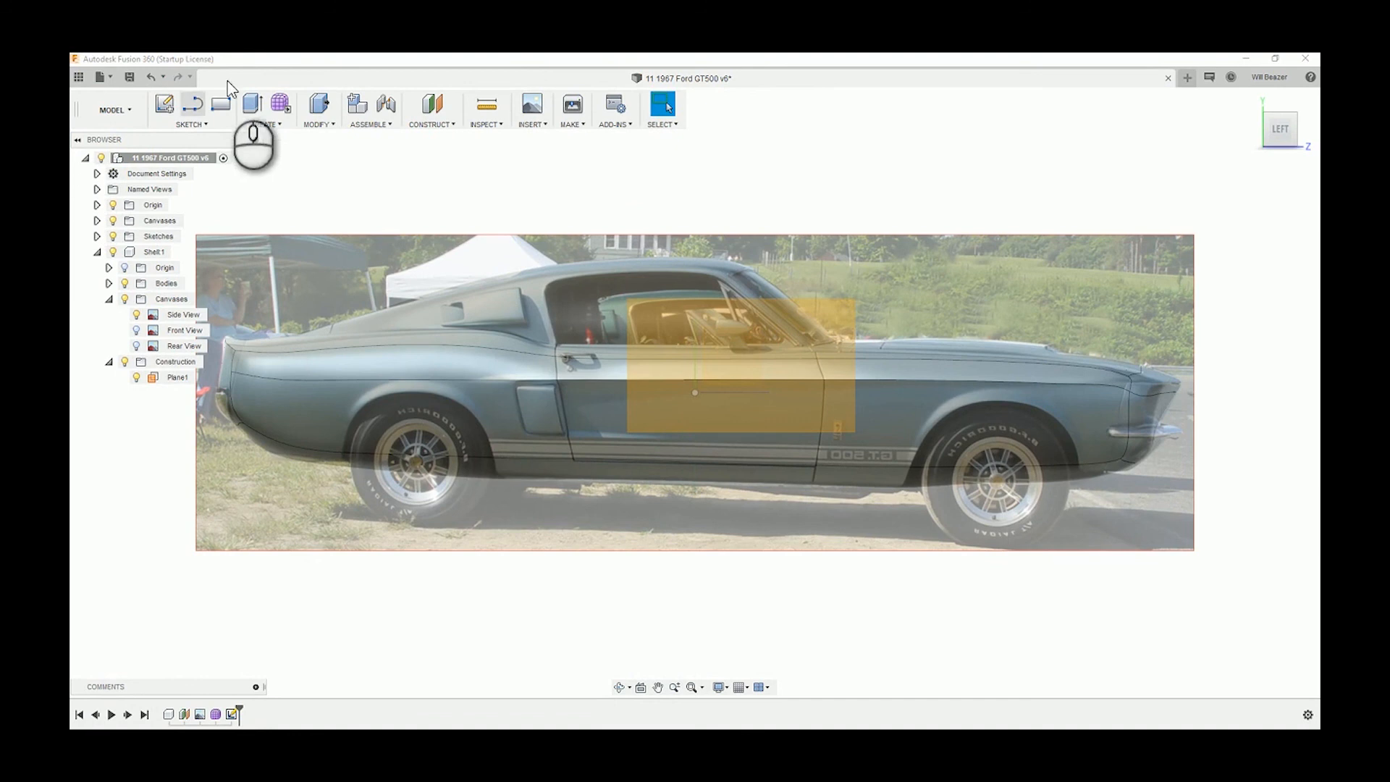
left_click(164, 105)
left_click(736, 402)
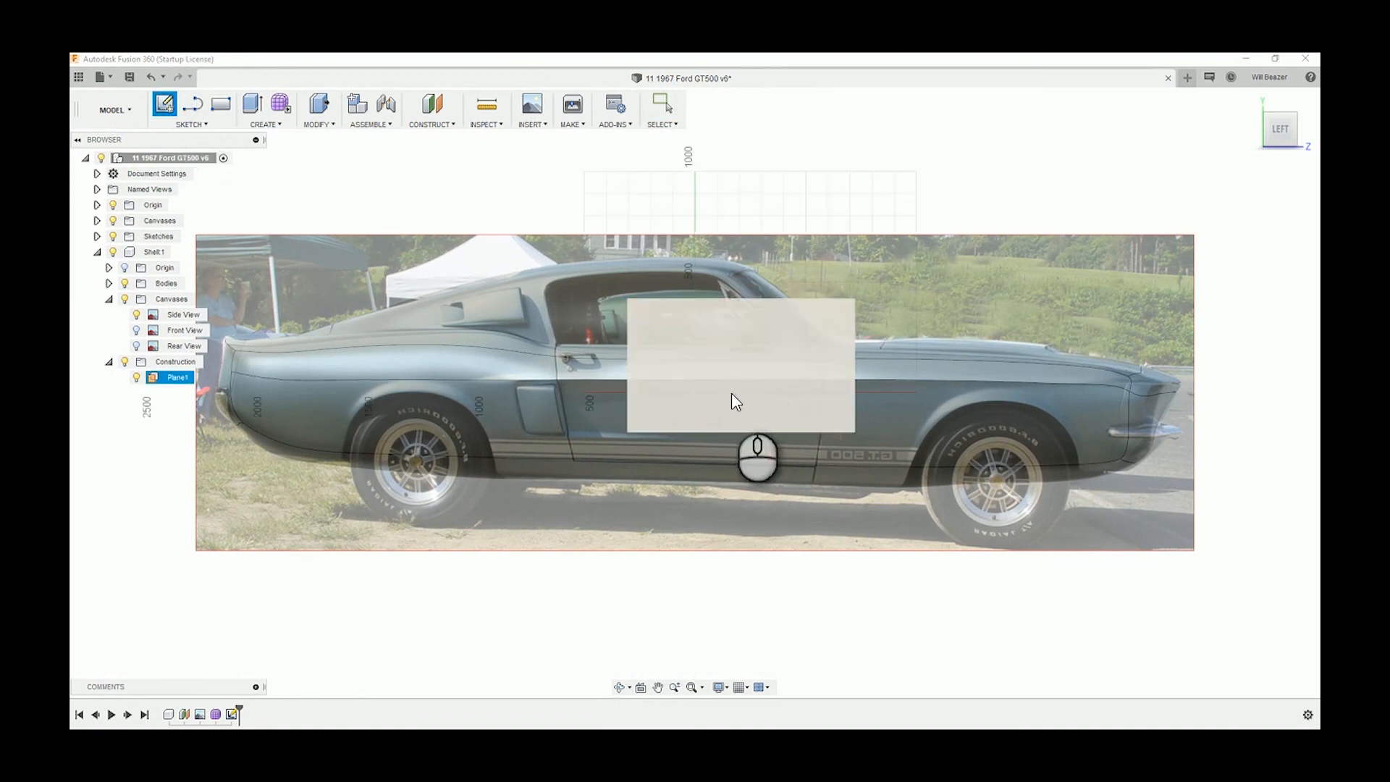
left_click(777, 393)
- Hide Plane1 and collapse the Construction and Canvases folders in the browser
left_click(136, 377)
scroll(309, 481, "up", 3)
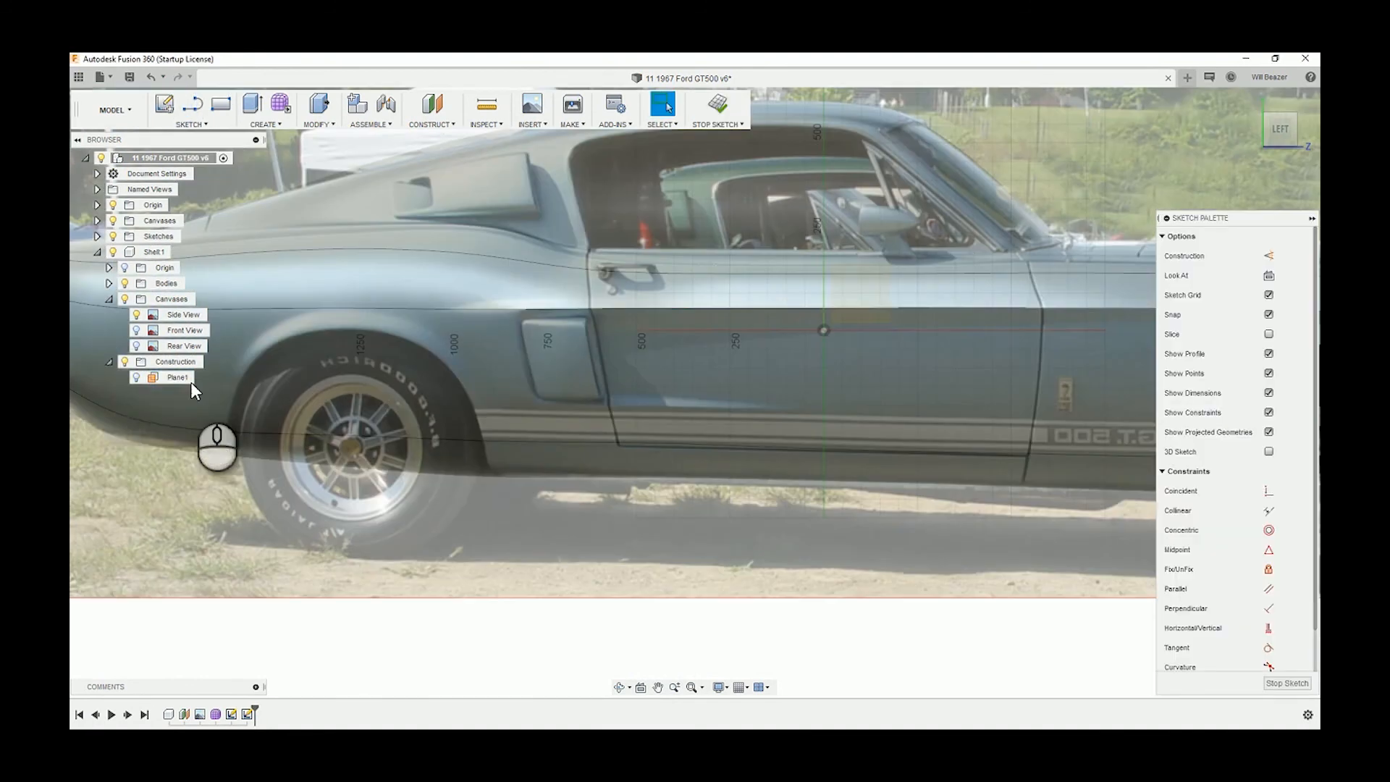
left_click(109, 361)
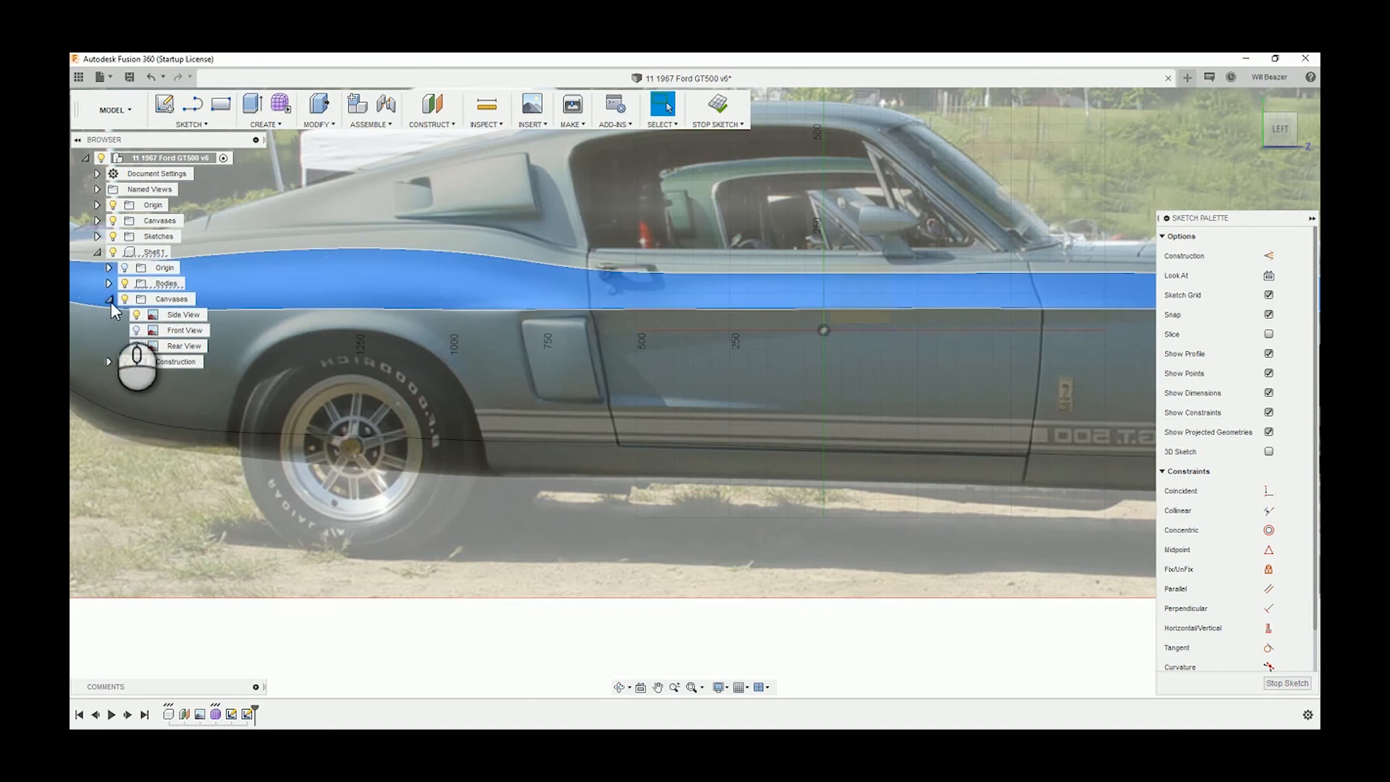
left_click(110, 299)
scroll(456, 572, "down", 3)
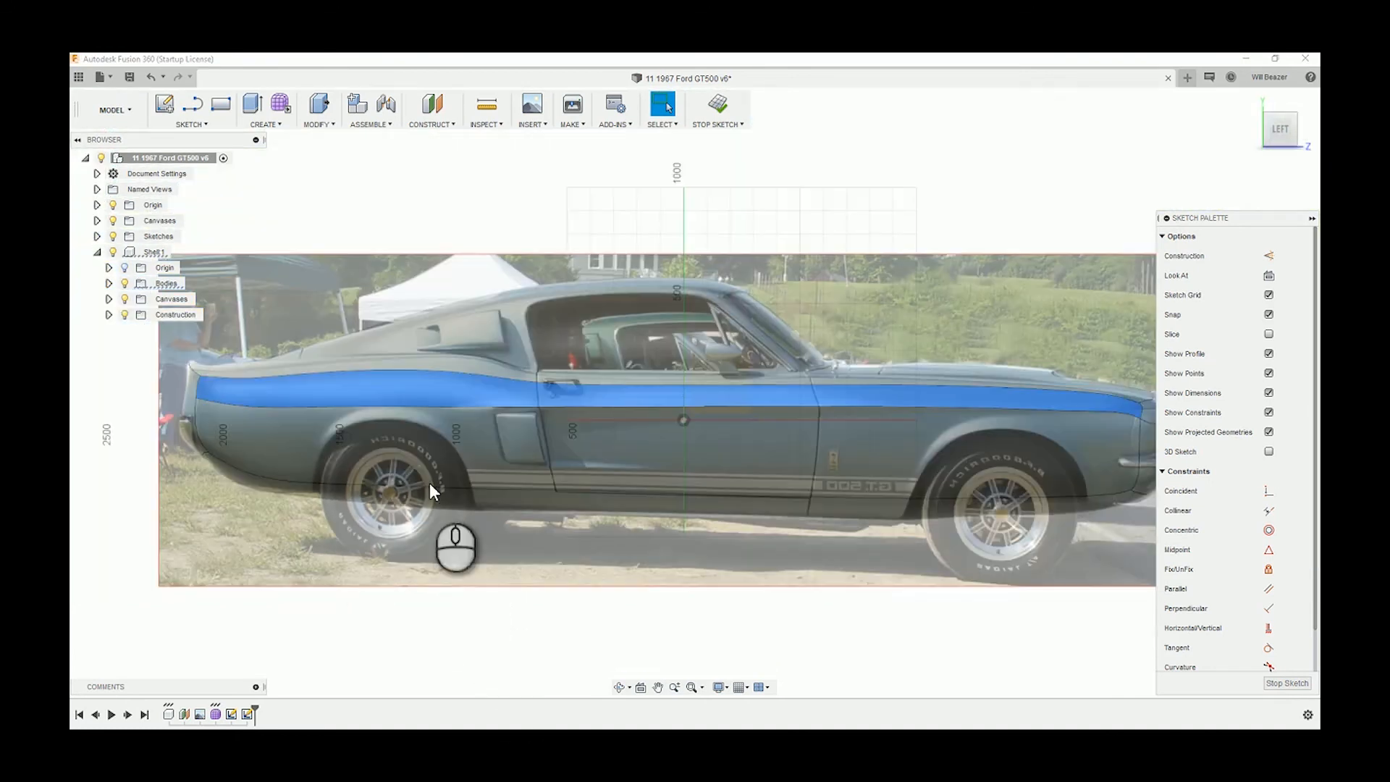
scroll(429, 484, "up", 3)
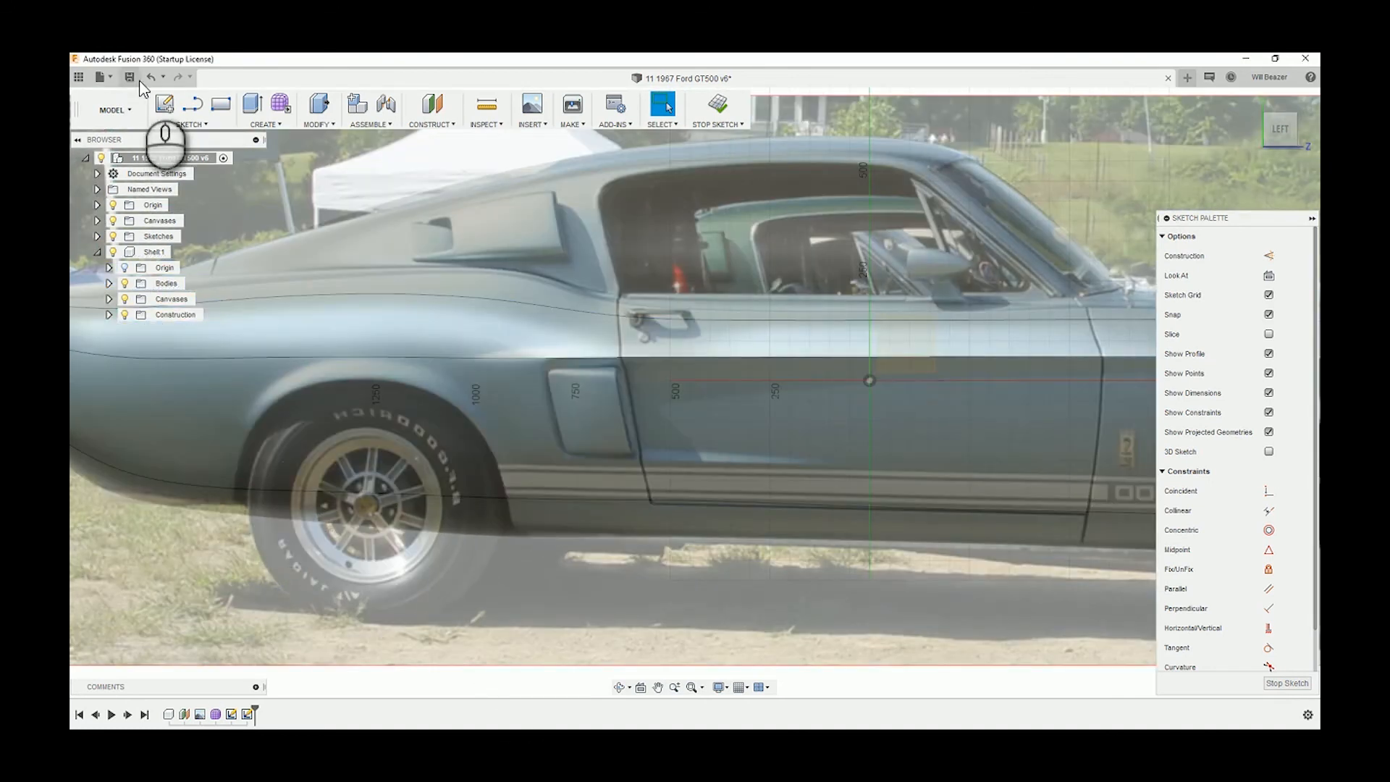
- Start a fit point spline at the body's lower edge behind the rear wheel and trace up the rear half of the wheel arch
left_click(196, 130)
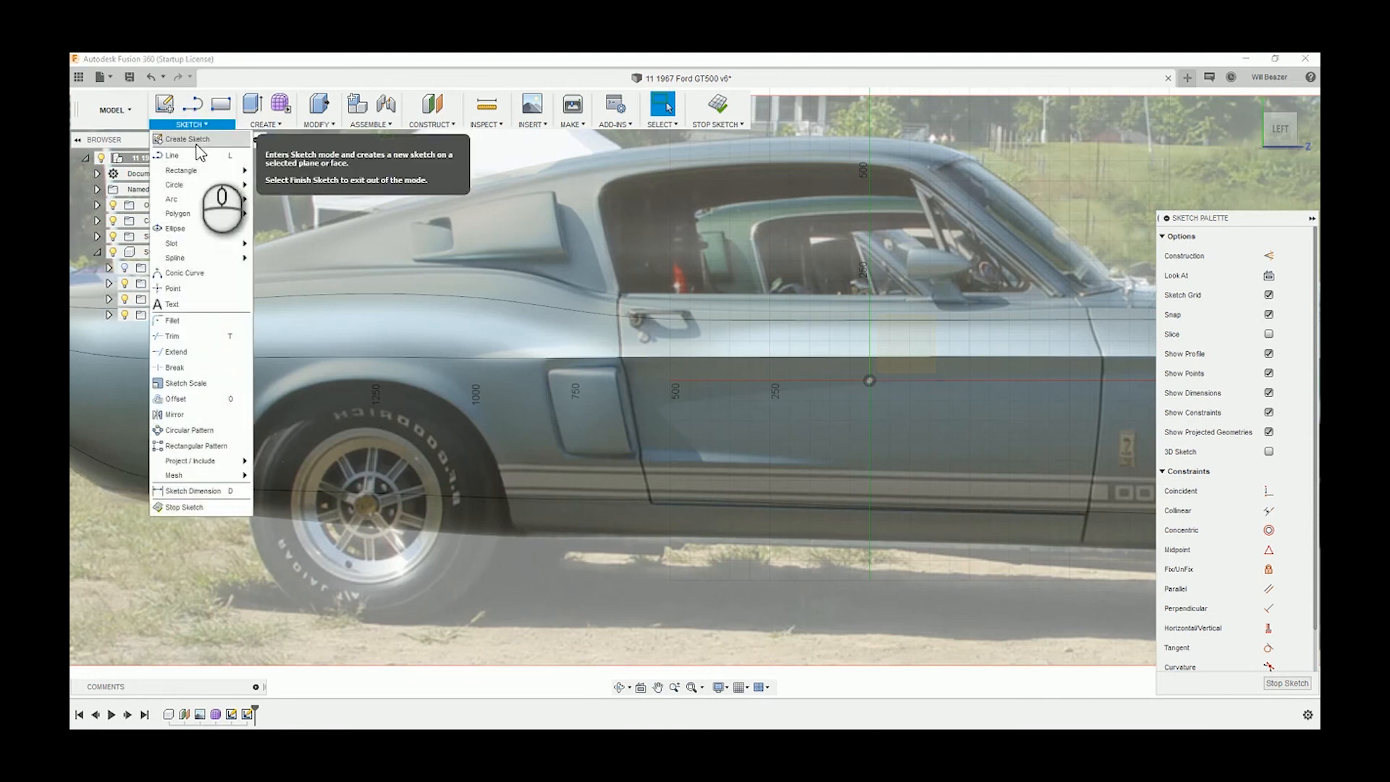
mouse_move(210, 171)
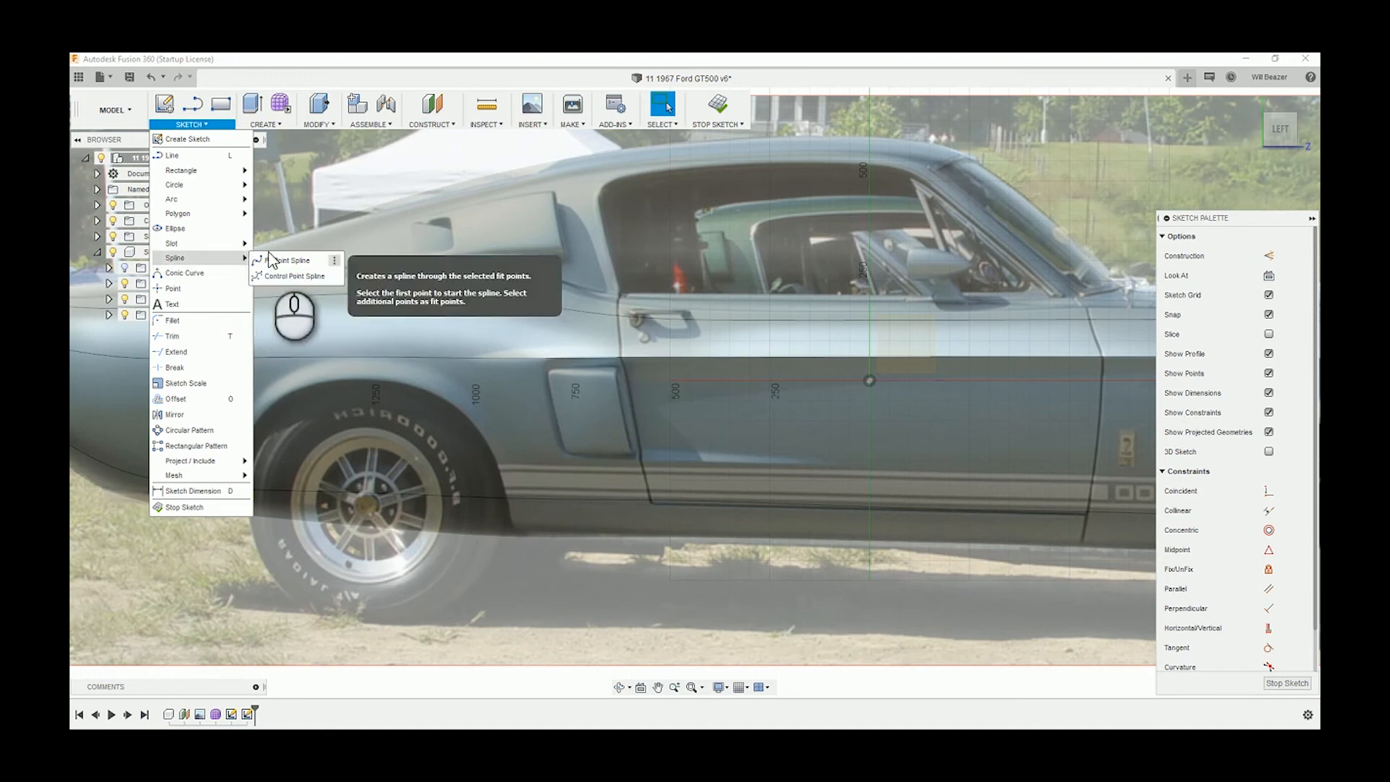
left_click(265, 260)
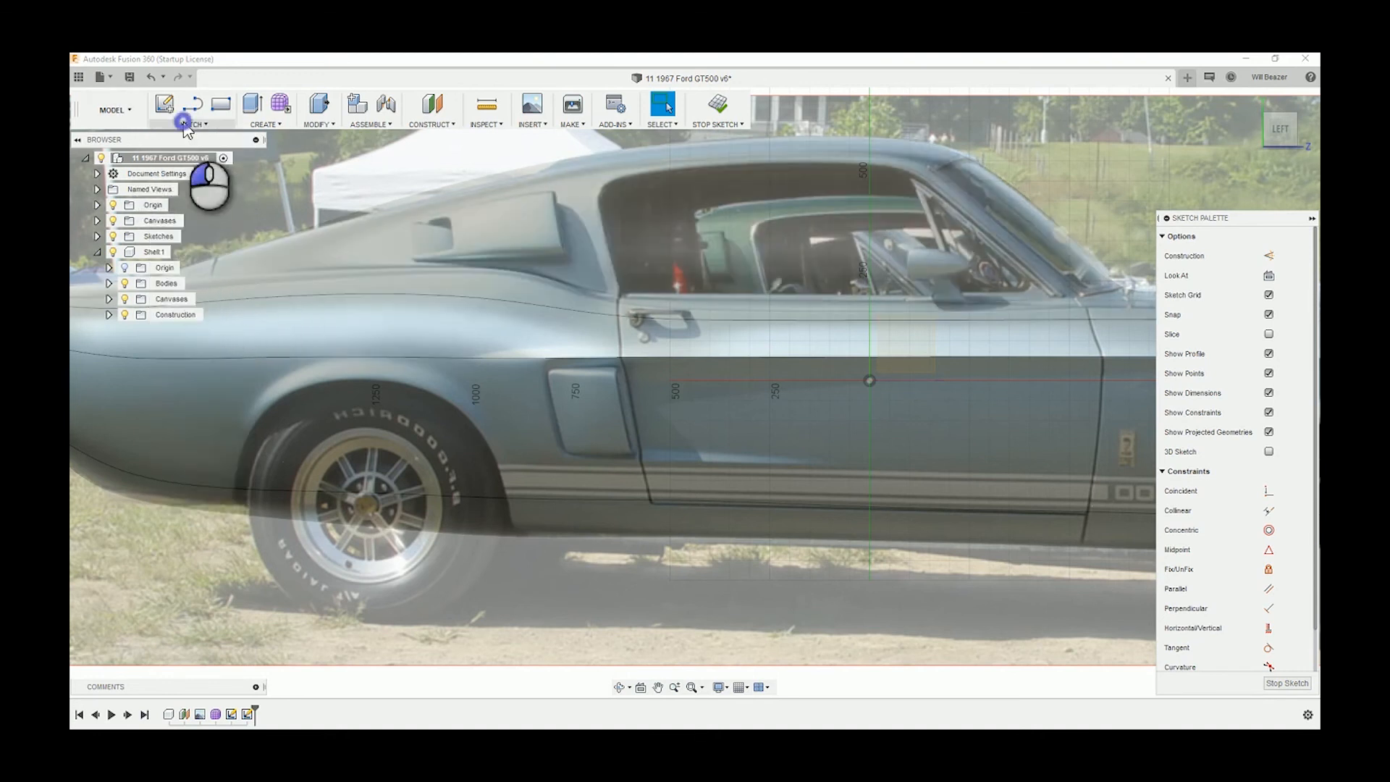
left_click(189, 125)
left_click(301, 260)
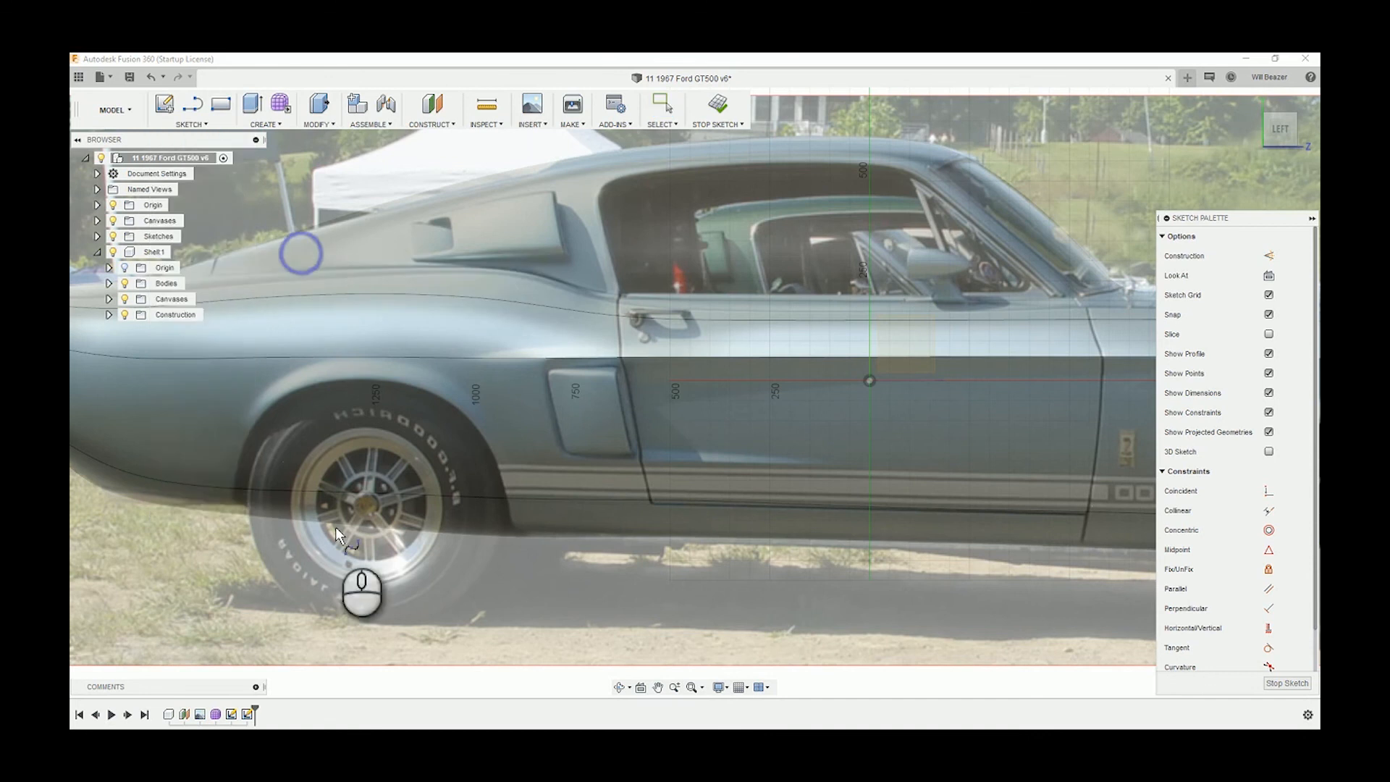
scroll(264, 514, "down", 3)
scroll(264, 515, "up", 5)
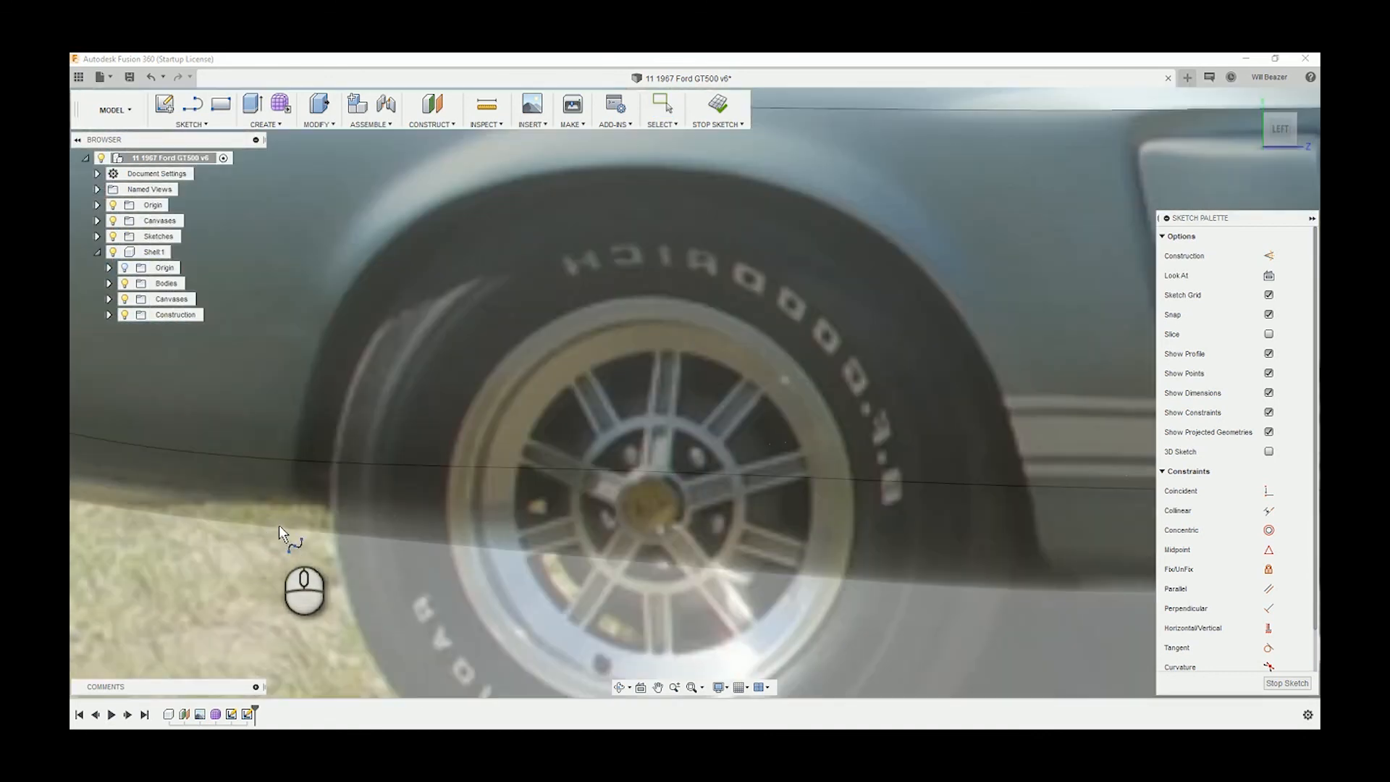
left_click(286, 525)
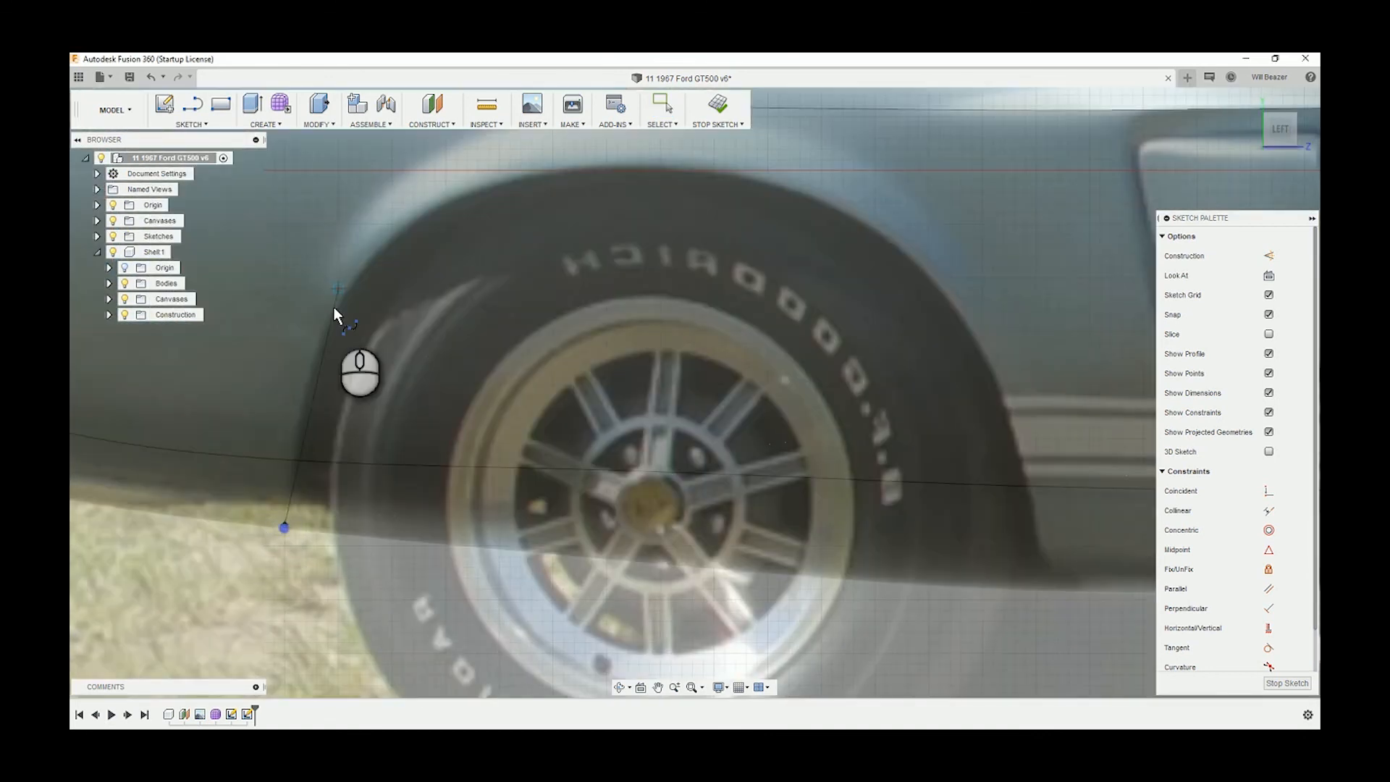
left_click(333, 310)
left_click(489, 191)
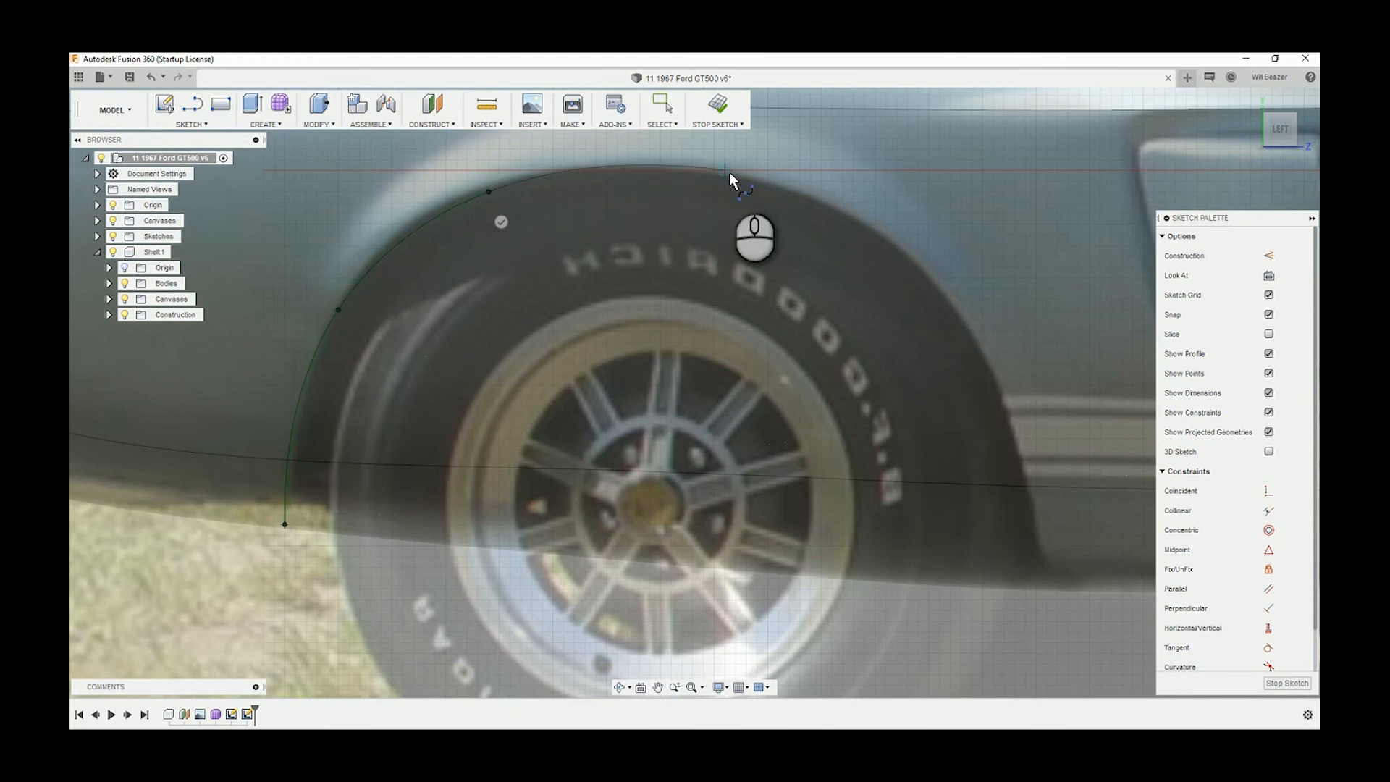
- Continue the spline over the top of the rear wheel arch and down its front side, ending it forward along the sill edge
scroll(729, 174, "up", 3)
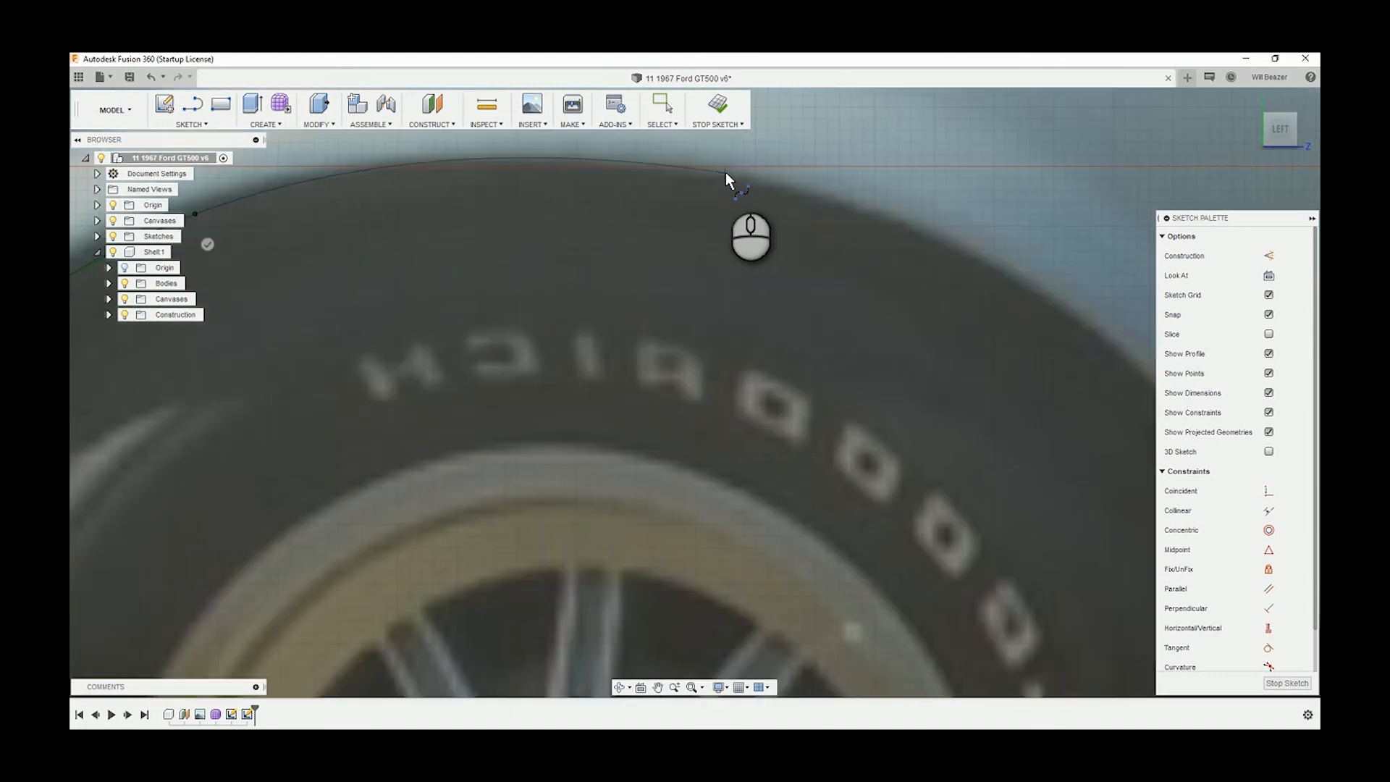
left_click(725, 174)
scroll(769, 233, "down", 3)
middle_click_drag(1009, 372, 677, 284)
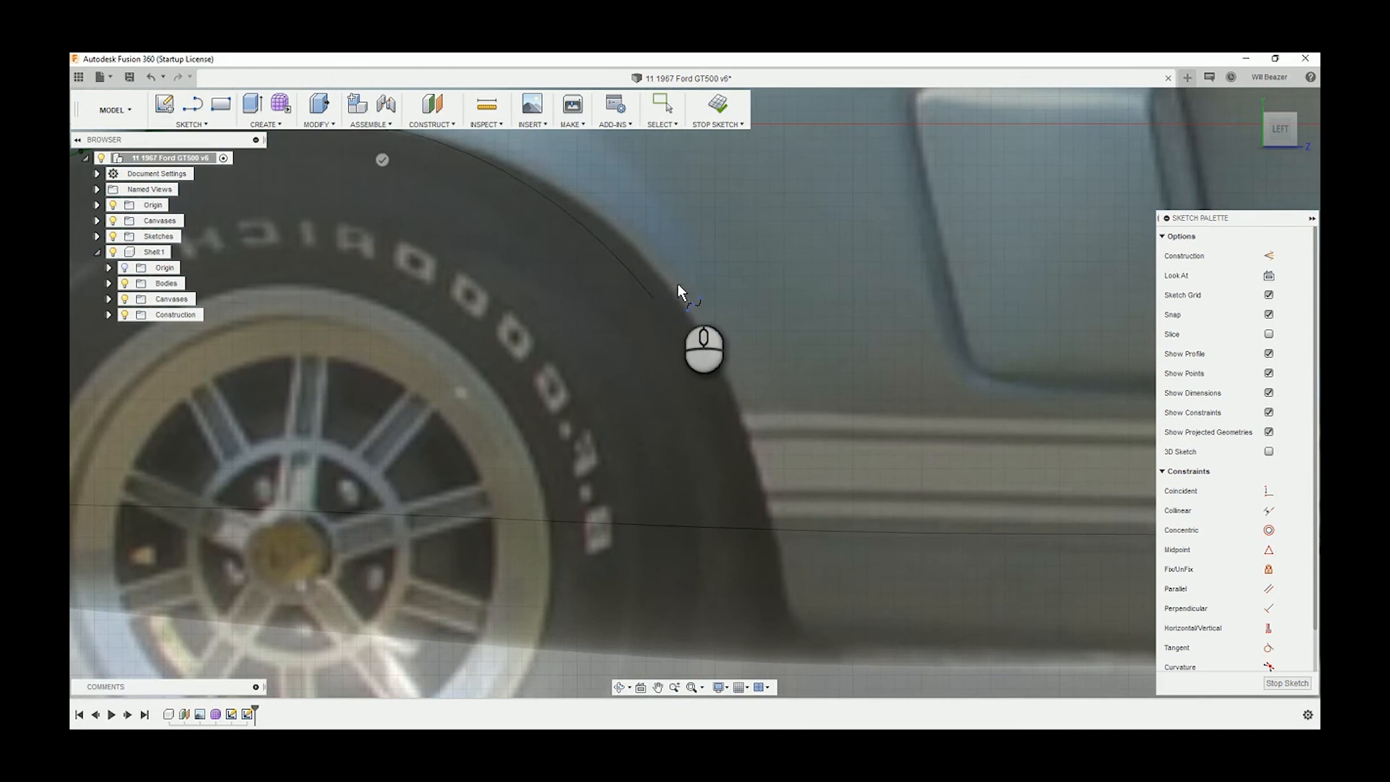
left_click(673, 287)
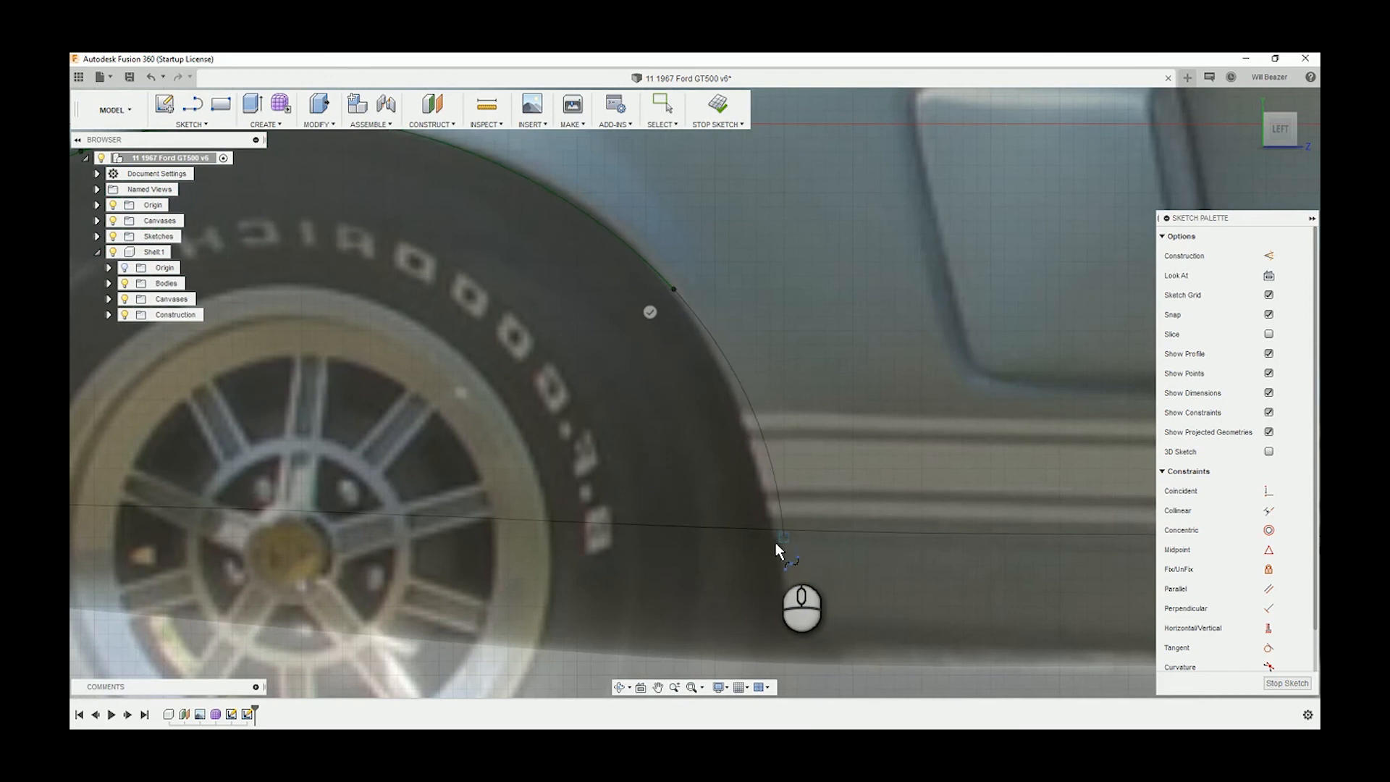
left_click(773, 550)
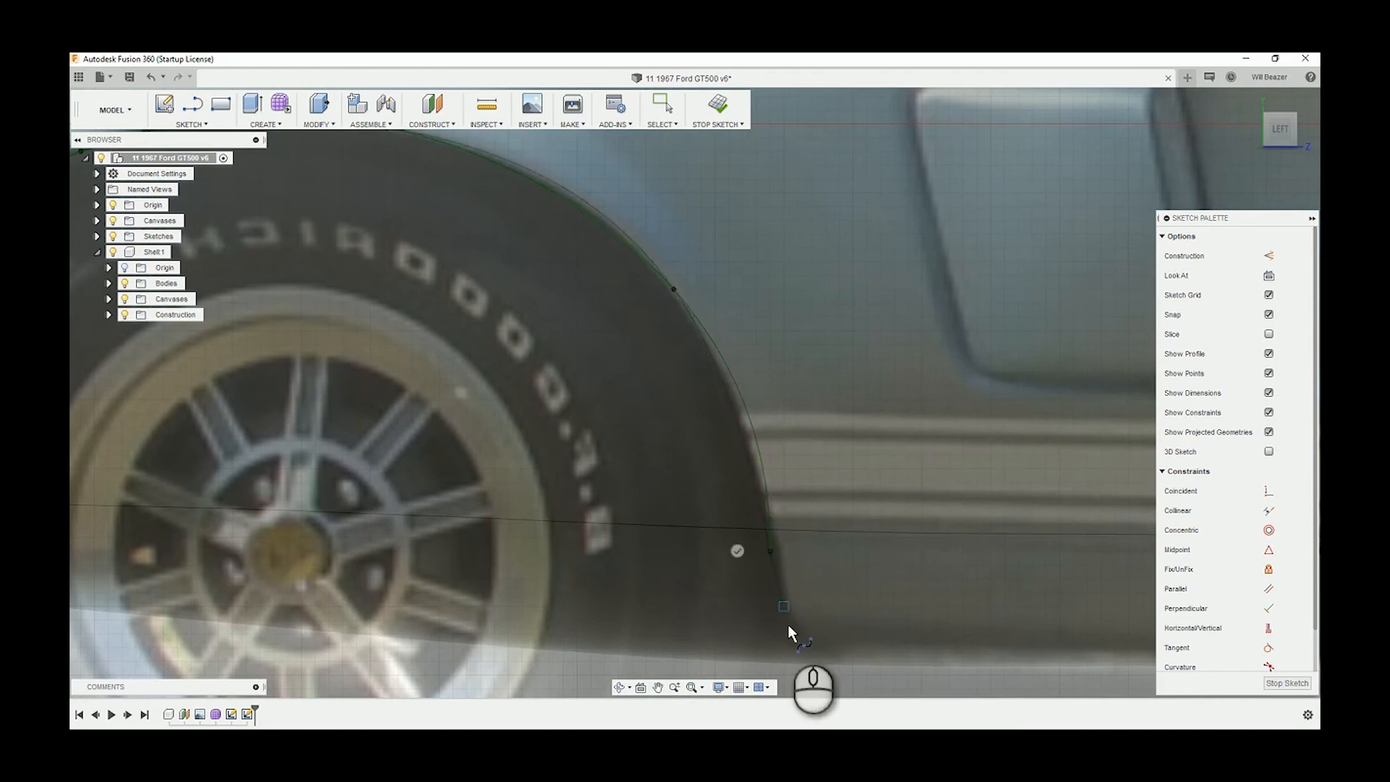
left_click(790, 621)
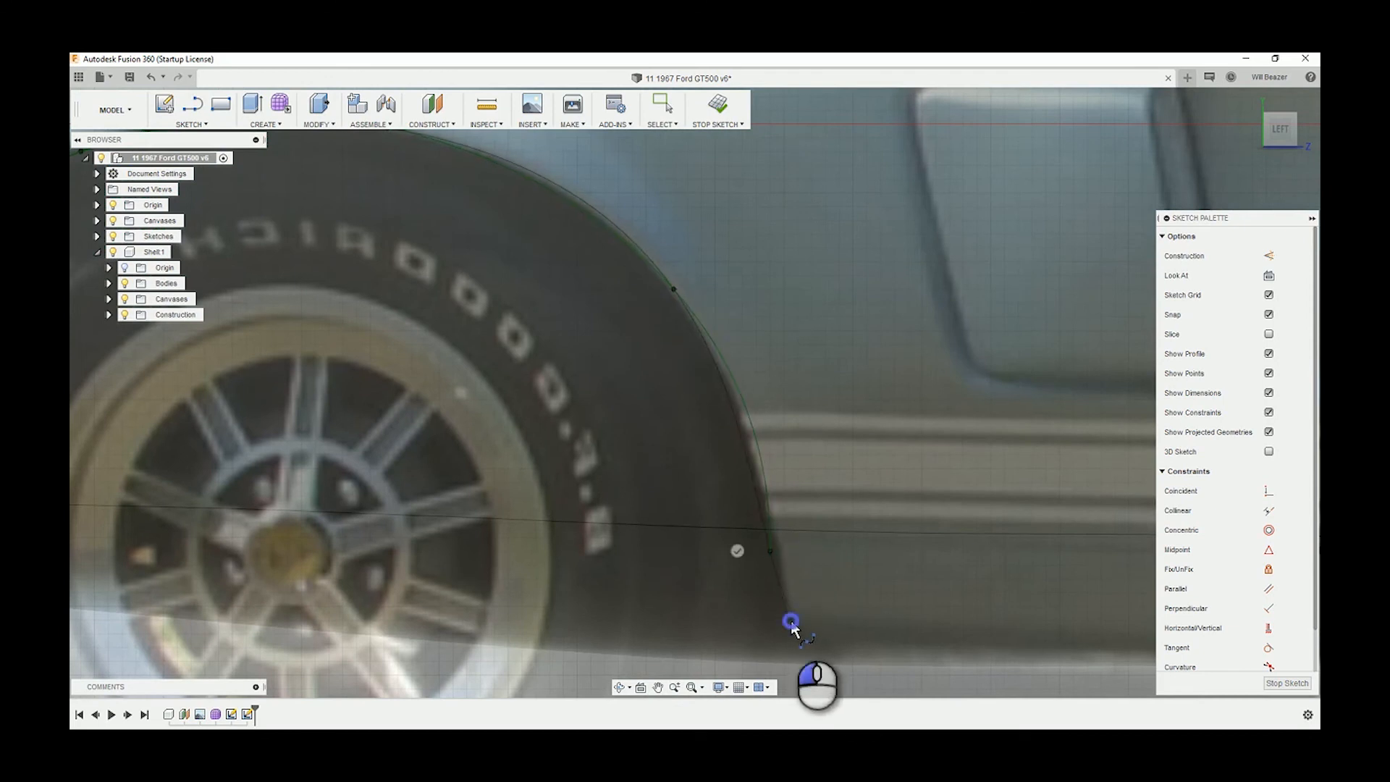
left_click(853, 661)
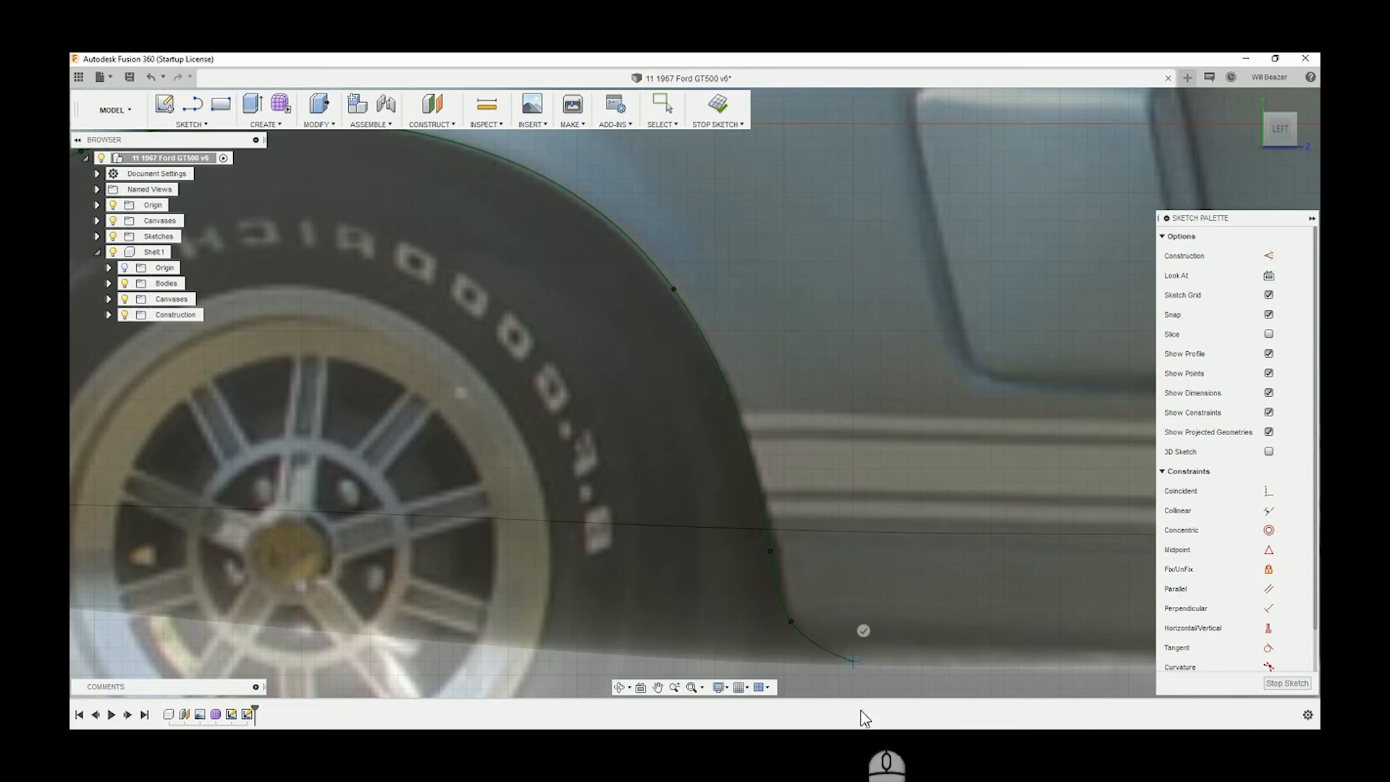
left_click(863, 631)
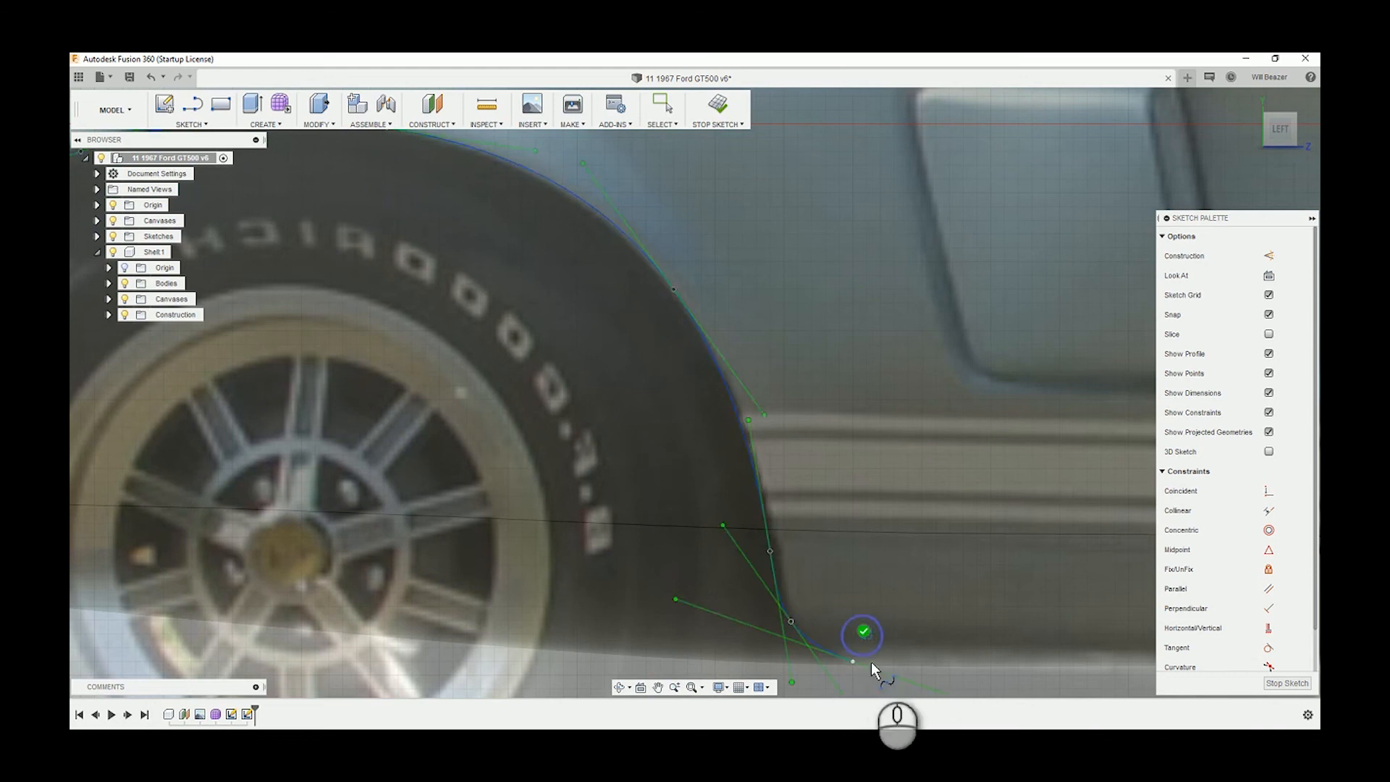
- Move the rear arch spline's forward end point onto the sill edge and adjust its tangent handle to follow the body's lower corner
scroll(840, 655, "down", 3)
scroll(834, 652, "down", 3)
scroll(947, 670, "up", 5)
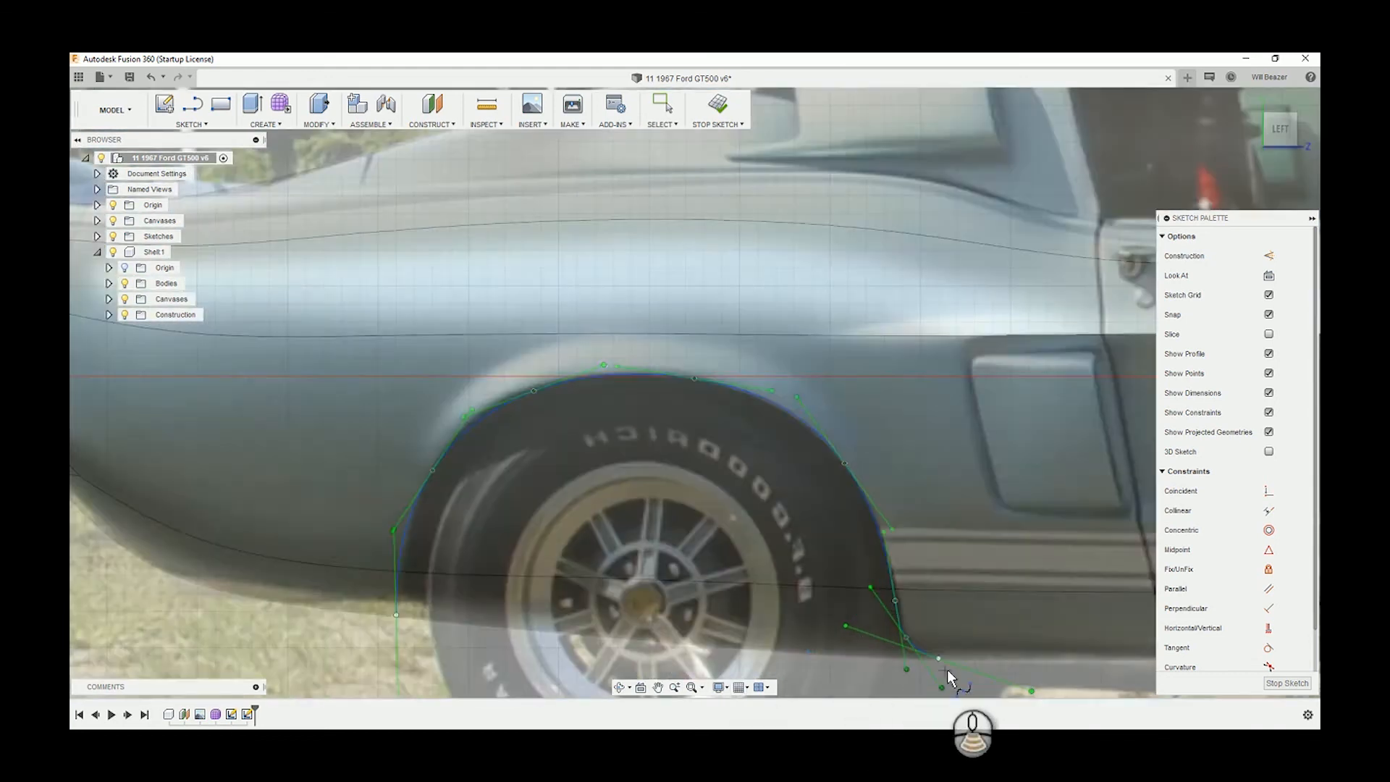
mouse_move(951, 656)
middle_mouse_down()
mouse_move(942, 625)
mouse_move(760, 409)
middle_mouse_up()
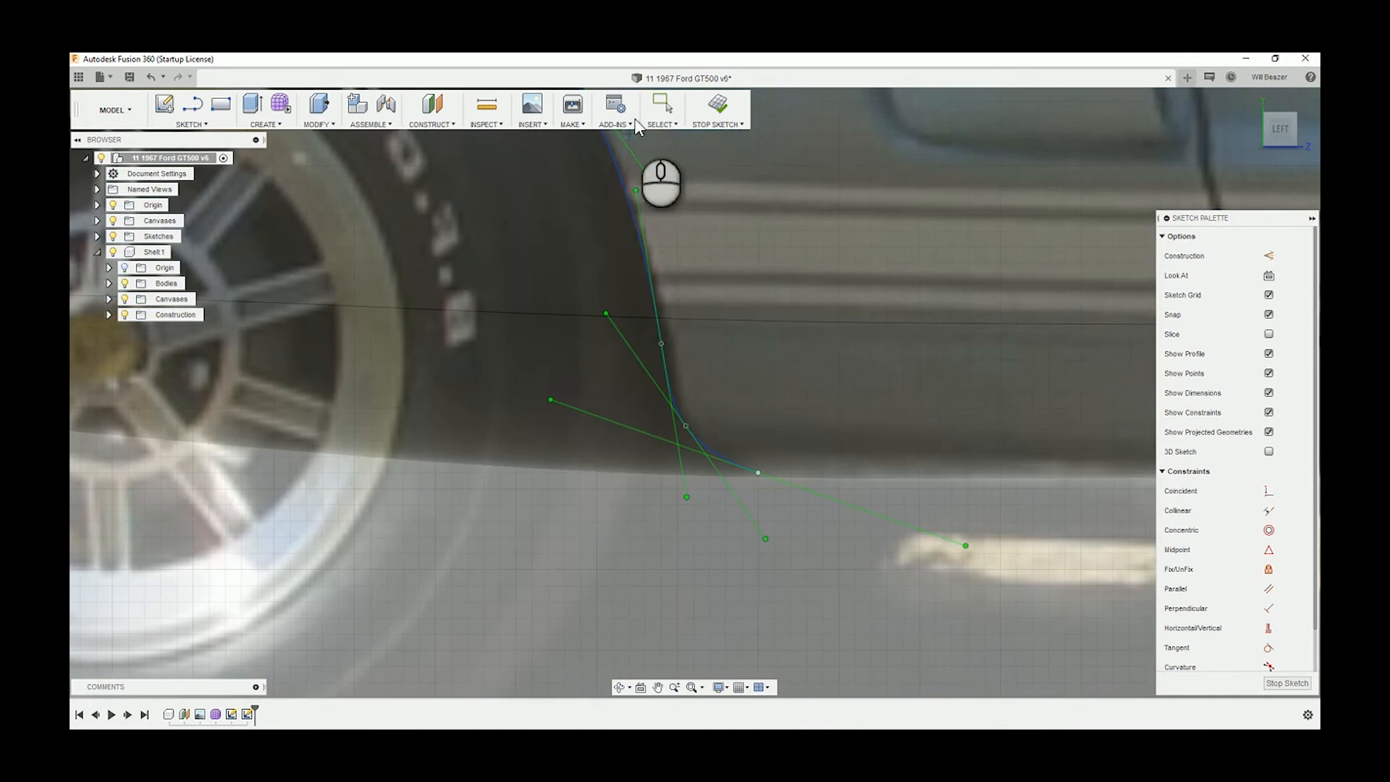
left_click(672, 110)
scroll(754, 500, "up", 4)
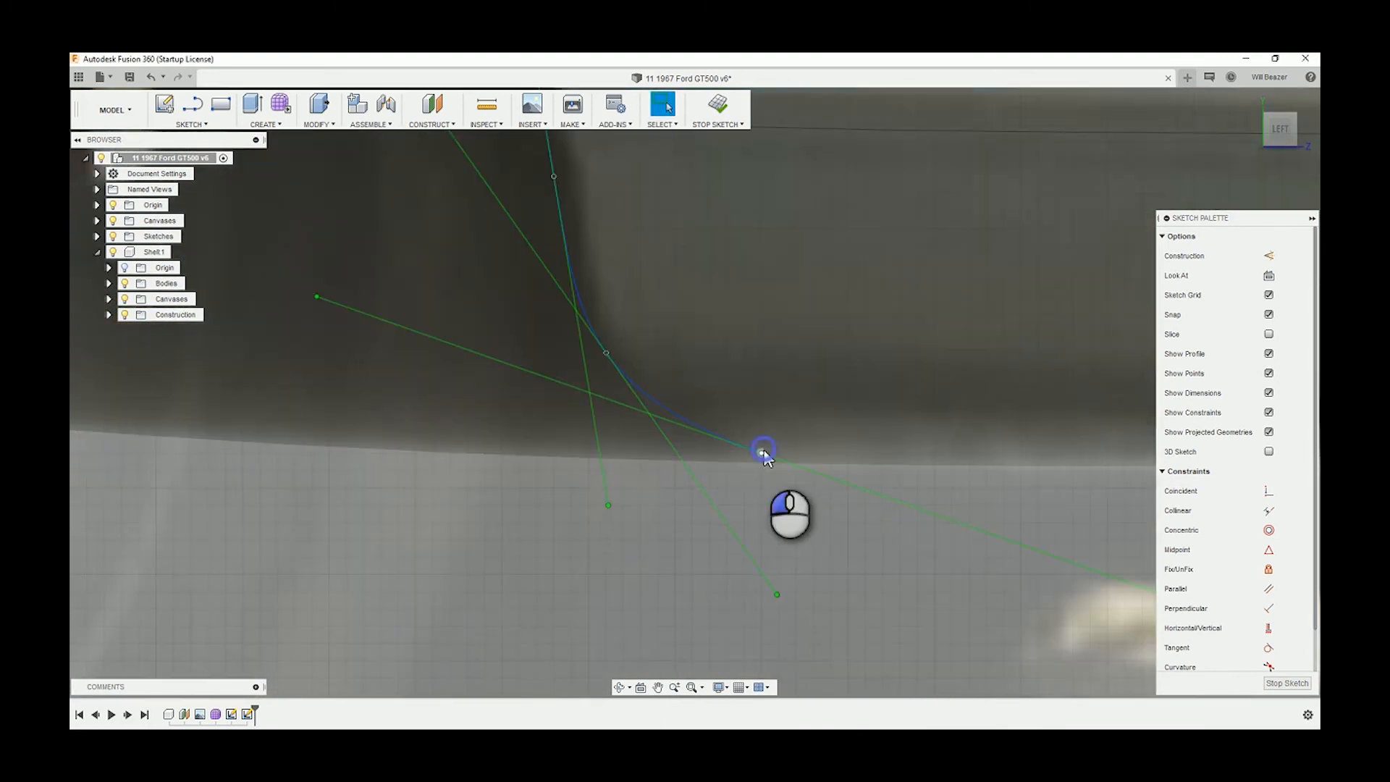
left_click(772, 460)
left_click_drag(773, 462, 783, 475)
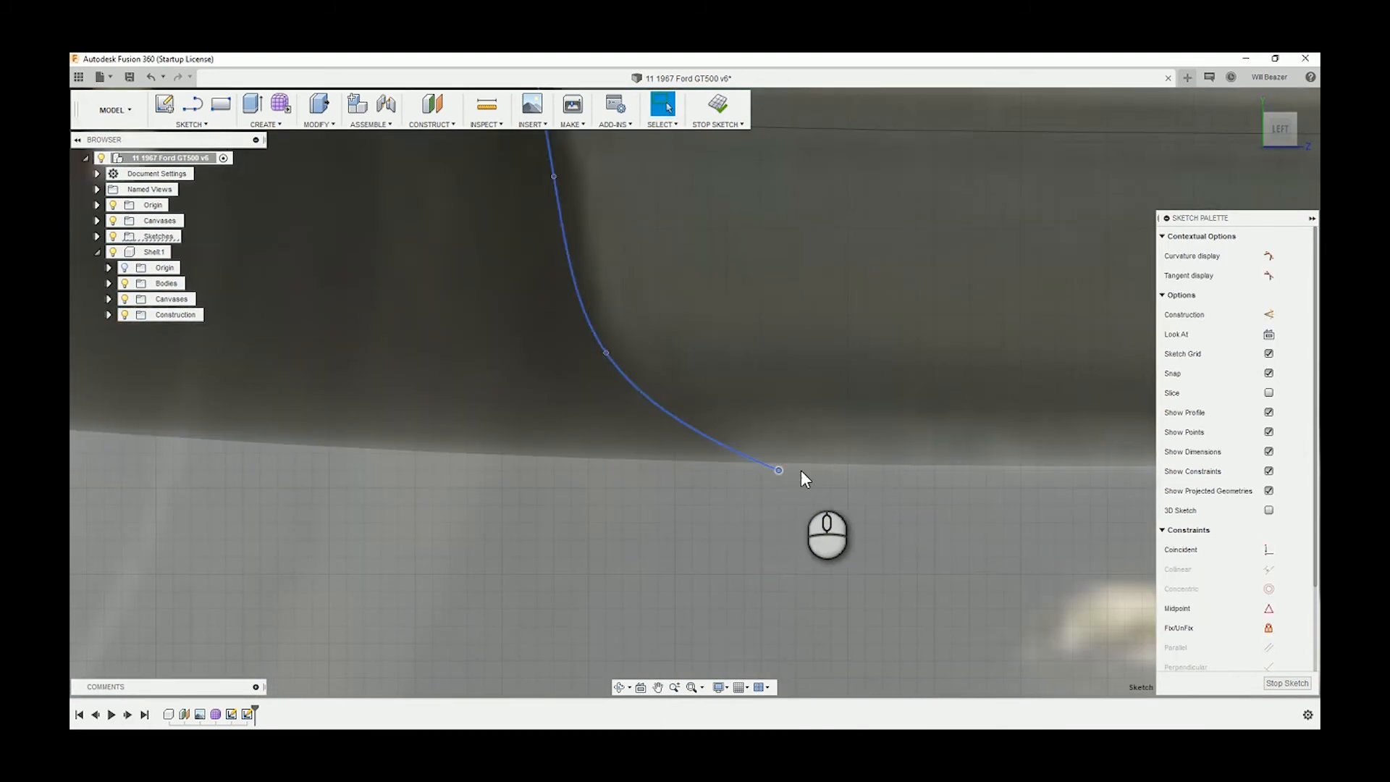
left_click(780, 470)
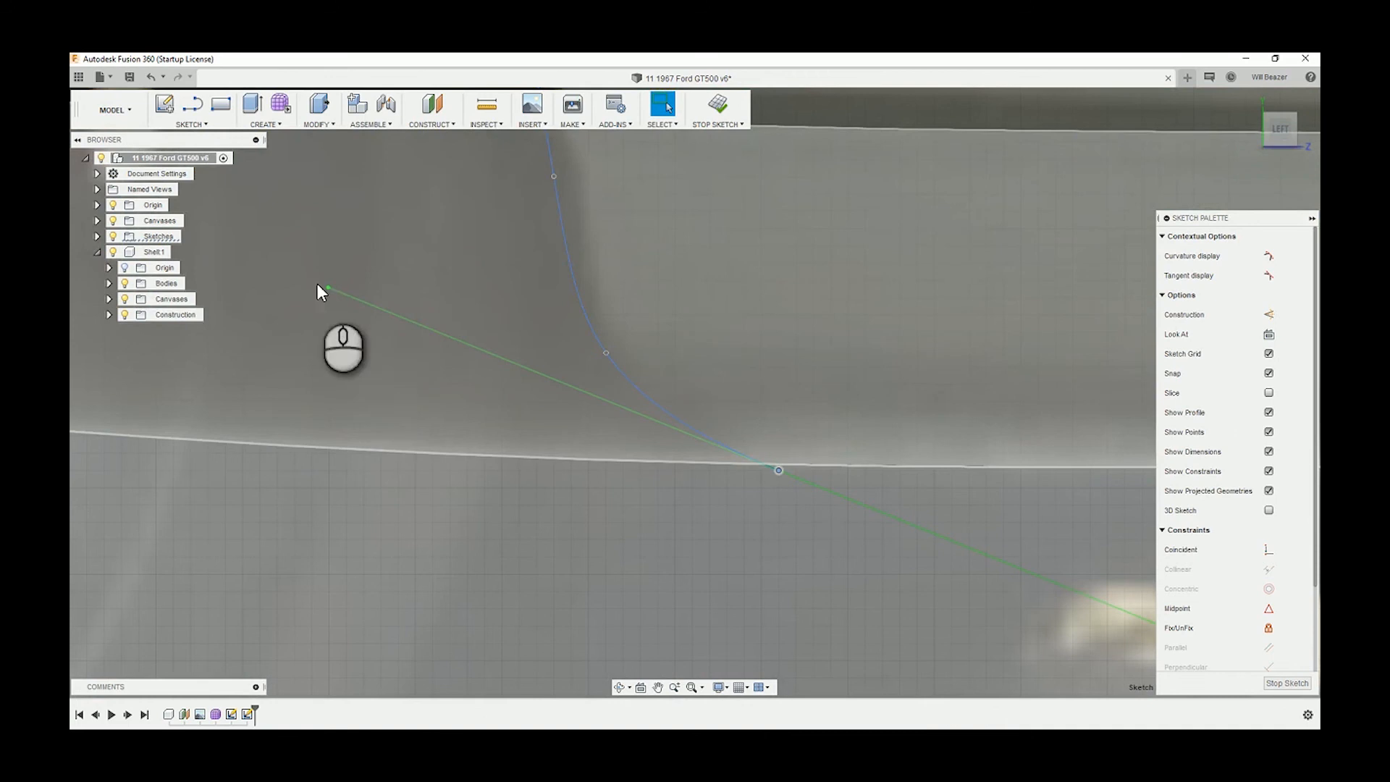
left_click_drag(328, 289, 313, 323)
- Reposition the lower fit point on the front side of the rear wheel arch and adjust its tangent handle to match the arch edge
scroll(619, 336, "down", 4)
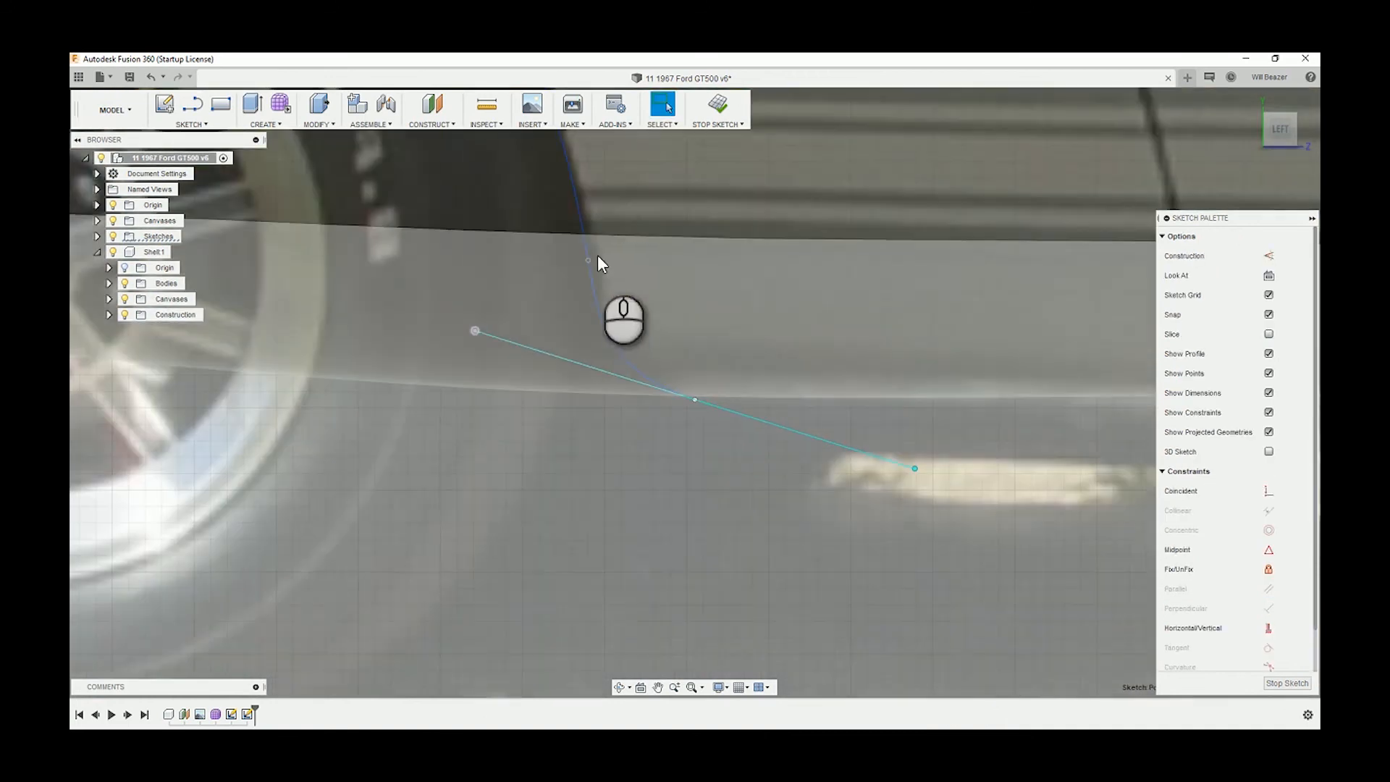
left_click(587, 260)
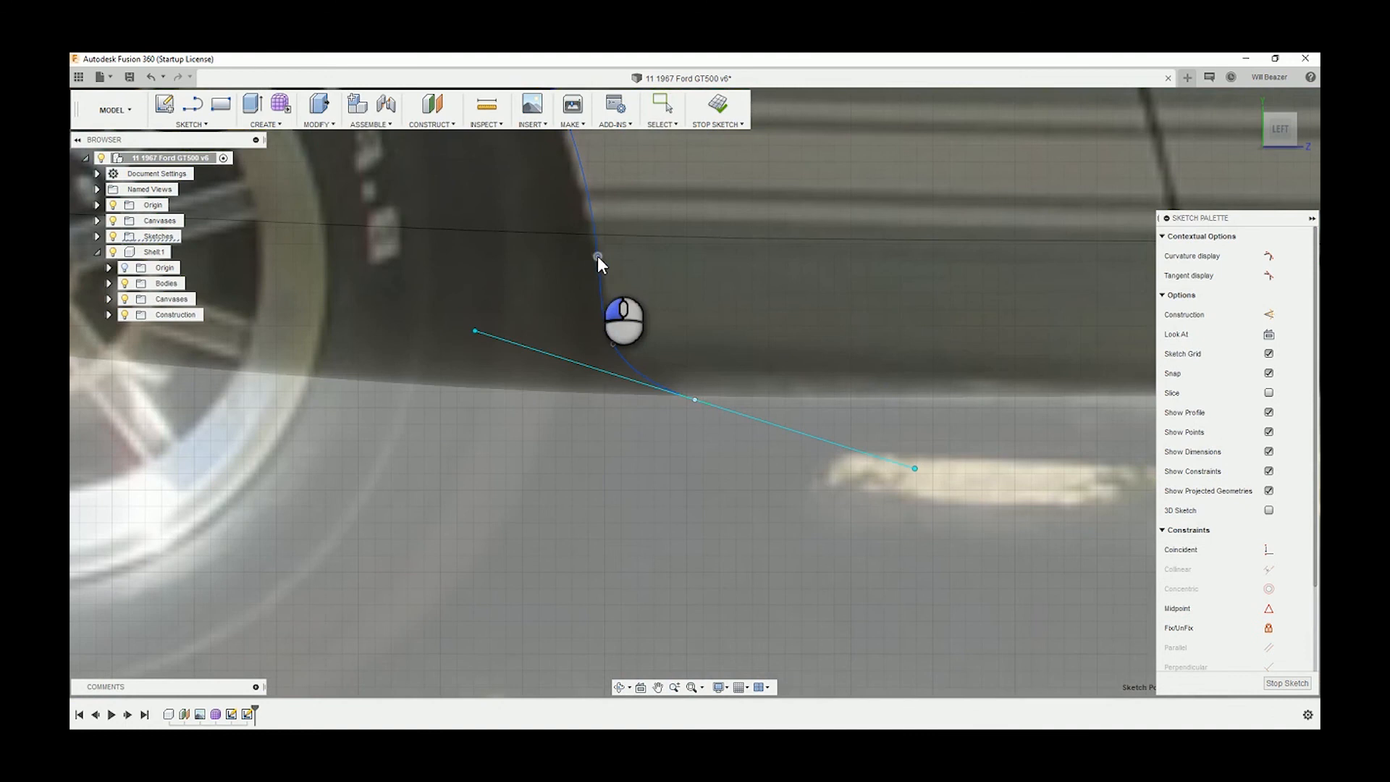
scroll(485, 149, "down", 2)
middle_click_drag(530, 180, 703, 522)
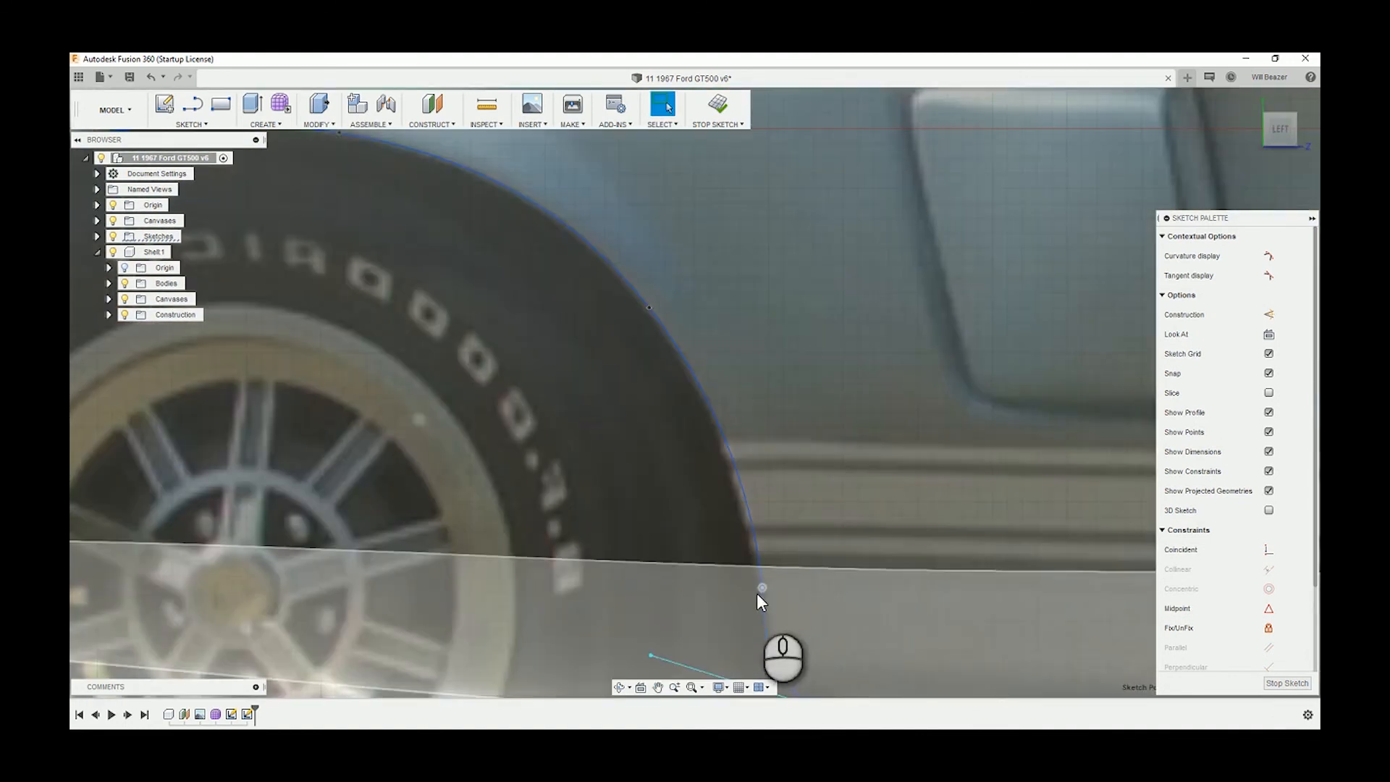
left_click(760, 589)
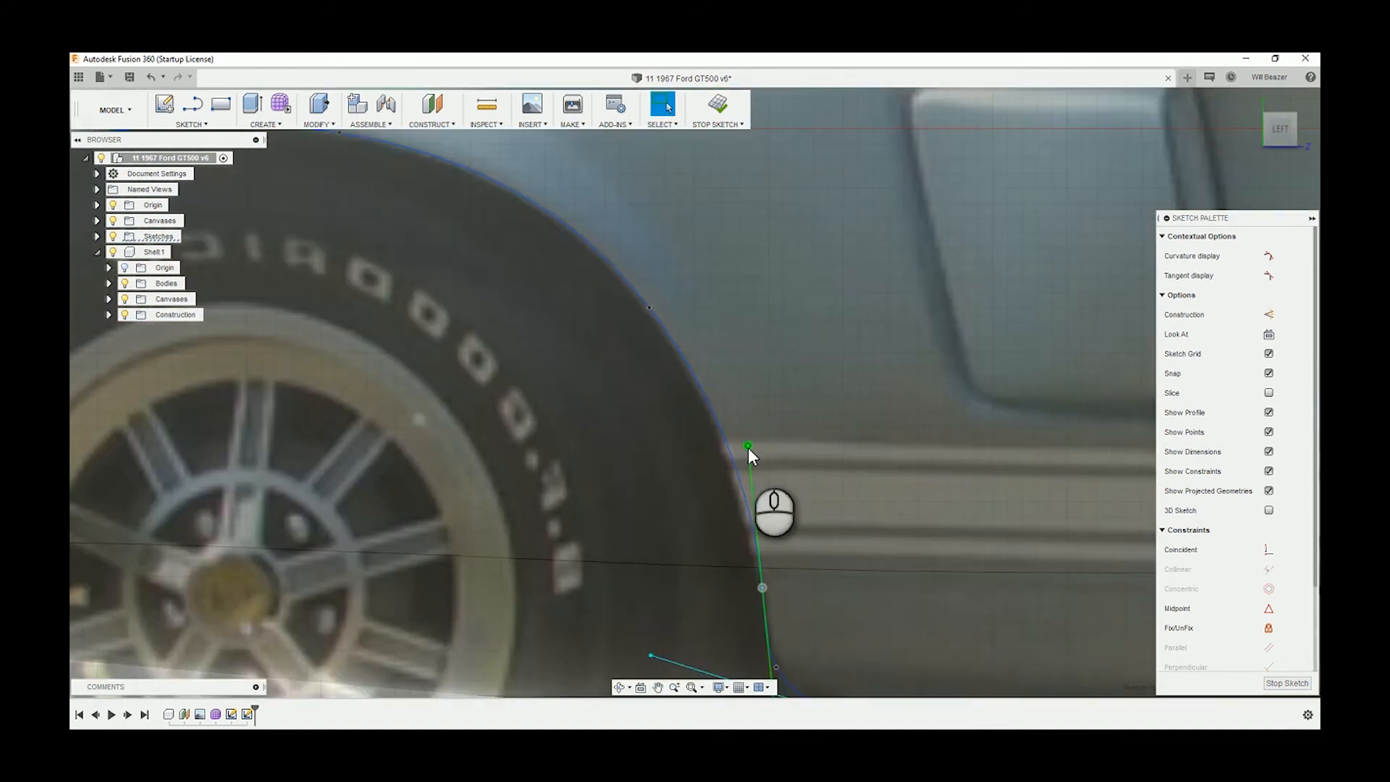
left_click_drag(749, 447, 737, 454)
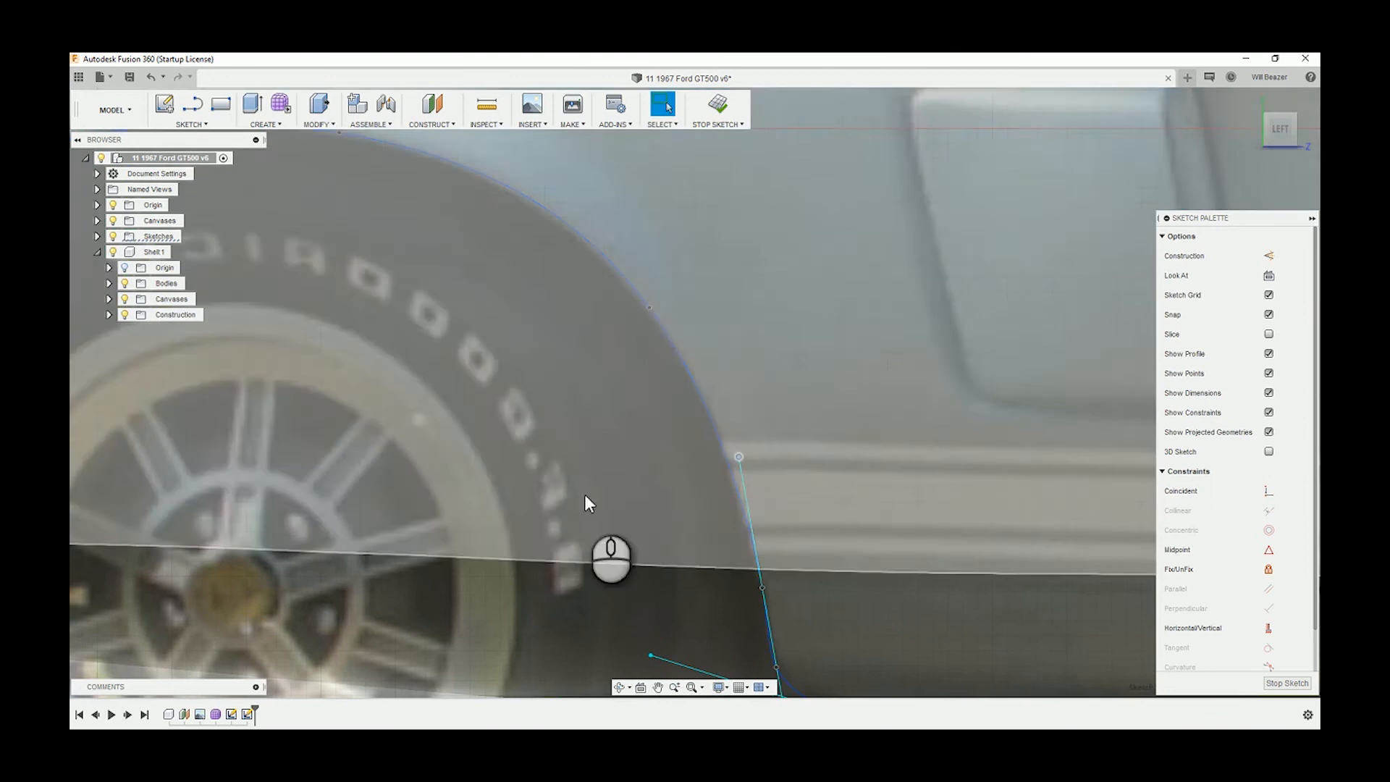
- Fine-tune the rear half of the rear wheel arch spline at its upper fit point and lower end point
scroll(571, 513, "down", 5)
middle_click_drag(359, 422, 693, 409)
scroll(693, 409, "up", 5)
left_click(735, 395)
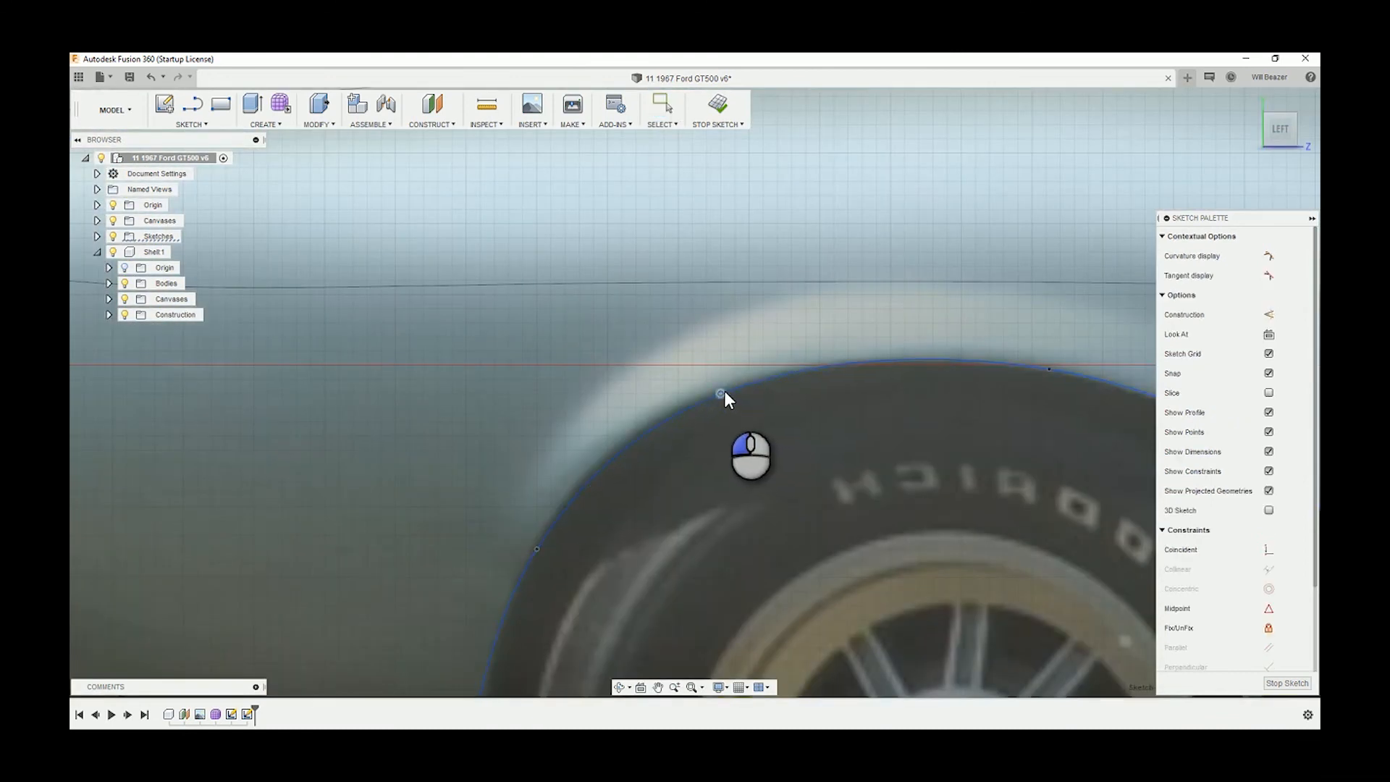
scroll(601, 474, "down", 2)
scroll(601, 469, "down", 3)
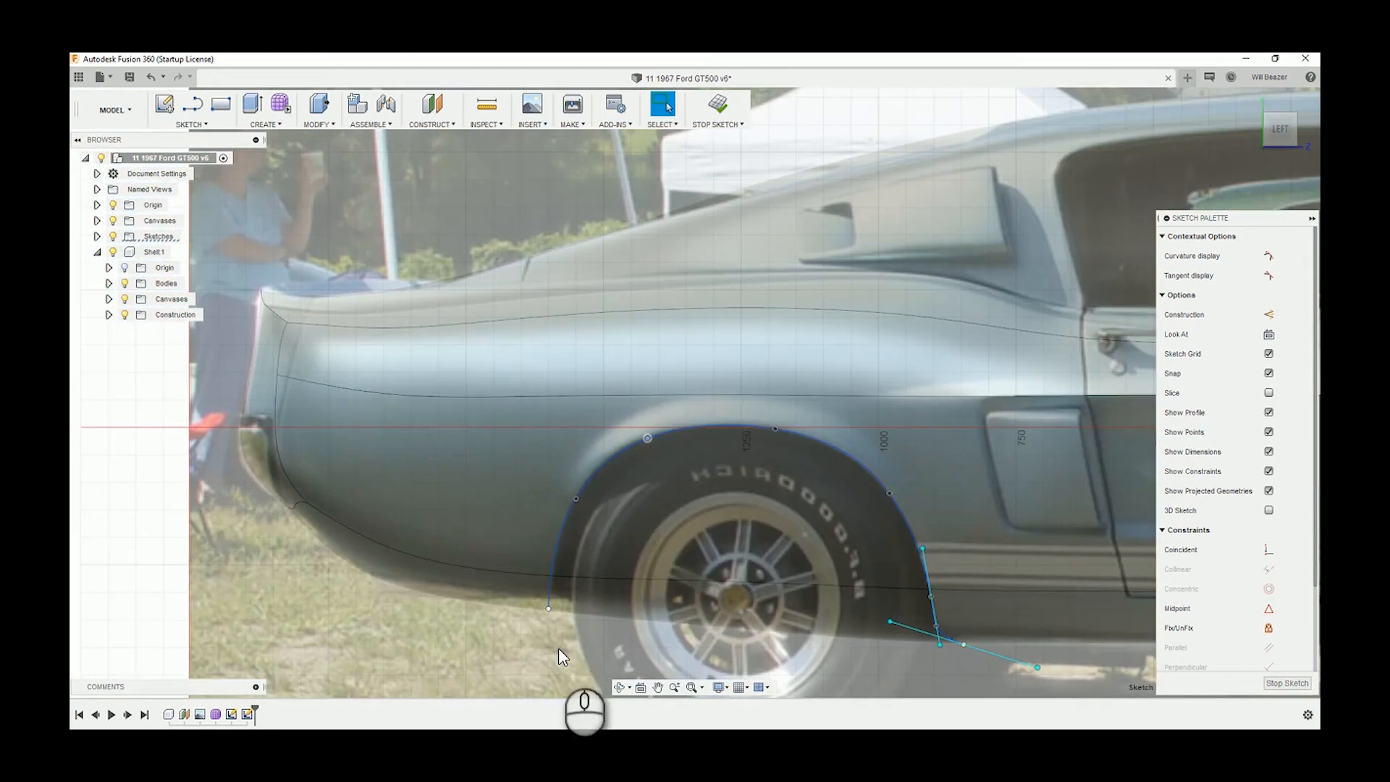
scroll(547, 628, "up", 4)
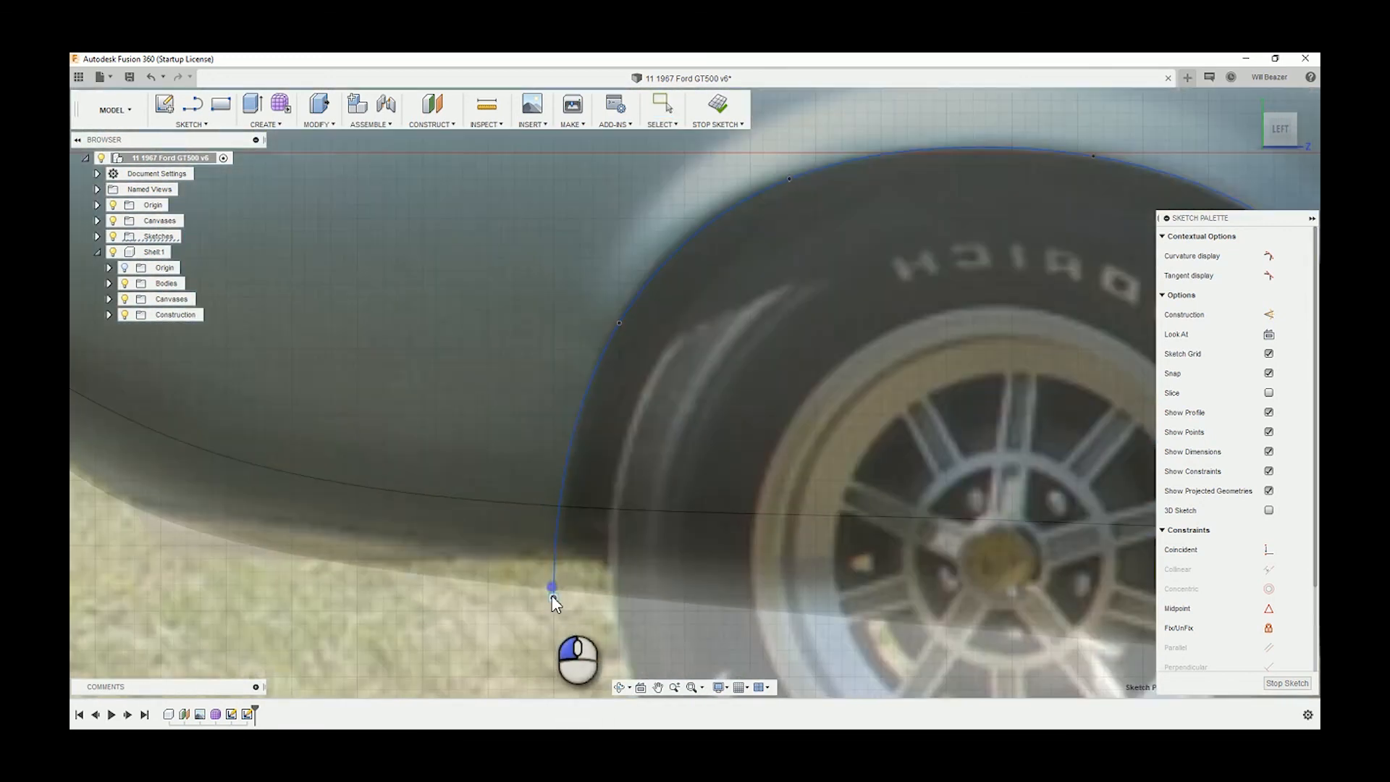
key("Escape")
- Close the rear wheel arch profile with lines running below the body between the two ends of the spline
scroll(463, 590, "down", 5)
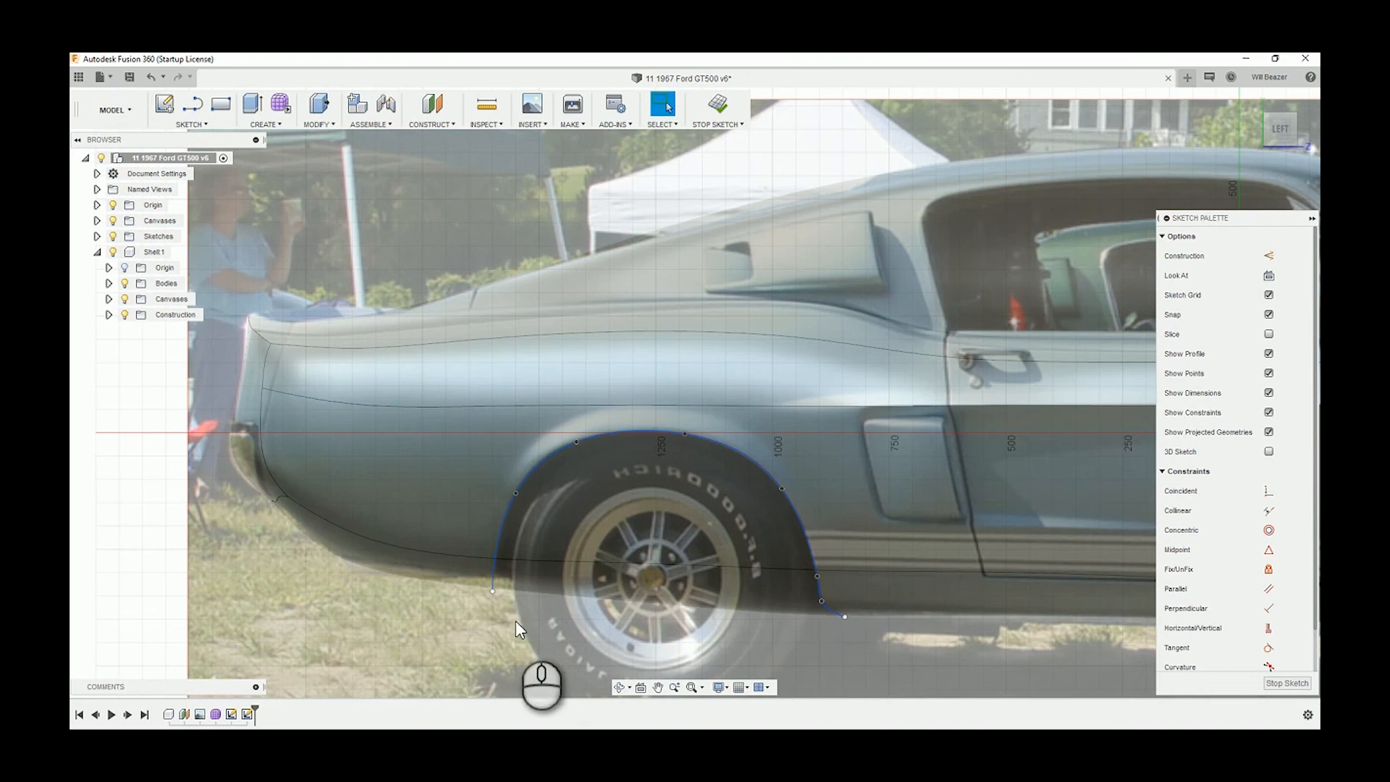
key("l")
left_click(493, 623)
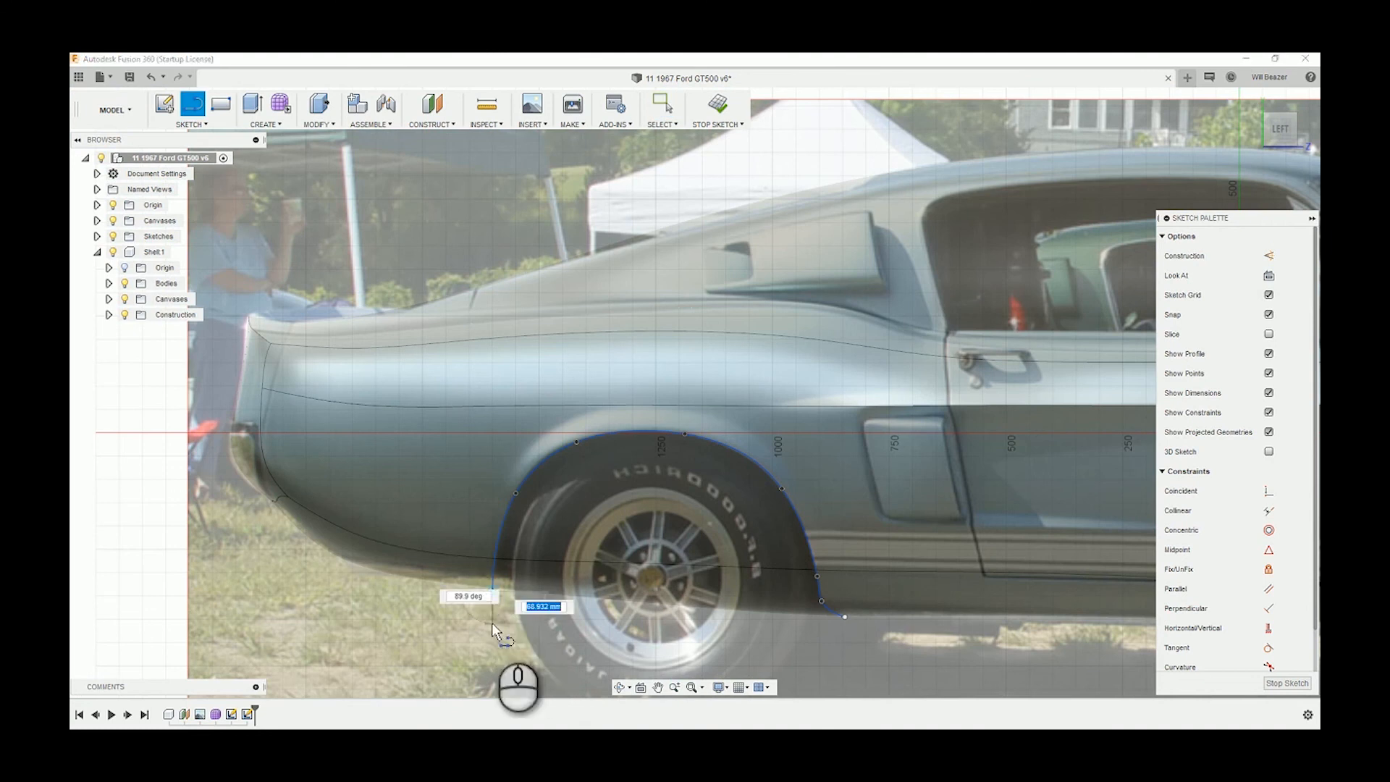
left_click(845, 620)
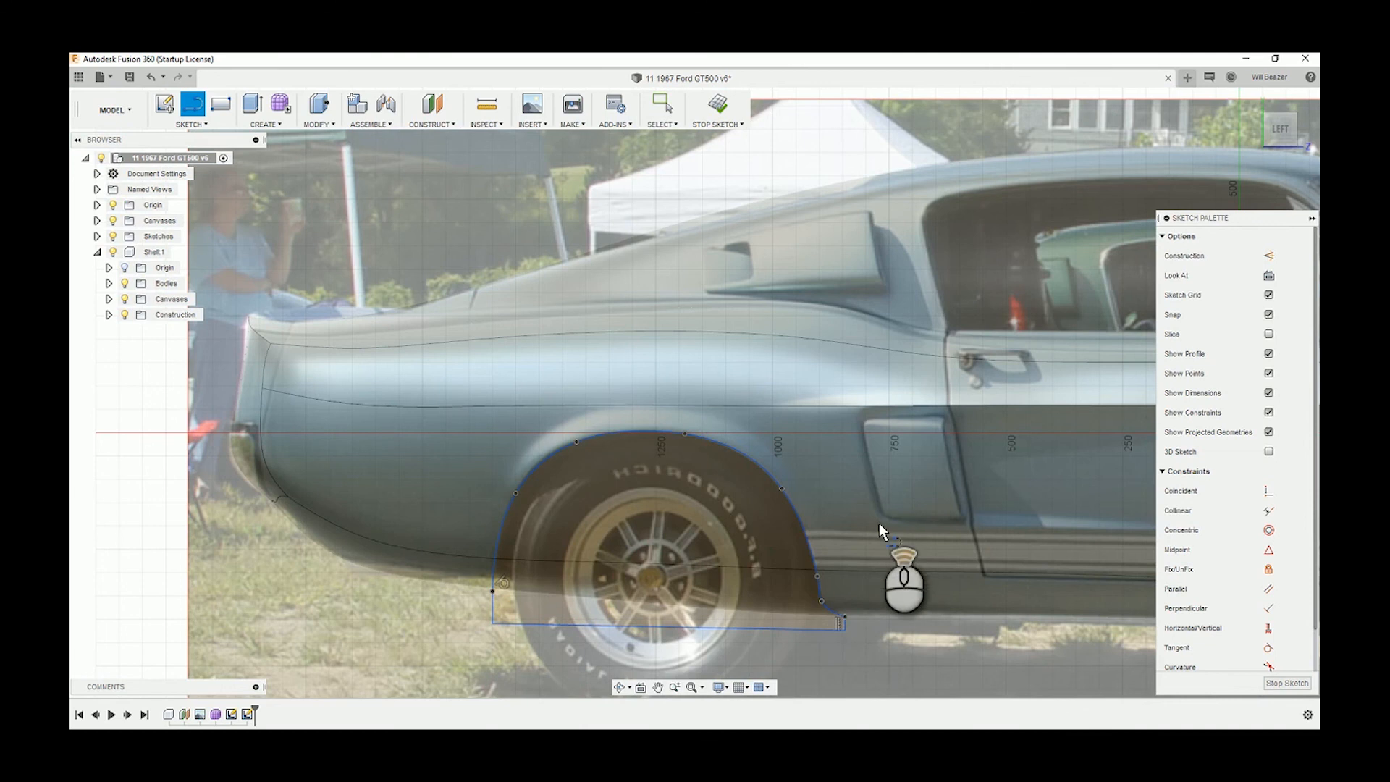
- Start a fit point spline just below the sill behind the front wheel and trace the lower corner of the front wheel arch
scroll(880, 527, "down", 5)
middle_click_drag(983, 505, 481, 428)
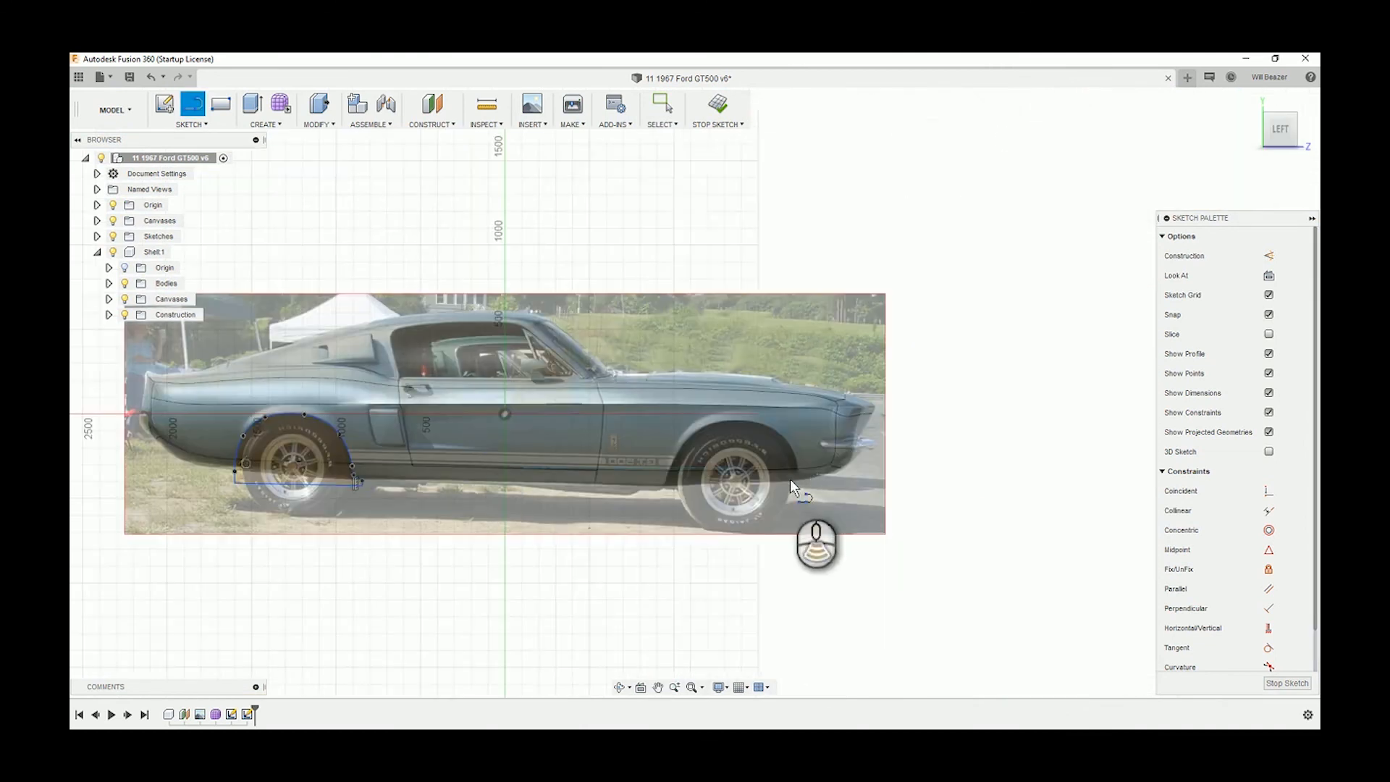
scroll(724, 467, "up", 5)
left_click(193, 125)
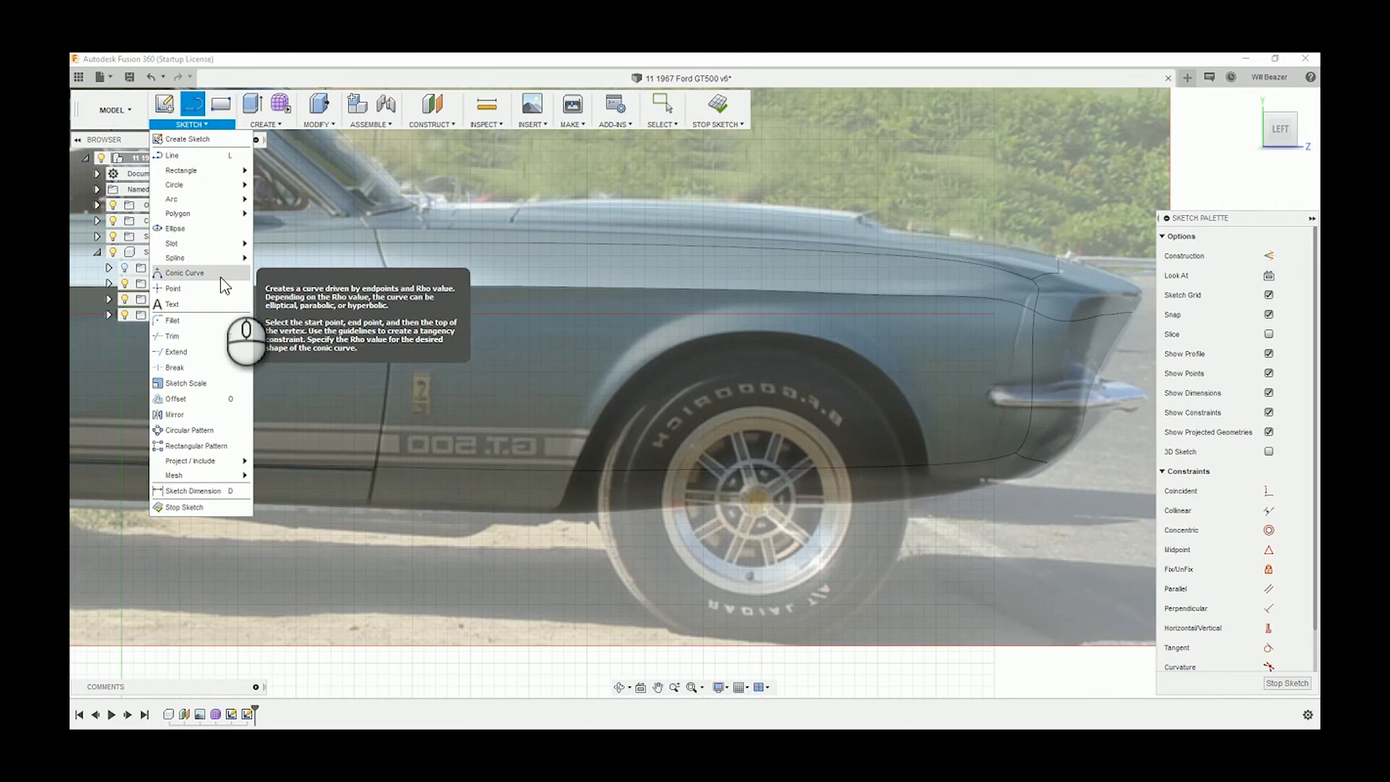
mouse_move(217, 258)
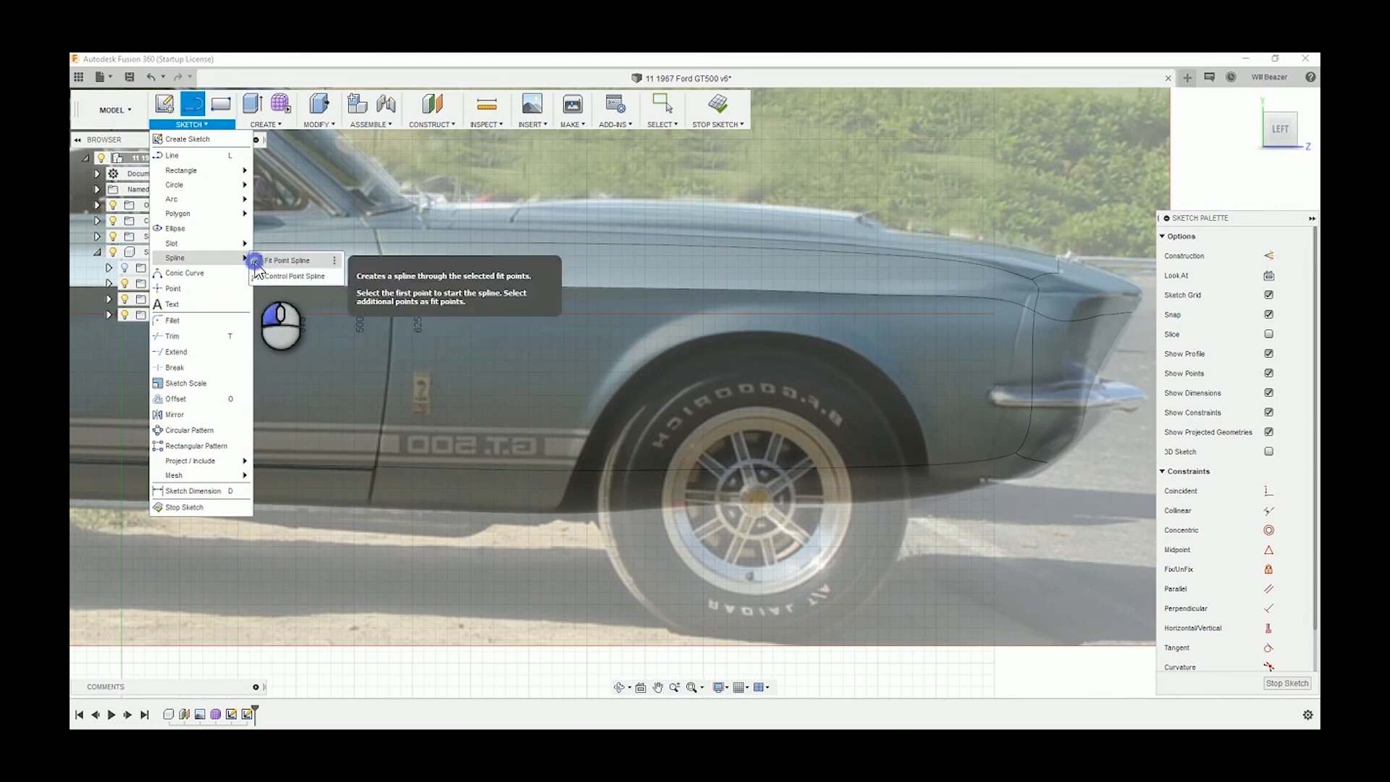
left_click(283, 258)
scroll(563, 500, "up", 3)
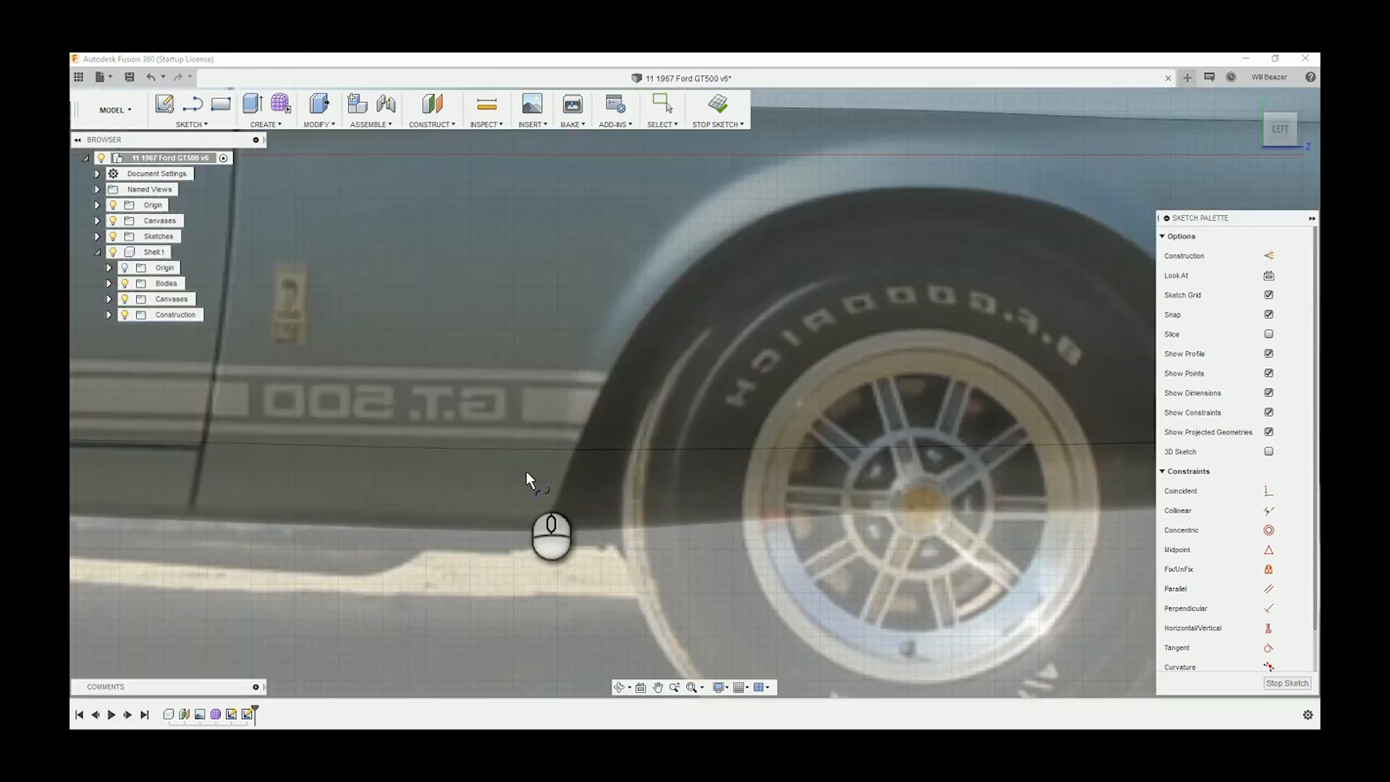
left_click(514, 539)
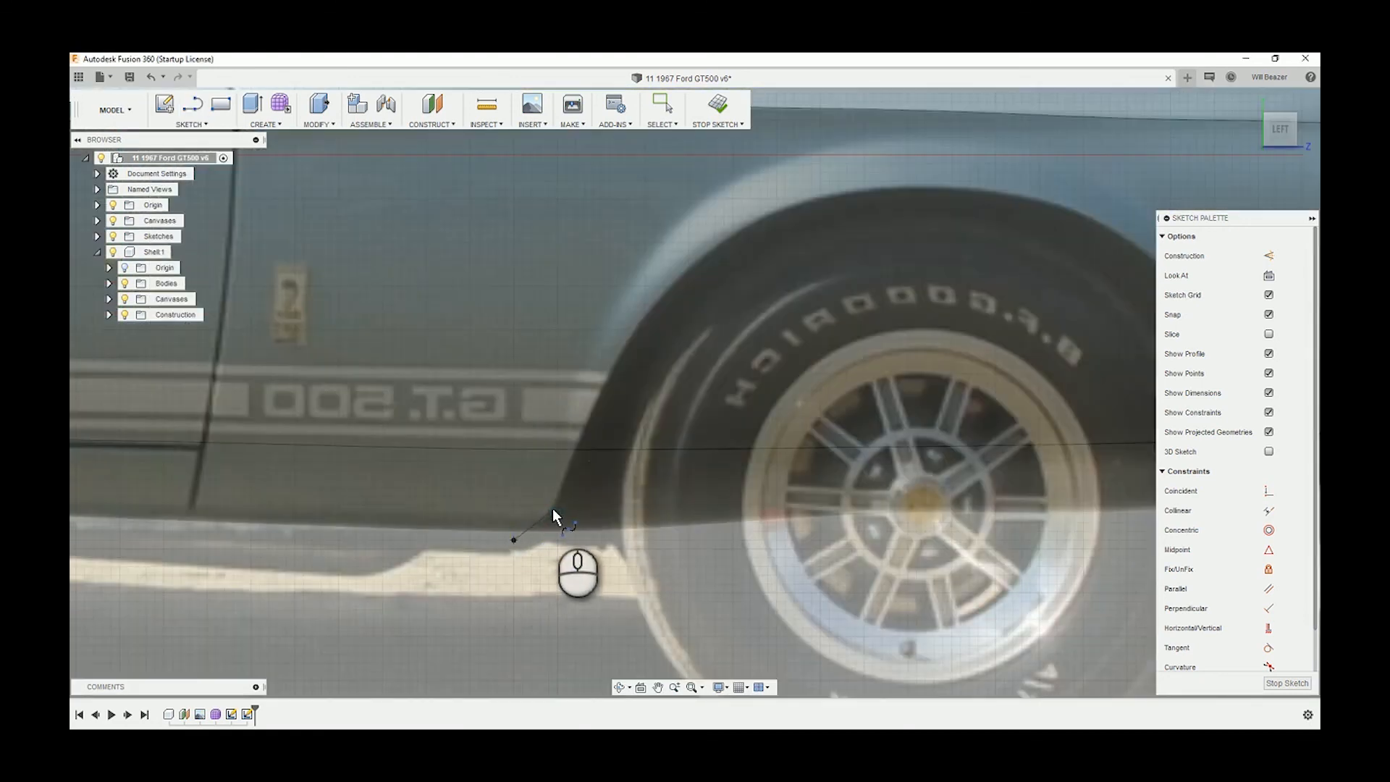
left_click(551, 512)
left_click(576, 449)
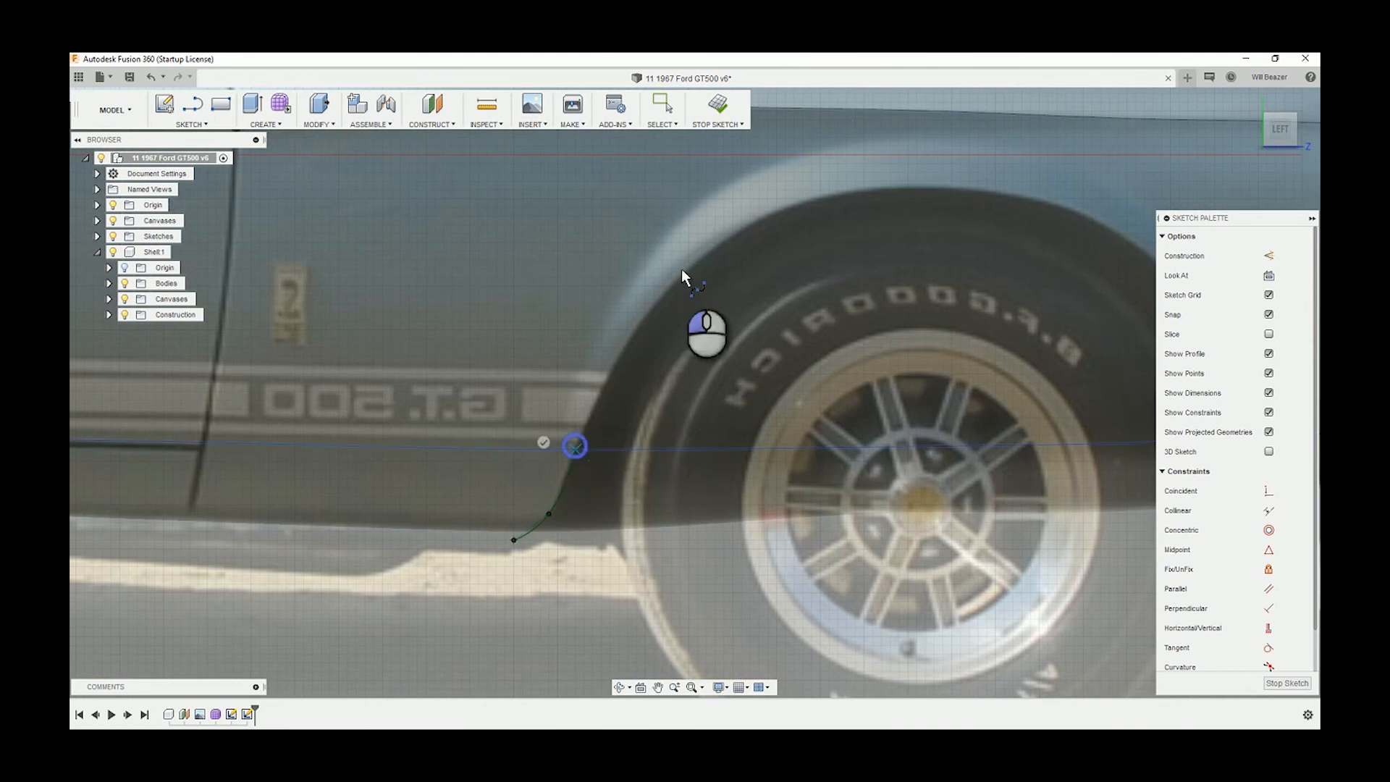
- Continue the spline up the rear side of the front wheel arch and over its top
scroll(724, 203, "up", 3)
left_click(680, 331)
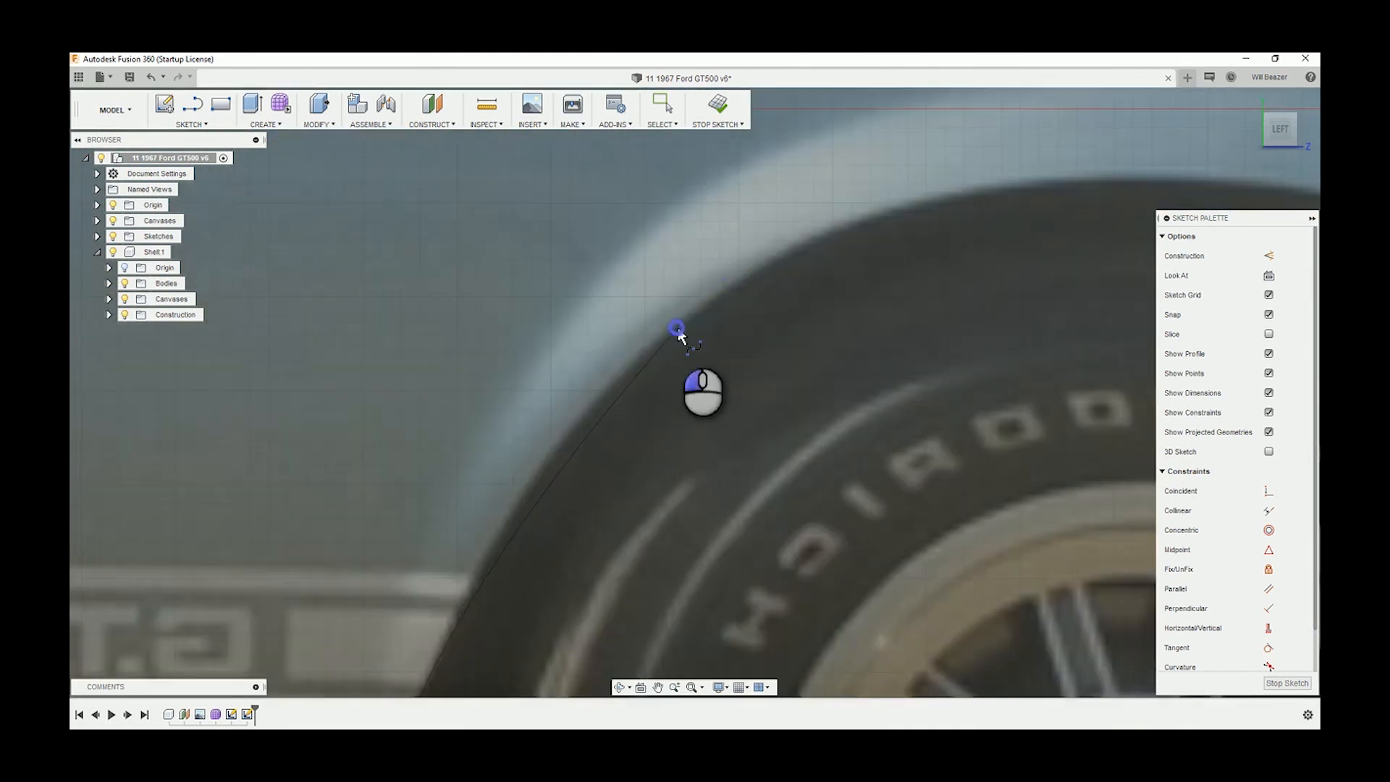
scroll(905, 268, "down", 1)
scroll(921, 277, "up", 1)
middle_click_drag(963, 289, 301, 340)
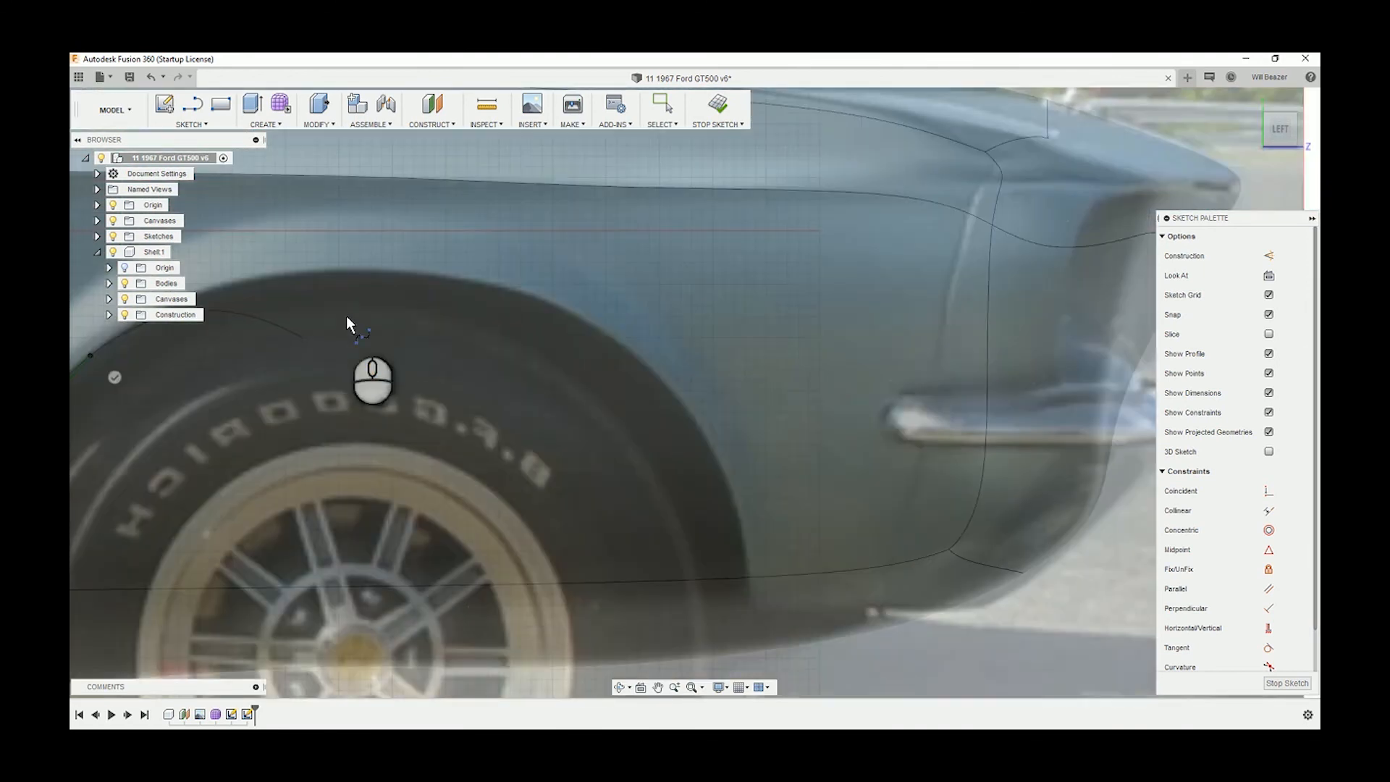
left_click(372, 274)
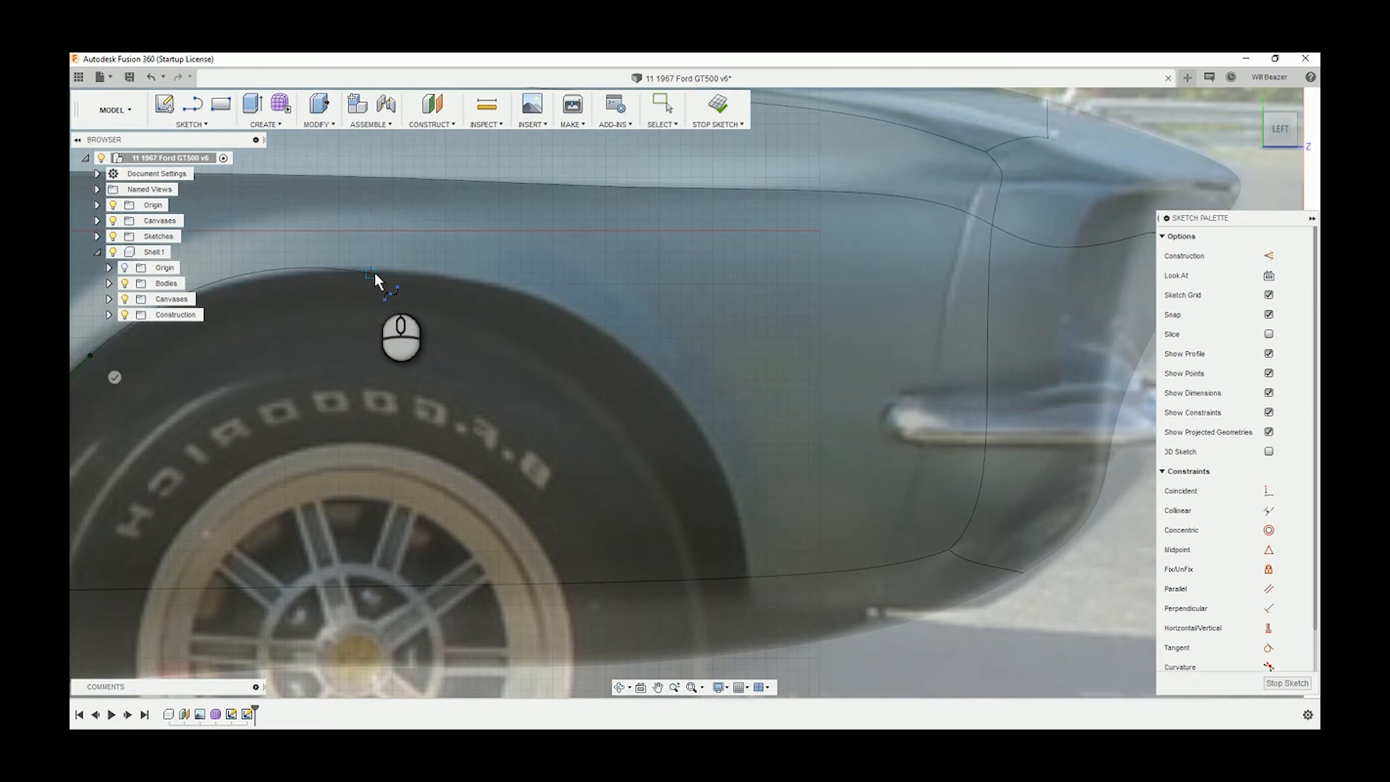
left_click(583, 320)
scroll(590, 322, "up", 3)
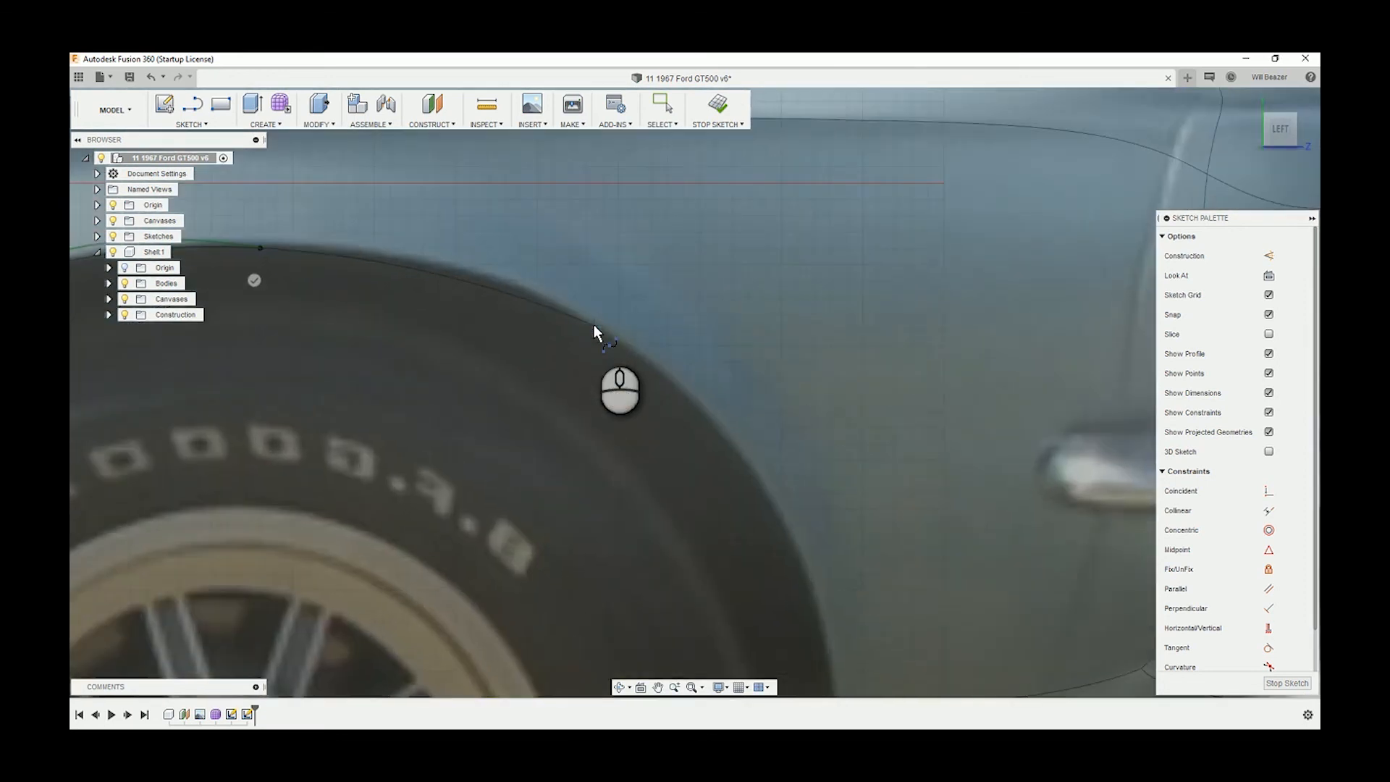
- Trace the spline down the front side of the front wheel arch and finish it forward along the body's lower edge
scroll(682, 481, "down", 3)
middle_click_drag(712, 507, 623, 303)
scroll(673, 348, "up", 3)
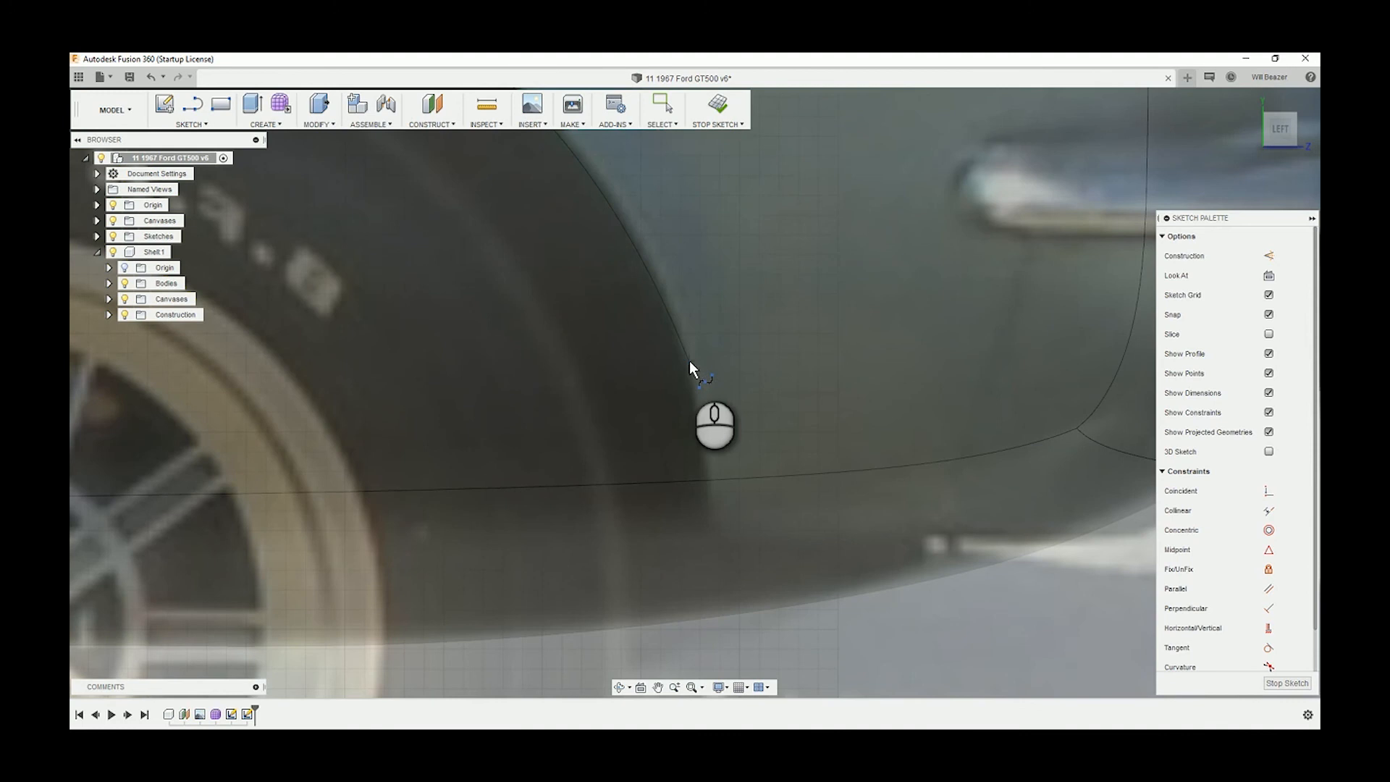
left_click(689, 362)
scroll(697, 446, "down", 3)
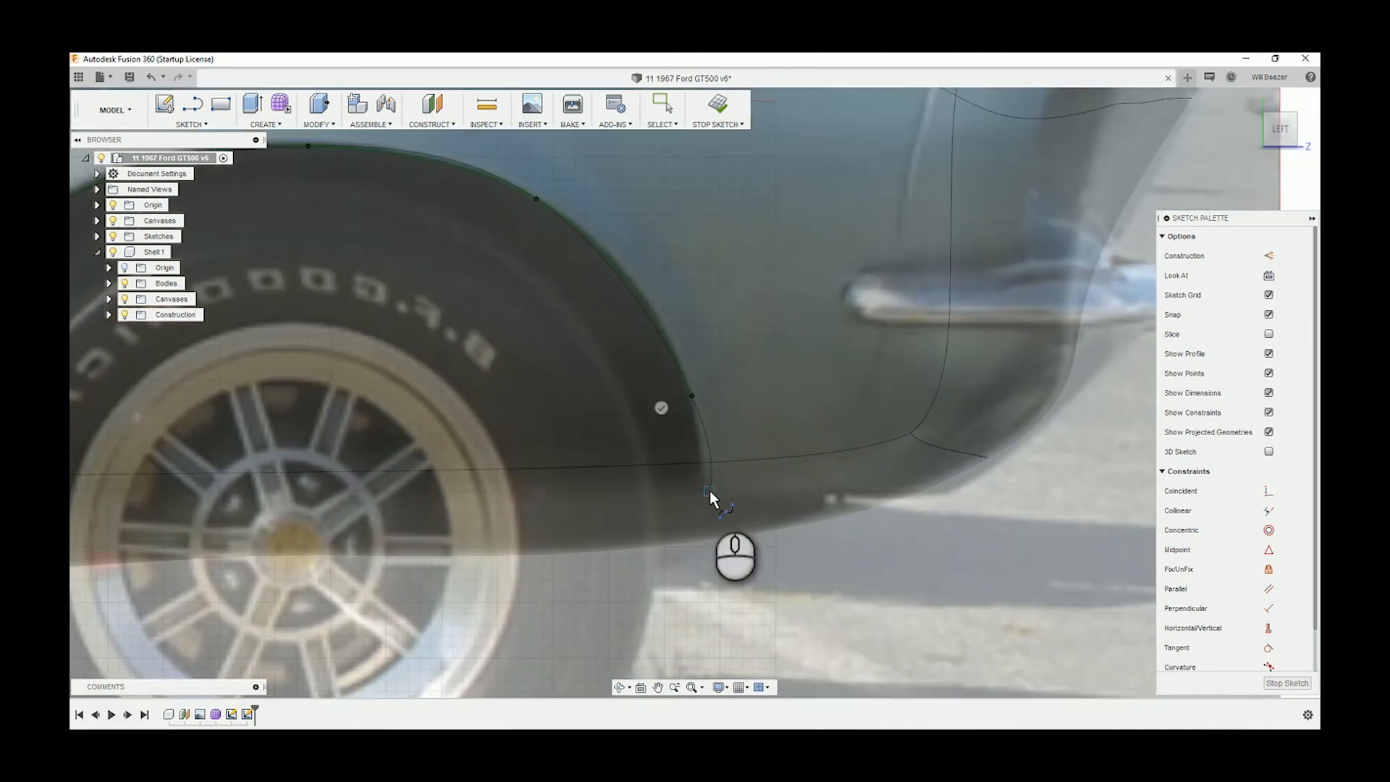
scroll(702, 487, "up", 2)
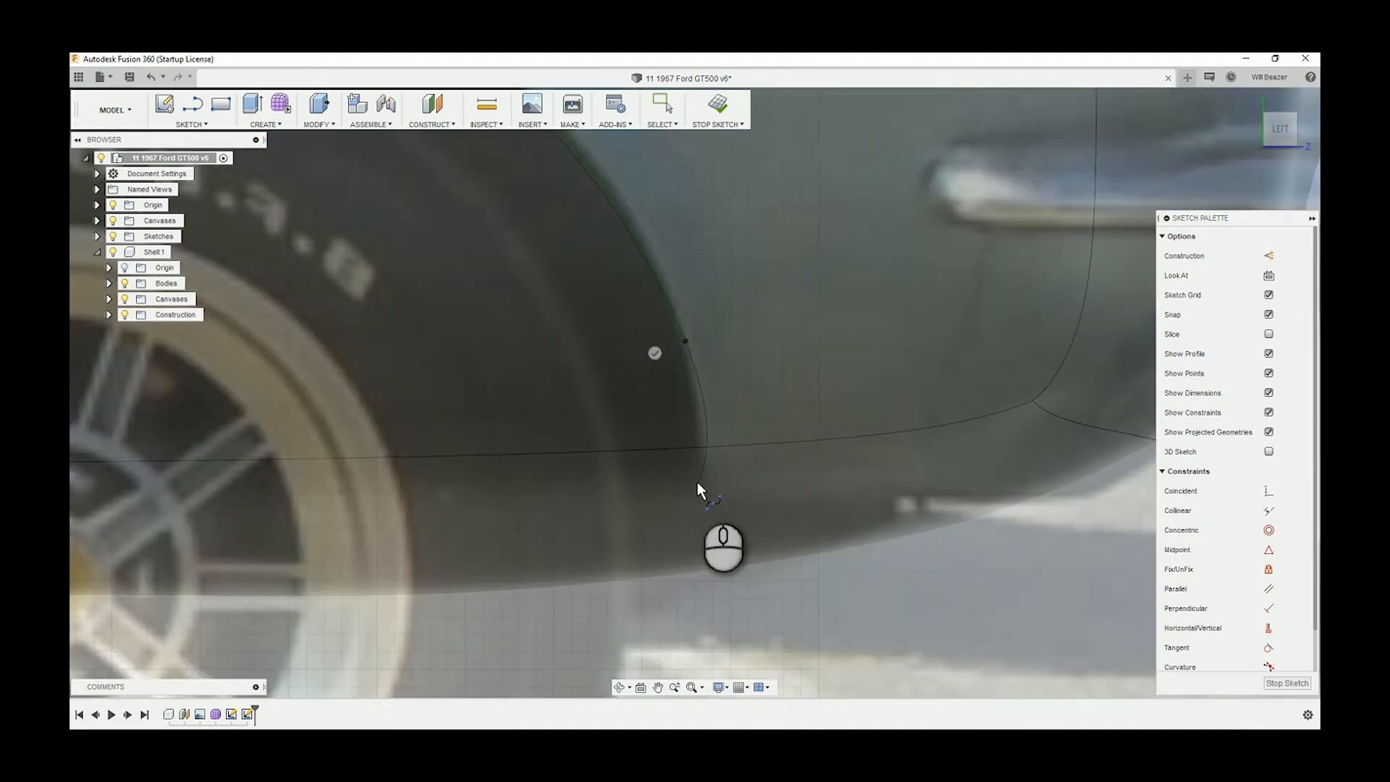
left_click(697, 486)
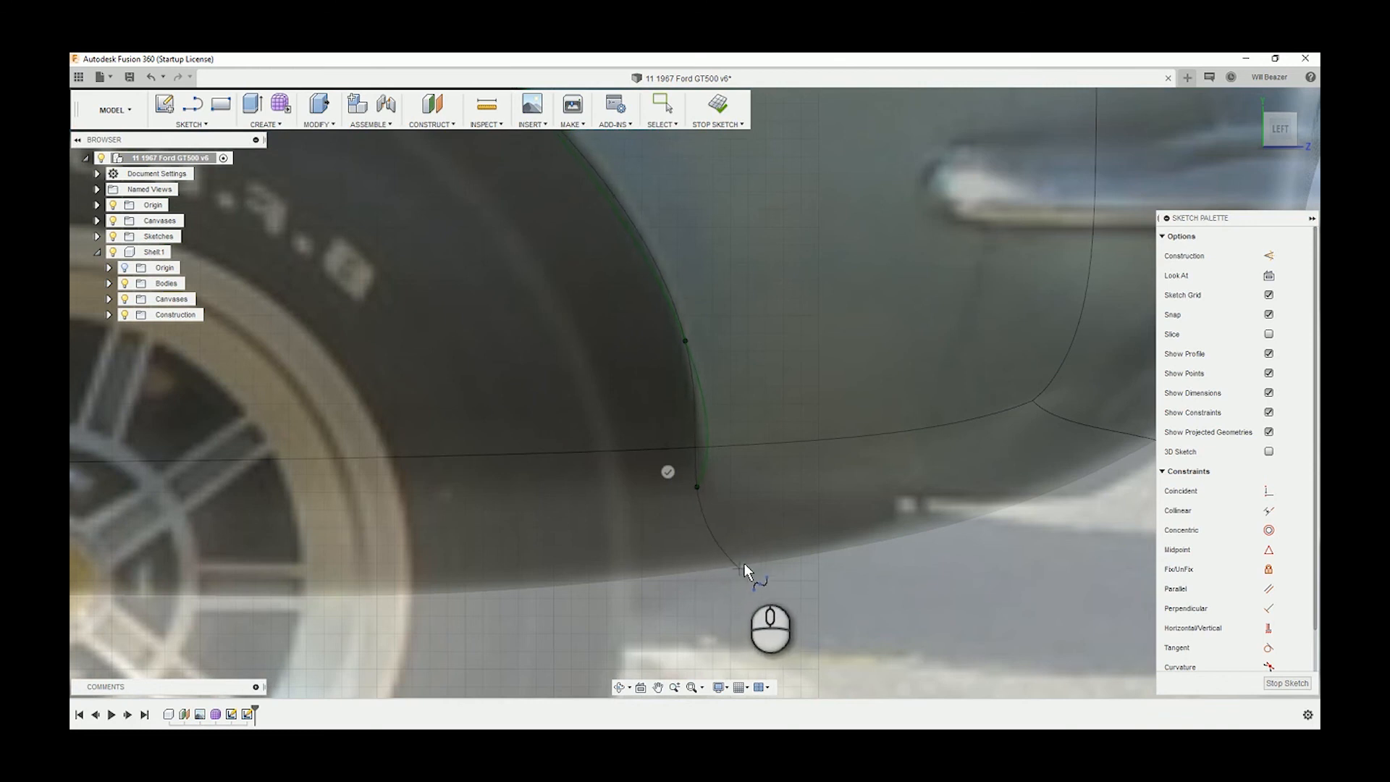
left_click(780, 562)
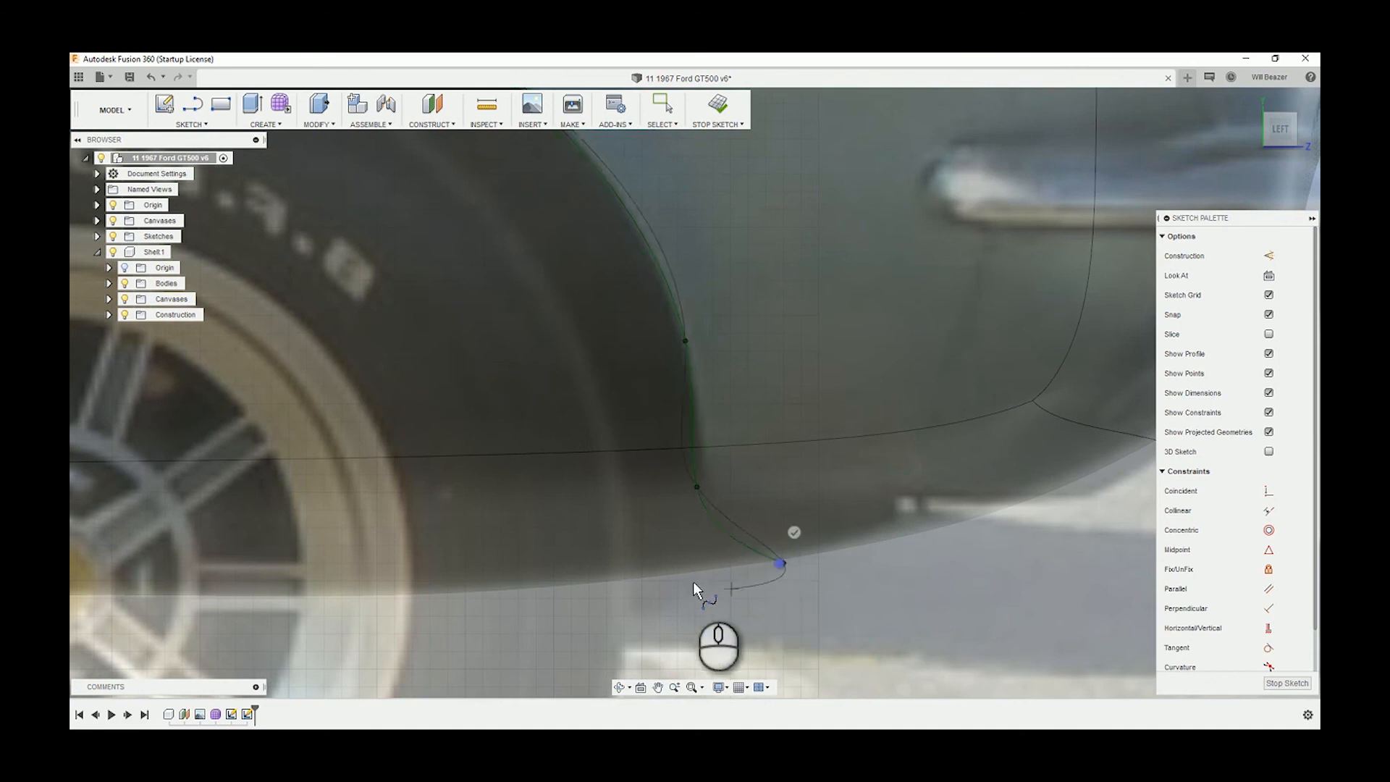
left_click(794, 533)
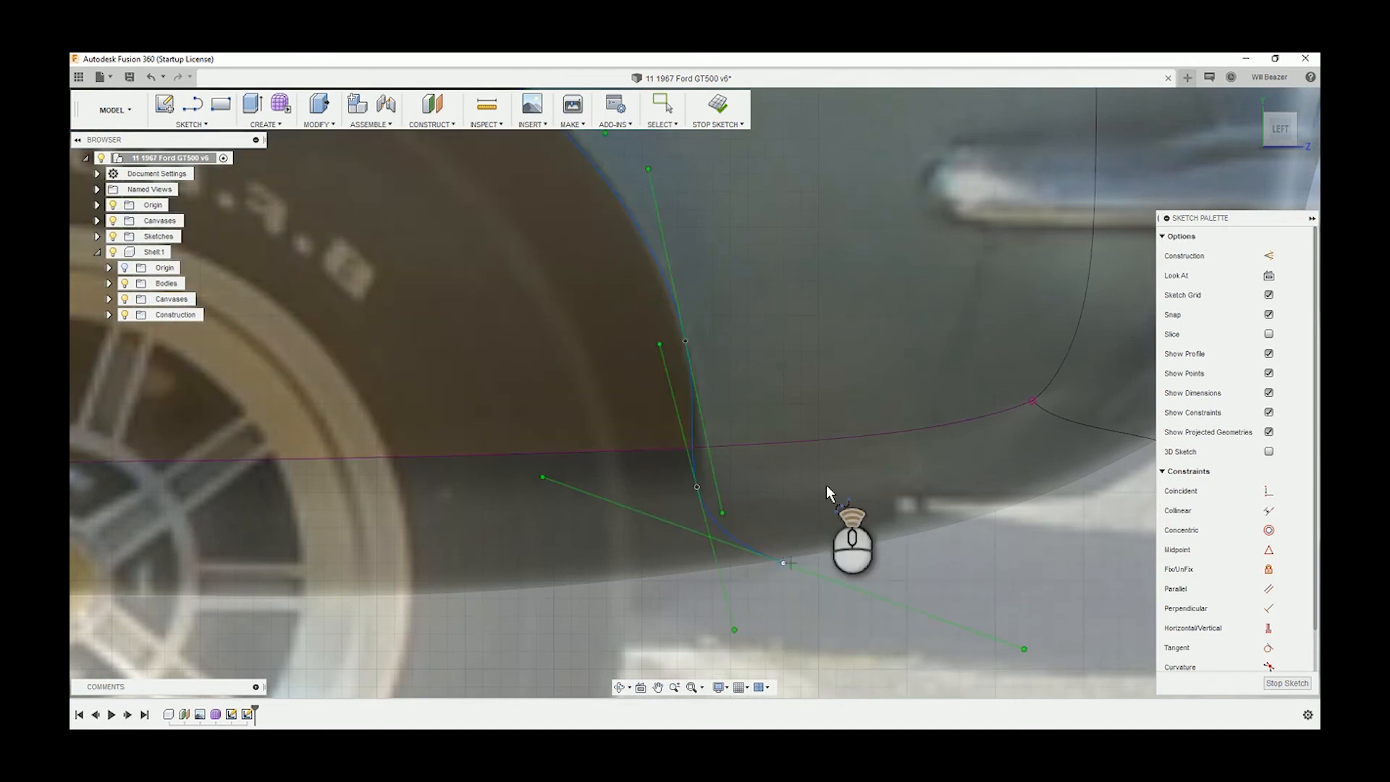
- Examine how the front wheel arch spline follows the arch and where its ends meet the body's lower edge
scroll(827, 485, "down", 5)
scroll(814, 514, "up", 2)
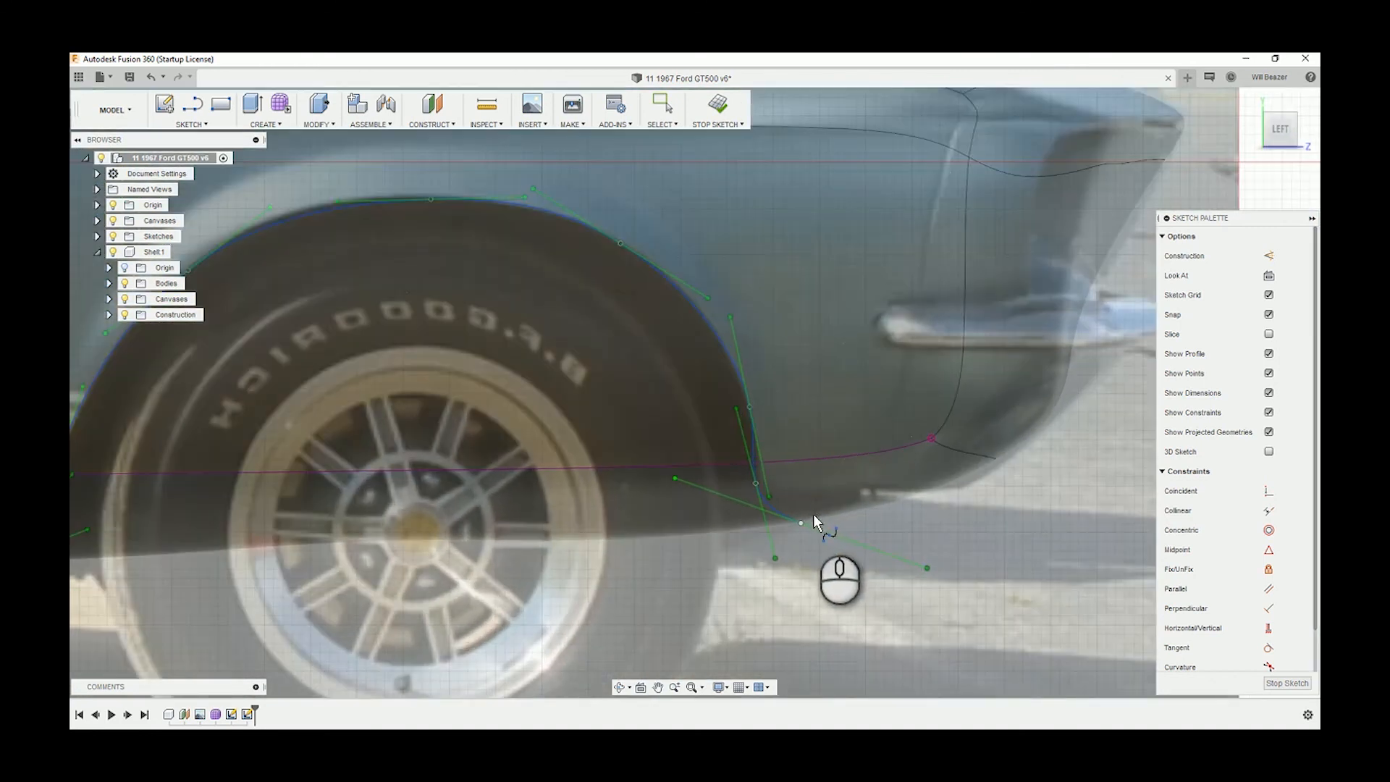
scroll(710, 509, "down", 3)
middle_click_drag(574, 499, 616, 391)
scroll(616, 392, "down", 3)
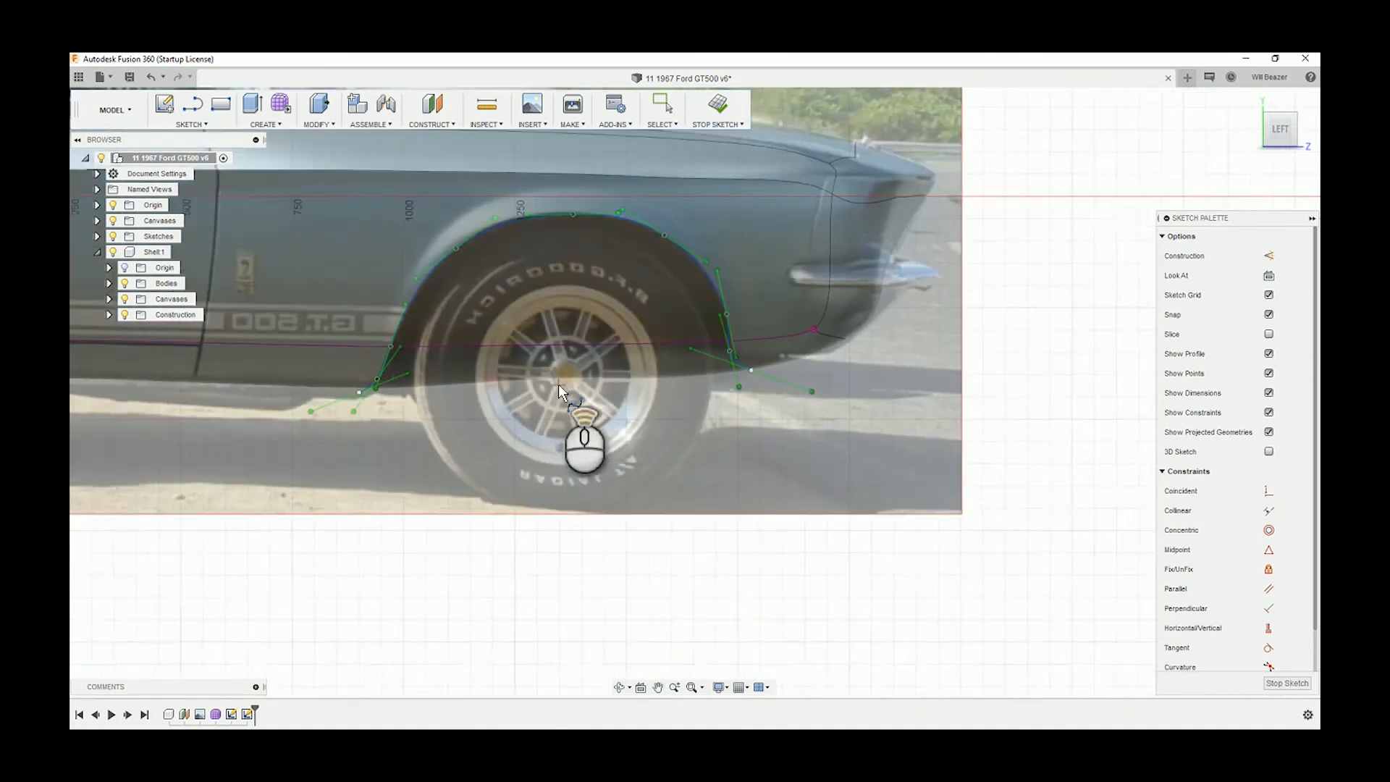
scroll(612, 359, "up", 5)
scroll(896, 370, "down", 3)
scroll(336, 433, "up", 2)
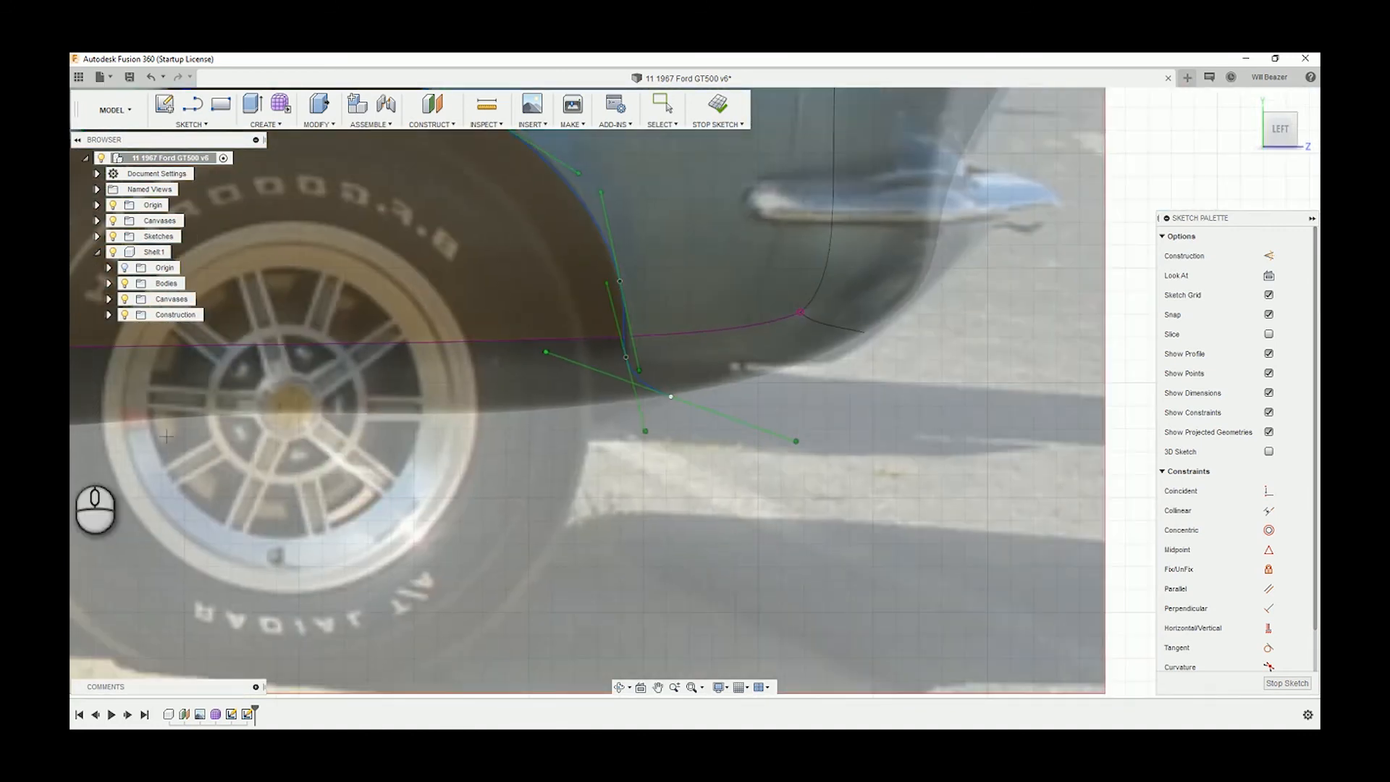
- Adjust the tangent handle at the front wheel arch spline's topmost point, raising its rear end slightly to follow the arch edge
scroll(257, 442, "up", 1)
middle_click_drag(263, 436, 697, 438)
scroll(410, 431, "up", 3)
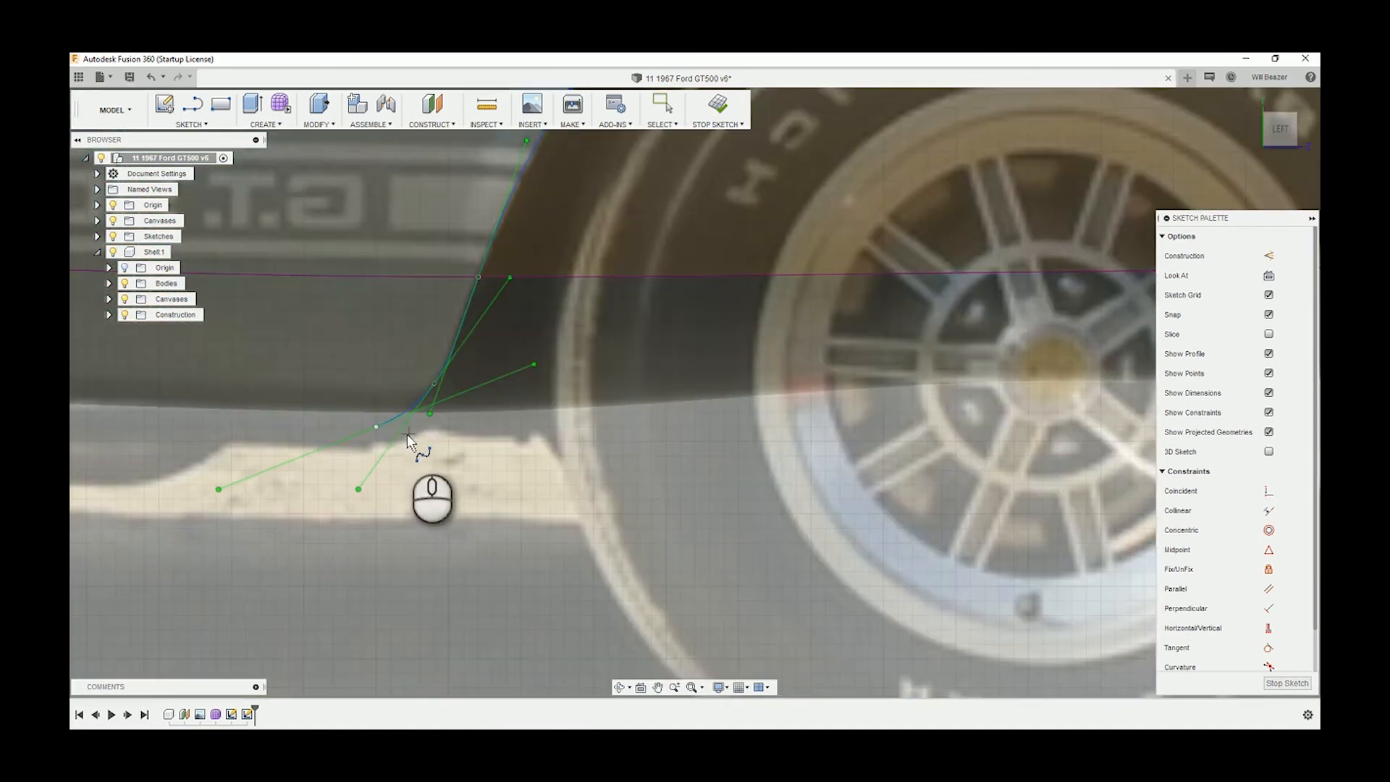
scroll(490, 354, "down", 2)
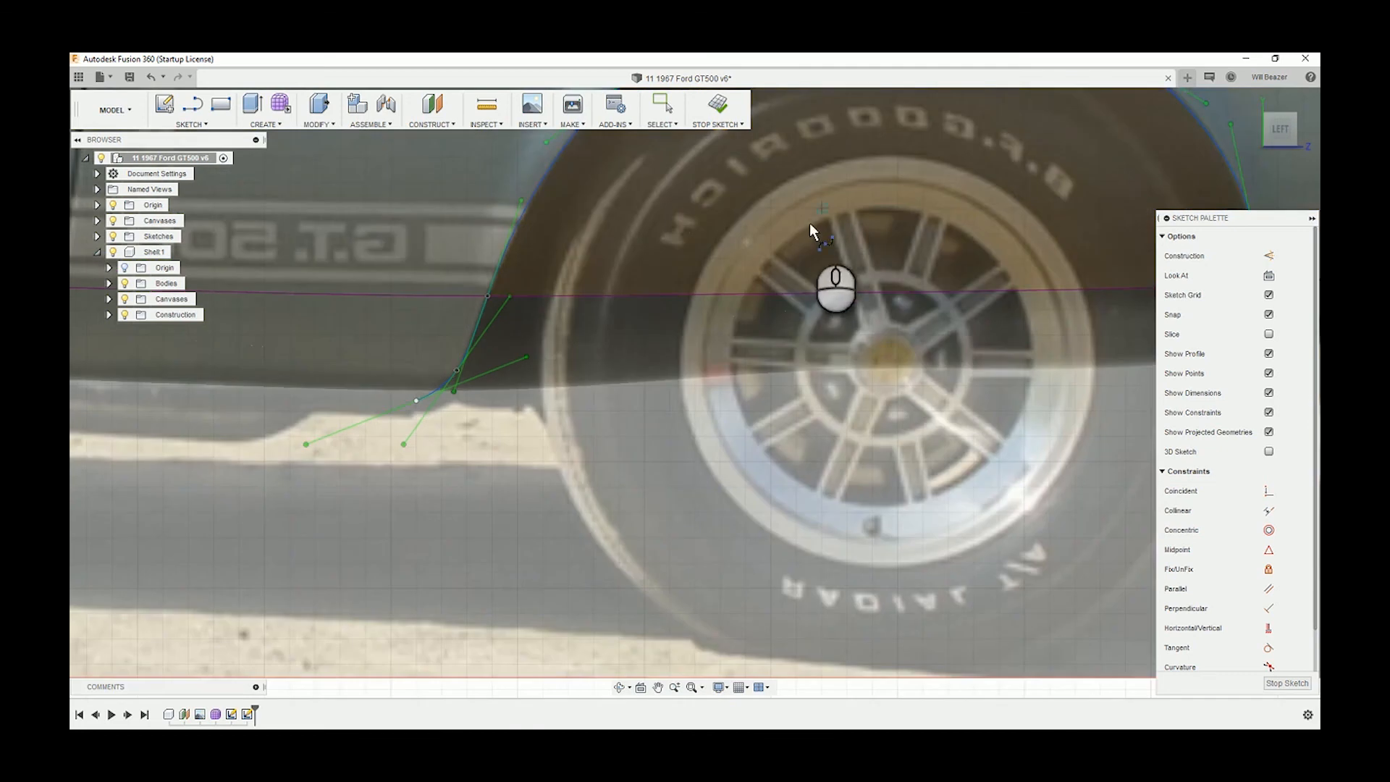
middle_click_drag(805, 231, 714, 431)
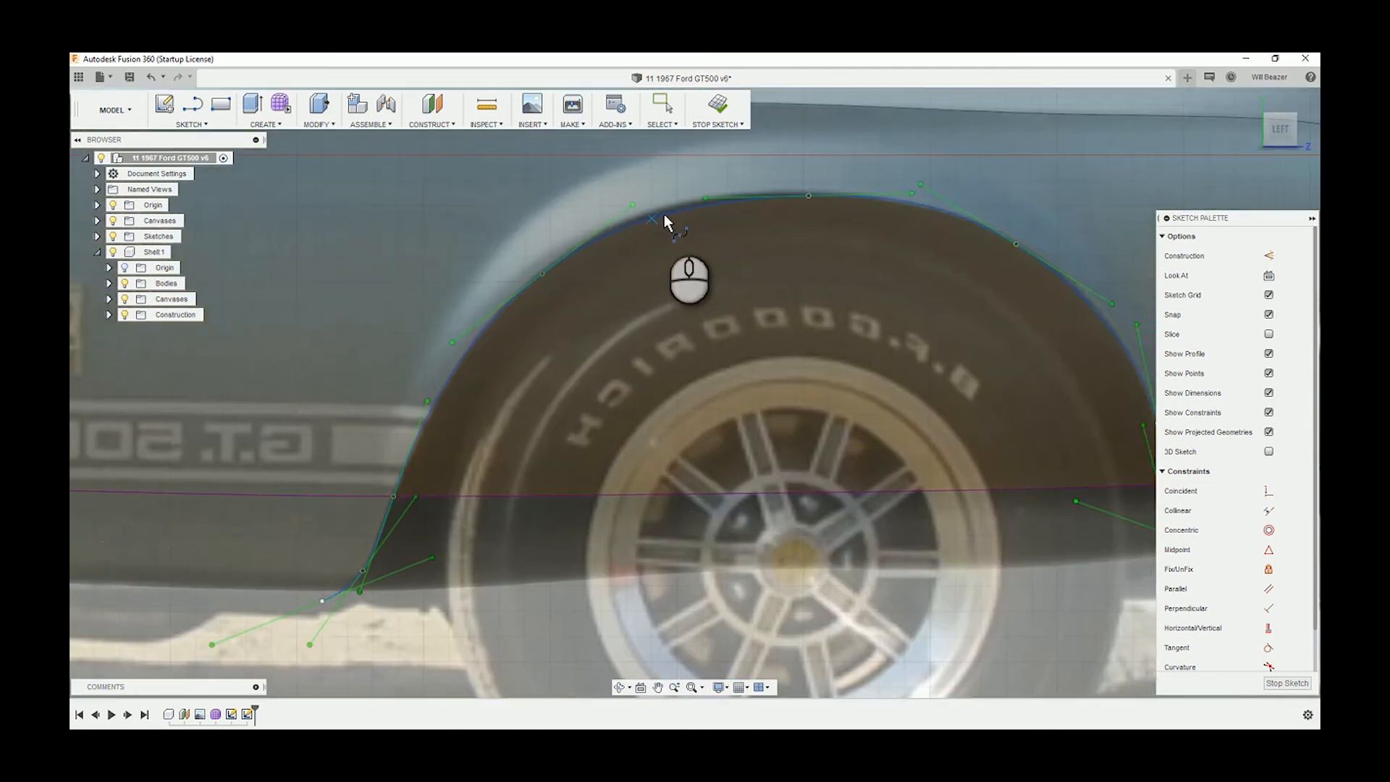
left_click(661, 109)
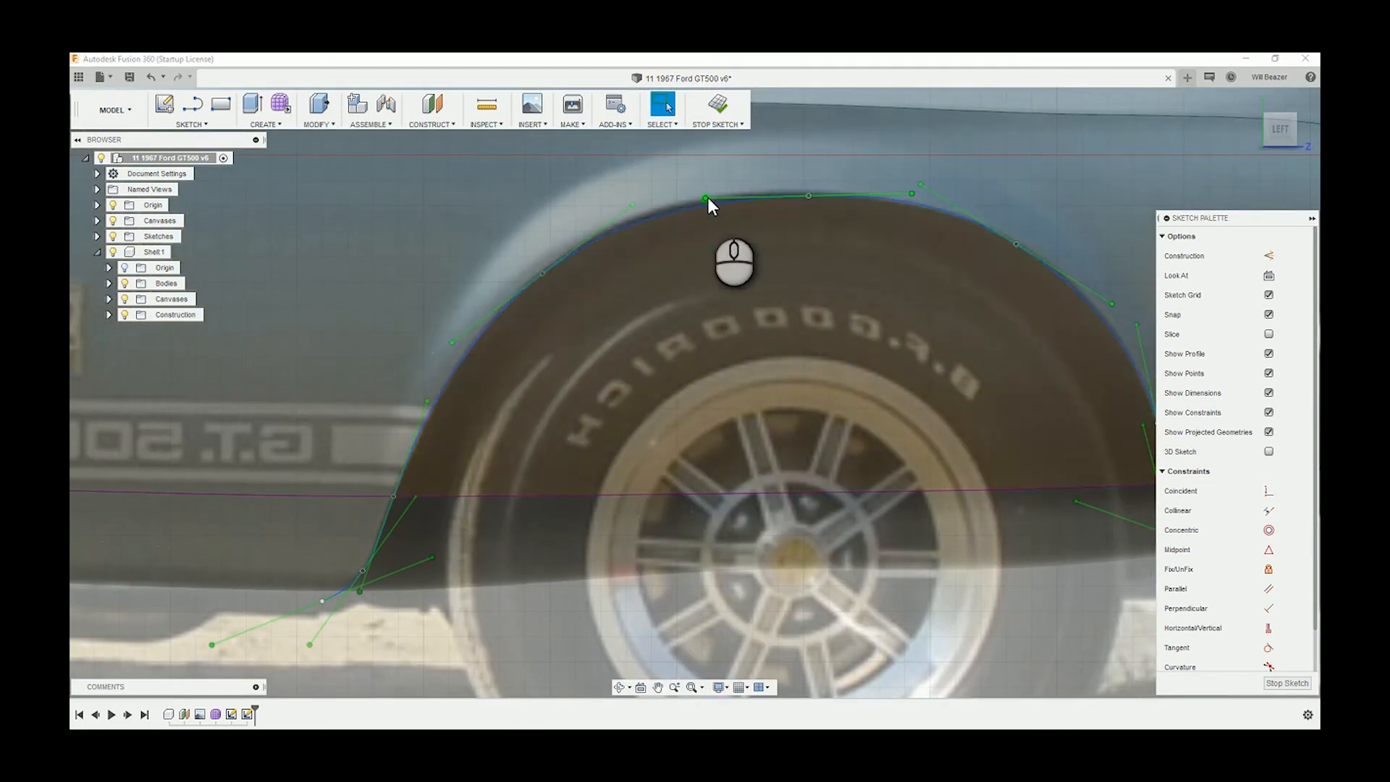
left_click(701, 197)
left_click_drag(697, 195, 698, 191)
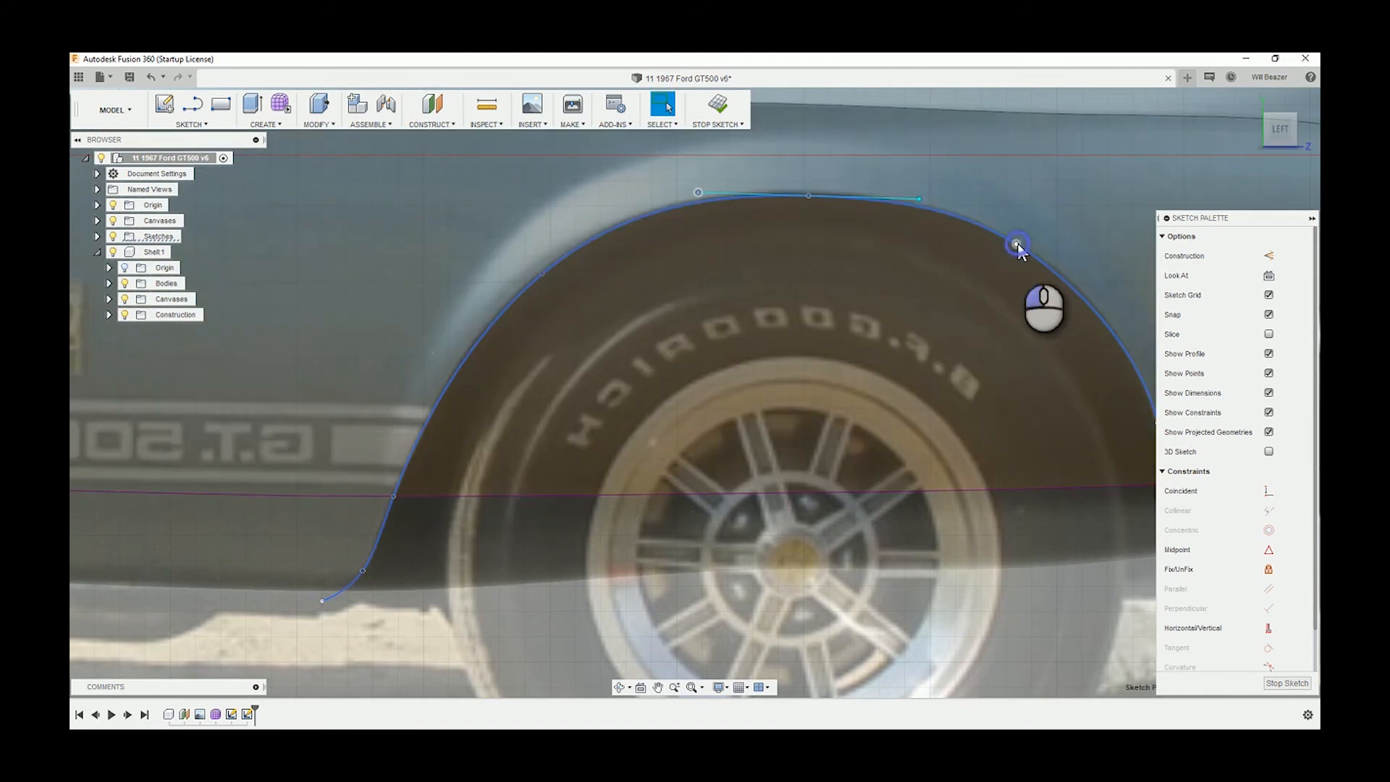
- Lengthen the tangent handle at the spline point on the arch's upper front shoulder to match the arch edge
left_click(1017, 243)
left_click(1017, 244)
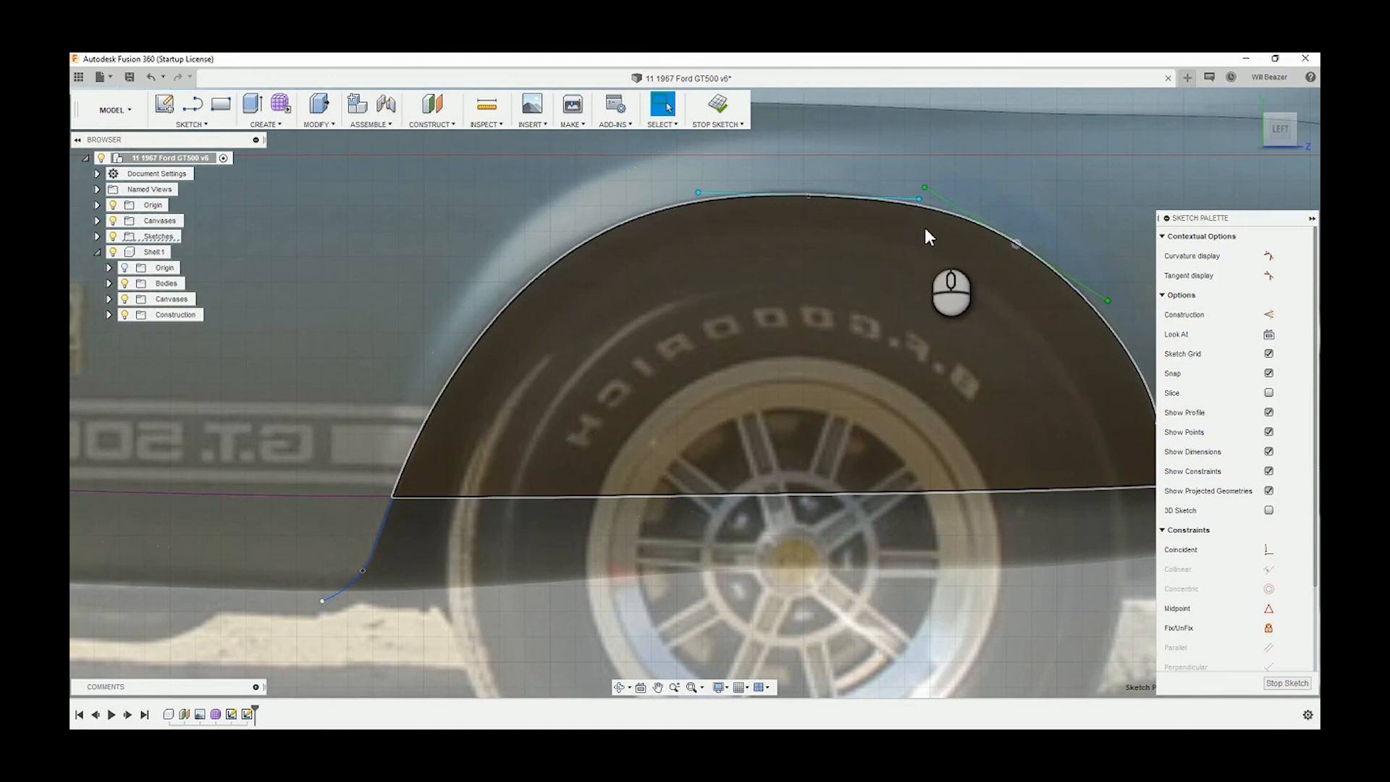
left_click_drag(924, 190, 905, 180)
- Tilt the tangent handle on the arch's front side rearward and move the fit point below it slightly down and forward
mouse_move(884, 367)
middle_mouse_down()
mouse_move(747, 298)
mouse_move(604, 311)
middle_mouse_up()
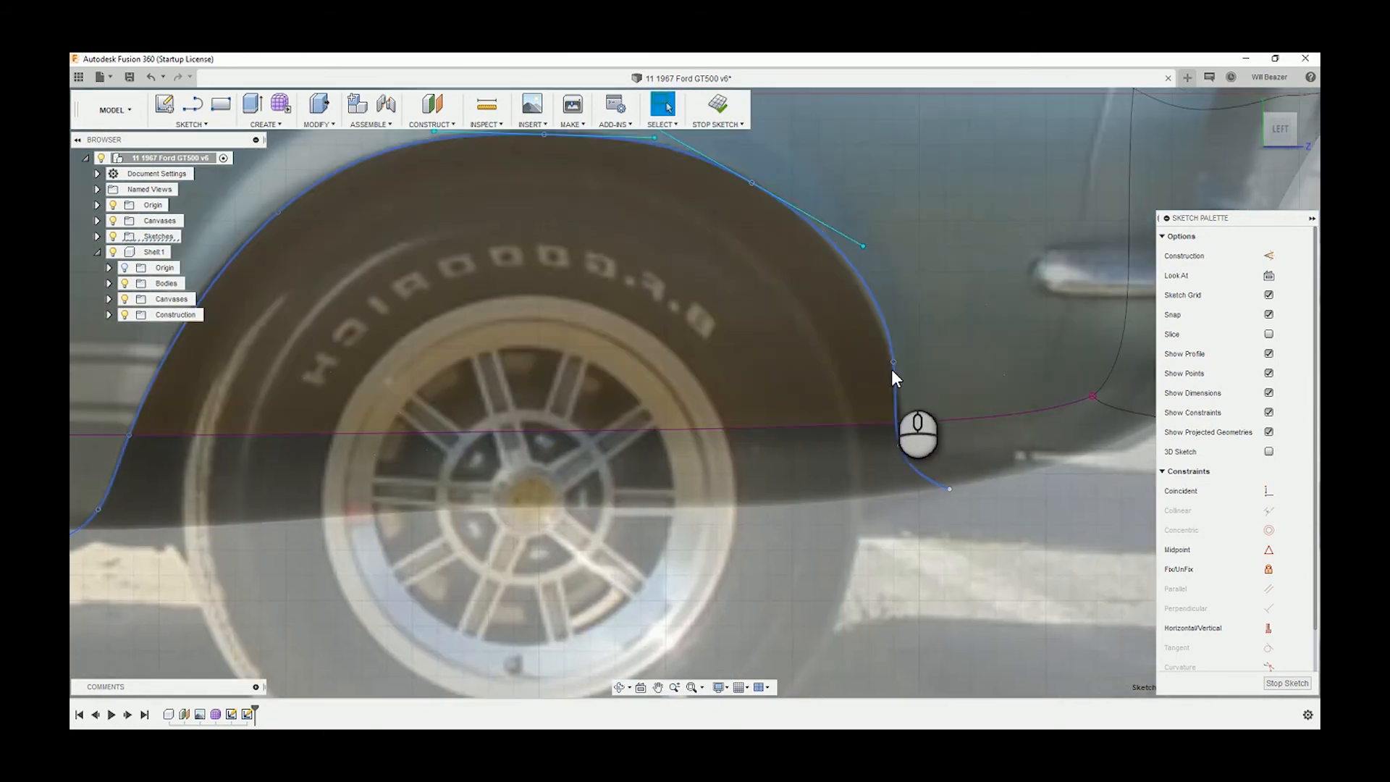
left_click(894, 360)
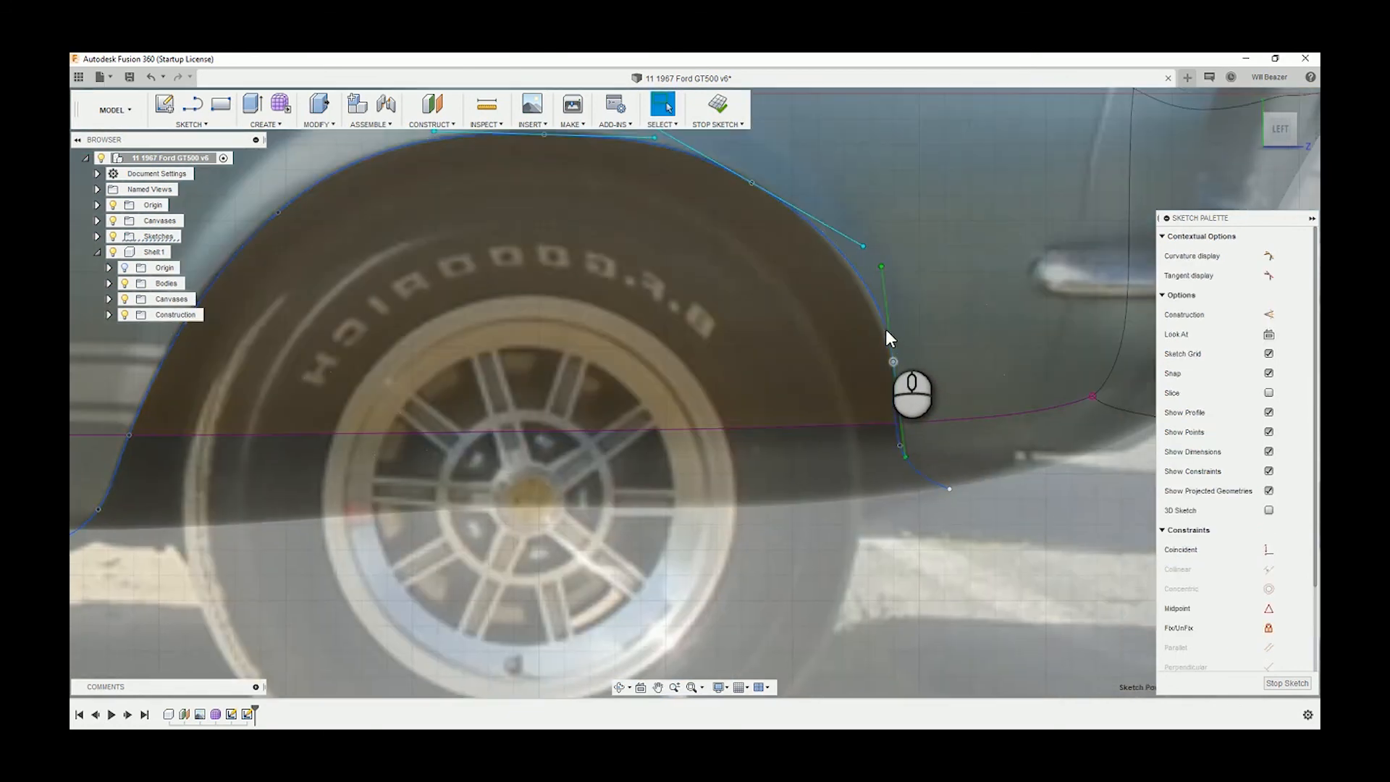
left_click_drag(882, 268, 871, 282)
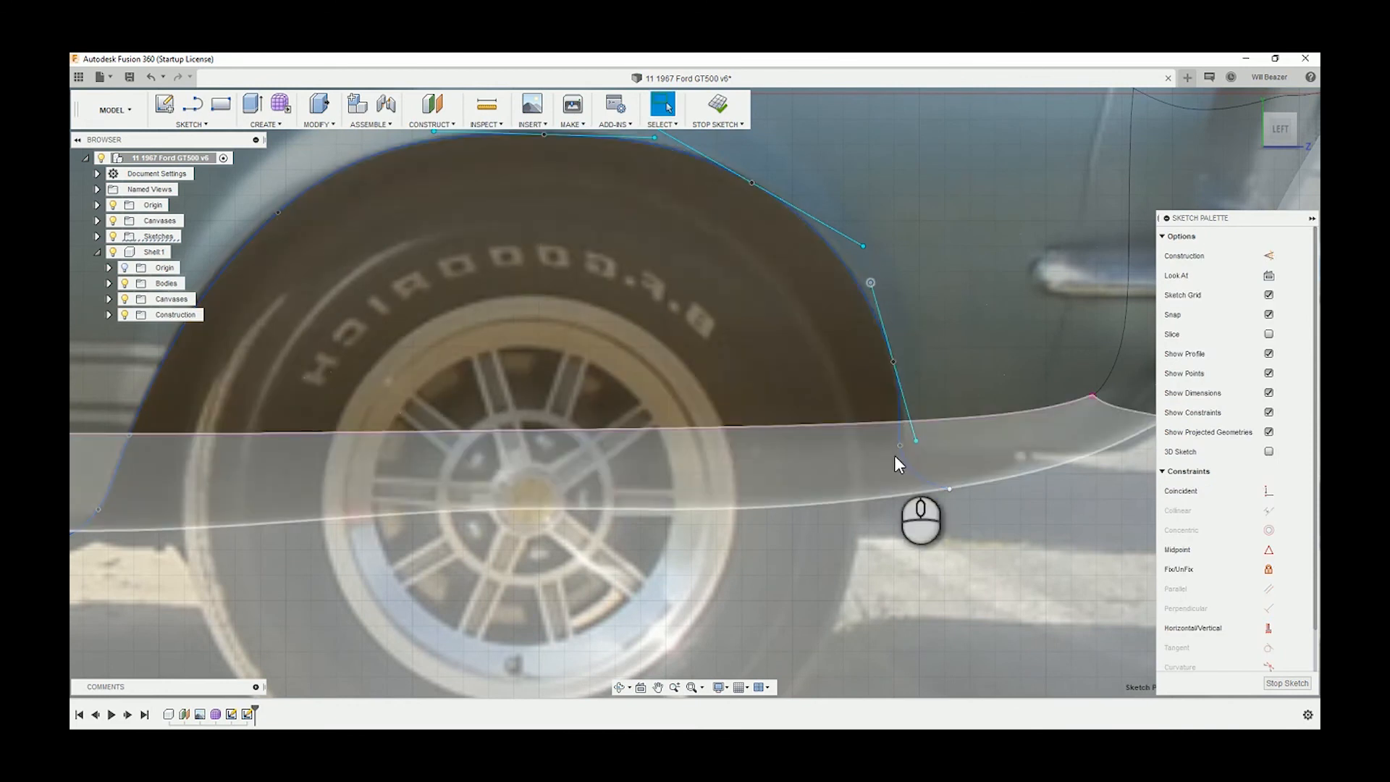
left_click_drag(898, 445, 905, 455)
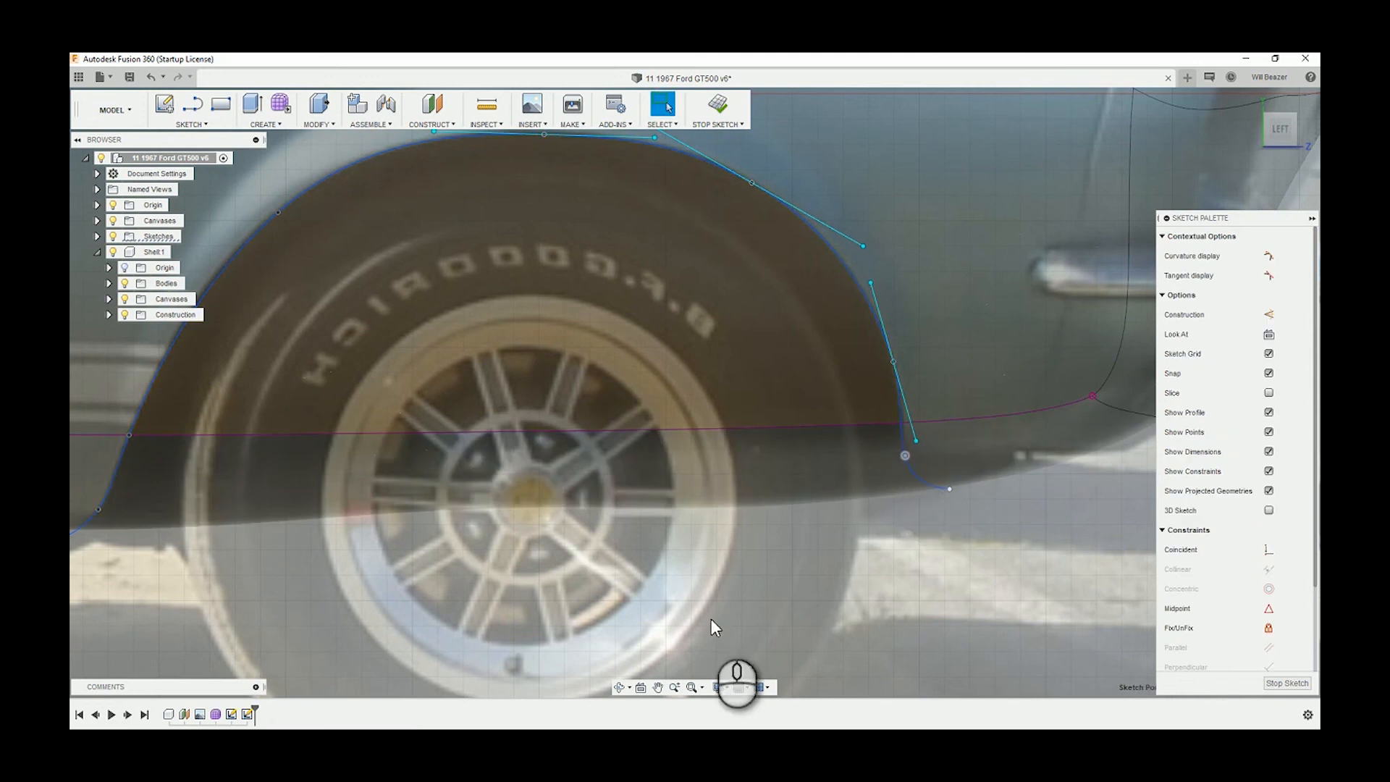
- Draw a short vertical line down from the front end of the wheel arch spline to start closing the profile
middle_click_drag(368, 537, 713, 478)
scroll(499, 541, "down", 5)
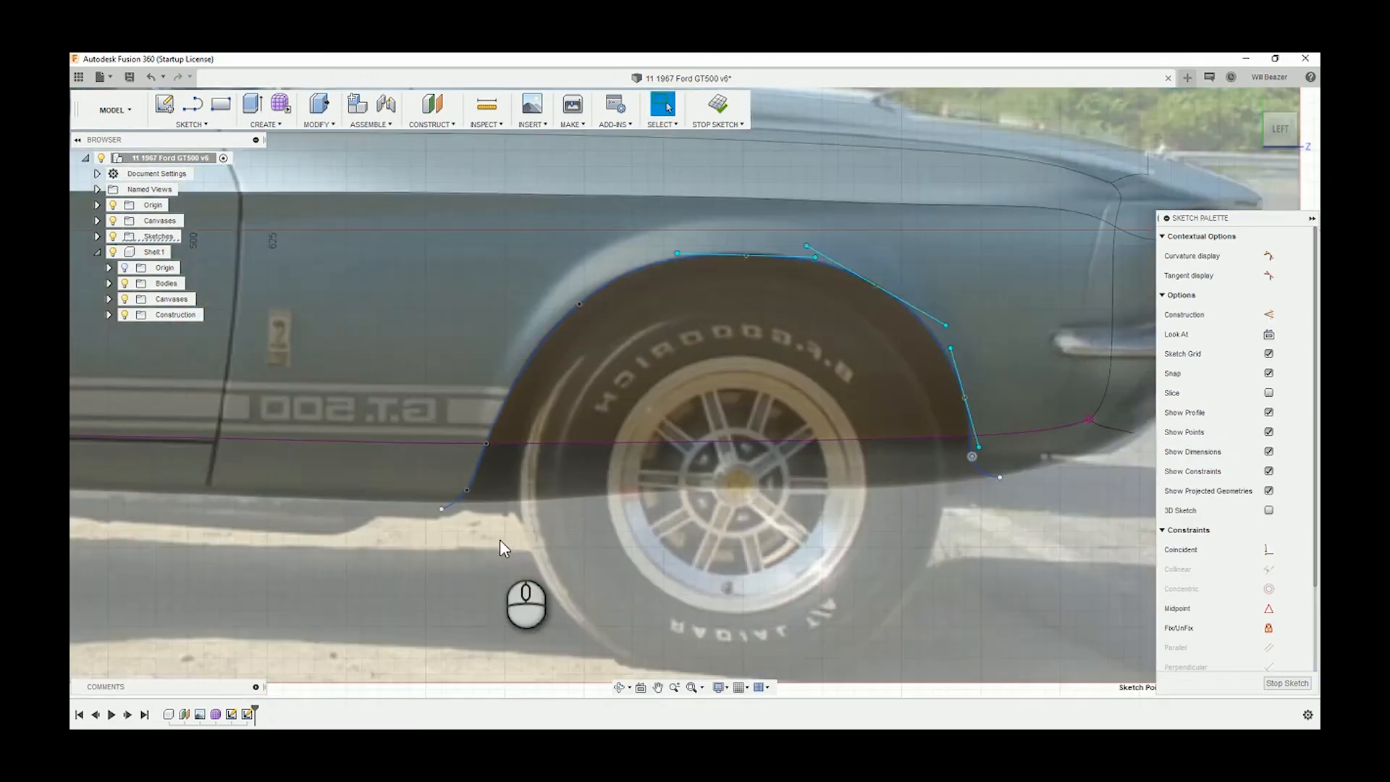
key("l")
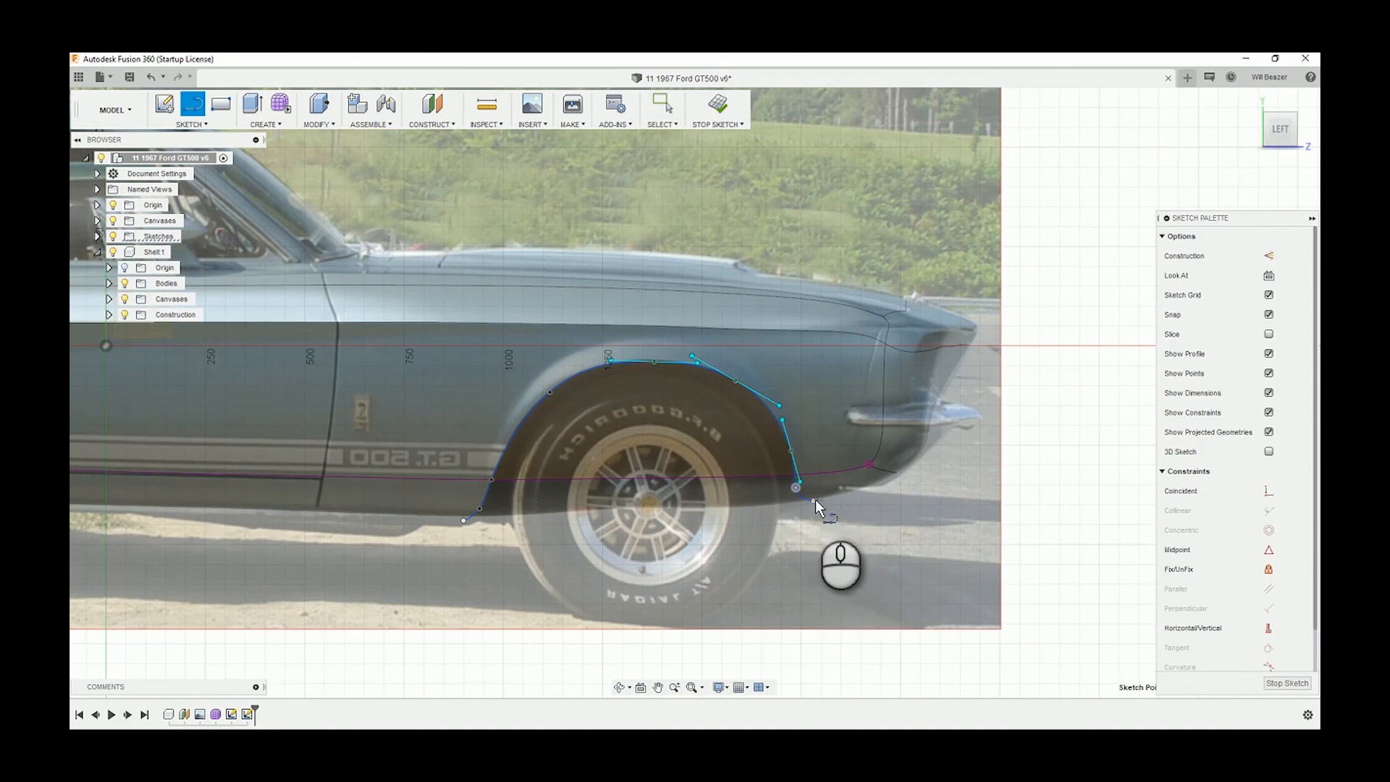
left_click(814, 500)
left_click(811, 545)
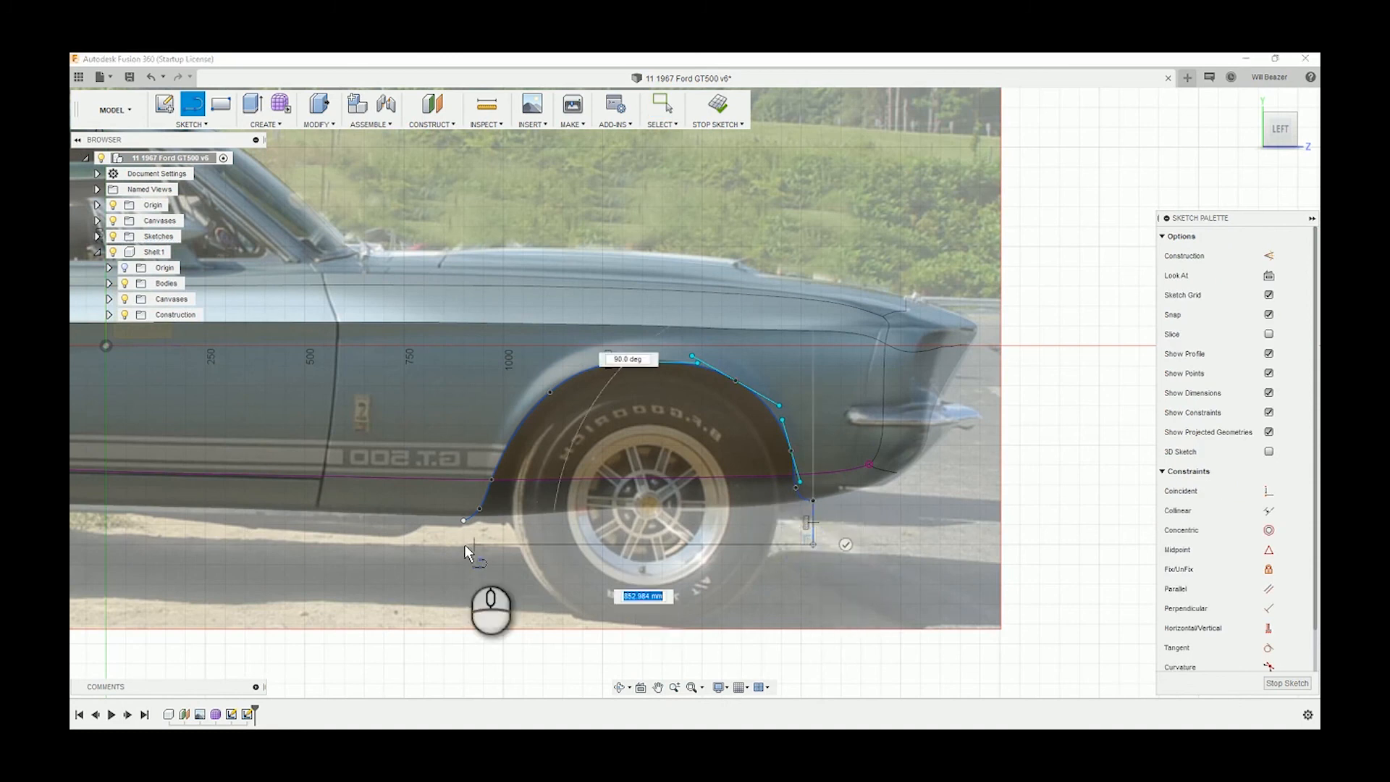